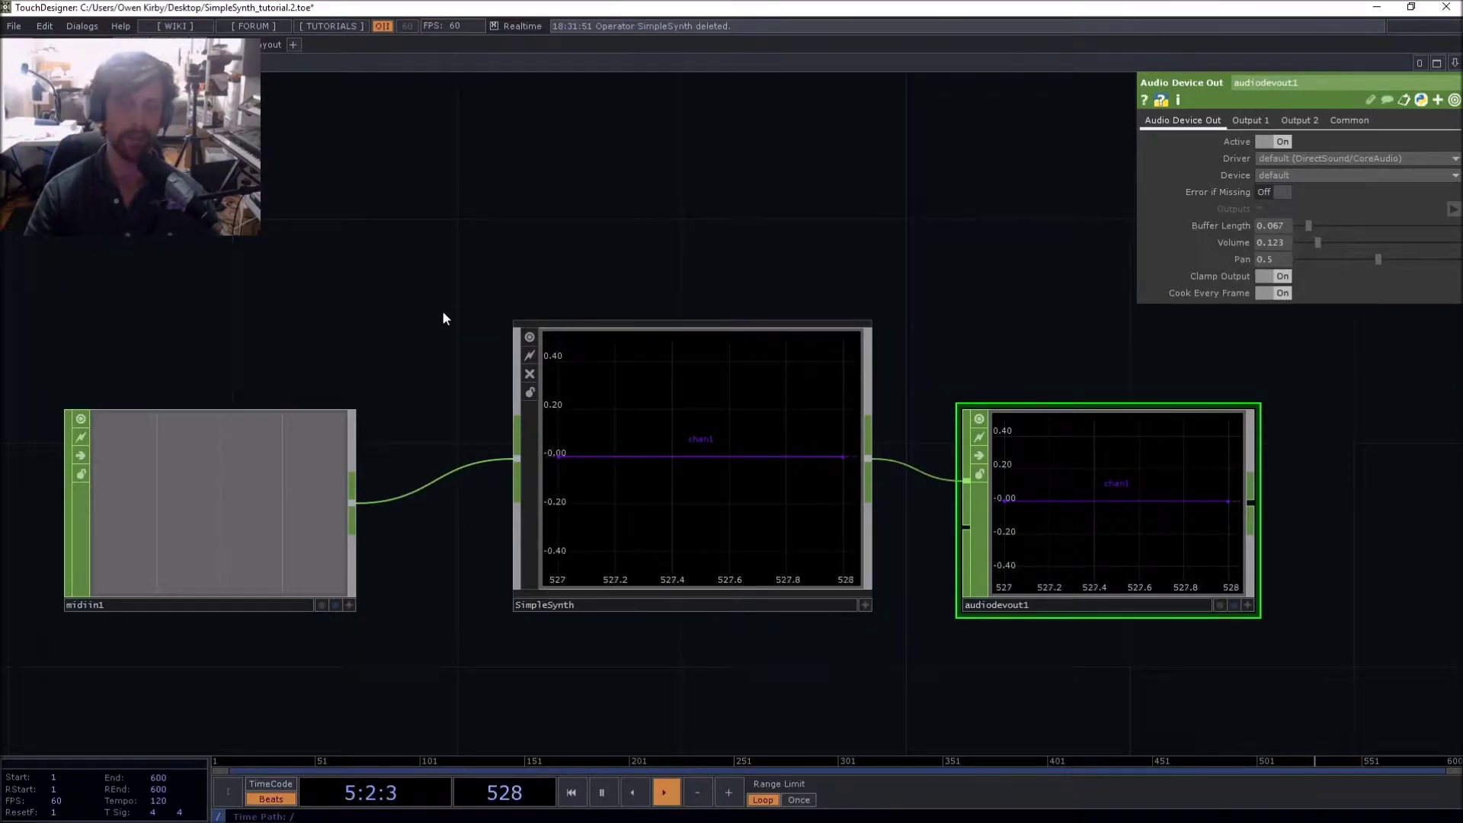
Create a Base component and place it in the network directly below the existing SimpleSynth component
{"action": "left_click_drag", "start_coordinate": [669, 207], "coordinate": [628, 210]}
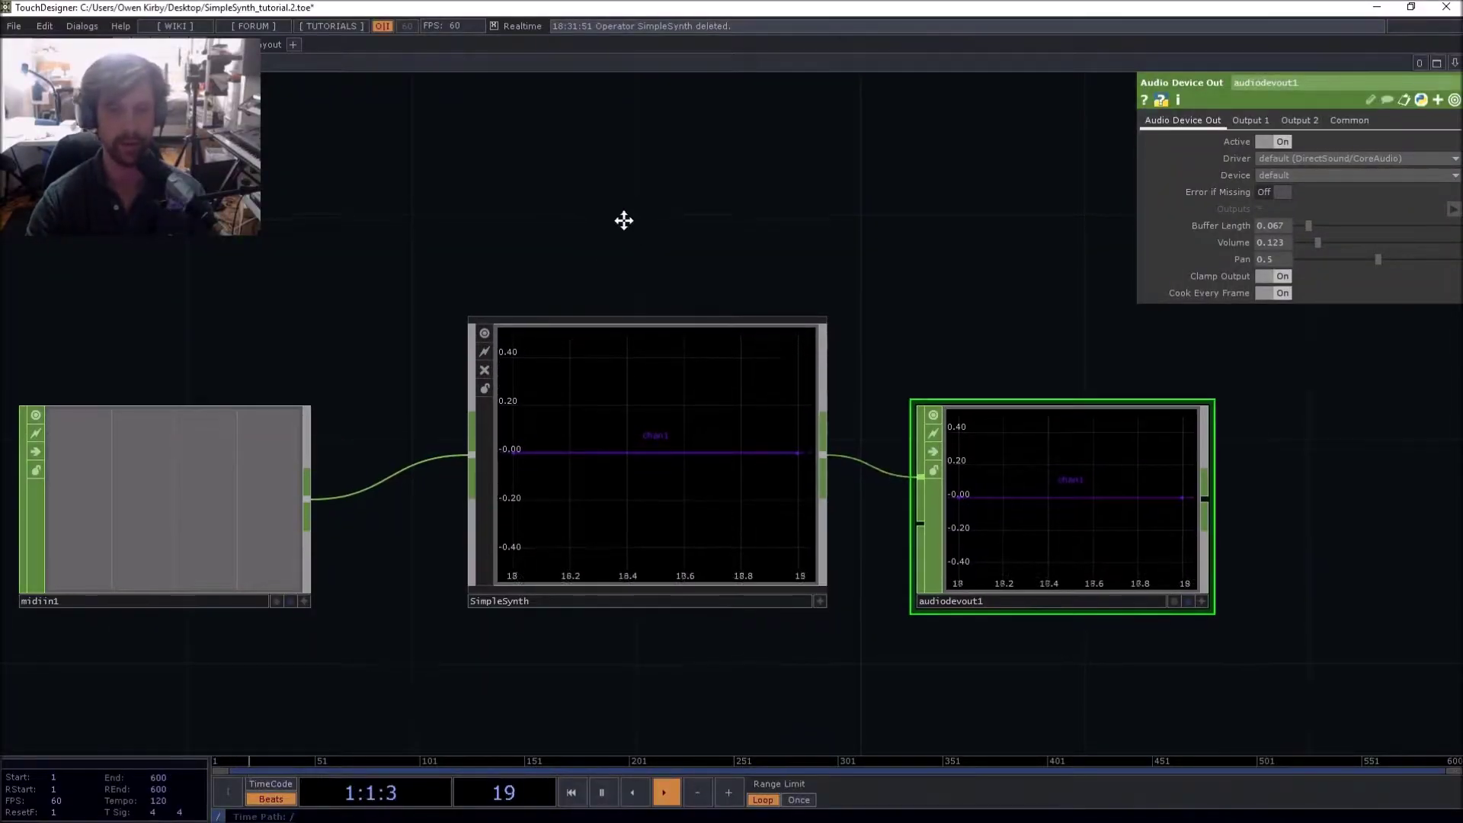
{"action": "scroll", "coordinate": [603, 228], "scroll_direction": "down", "scroll_amount": 3}
{"action": "left_click_drag", "start_coordinate": [568, 479], "coordinate": [546, 513]}
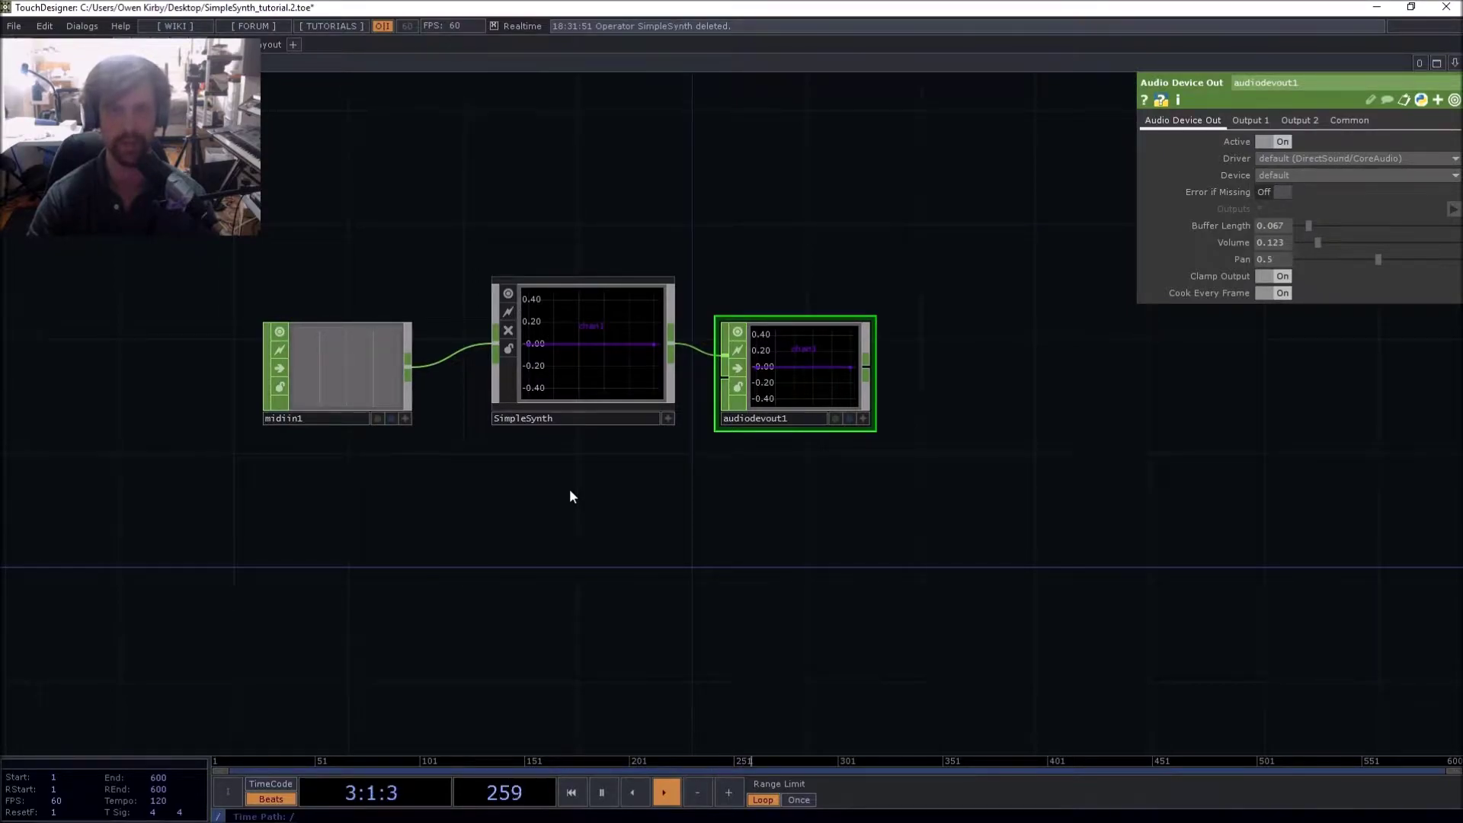
{"action": "middle_click_drag", "start_coordinate": [569, 487], "coordinate": [562, 526]}
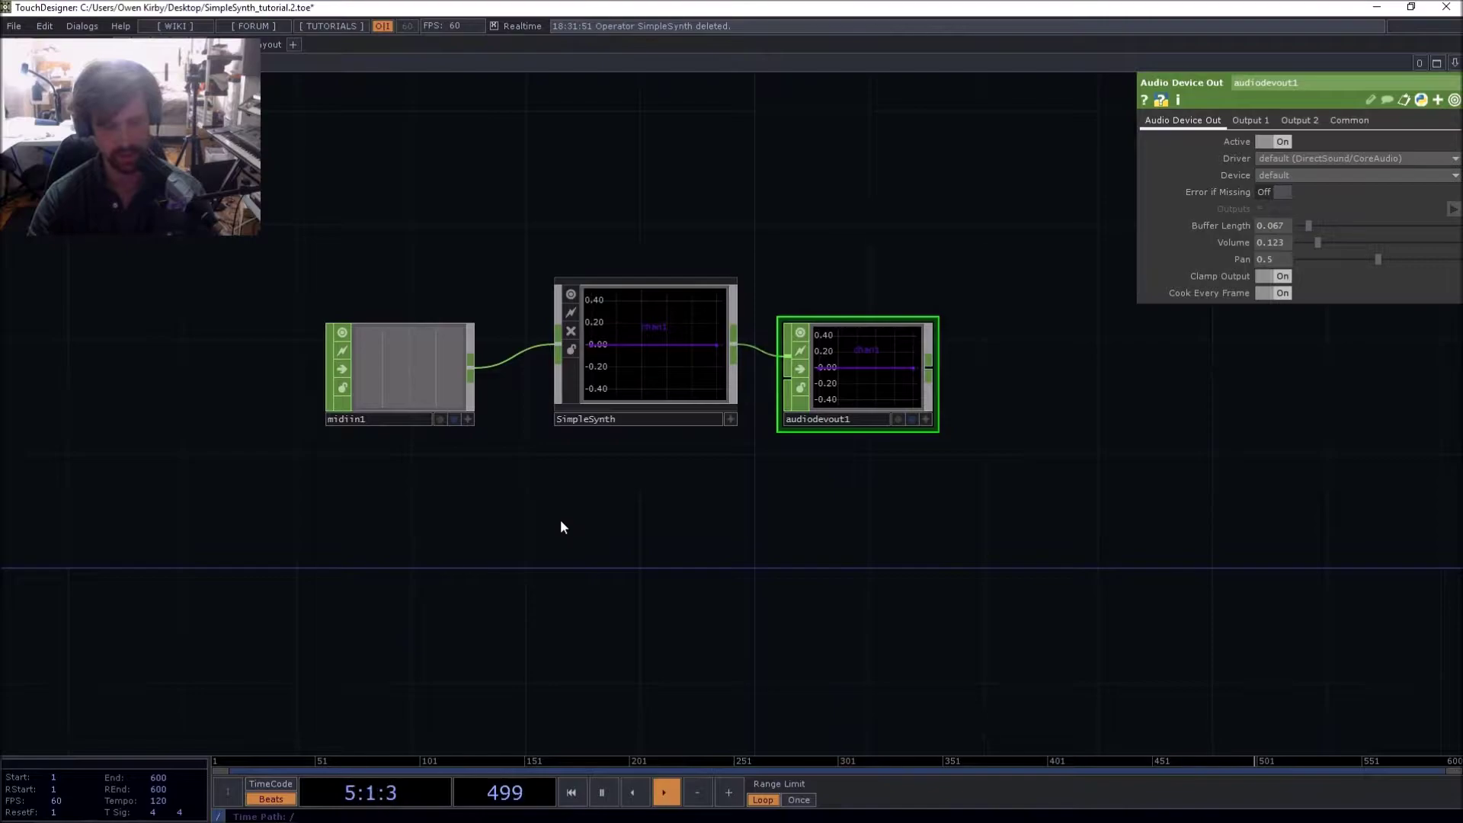
{"action": "key", "text": "Tab"}
{"action": "type", "text": "b"}
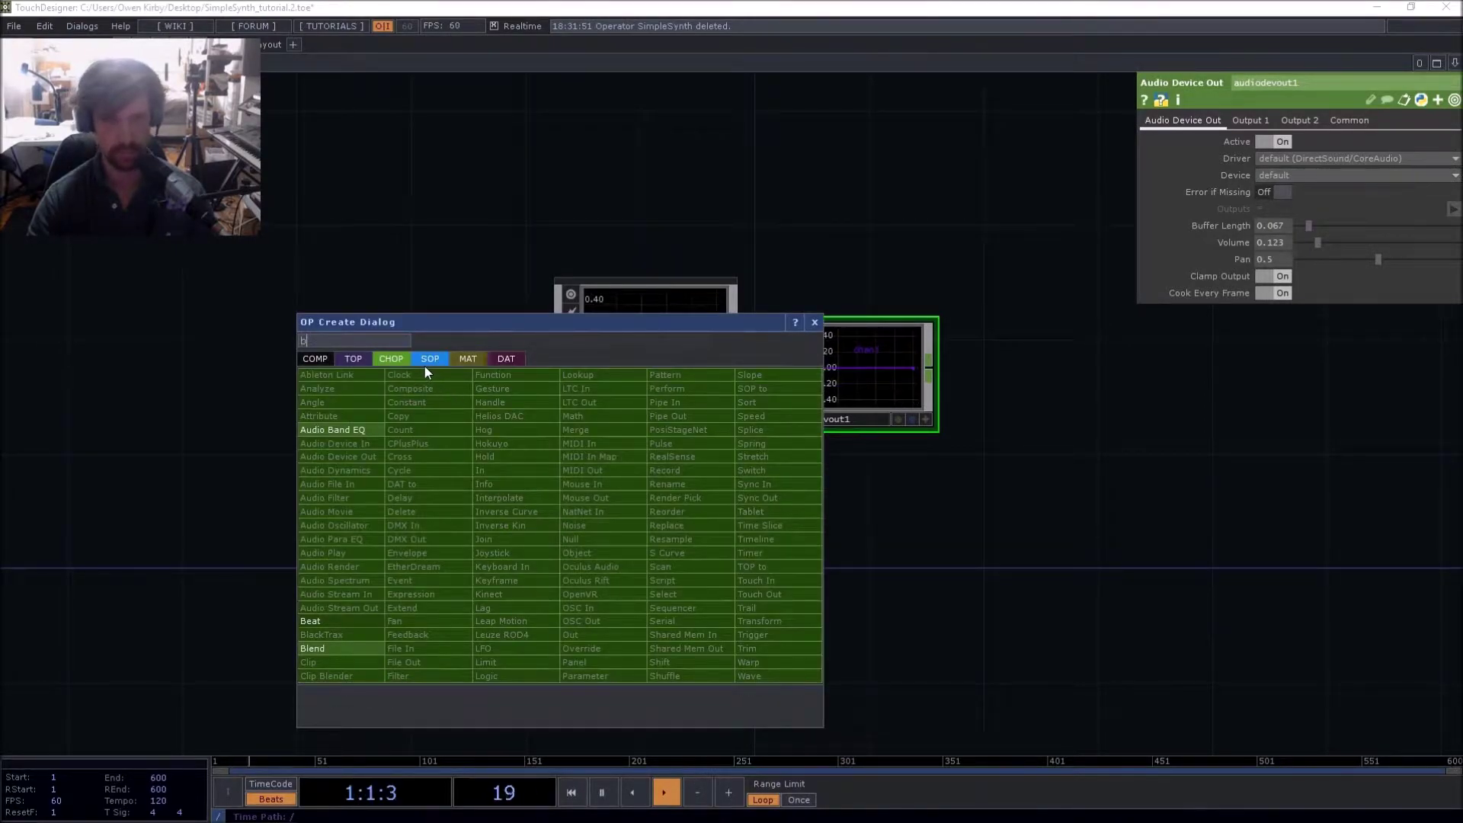
{"action": "type", "text": "ase"}
{"action": "left_click", "coordinate": [328, 357]}
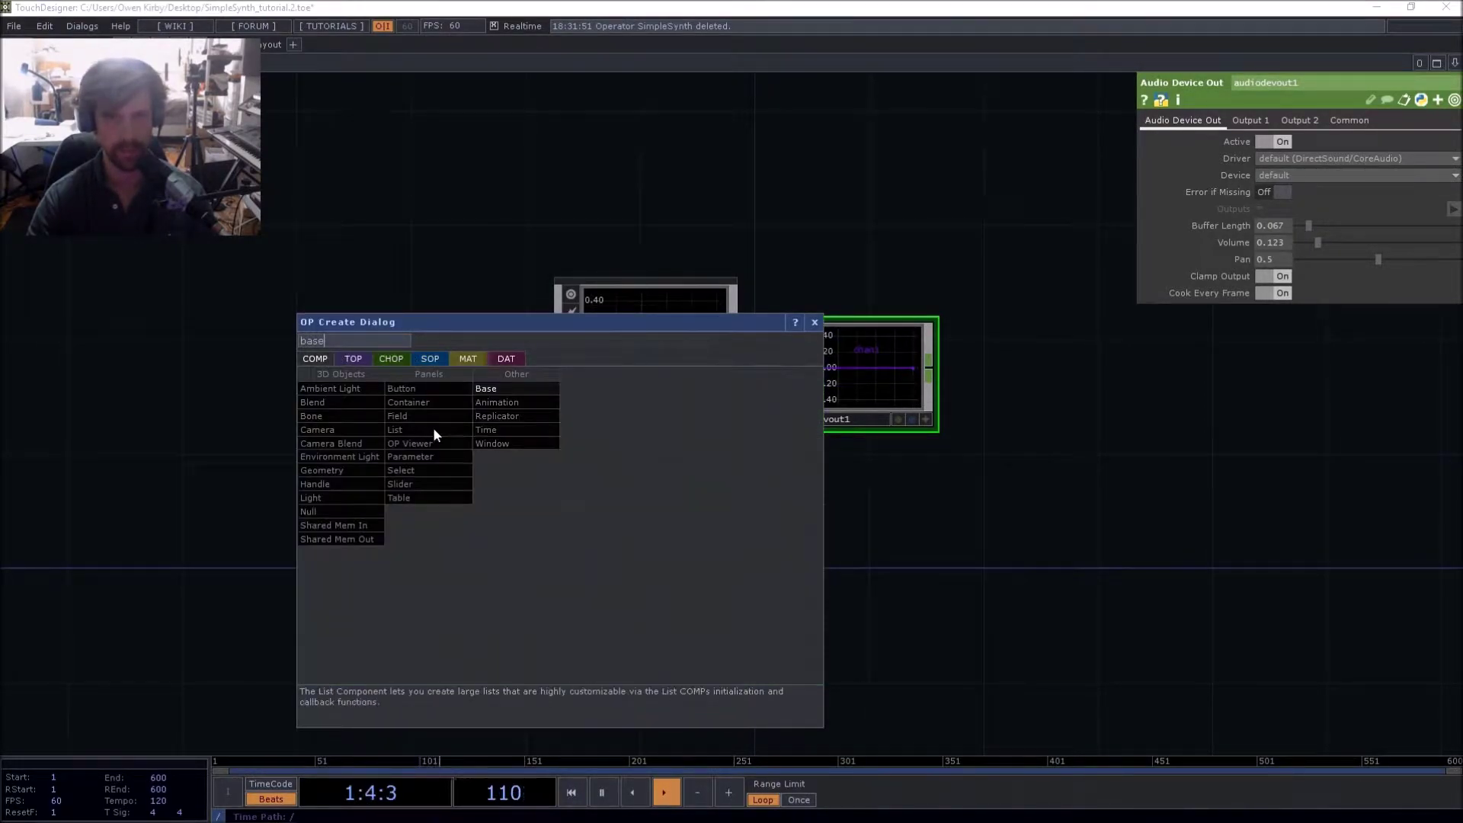
{"action": "left_click", "coordinate": [474, 397]}
{"action": "left_click", "coordinate": [637, 554]}
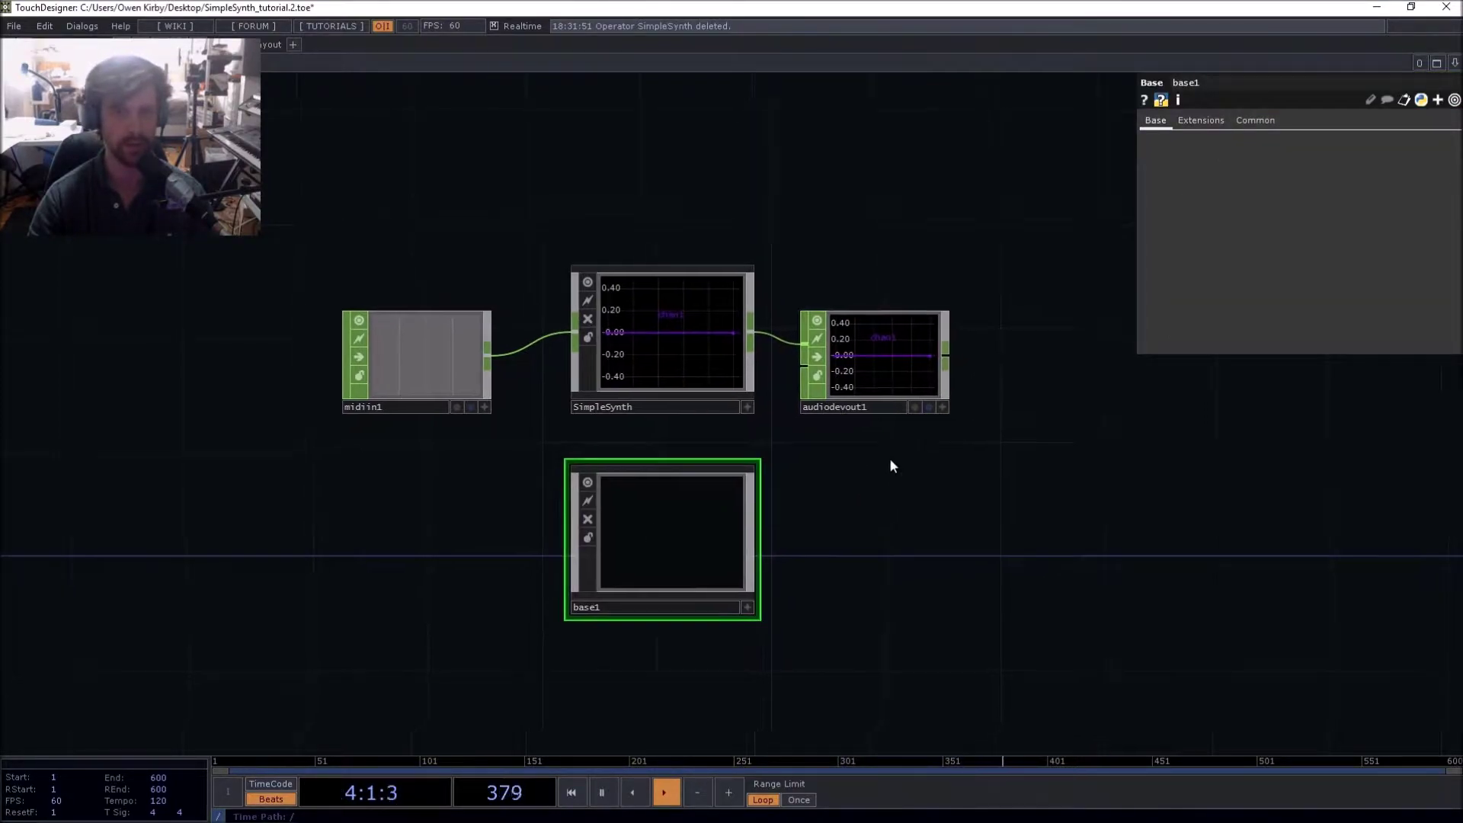
Rename the new Base component as SimpleSynth
{"action": "scroll", "coordinate": [657, 653], "scroll_direction": "up", "scroll_amount": 5}
{"action": "left_click", "coordinate": [573, 499]}
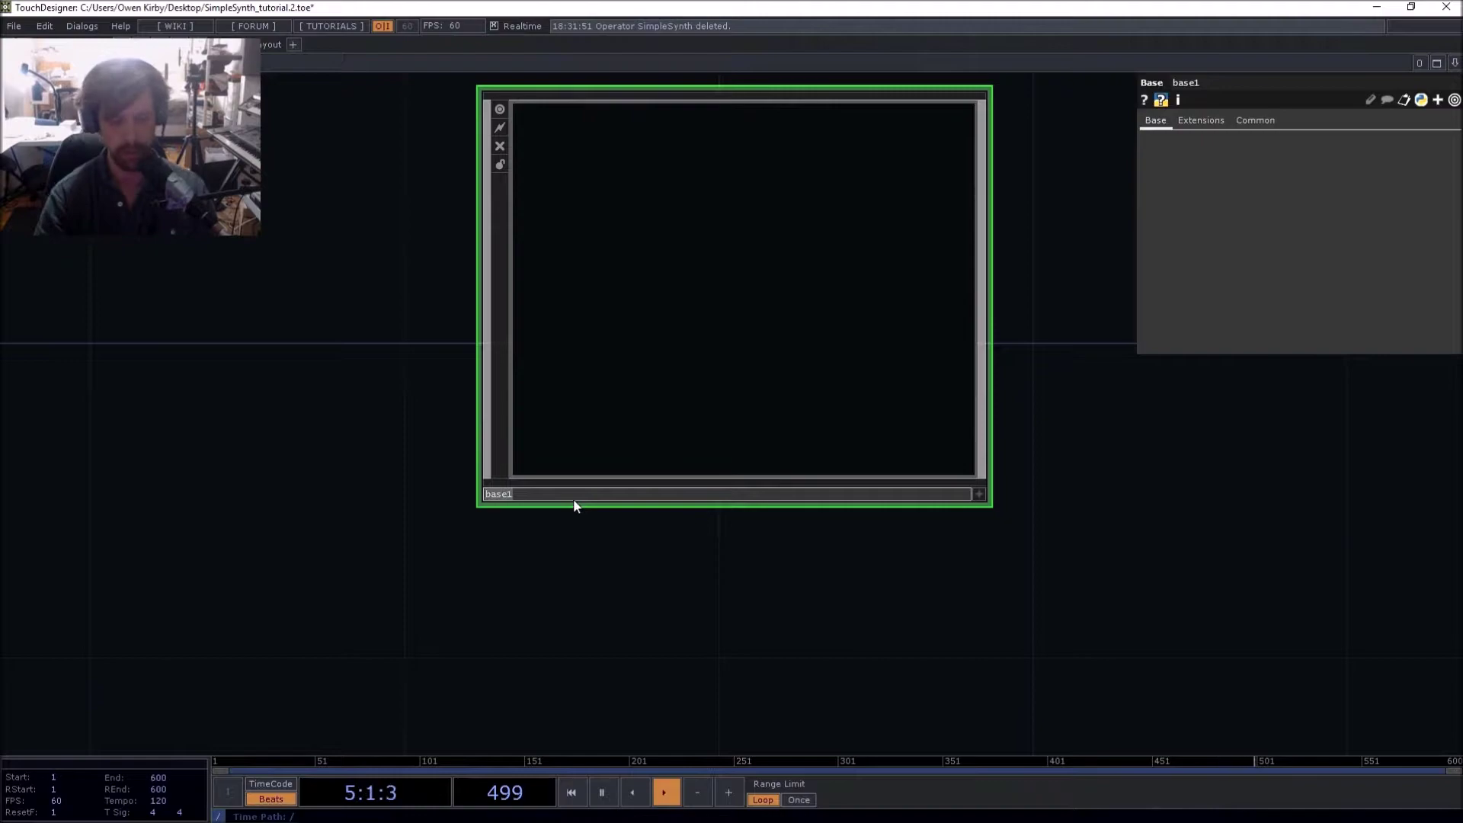
{"action": "key", "text": "BackSpace"}
{"action": "type", "text": "Sim"}
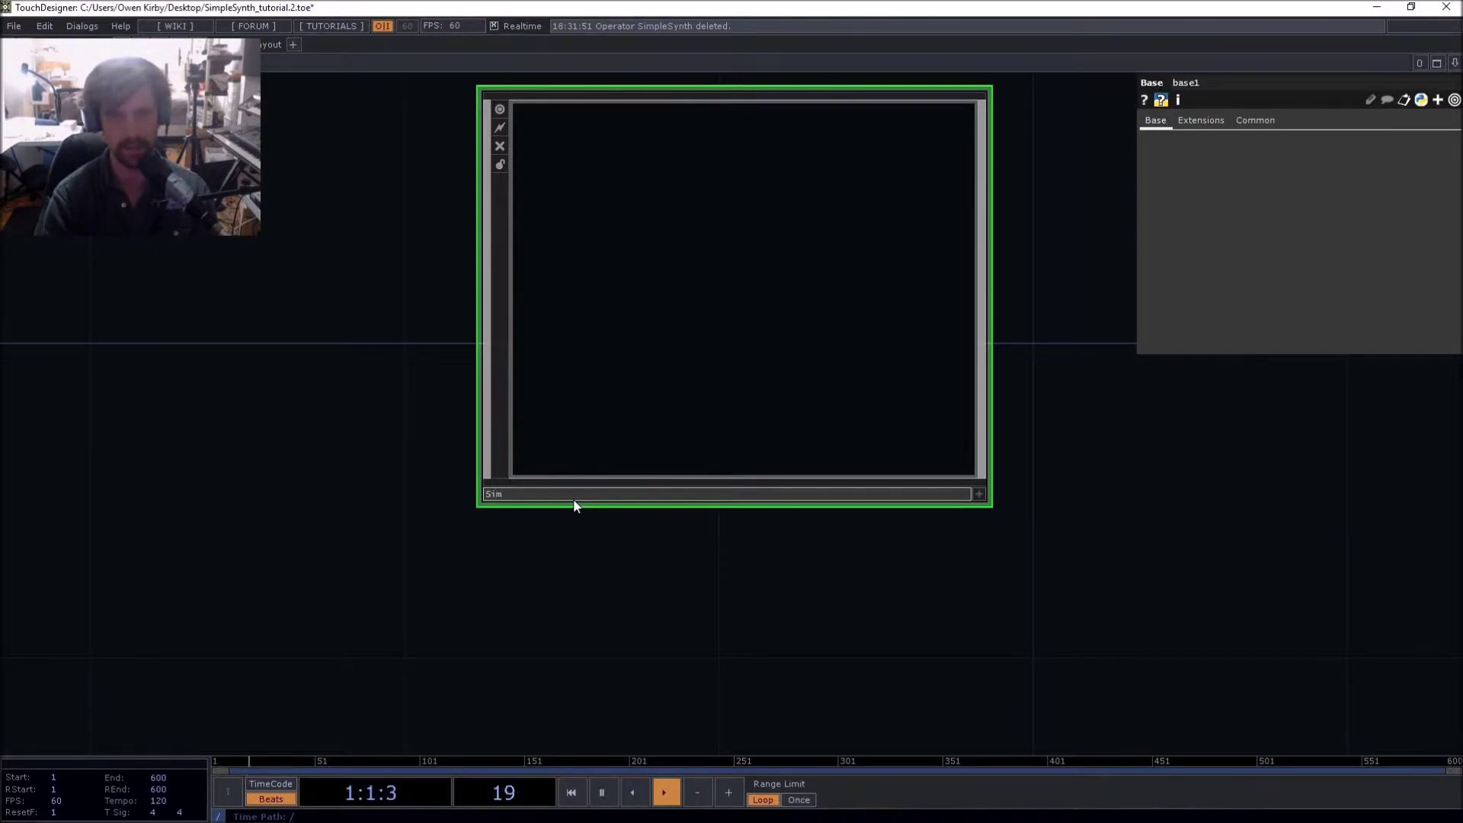
{"action": "type", "text": "pleSynth"}
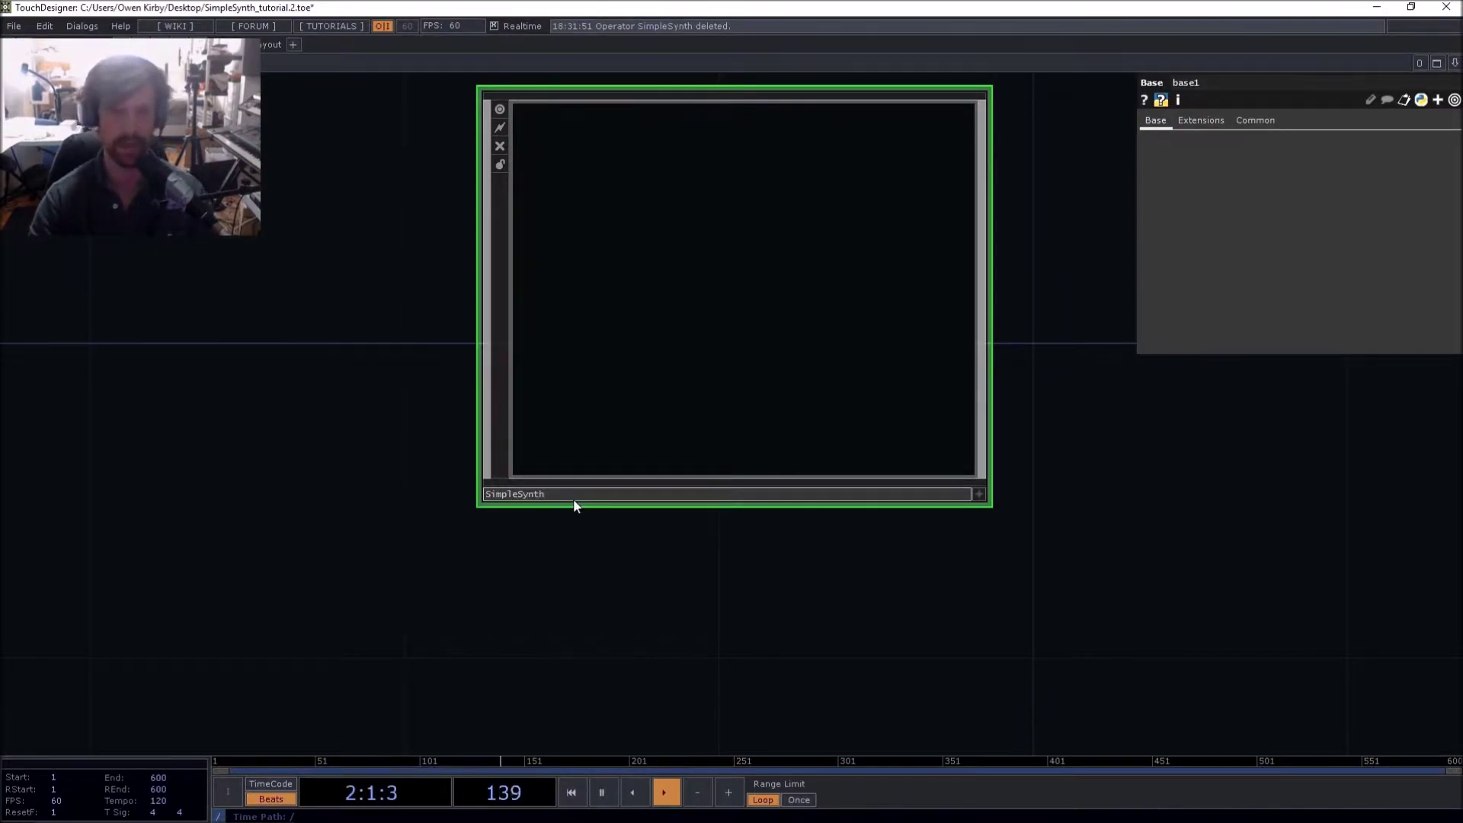
{"action": "key", "text": "Return"}
Disconnect midiin1 from the original SimpleSynth component and disconnect that component from audiodevout1
{"action": "left_click_drag", "start_coordinate": [370, 506], "coordinate": [353, 621]}
{"action": "scroll", "coordinate": [352, 619], "scroll_direction": "down", "scroll_amount": 5}
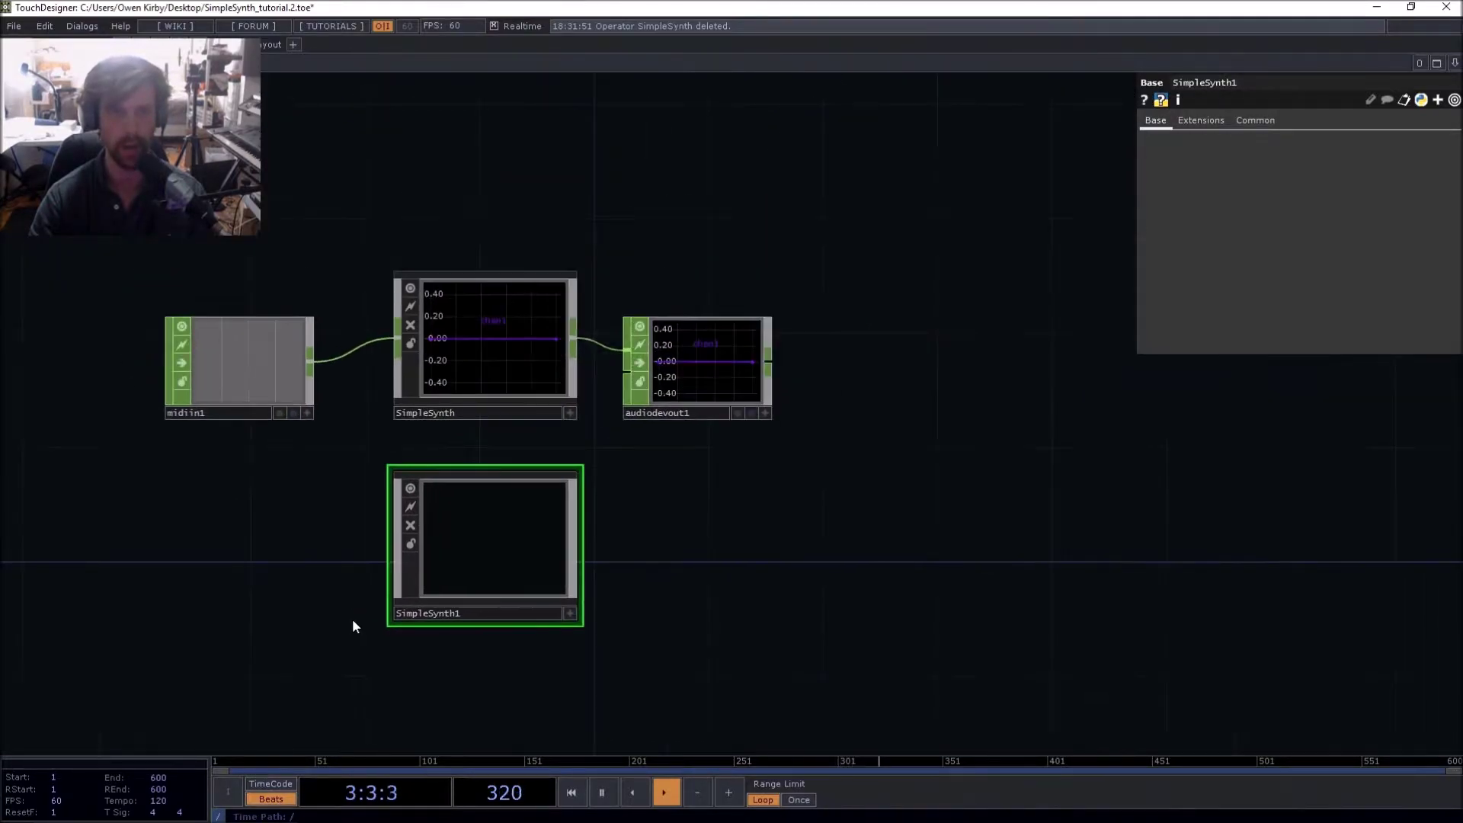
{"action": "right_click", "coordinate": [352, 350]}
{"action": "left_click", "coordinate": [384, 395]}
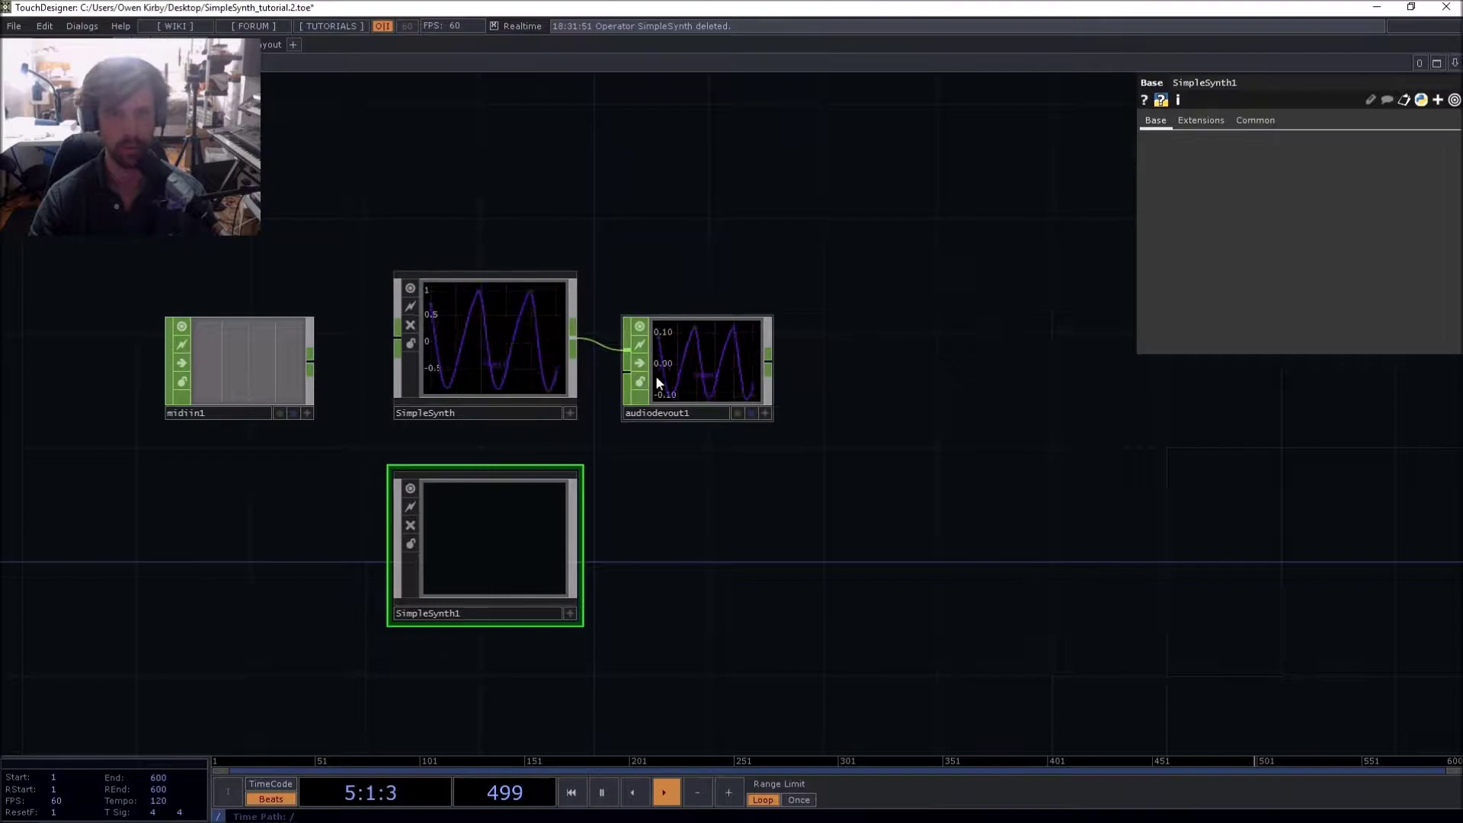
{"action": "left_click_drag", "start_coordinate": [655, 375], "coordinate": [814, 364]}
{"action": "right_click", "coordinate": [672, 349]}
{"action": "left_click", "coordinate": [695, 384]}
Enter the new, empty SimpleSynth1 component and add an In CHOP at the start of its network
{"action": "scroll", "coordinate": [144, 382], "scroll_direction": "up", "scroll_amount": 5}
{"action": "scroll", "coordinate": [521, 359], "scroll_direction": "up", "scroll_amount": 5}
{"action": "scroll", "coordinate": [521, 359], "scroll_direction": "down", "scroll_amount": 3}
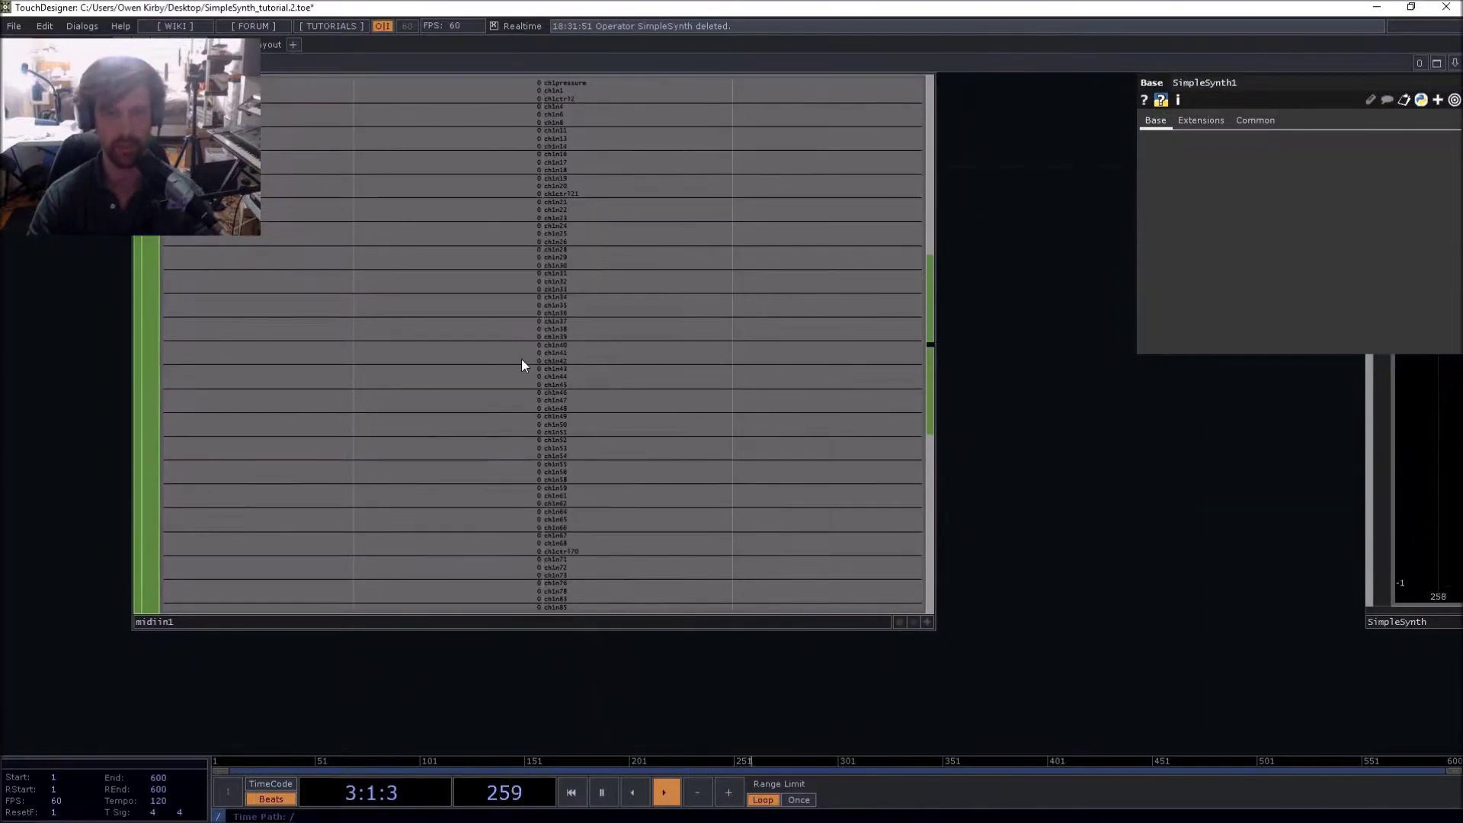
{"action": "scroll", "coordinate": [521, 359], "scroll_direction": "down", "scroll_amount": 4}
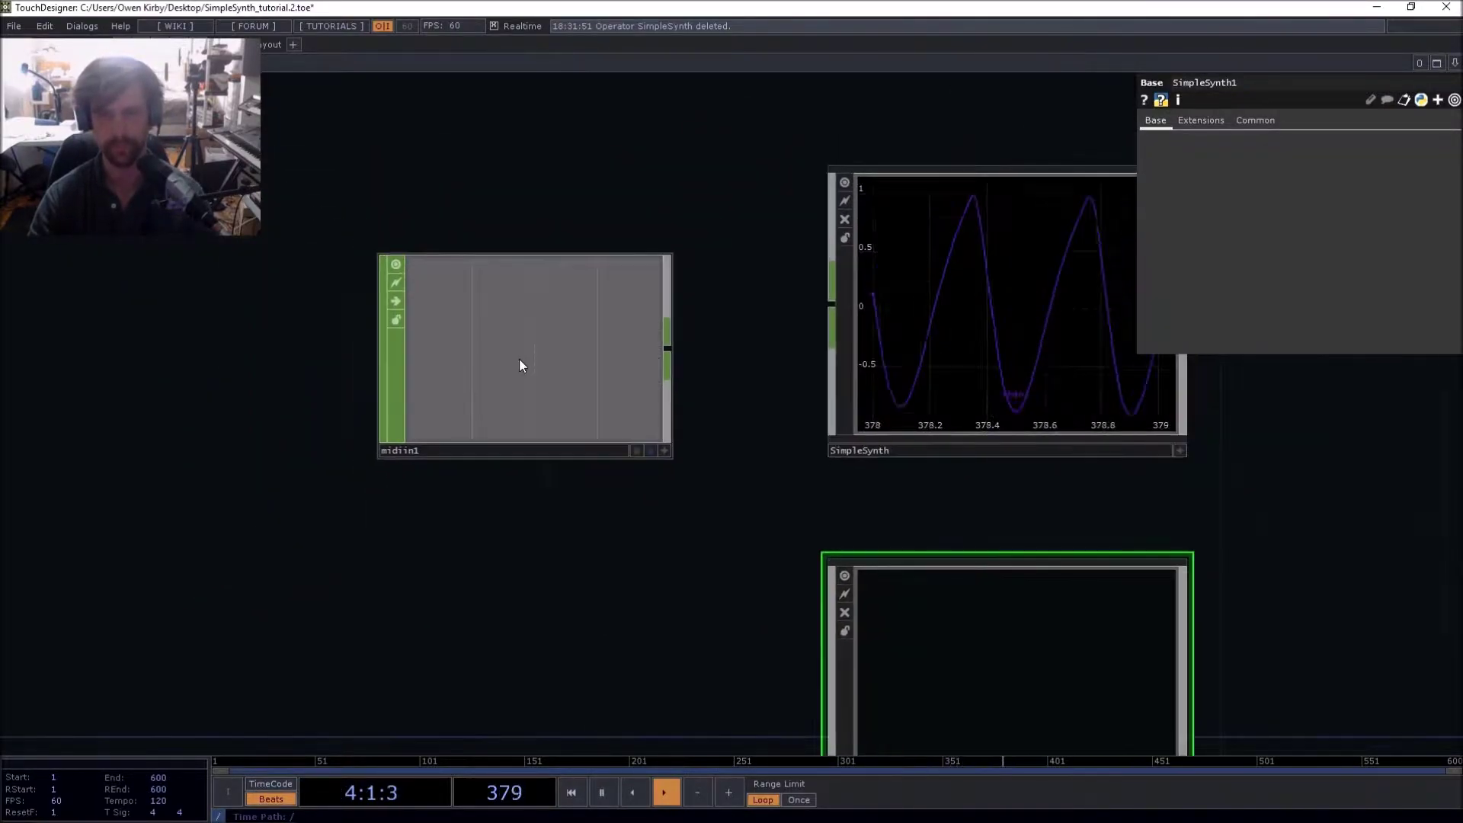
{"action": "left_click_drag", "start_coordinate": [575, 481], "coordinate": [416, 401]}
{"action": "scroll", "coordinate": [334, 385], "scroll_direction": "down", "scroll_amount": 2}
{"action": "scroll", "coordinate": [334, 385], "scroll_direction": "down", "scroll_amount": 1}
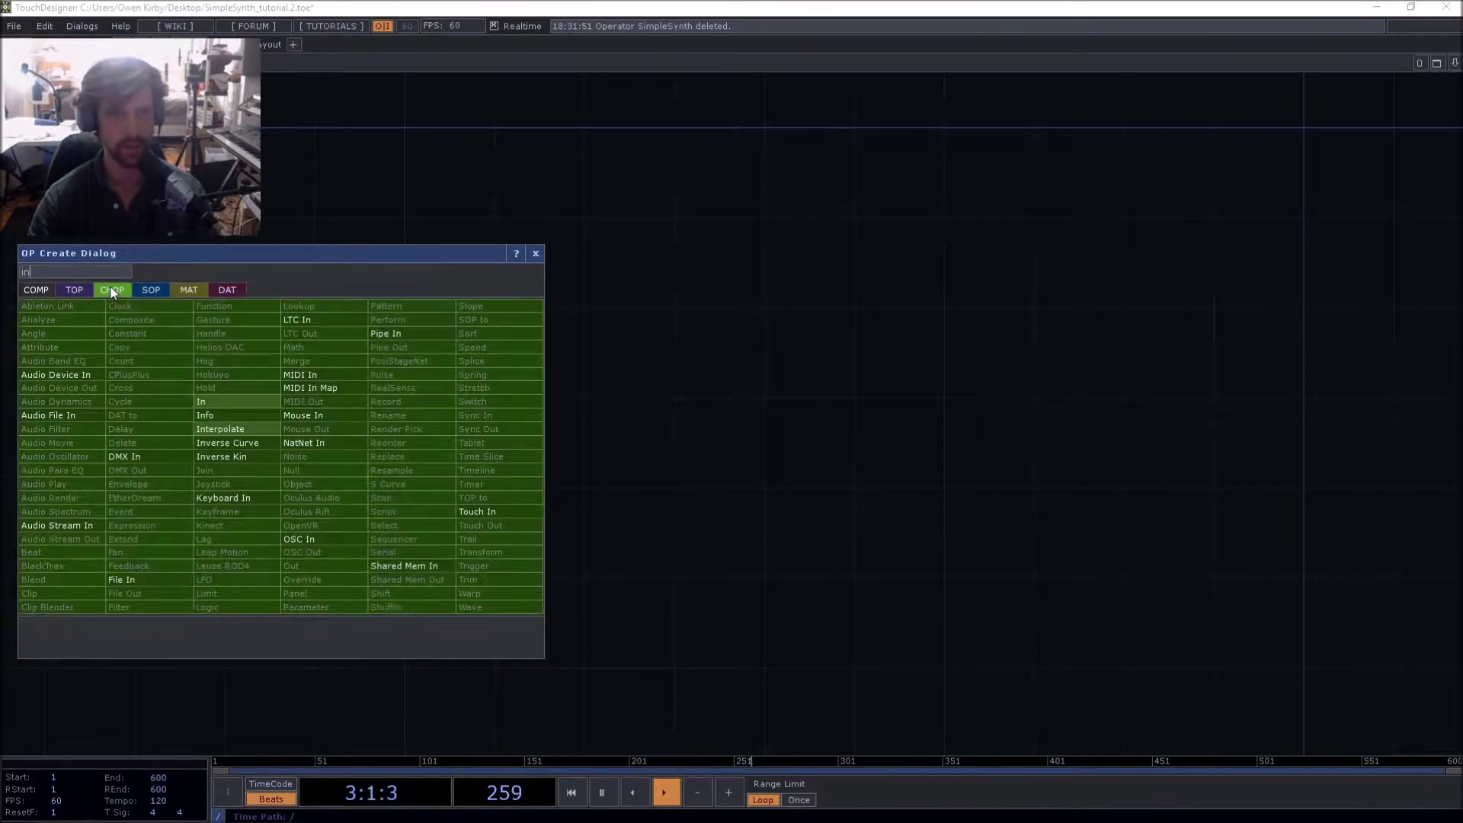
{"action": "left_click", "coordinate": [245, 406]}
{"action": "left_click", "coordinate": [245, 405]}
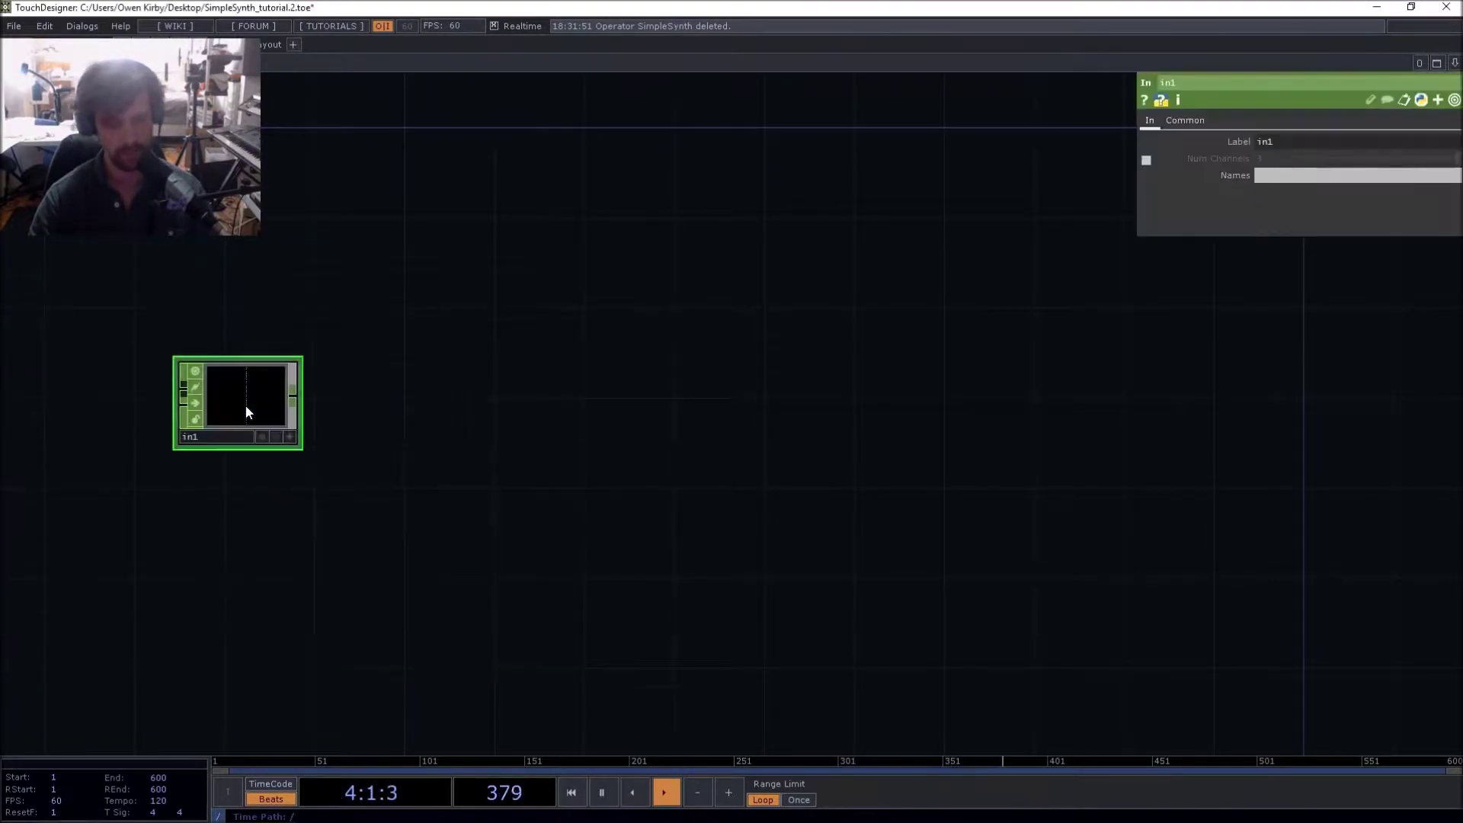
Add an Out CHOP and place it level with in1, far across at the end of the network
{"action": "key", "text": "Tab"}
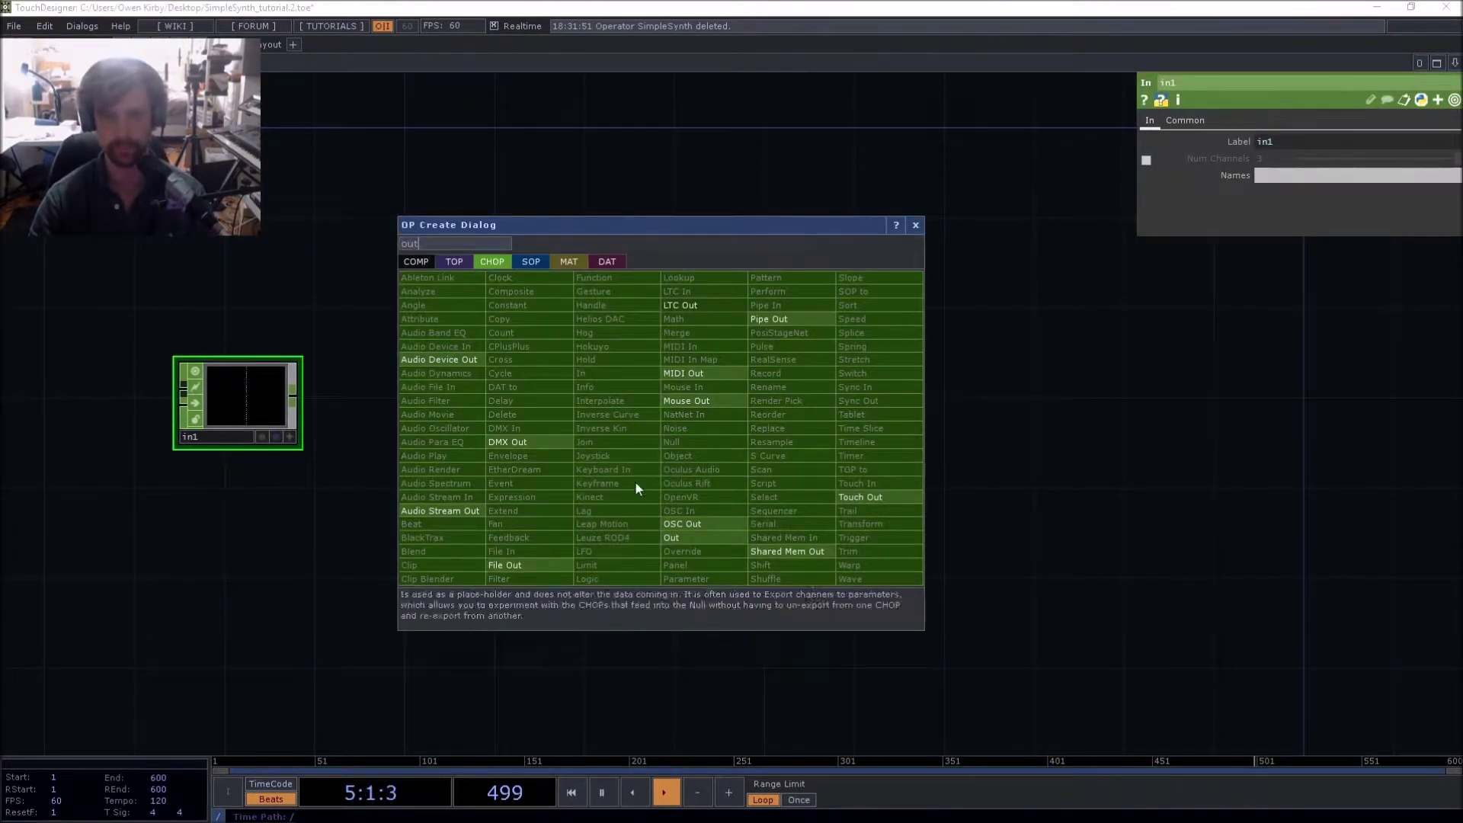
{"action": "left_click", "coordinate": [672, 538]}
{"action": "left_click", "coordinate": [888, 418]}
{"action": "left_click_drag", "start_coordinate": [889, 419], "coordinate": [1282, 402]}
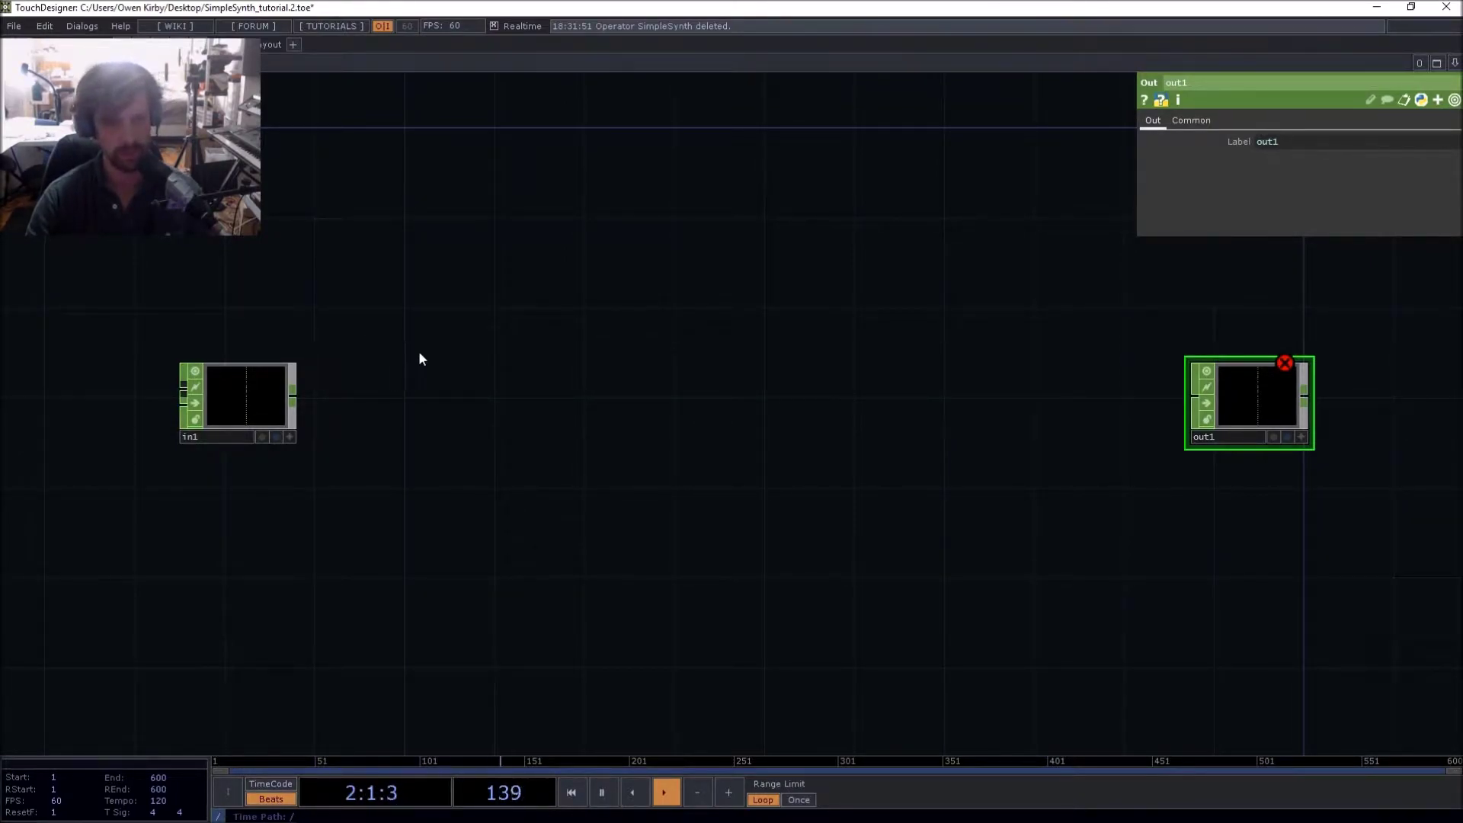
Add an Audio Oscillator CHOP between in1 and out1, placed close to in1
{"action": "key", "text": "Tab"}
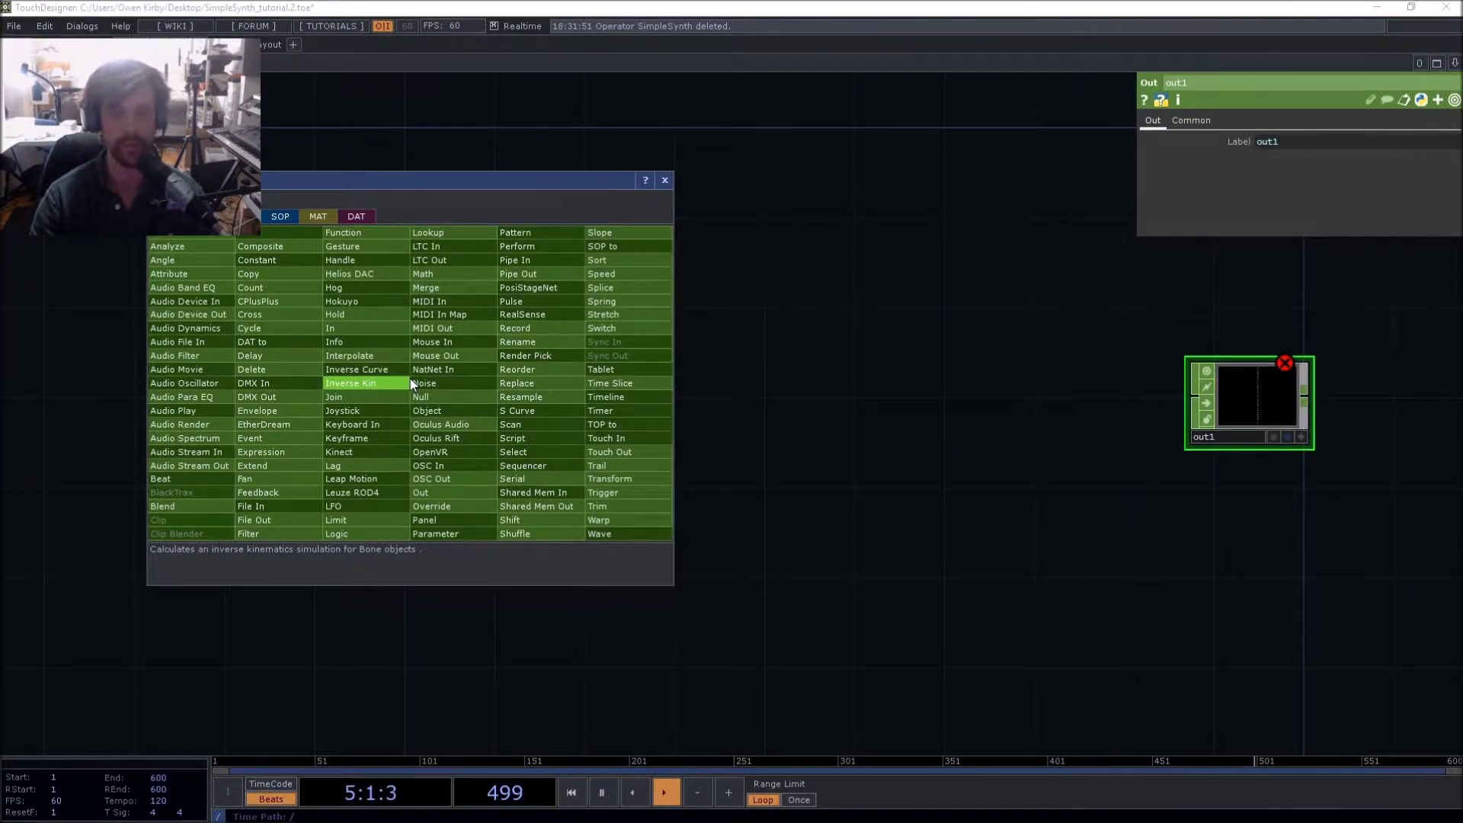
{"action": "type", "text": "audio"}
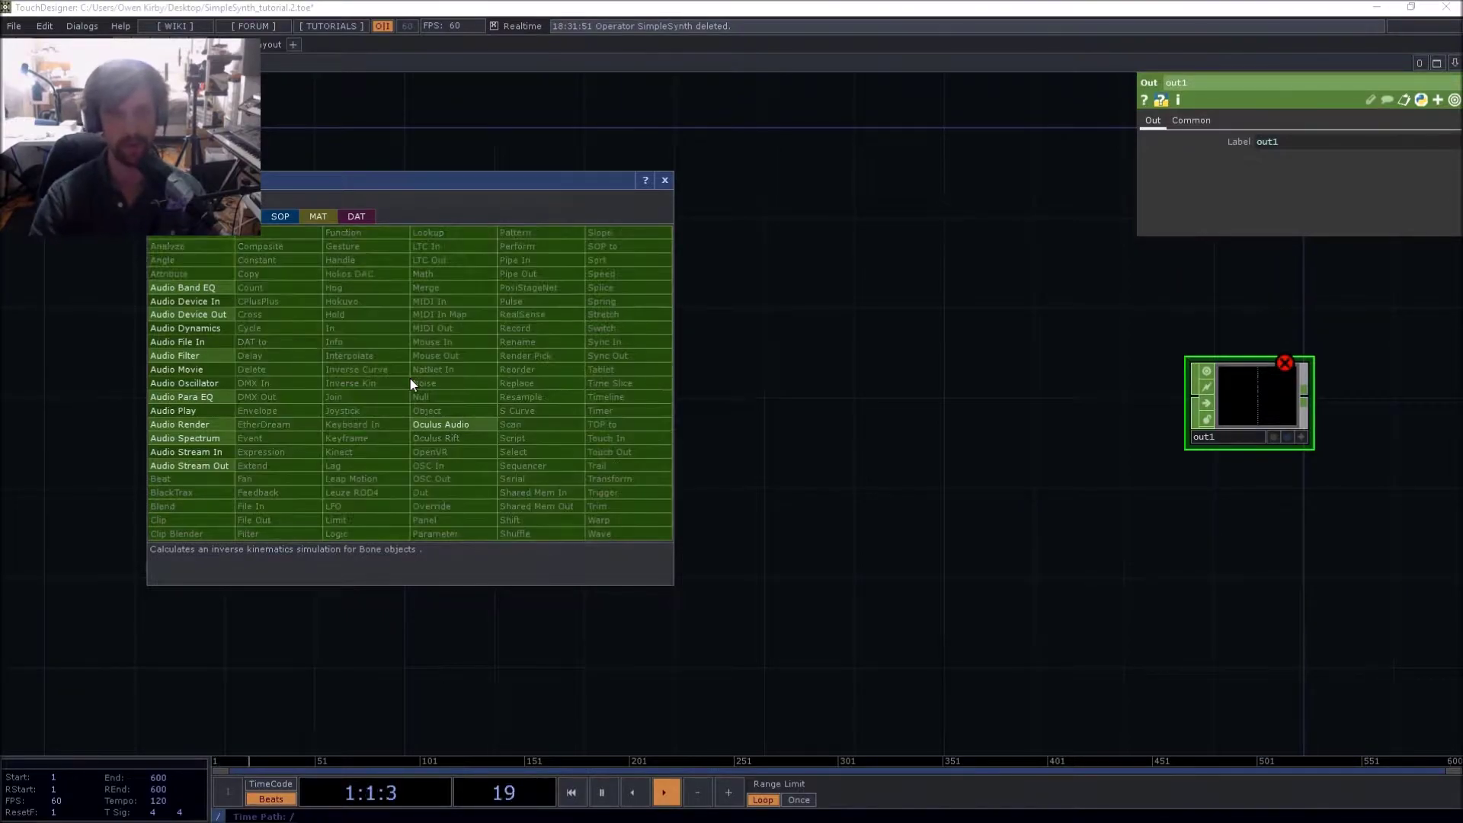
{"action": "left_click", "coordinate": [219, 380]}
{"action": "left_click", "coordinate": [376, 404]}
{"action": "left_click_drag", "start_coordinate": [405, 405], "coordinate": [442, 371]}
Connect the output of the audio oscillator to the input of out1
{"action": "scroll", "coordinate": [485, 412], "scroll_direction": "up", "scroll_amount": 5}
{"action": "left_click_drag", "start_coordinate": [181, 310], "coordinate": [341, 475]}
{"action": "scroll", "coordinate": [562, 425], "scroll_direction": "down", "scroll_amount": 3}
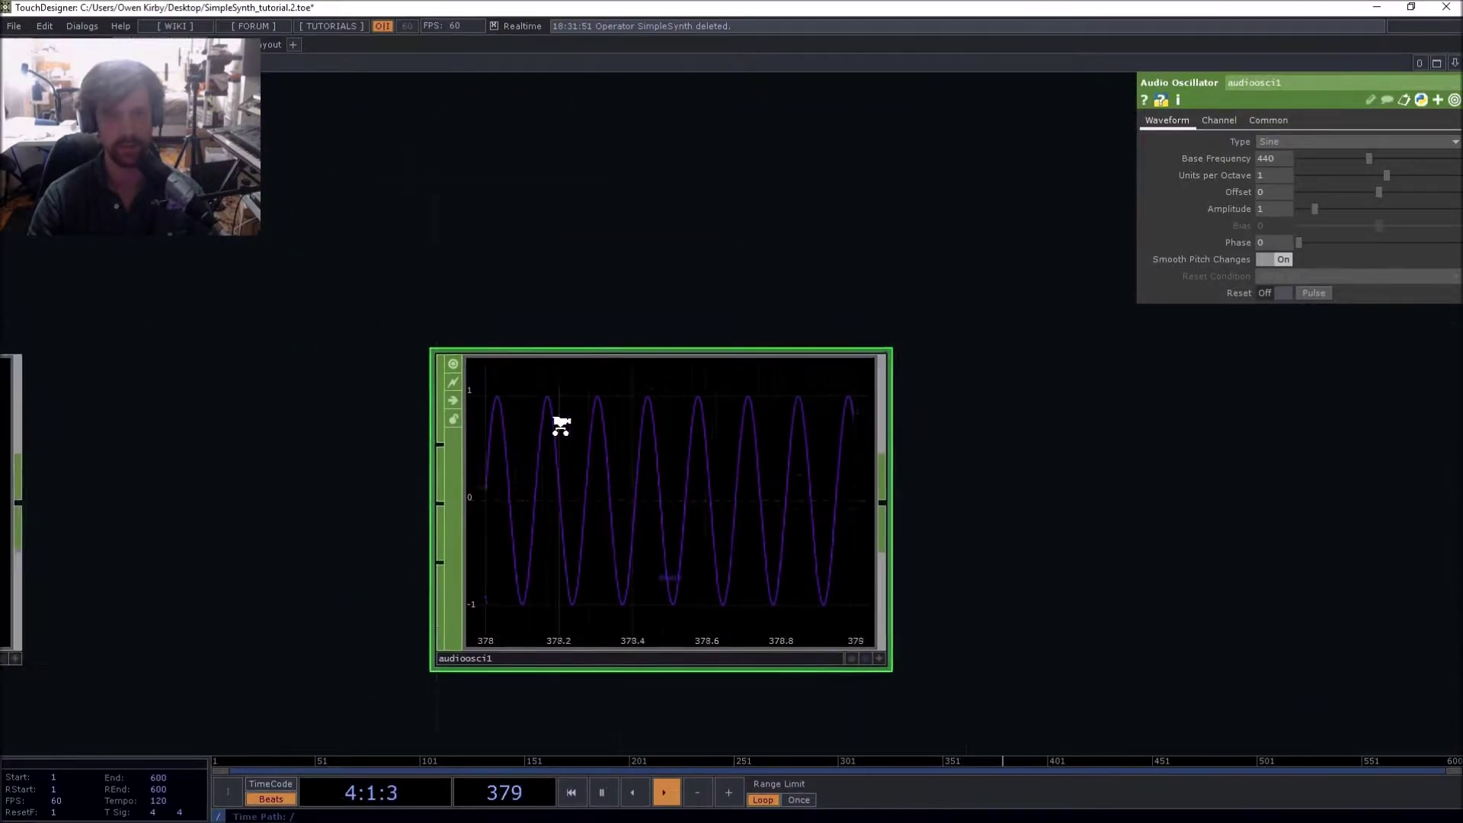
{"action": "left_click_drag", "start_coordinate": [614, 463], "coordinate": [678, 469]}
{"action": "left_click_drag", "start_coordinate": [638, 333], "coordinate": [603, 327]}
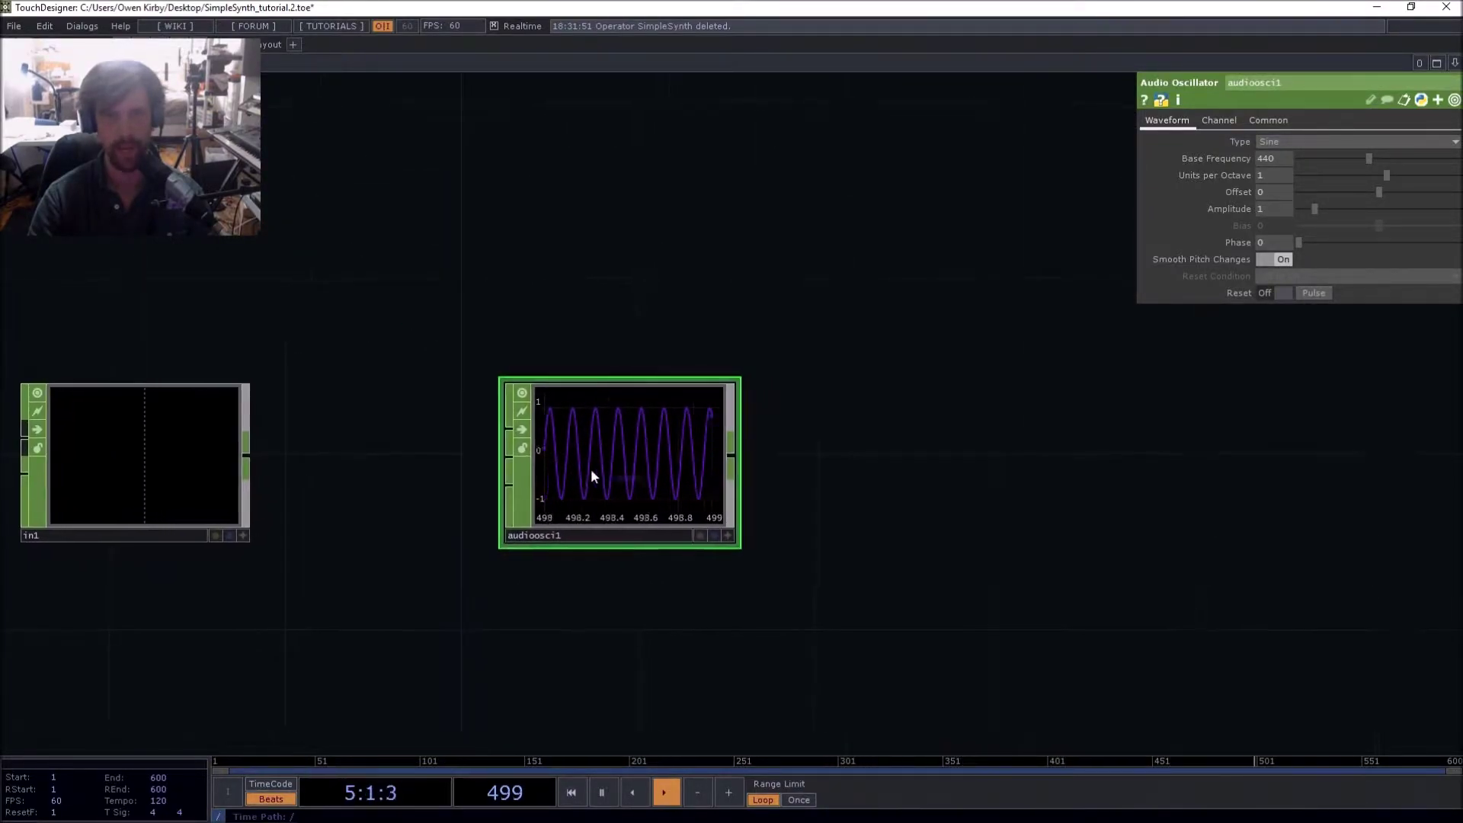
{"action": "scroll", "coordinate": [591, 470], "scroll_direction": "up", "scroll_amount": 5}
{"action": "scroll", "coordinate": [591, 469], "scroll_direction": "down", "scroll_amount": 5}
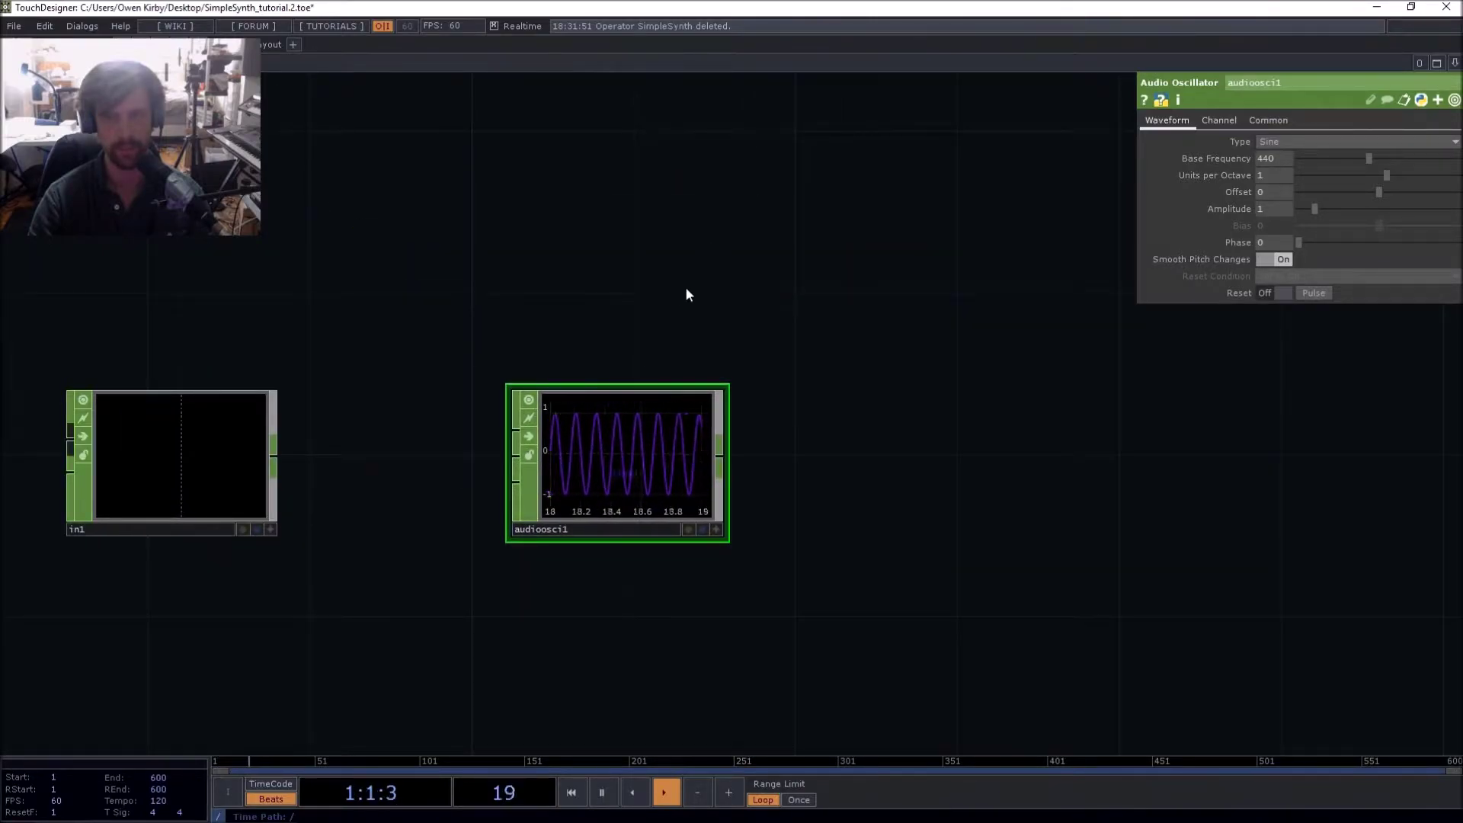
{"action": "scroll", "coordinate": [638, 364], "scroll_direction": "down", "scroll_amount": 5}
{"action": "left_click_drag", "start_coordinate": [610, 397], "coordinate": [1057, 401]}
Leave the component and connect the output of SimpleSynth1 to audiodevout1
{"action": "scroll", "coordinate": [455, 336], "scroll_direction": "down", "scroll_amount": 10}
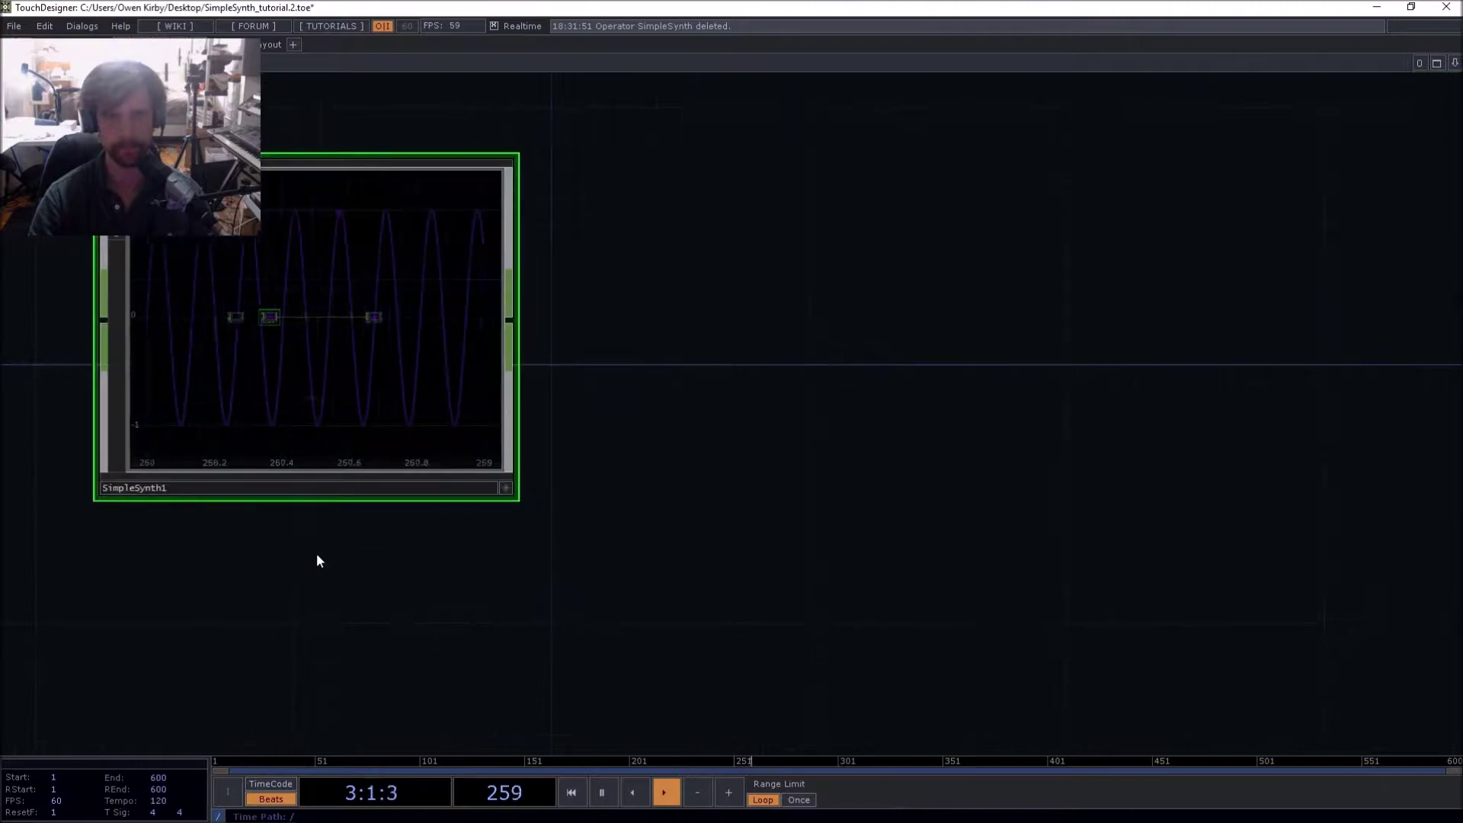
{"action": "scroll", "coordinate": [556, 482], "scroll_direction": "down", "scroll_amount": 5}
{"action": "left_click_drag", "start_coordinate": [602, 435], "coordinate": [689, 329]}
Go back inside SimpleSynth1 to the oscillator network and pause the timeline playback
{"action": "scroll", "coordinate": [512, 428], "scroll_direction": "up", "scroll_amount": 8}
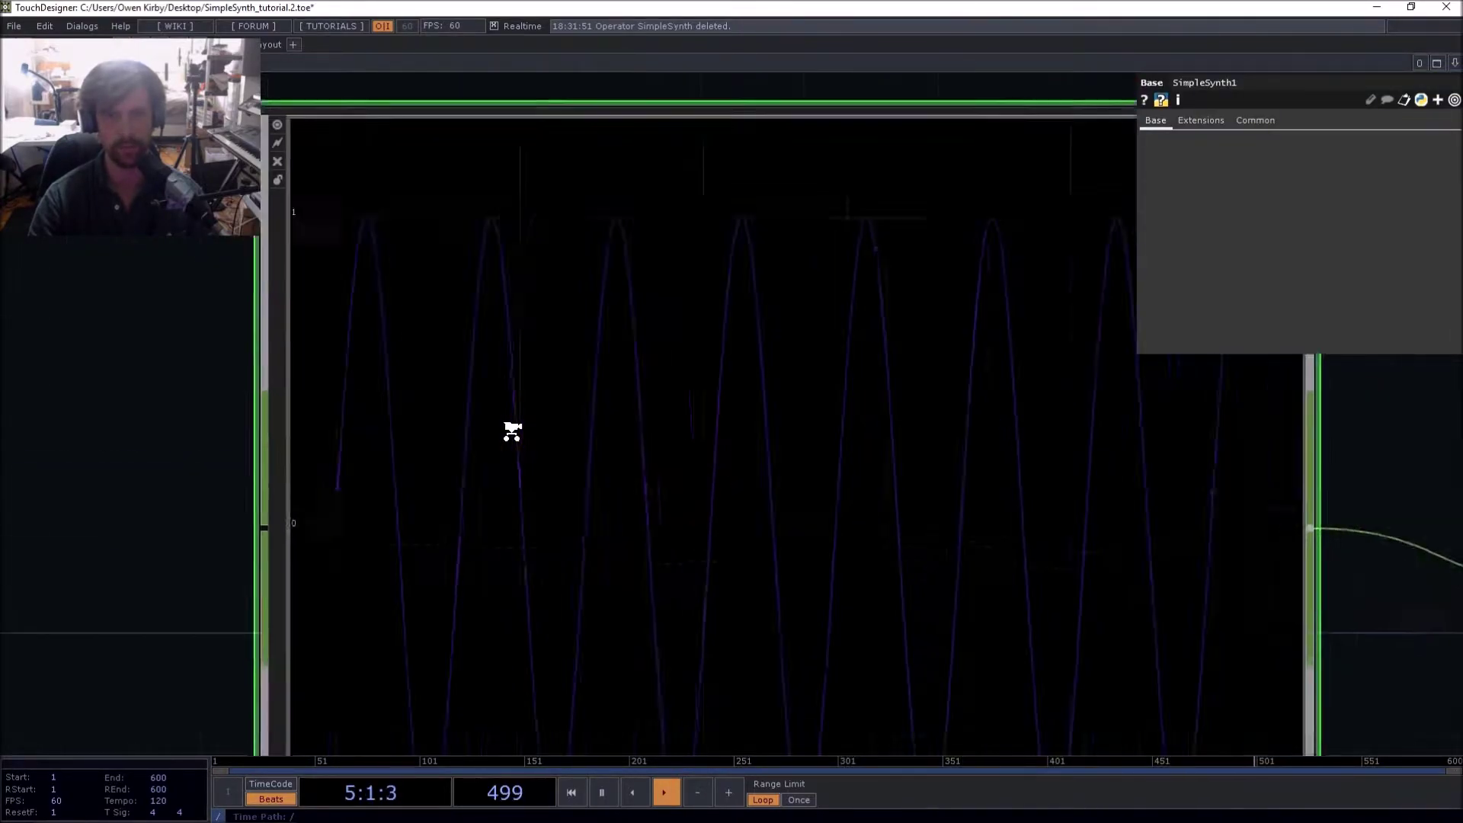
{"action": "scroll", "coordinate": [511, 430], "scroll_direction": "up", "scroll_amount": 1}
{"action": "left_click_drag", "start_coordinate": [540, 367], "coordinate": [292, 406]}
{"action": "scroll", "coordinate": [351, 416], "scroll_direction": "up", "scroll_amount": 7}
{"action": "left_click_drag", "start_coordinate": [419, 253], "coordinate": [615, 273]}
{"action": "scroll", "coordinate": [634, 287], "scroll_direction": "down", "scroll_amount": 7}
{"action": "left_click_drag", "start_coordinate": [701, 292], "coordinate": [596, 294]}
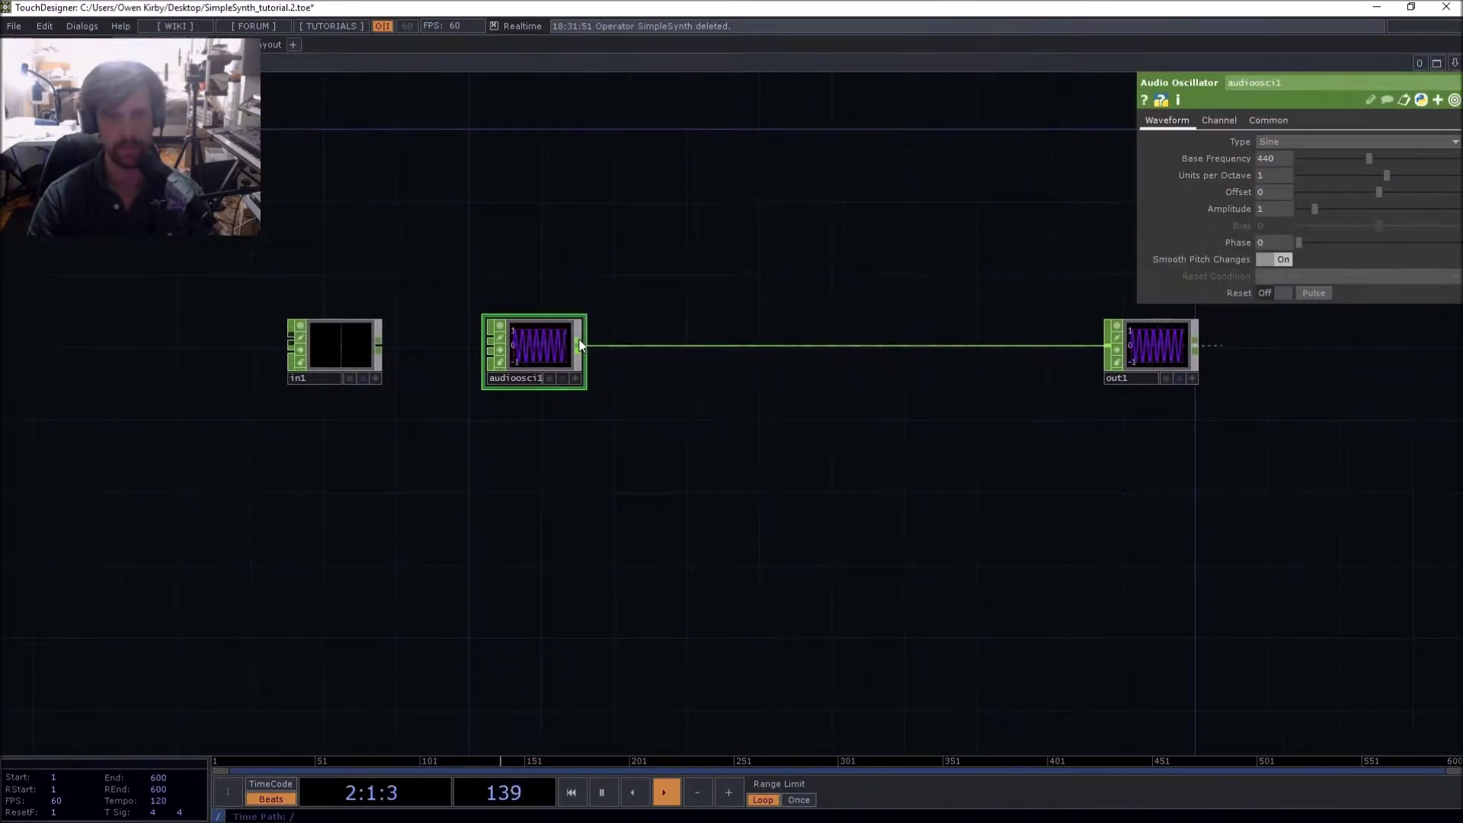
{"action": "key", "text": "space"}
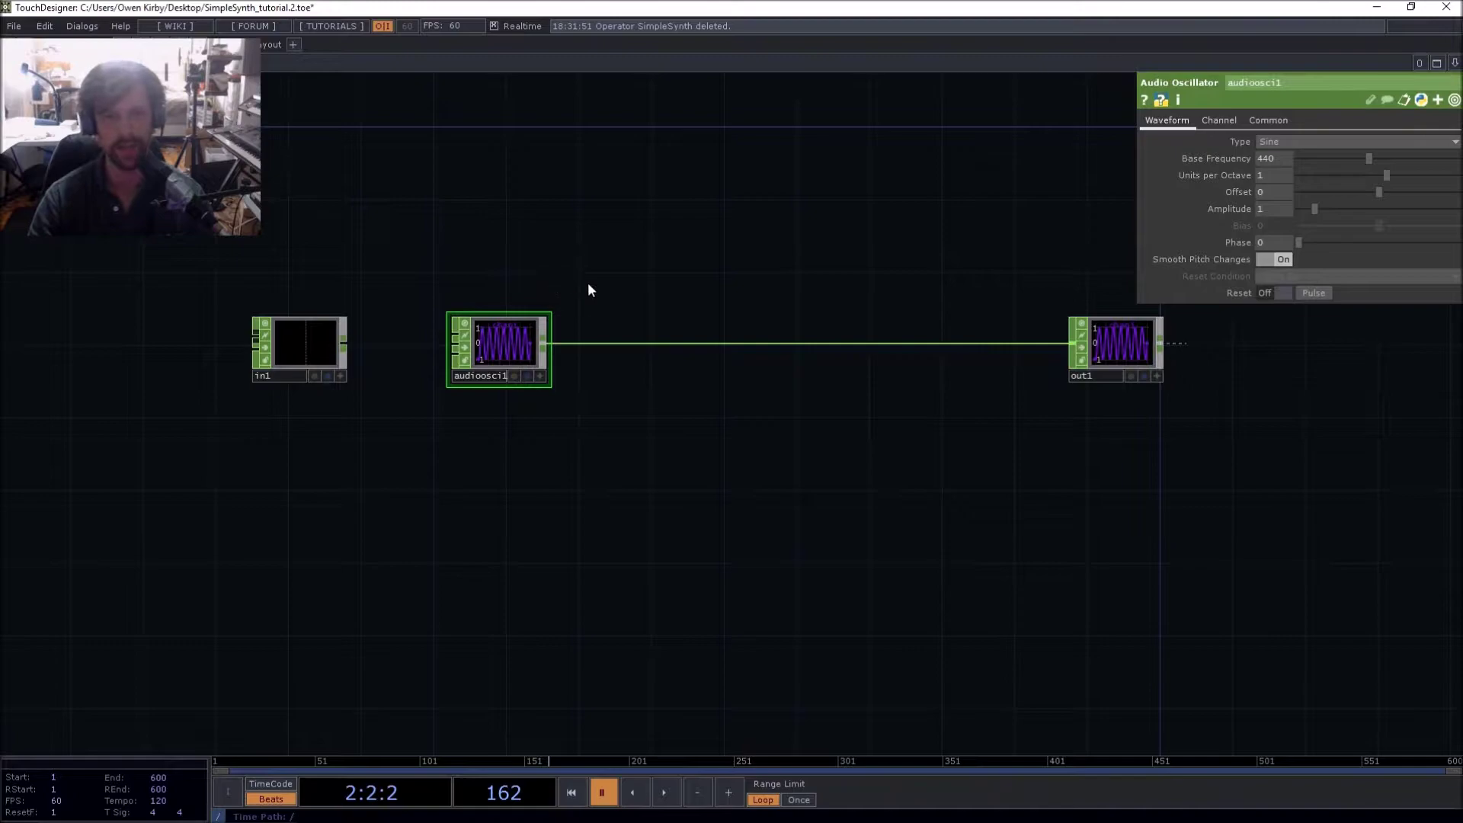
Set the oscillator's waveform type to Ramp, resume playback and lower the base frequency to 234
{"action": "scroll", "coordinate": [602, 320], "scroll_direction": "up", "scroll_amount": 4}
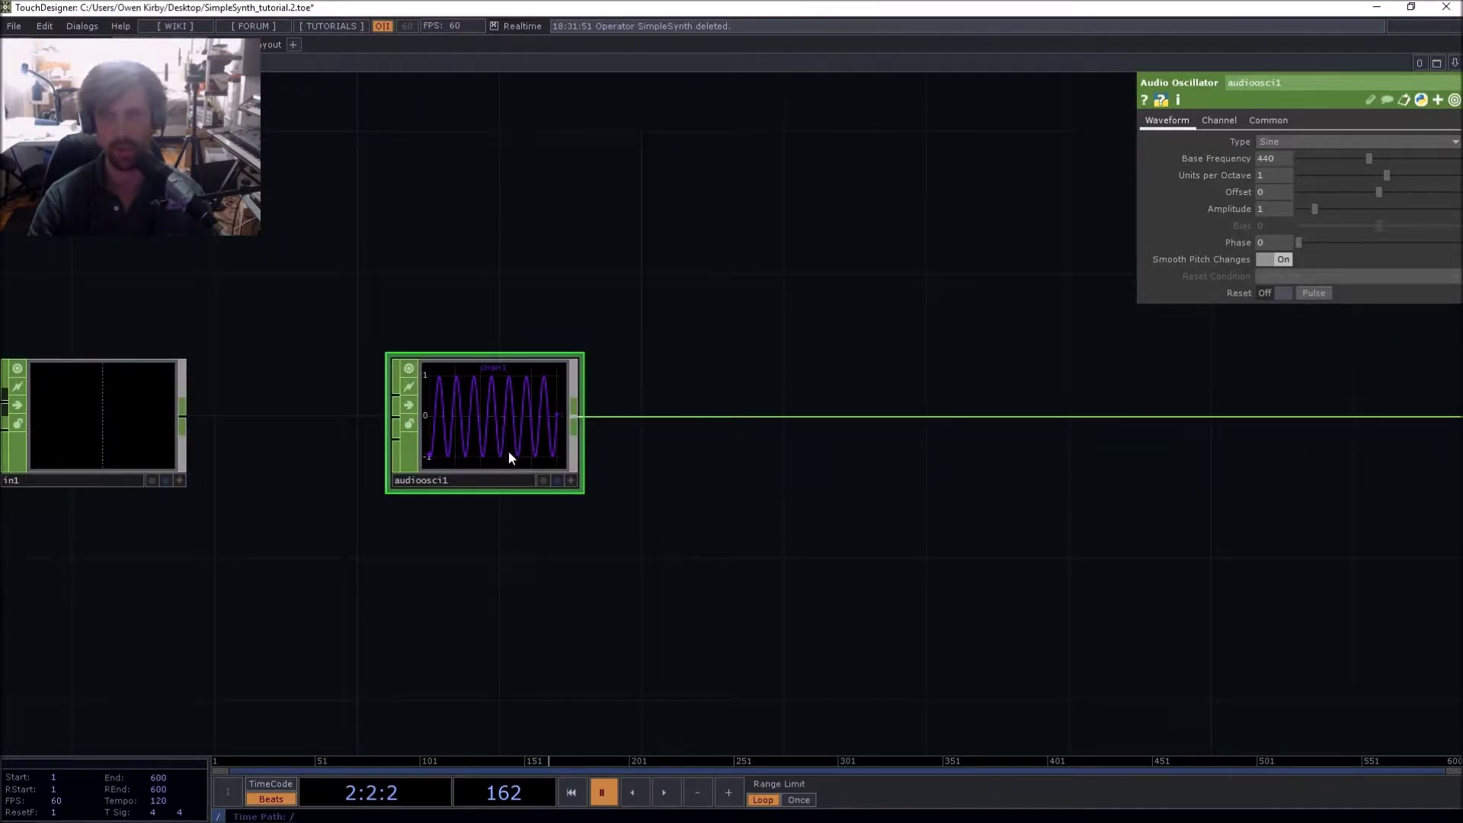
{"action": "left_click", "coordinate": [1280, 144]}
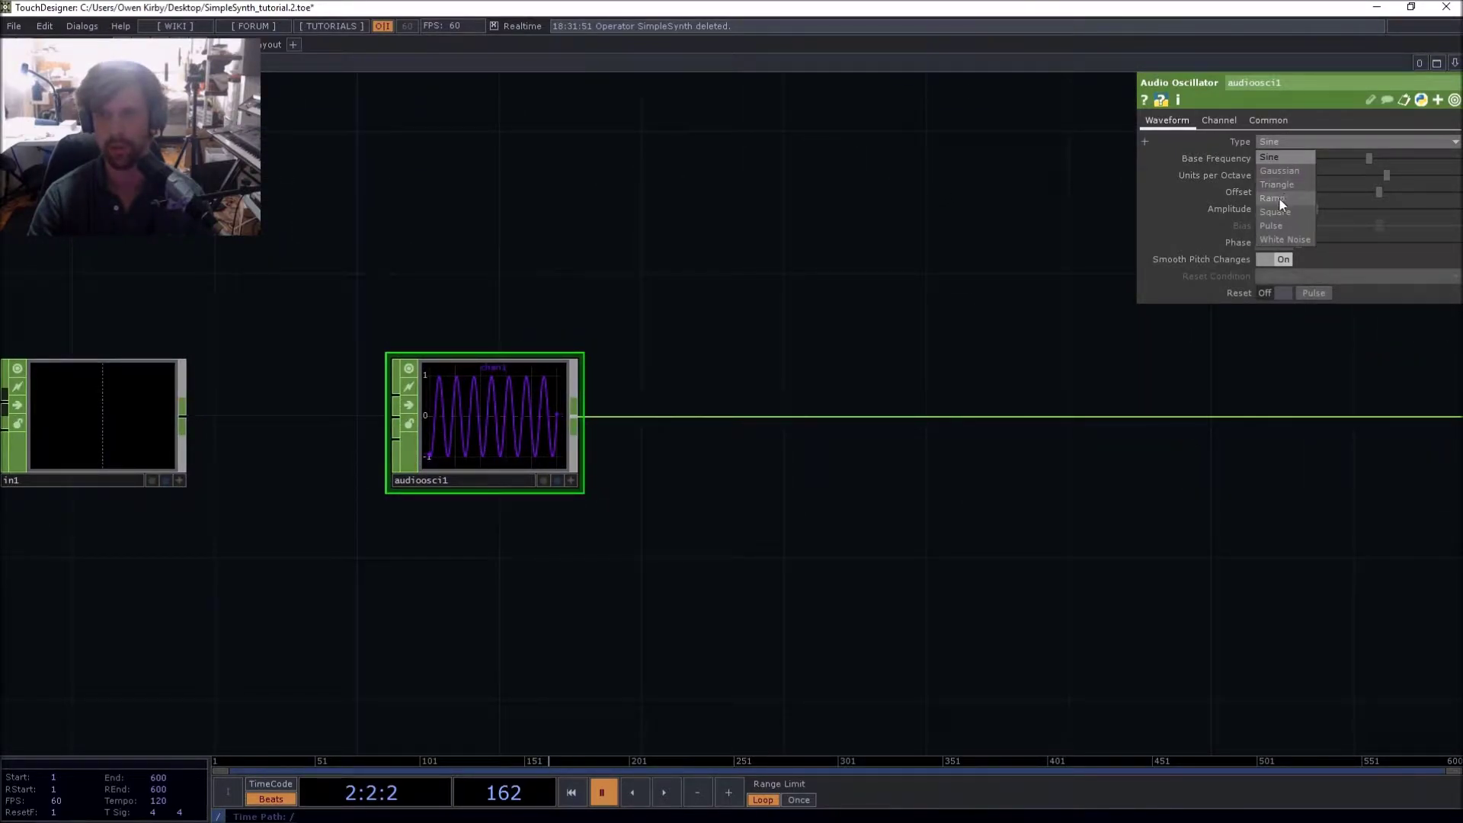
{"action": "left_click", "coordinate": [1279, 198]}
{"action": "key", "text": "space"}
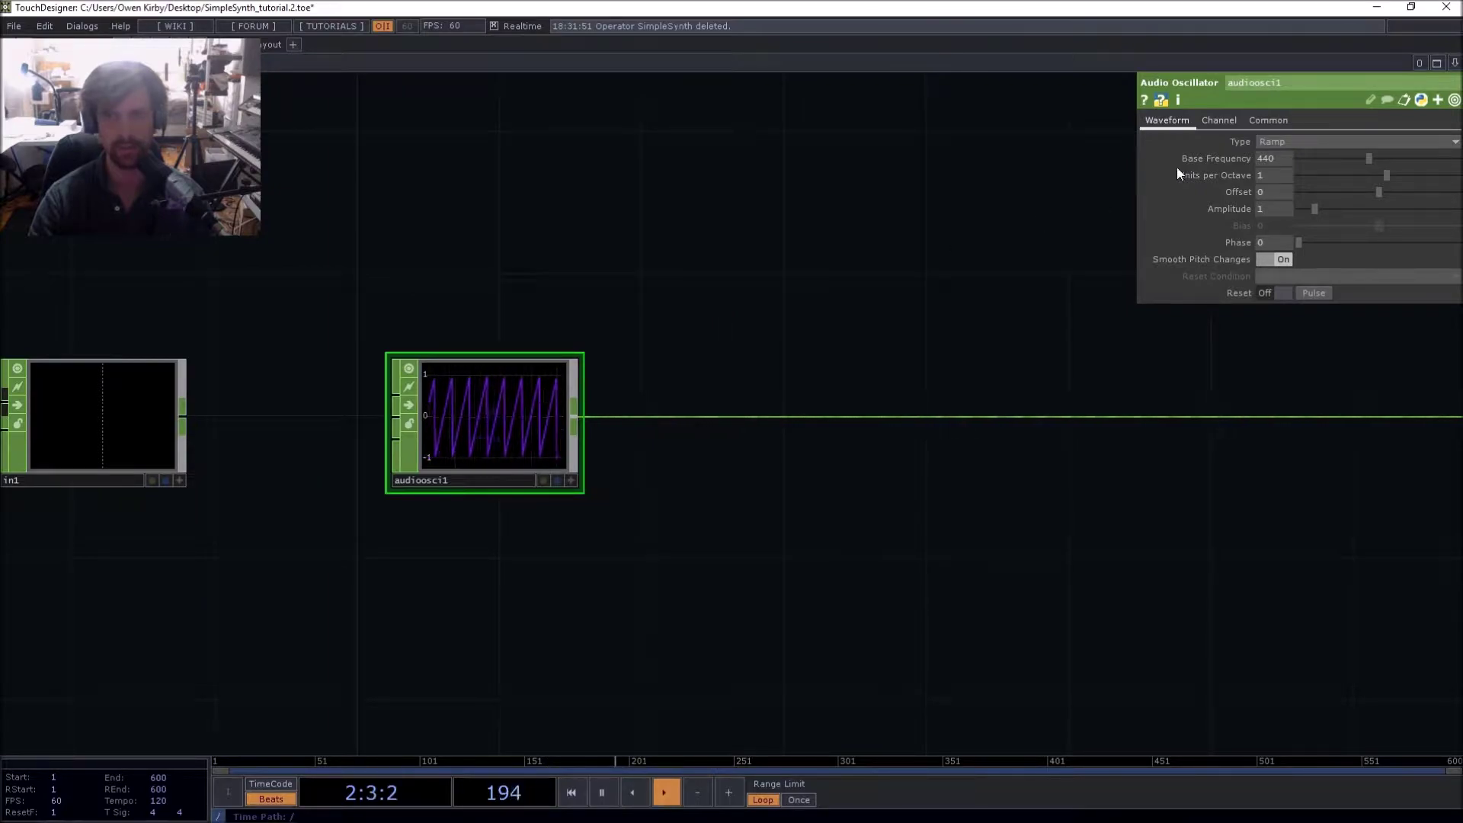
{"action": "left_click_drag", "start_coordinate": [1361, 157], "coordinate": [1335, 157]}
Audition the Triangle and Square waveform types on the oscillator and return it to Ramp
{"action": "left_click", "coordinate": [1331, 144]}
{"action": "left_click", "coordinate": [1295, 185]}
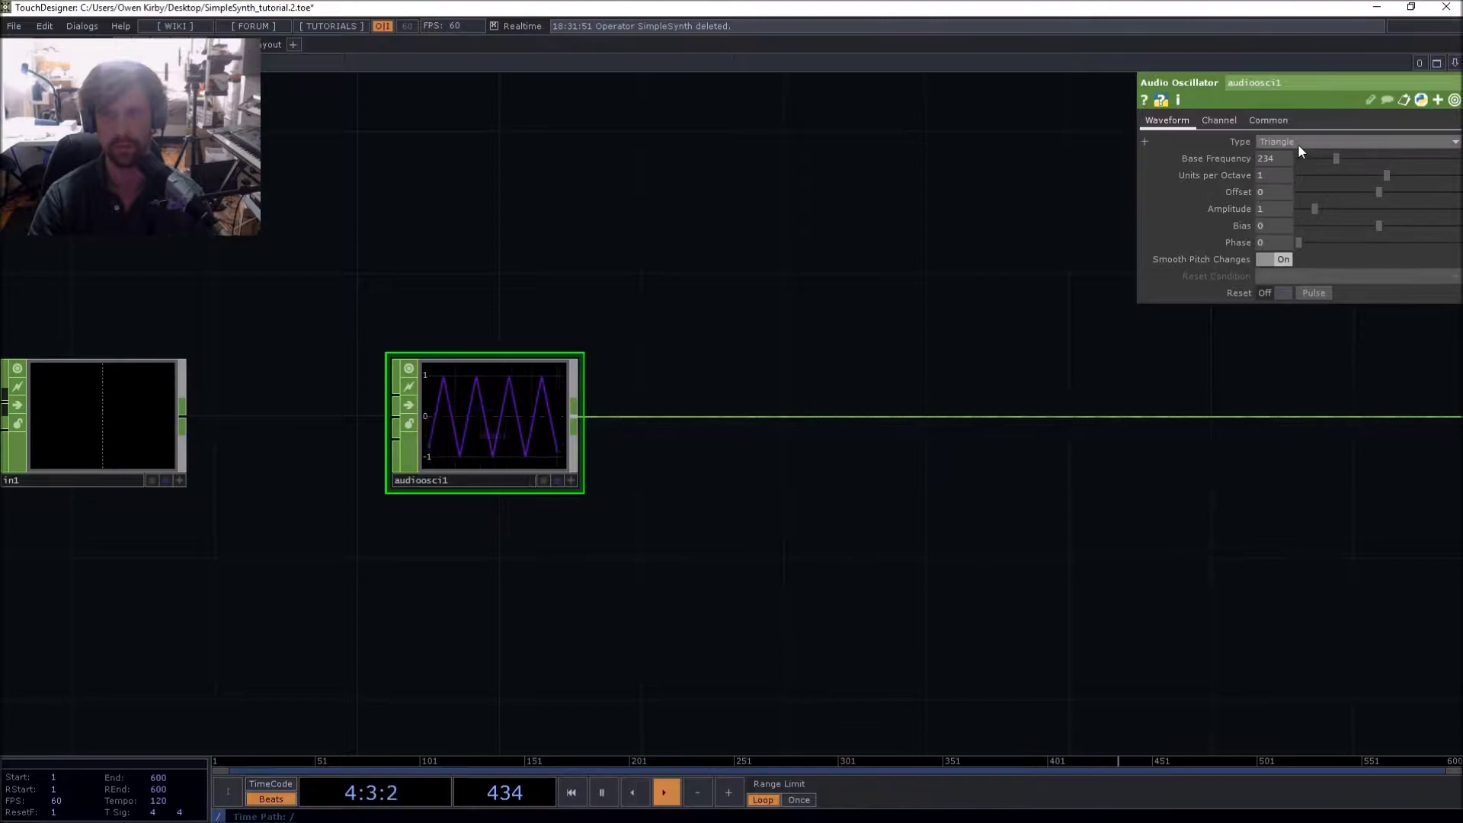
{"action": "left_click", "coordinate": [1297, 143]}
{"action": "left_click", "coordinate": [1292, 215]}
{"action": "left_click", "coordinate": [1297, 149]}
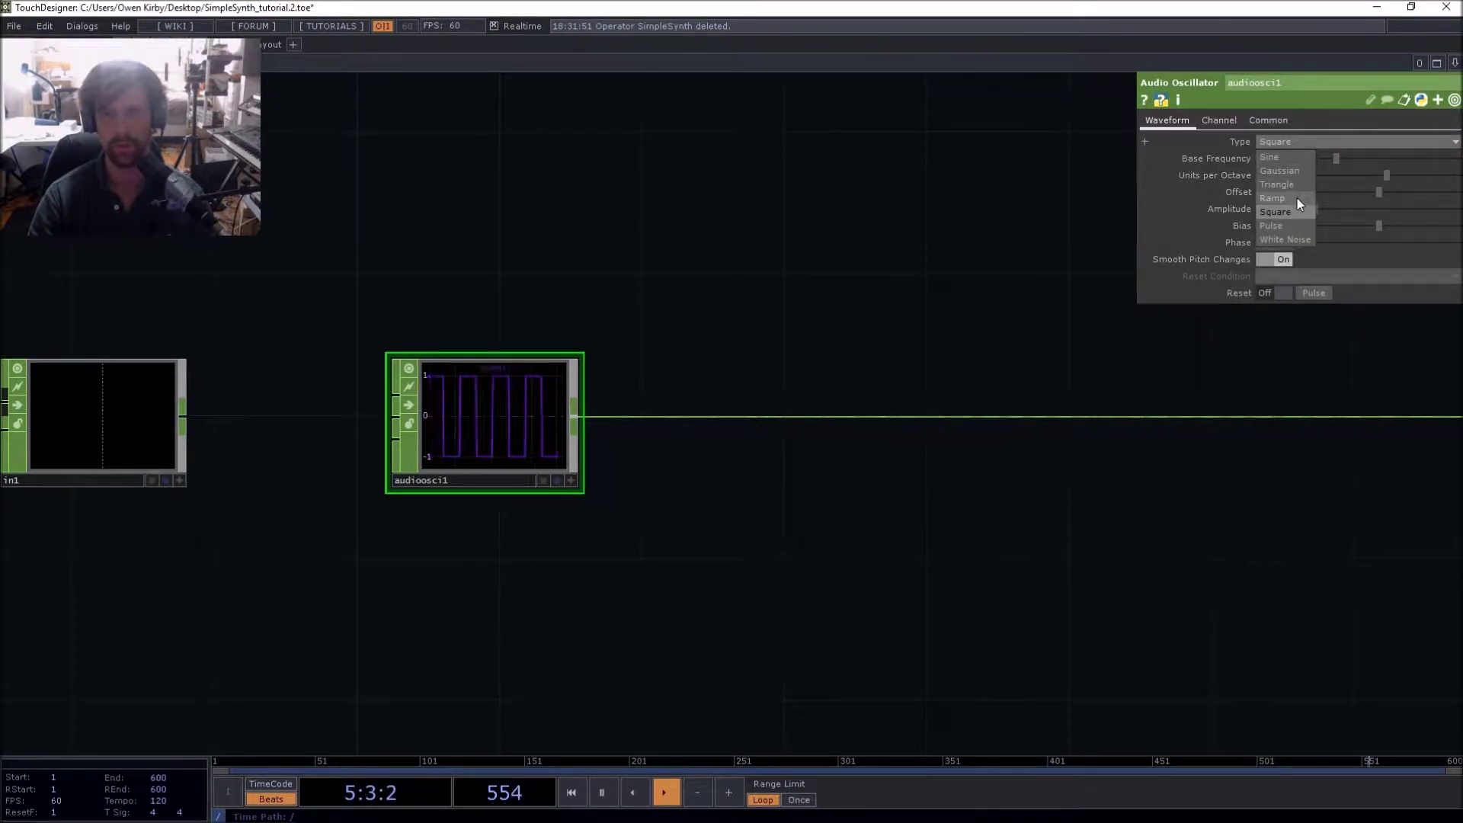
{"action": "left_click", "coordinate": [1297, 198]}
Add an Audio Filter CHOP between the oscillator and out1 and feed the oscillator's output into it
{"action": "key", "text": "h"}
{"action": "key", "text": "Tab"}
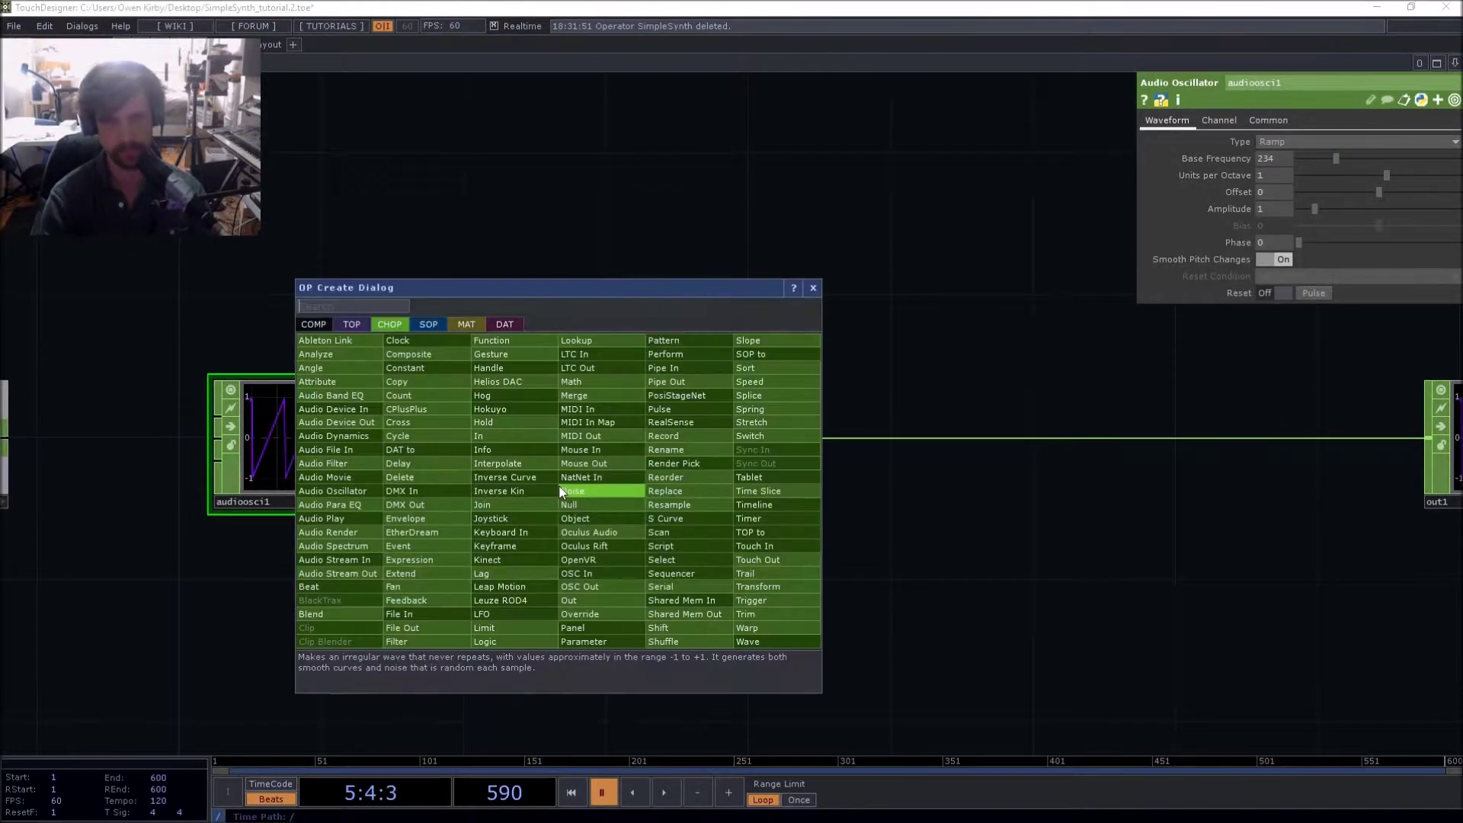
{"action": "type", "text": "audio"}
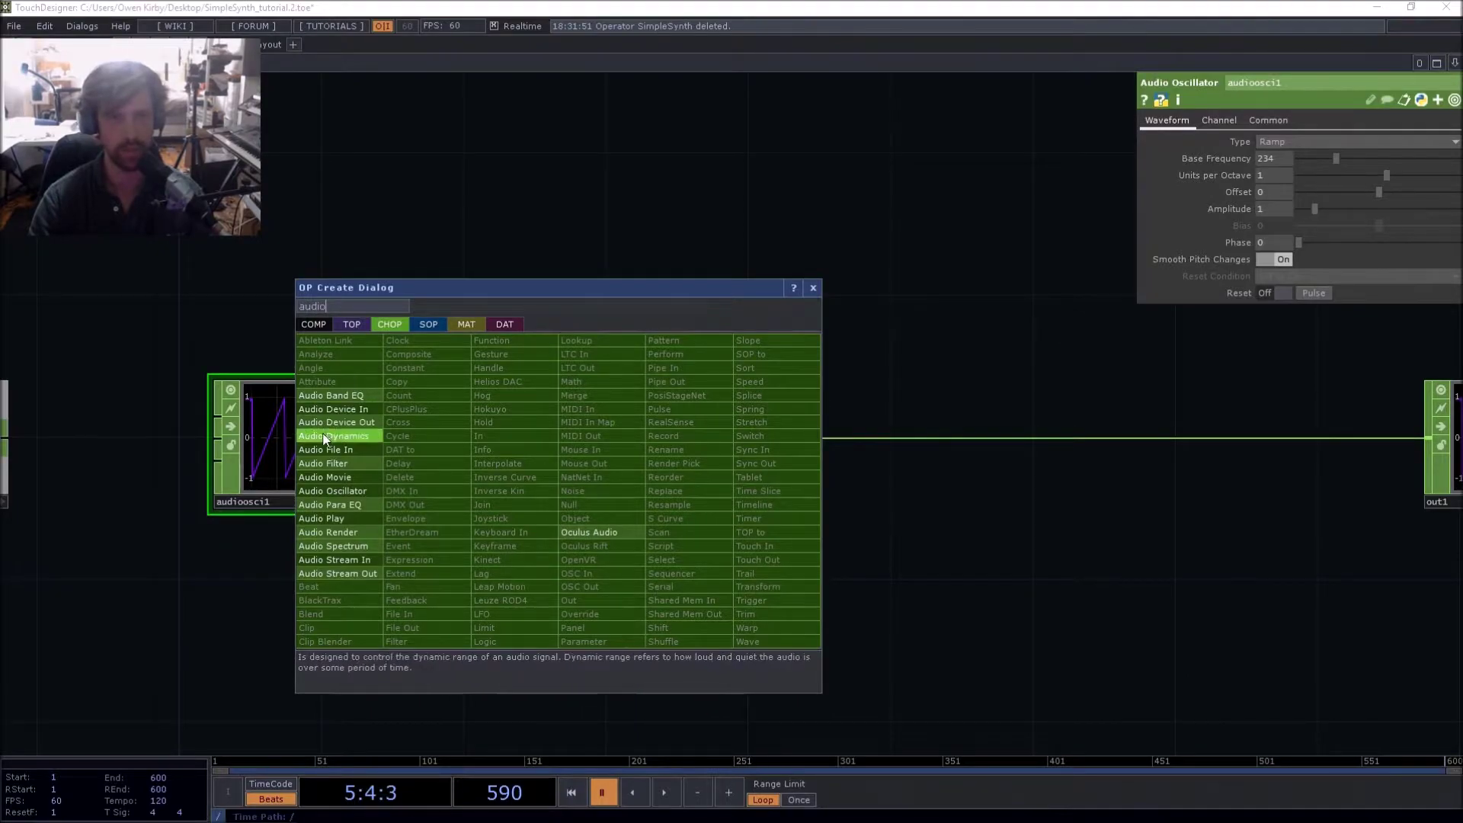
{"action": "left_click", "coordinate": [343, 465]}
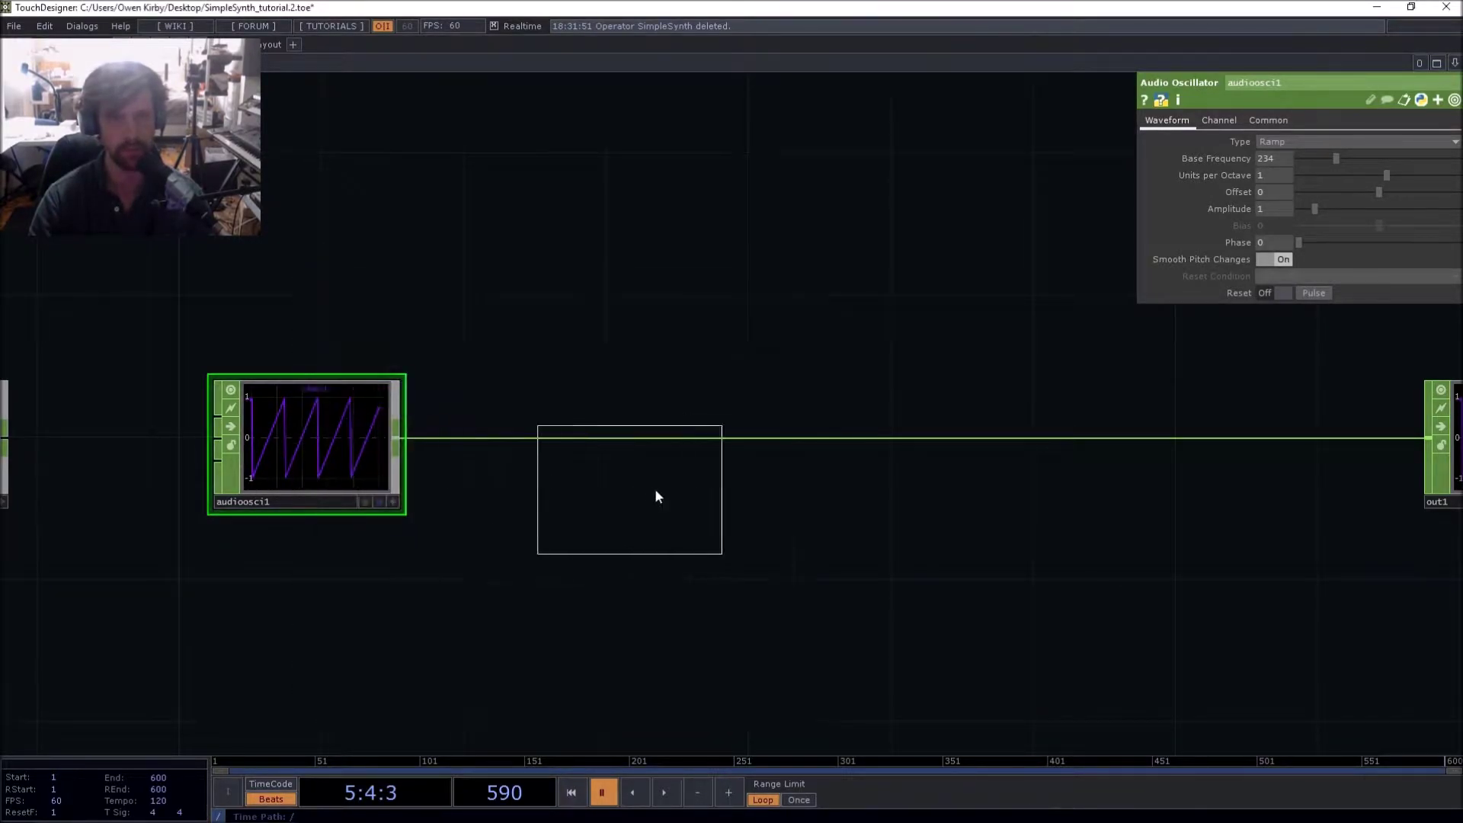
{"action": "left_click", "coordinate": [656, 496]}
{"action": "left_click_drag", "start_coordinate": [396, 438], "coordinate": [573, 460]}
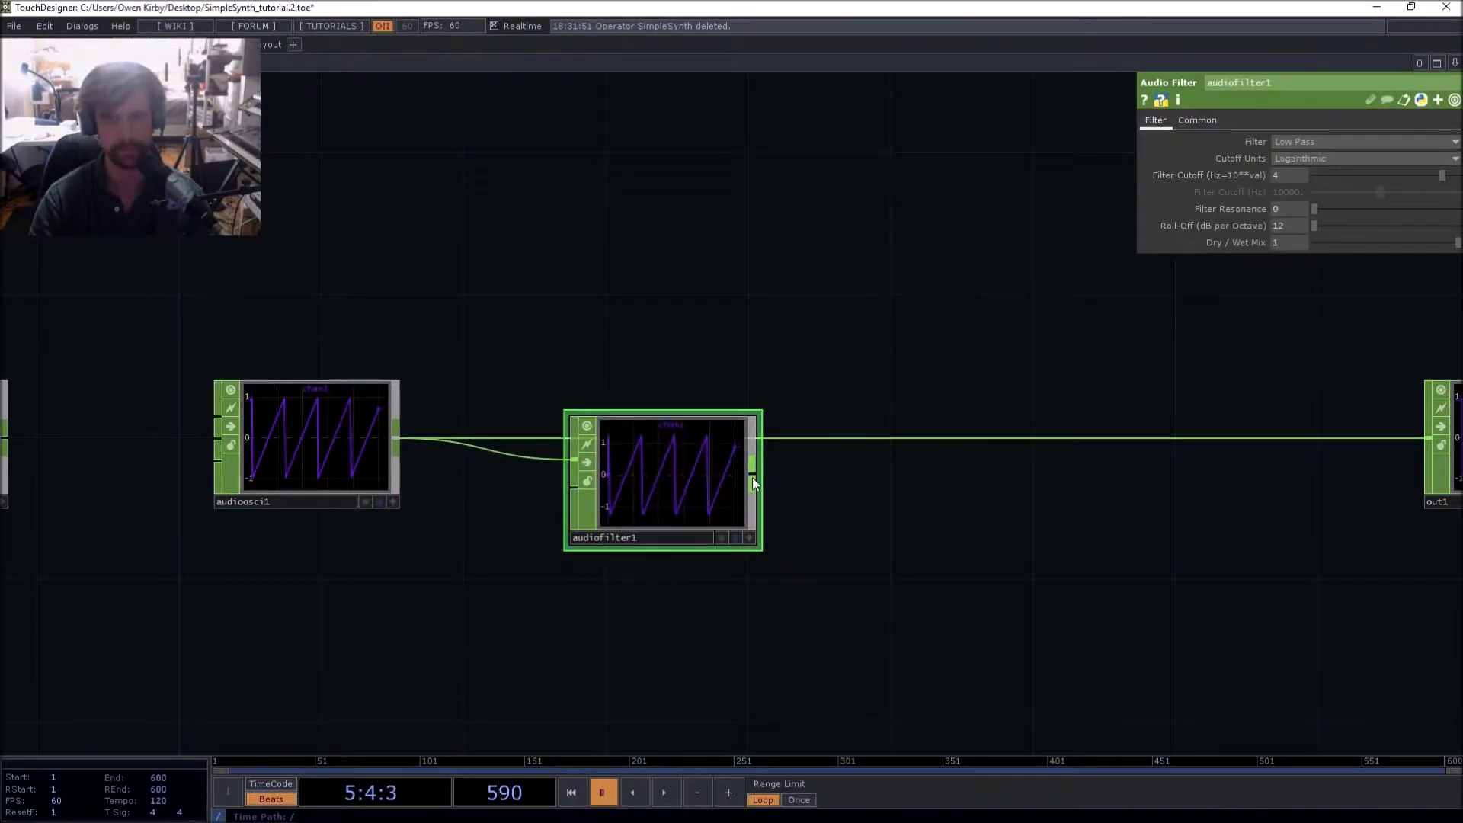
Wire the audio filter's output into out1, resume playback, and set the filter cutoff to 2.4 and resonance to 0.503
{"action": "left_click_drag", "start_coordinate": [752, 477], "coordinate": [816, 434]}
{"action": "left_click_drag", "start_coordinate": [676, 469], "coordinate": [661, 428]}
{"action": "key", "text": "space"}
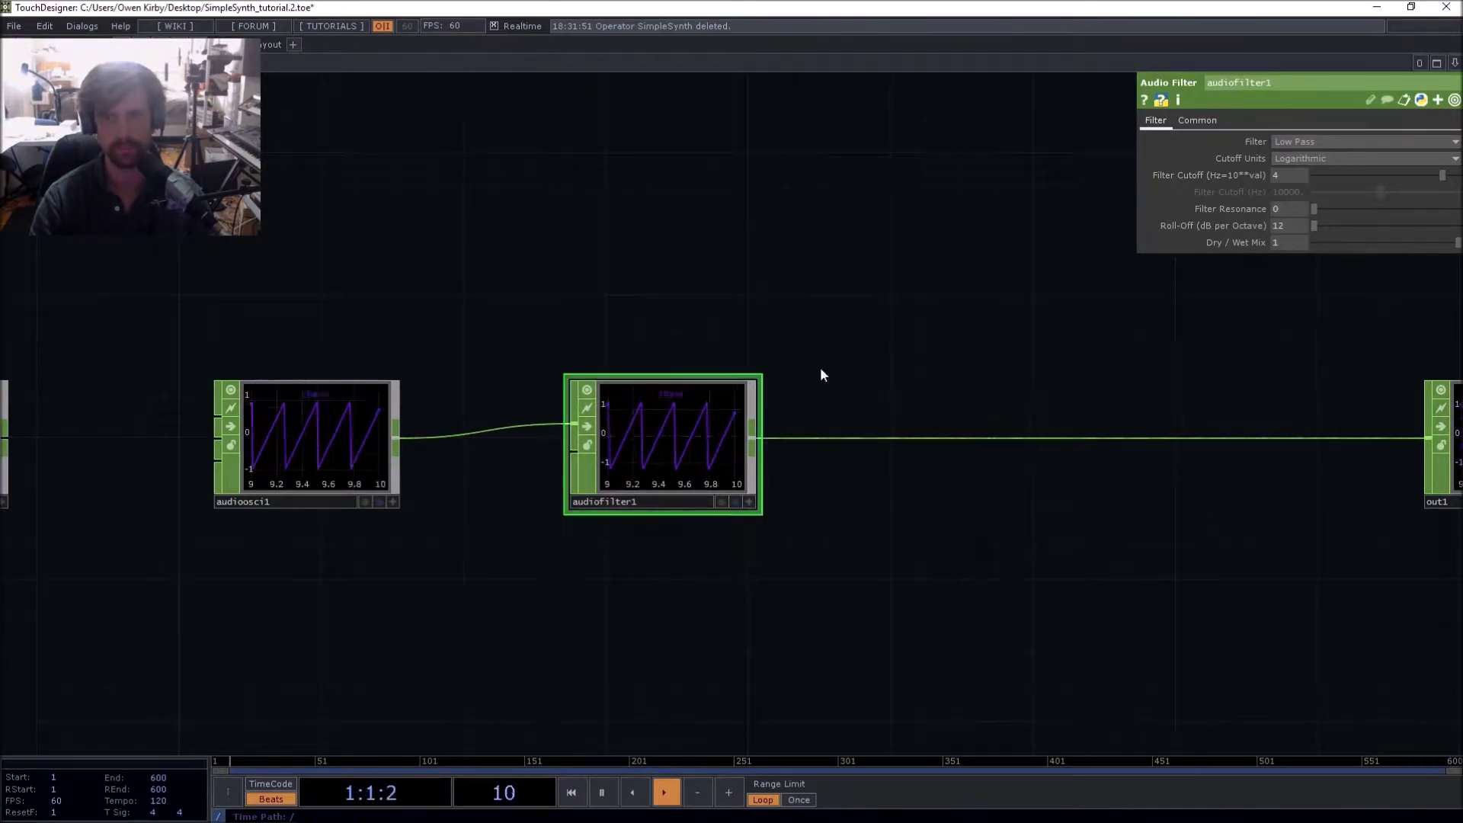
{"action": "left_click_drag", "start_coordinate": [1441, 175], "coordinate": [1391, 177]}
Add a Math CHOP between audiofilter1 and out1, wire it into the chain and line it up with the row
{"action": "key", "text": "Tab"}
{"action": "type", "text": "math"}
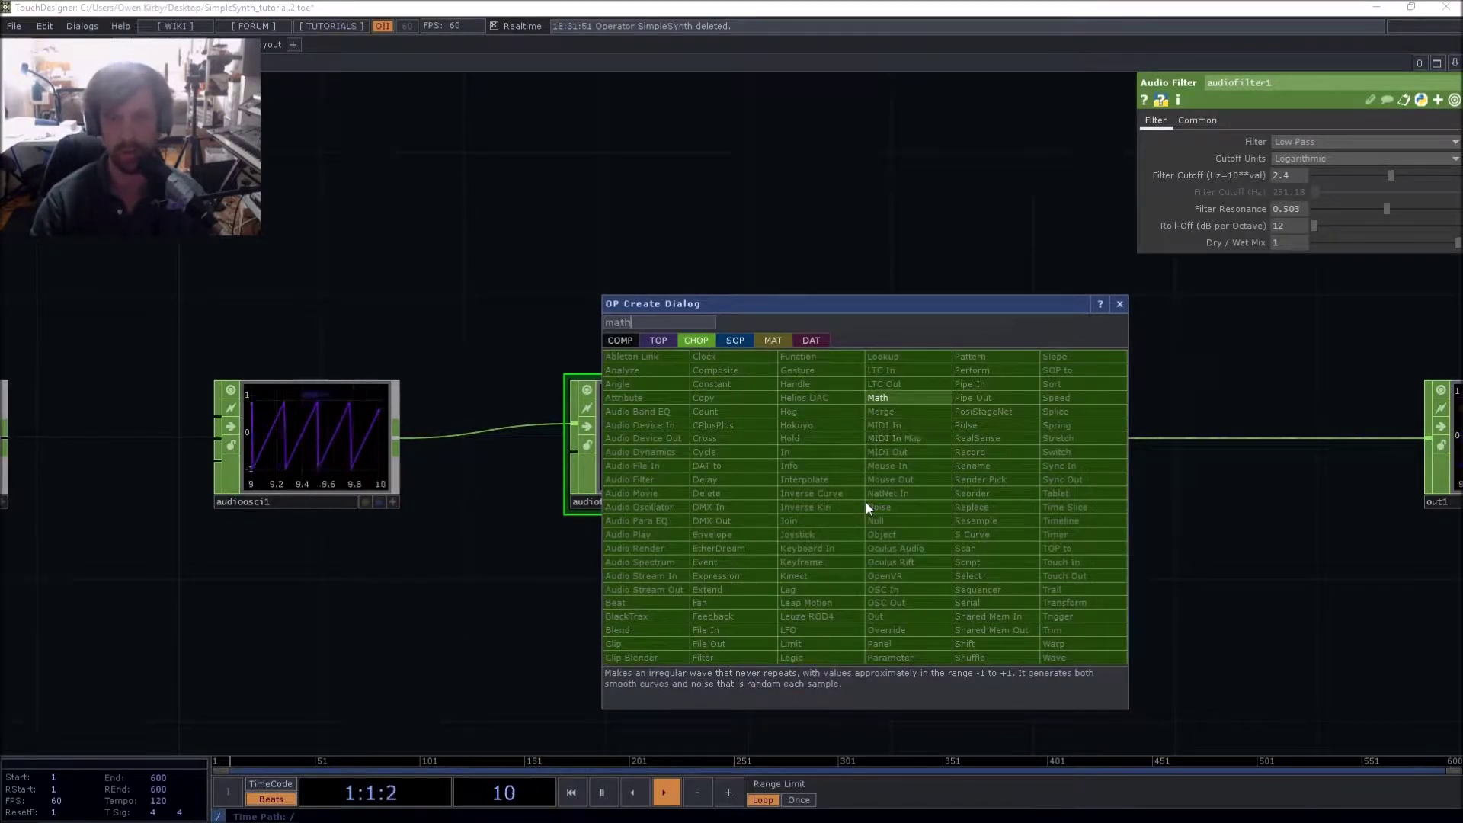
{"action": "left_click", "coordinate": [877, 397]}
{"action": "left_click", "coordinate": [1038, 468]}
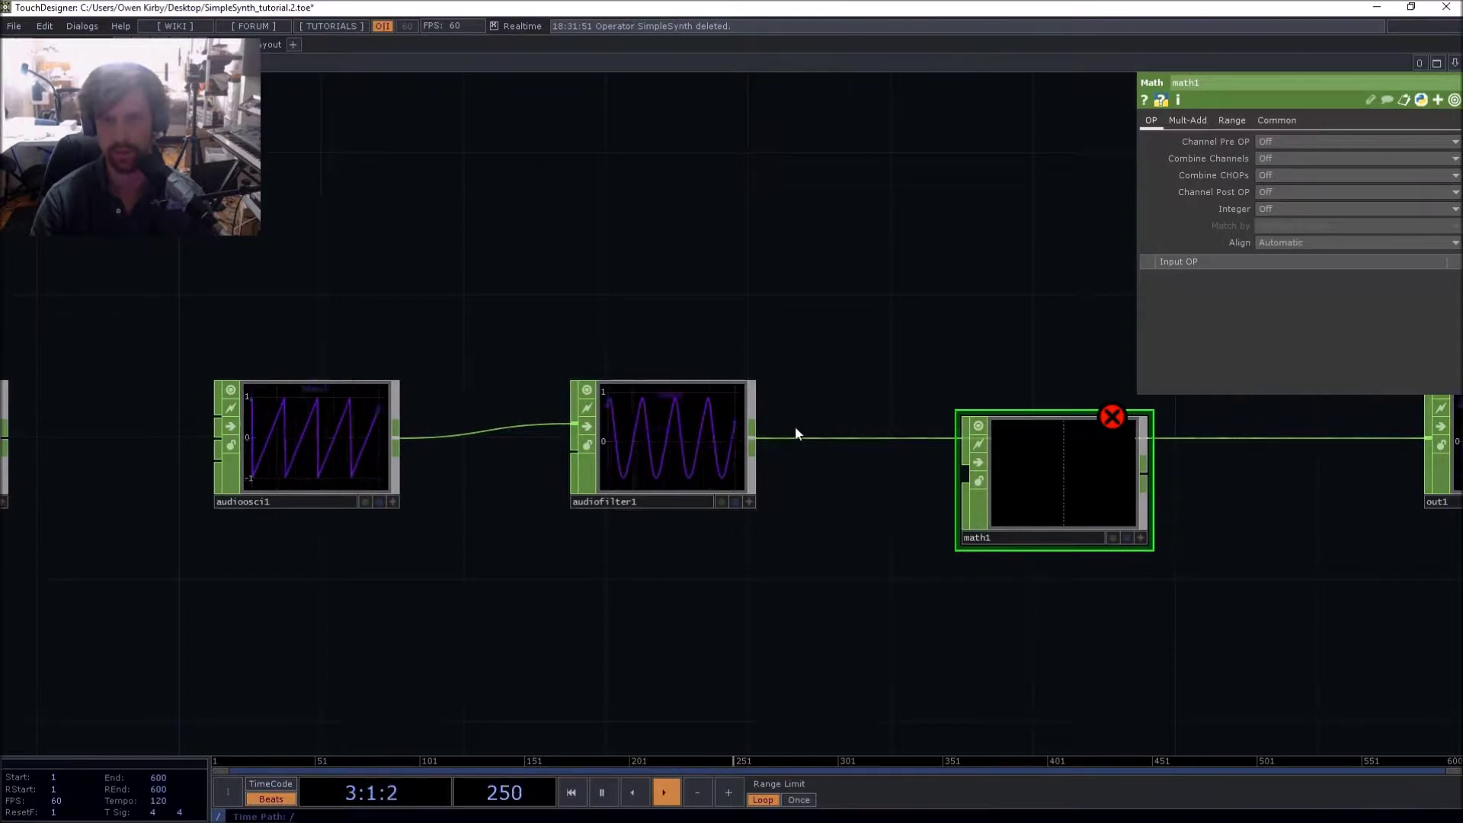
{"action": "left_click_drag", "start_coordinate": [754, 439], "coordinate": [966, 475]}
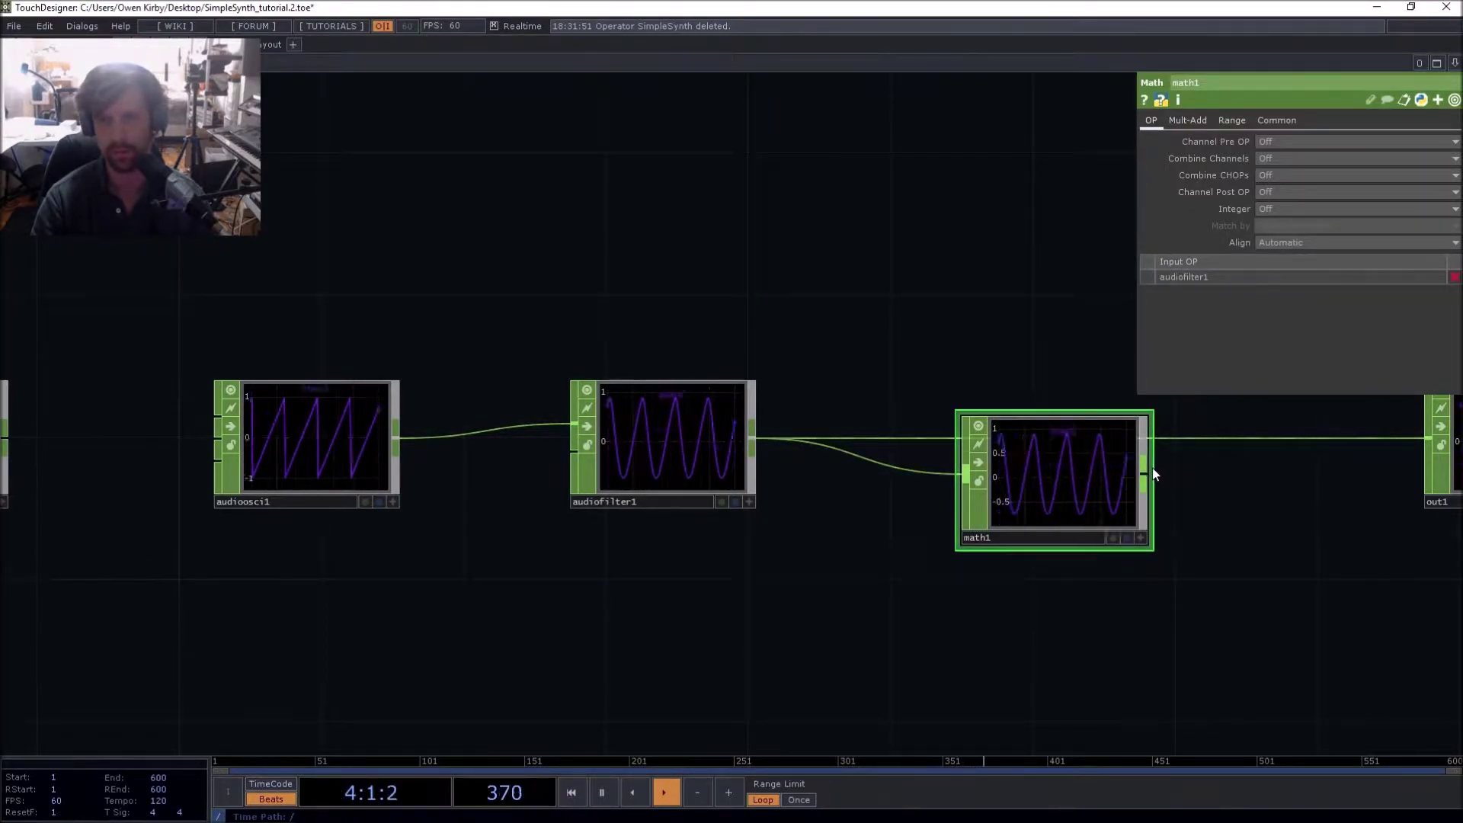
{"action": "left_click_drag", "start_coordinate": [1093, 478], "coordinate": [1076, 448]}
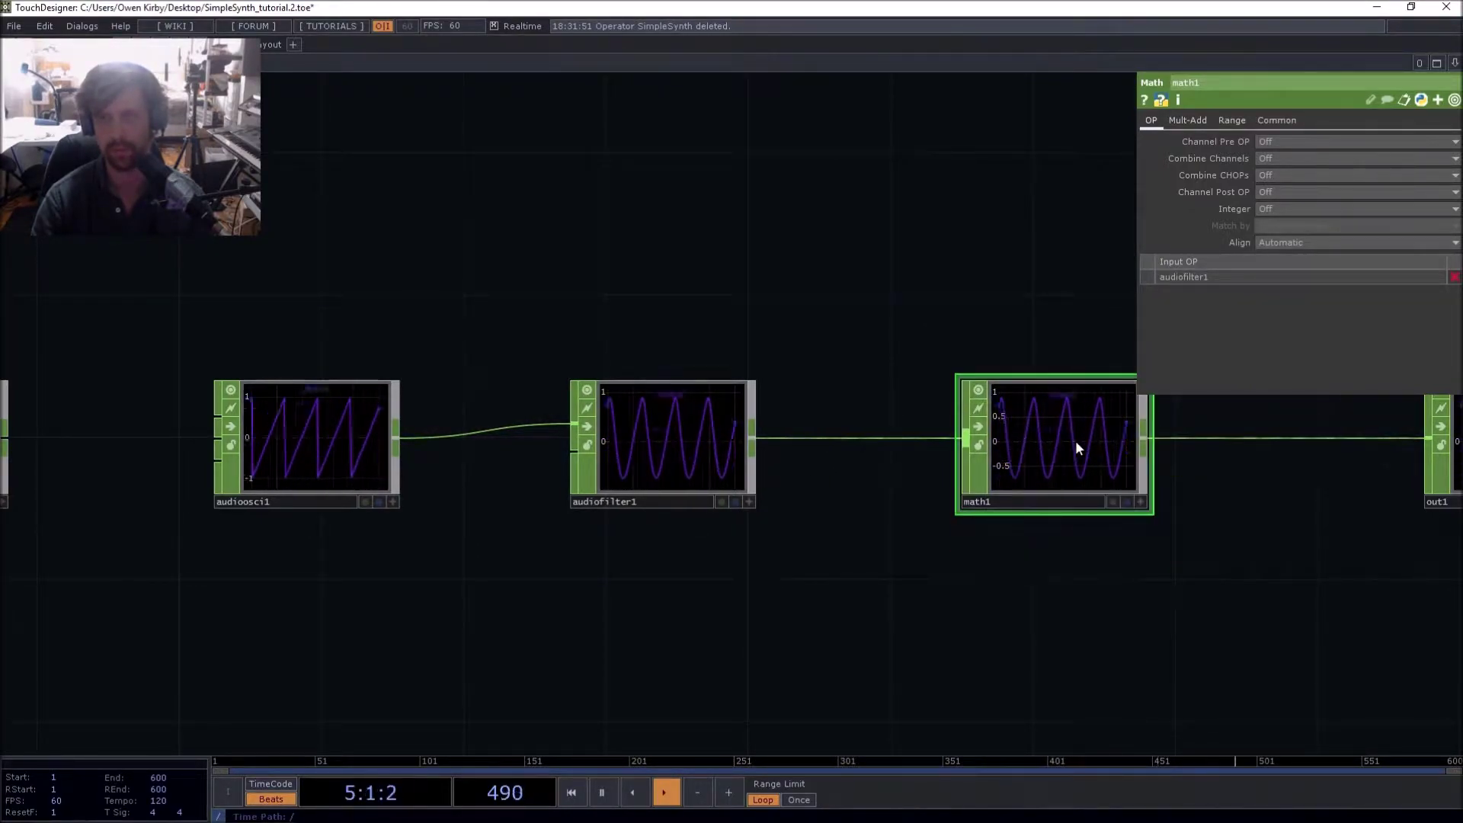
Try a Multiply value of about 0.64 on the Math CHOP and return it to 1
{"action": "left_click", "coordinate": [1187, 120]}
{"action": "mouse_move", "coordinate": [1265, 161]}
{"action": "middle_mouse_down"}
{"action": "mouse_move", "coordinate": [1217, 174]}
{"action": "mouse_move", "coordinate": [1268, 139]}
{"action": "mouse_move", "coordinate": [1286, 157]}
{"action": "middle_mouse_up"}
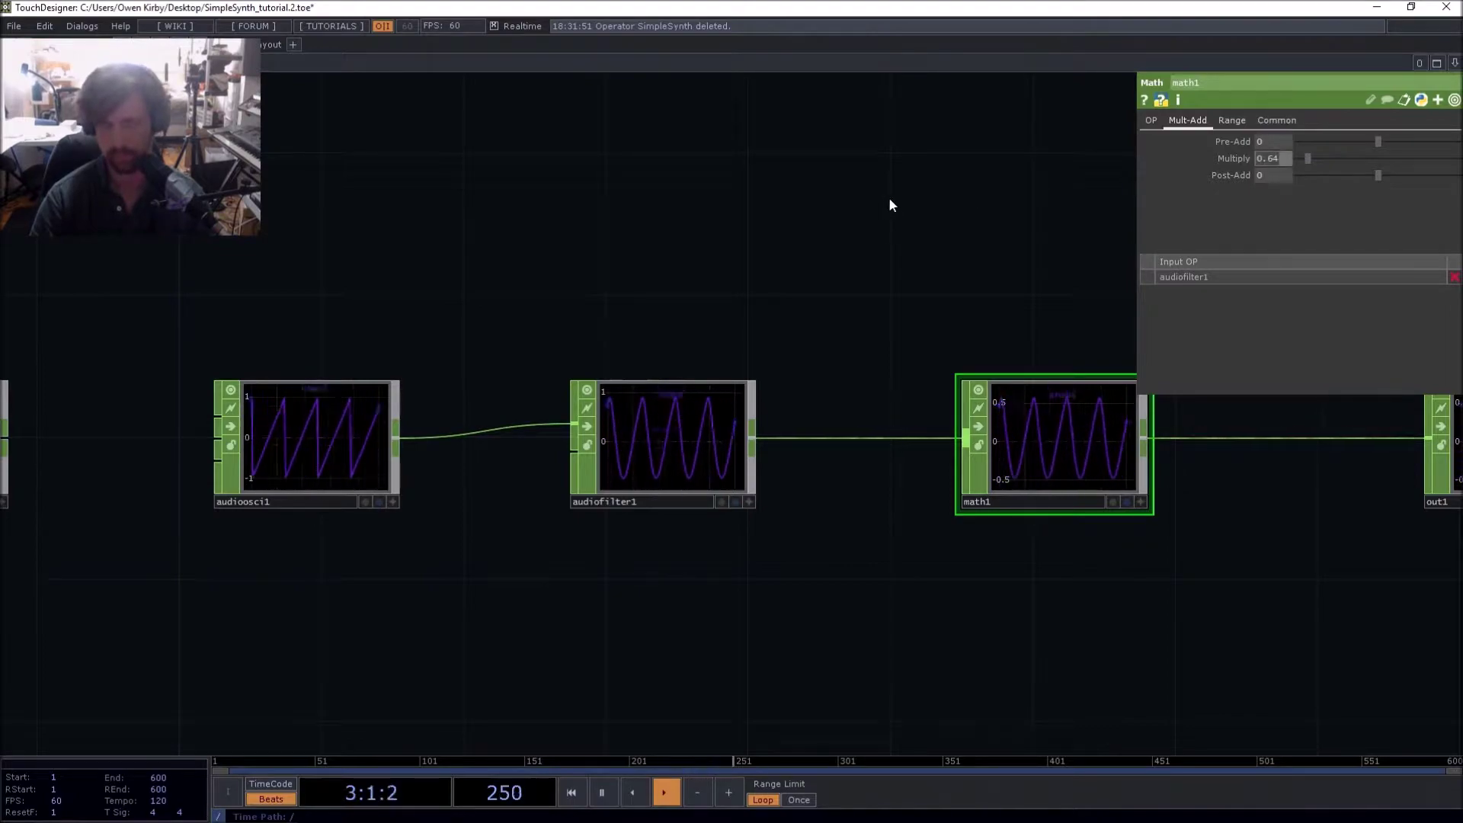
{"action": "type", "text": "1"}
{"action": "key", "text": "Return"}
Pause playback and add a Trigger CHOP below the audio oscillator
{"action": "left_click_drag", "start_coordinate": [718, 262], "coordinate": [714, 262]}
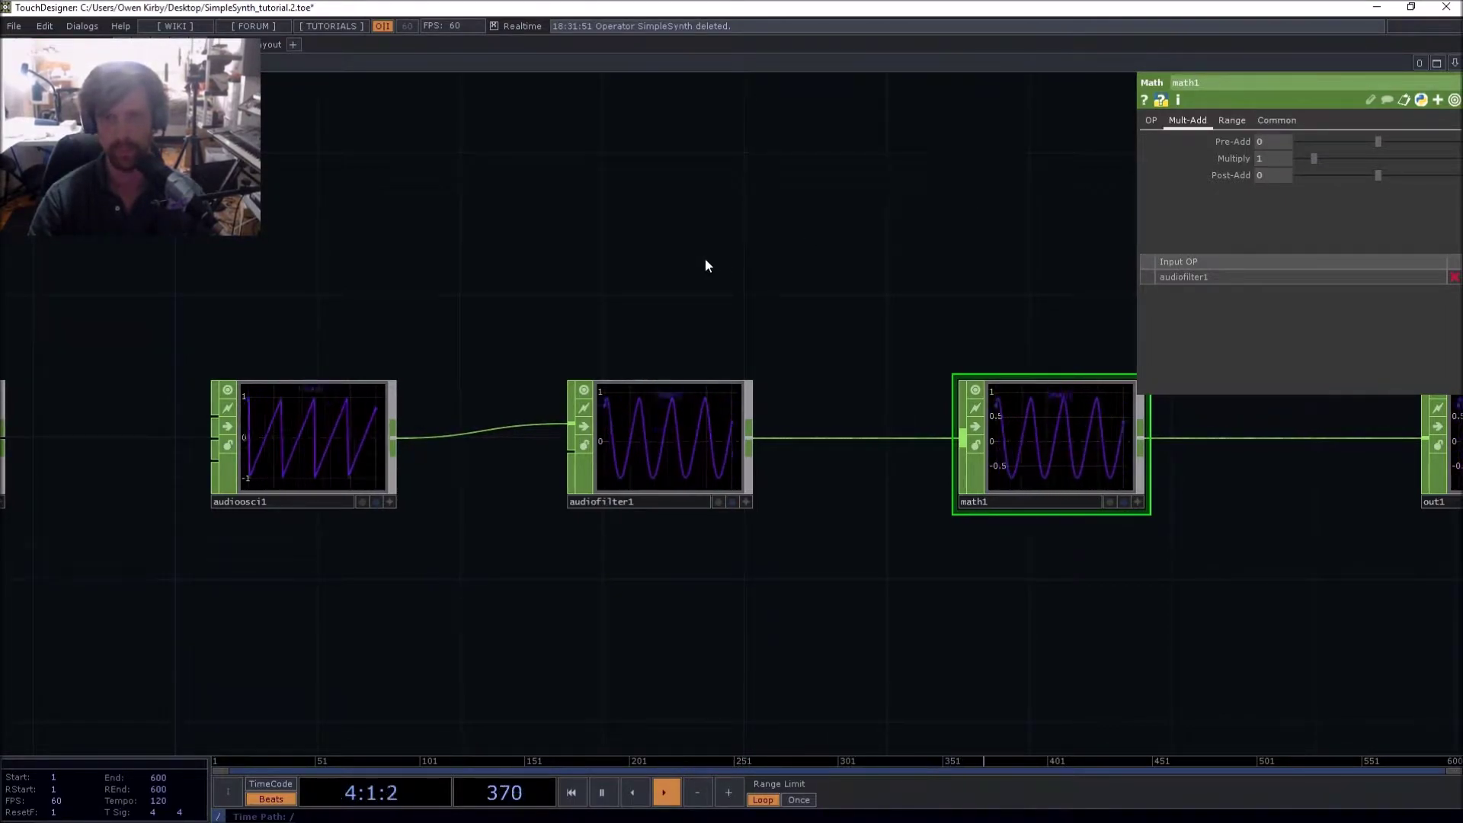
{"action": "key", "text": "h"}
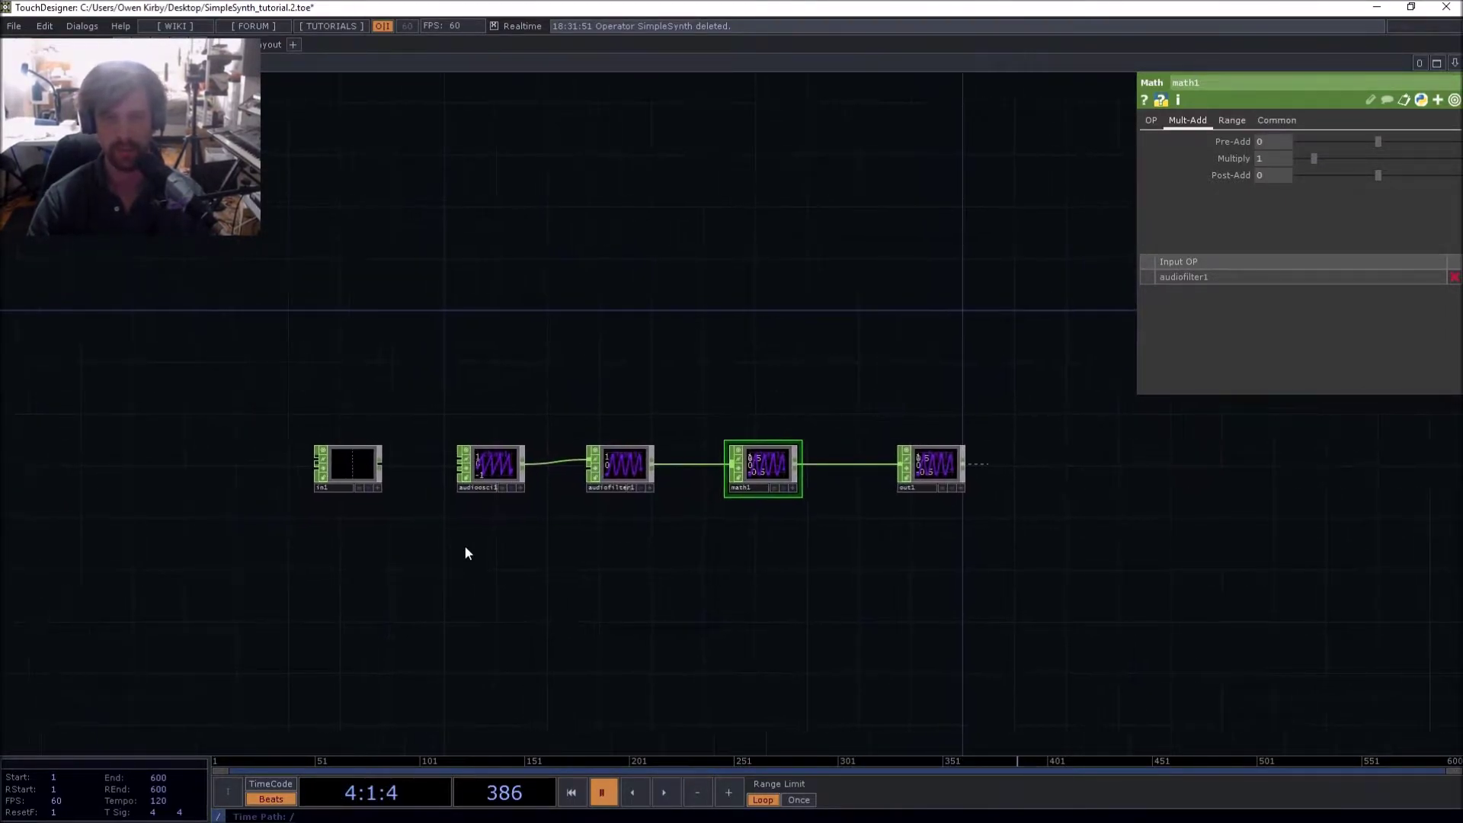
{"action": "scroll", "coordinate": [442, 537], "scroll_direction": "up", "scroll_amount": 5}
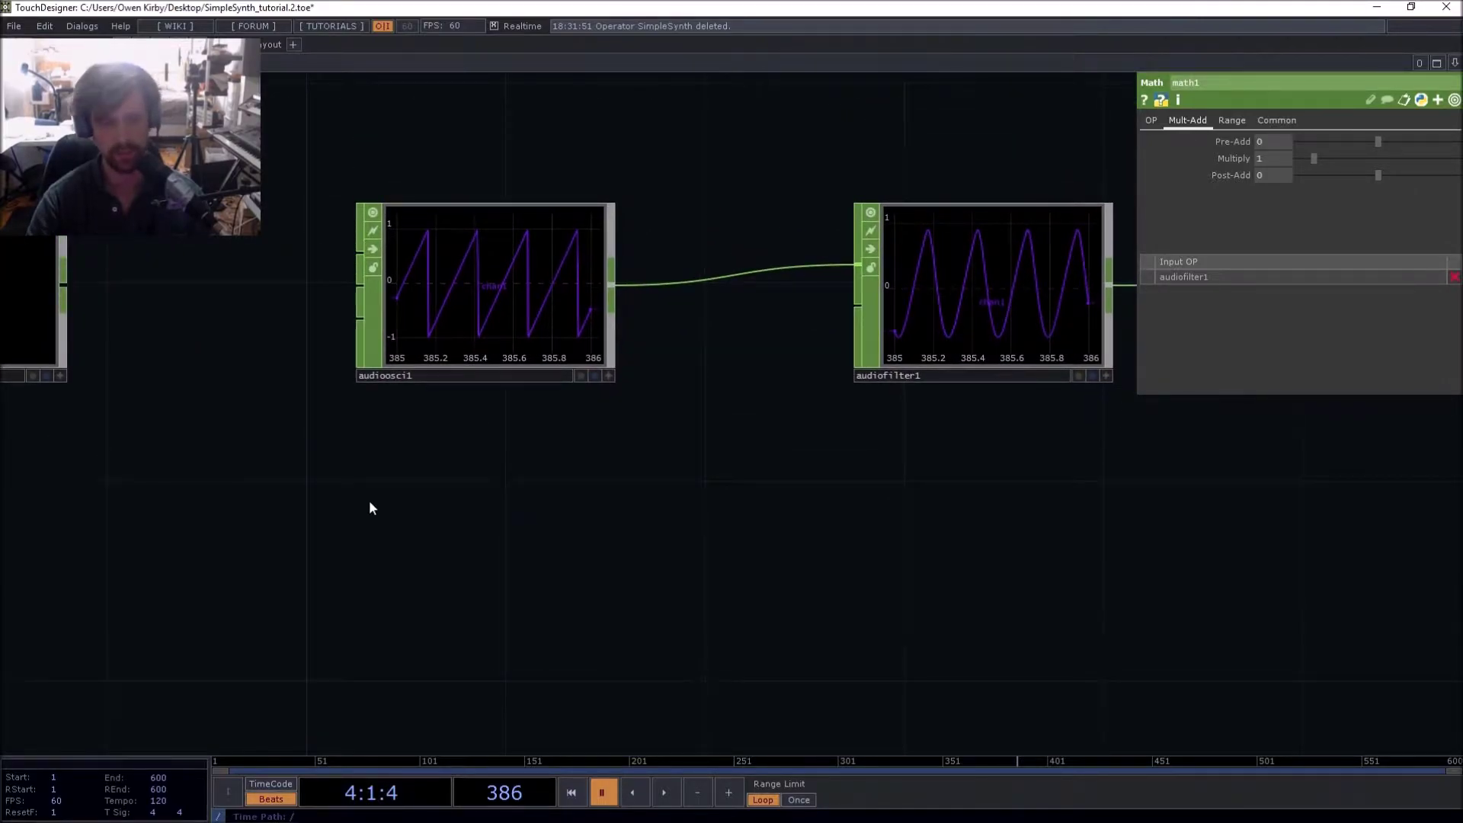
{"action": "scroll", "coordinate": [369, 507], "scroll_direction": "down", "scroll_amount": 3}
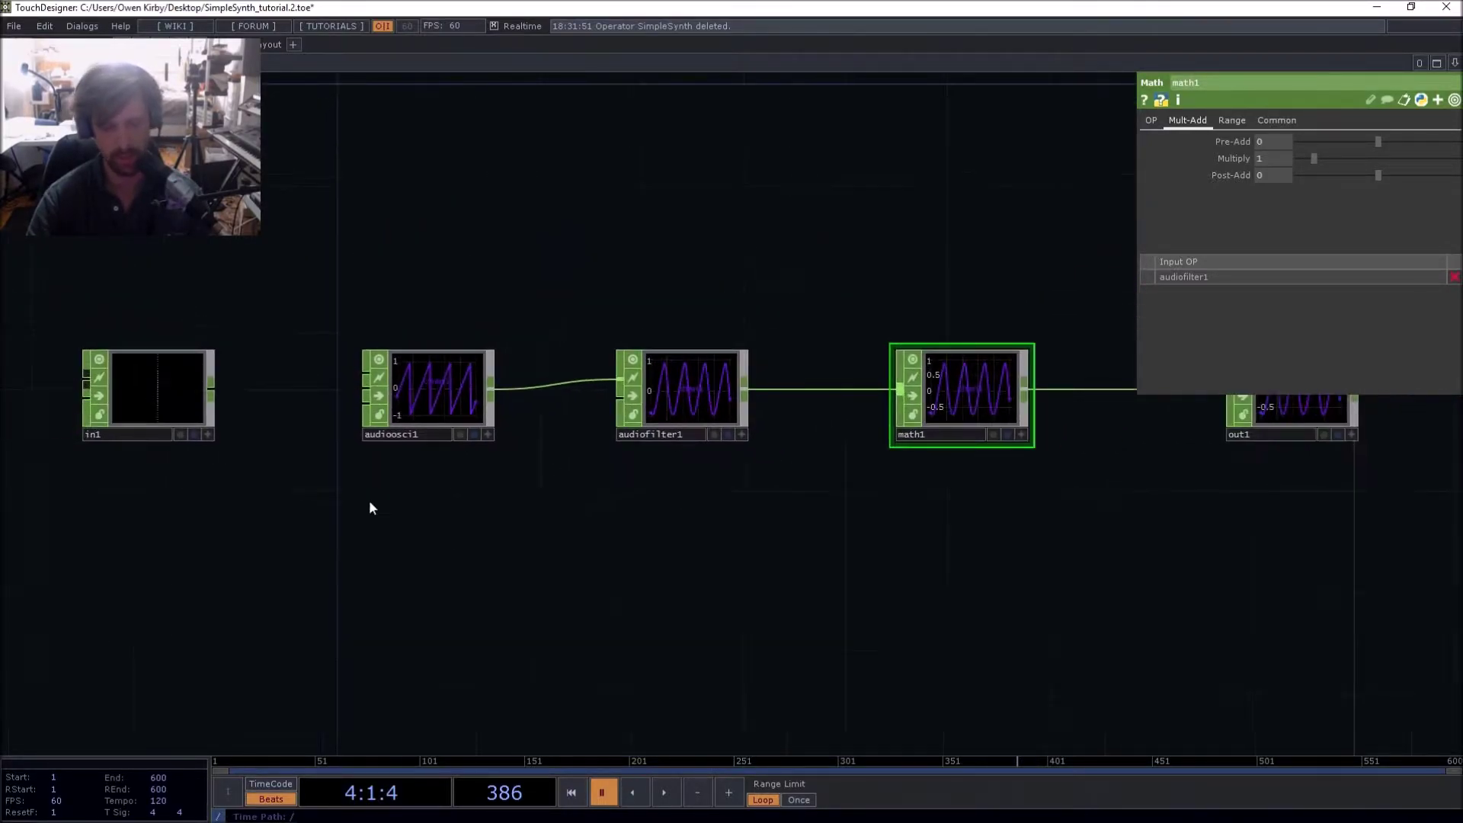
{"action": "key", "text": "Tab"}
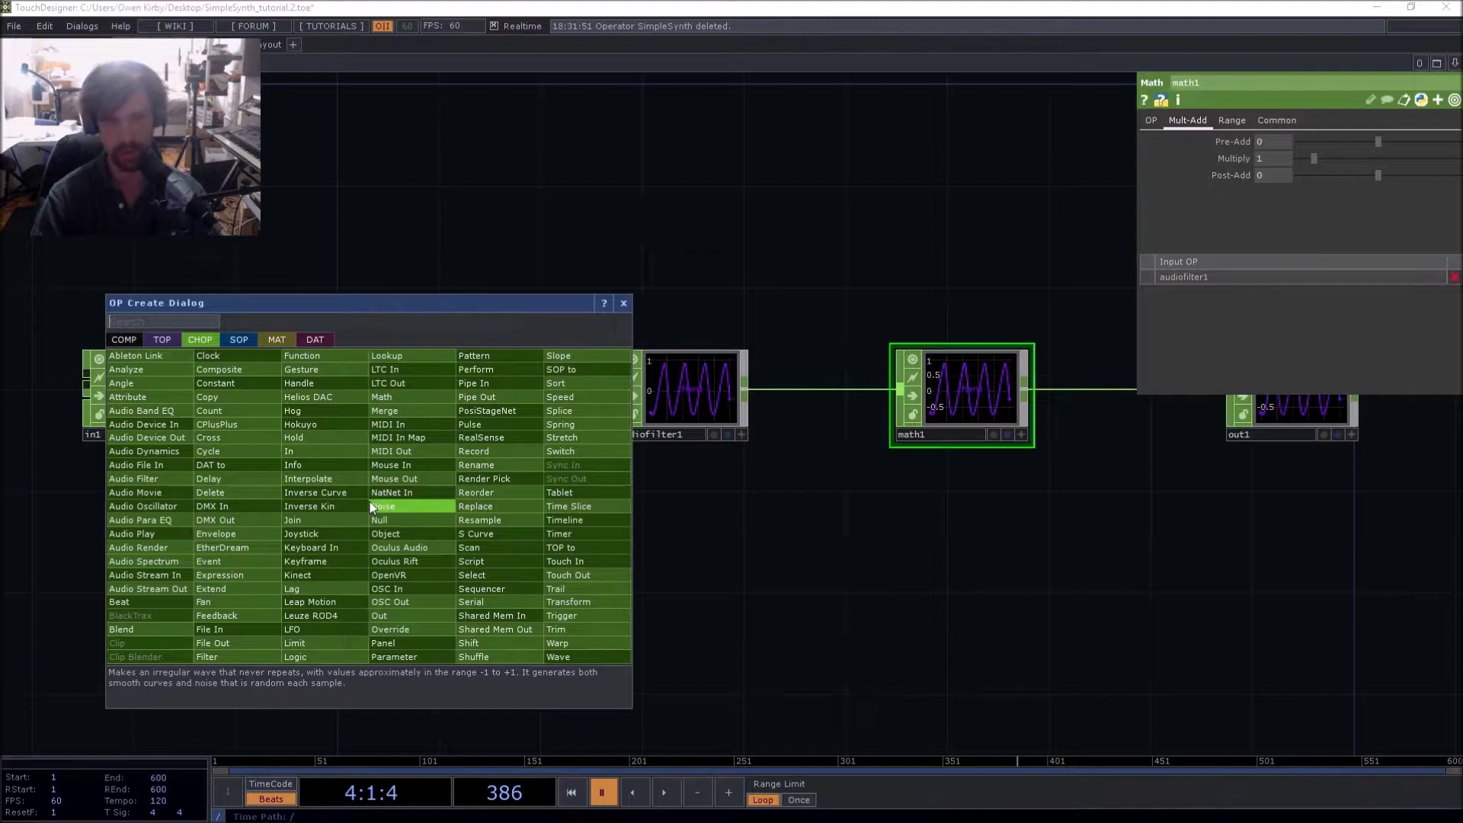
{"action": "type", "text": "tri"}
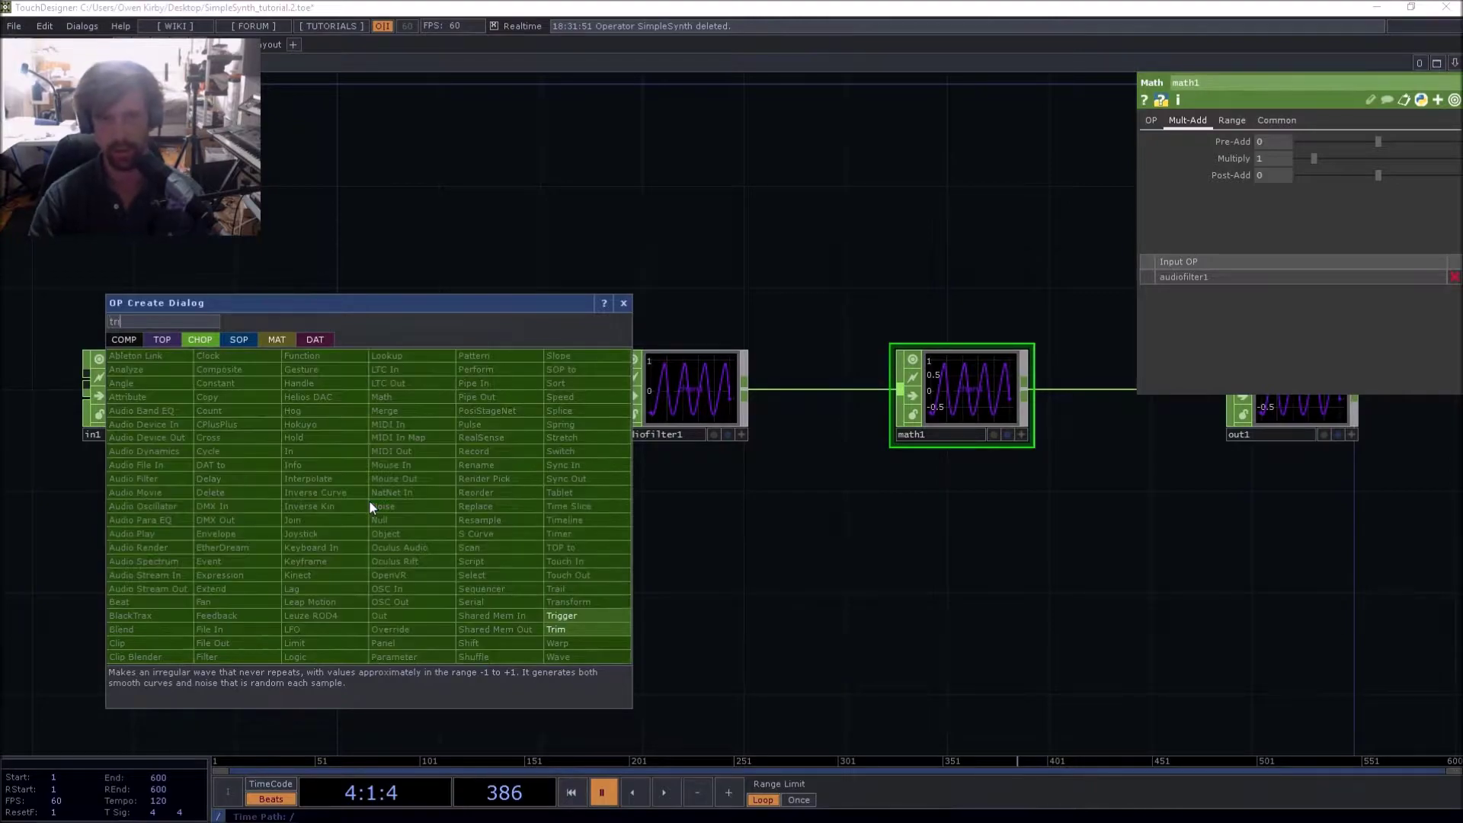
{"action": "left_click", "coordinate": [561, 615]}
{"action": "left_click", "coordinate": [432, 540]}
{"action": "scroll", "coordinate": [287, 578], "scroll_direction": "up", "scroll_amount": 5}
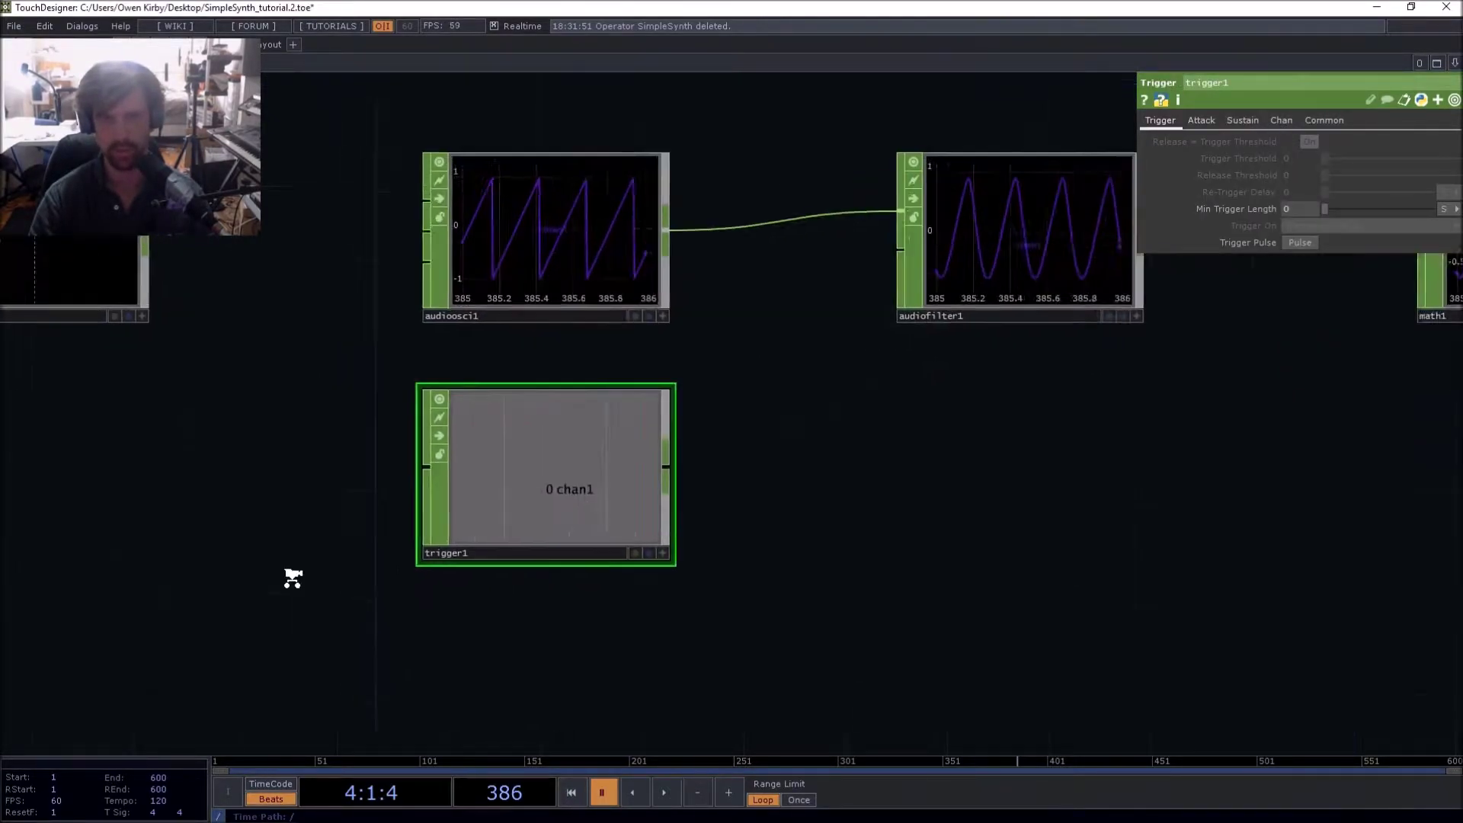
Switch off Time Slice on the Trigger CHOP to display its whole envelope curve
{"action": "left_click", "coordinate": [1321, 119]}
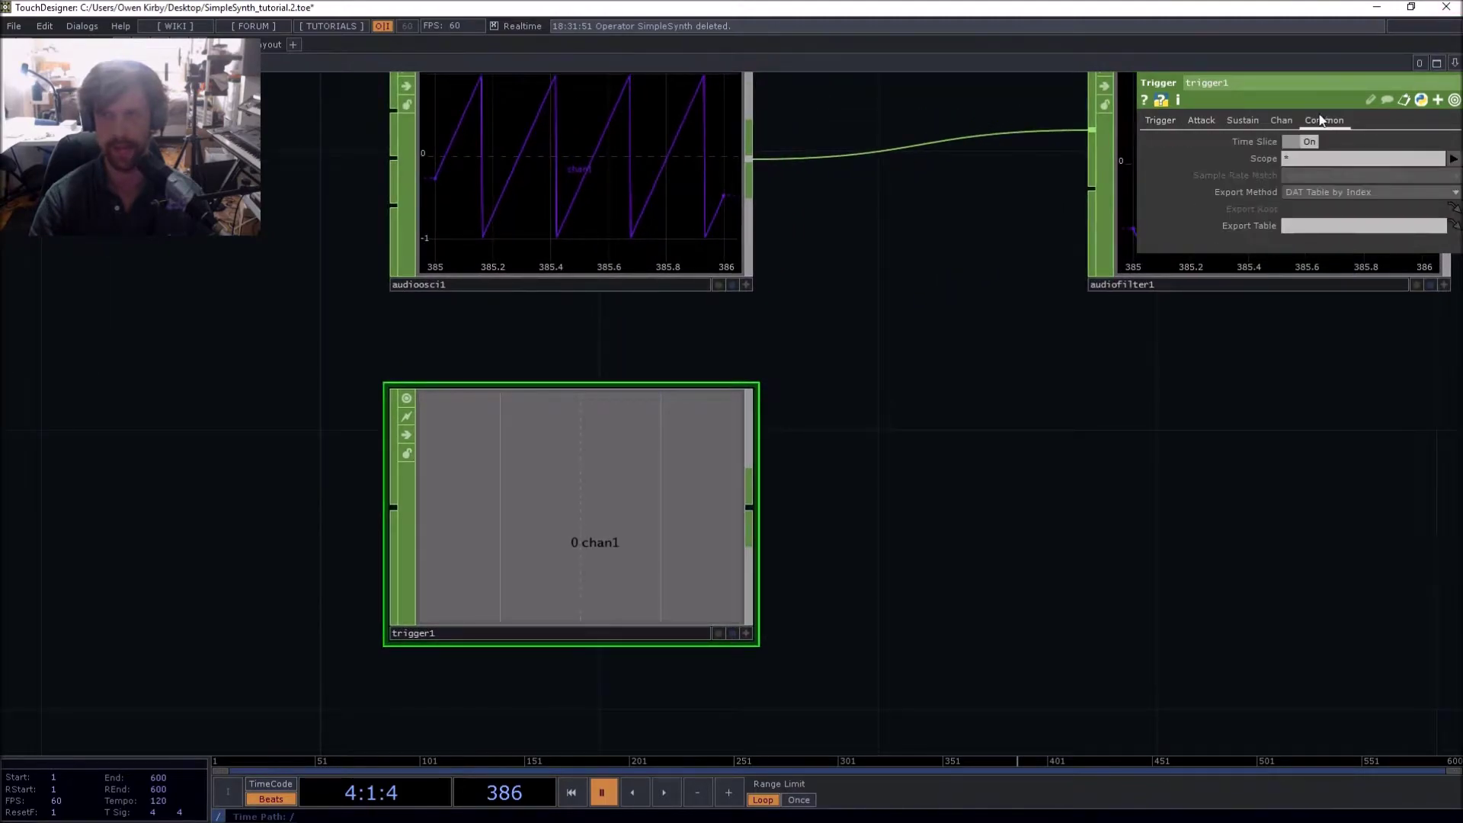
{"action": "left_click", "coordinate": [1280, 121]}
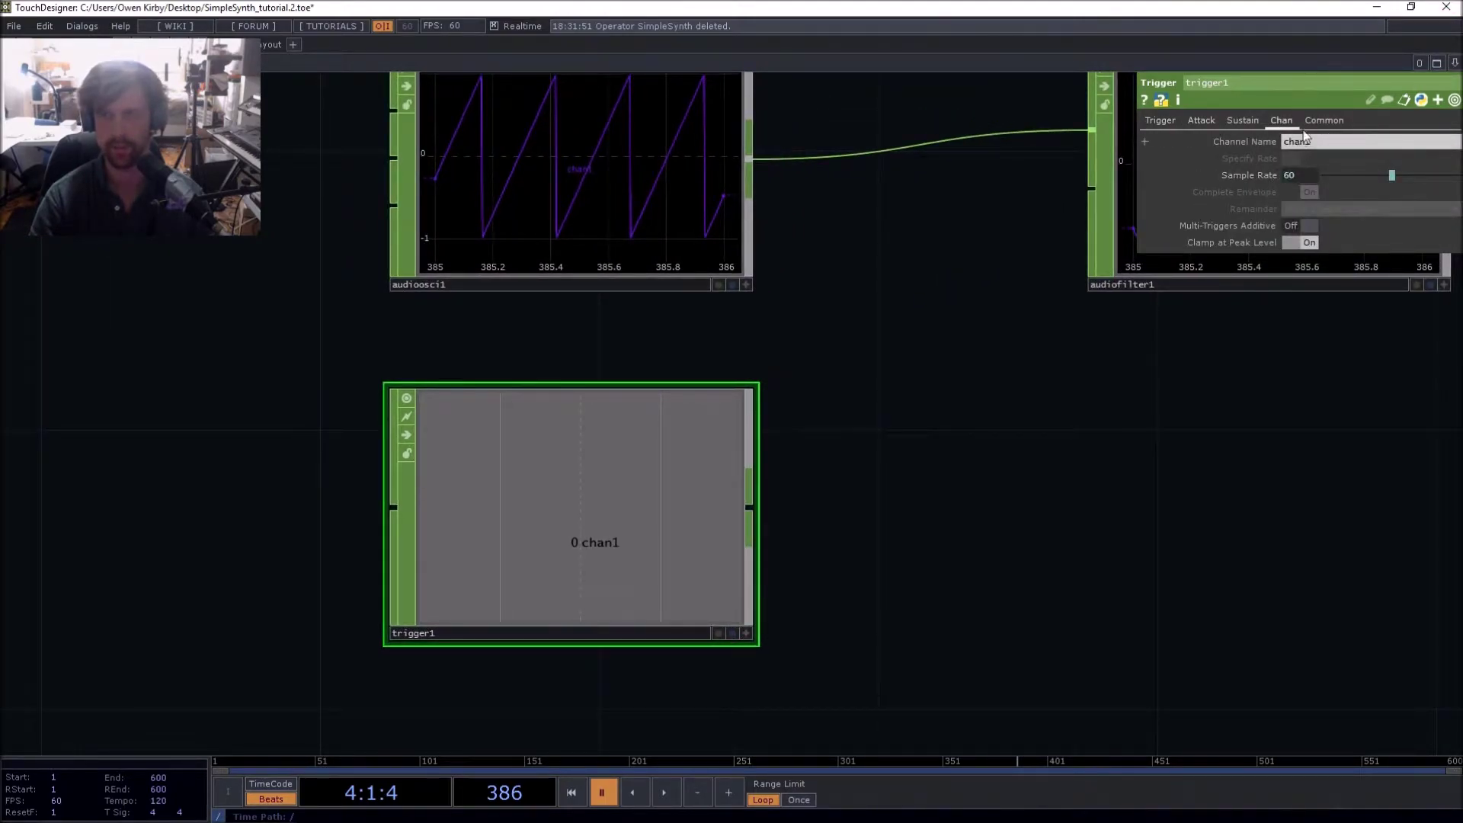
{"action": "left_click", "coordinate": [1313, 121]}
{"action": "left_click", "coordinate": [1297, 144]}
{"action": "scroll", "coordinate": [614, 480], "scroll_direction": "up", "scroll_amount": 4}
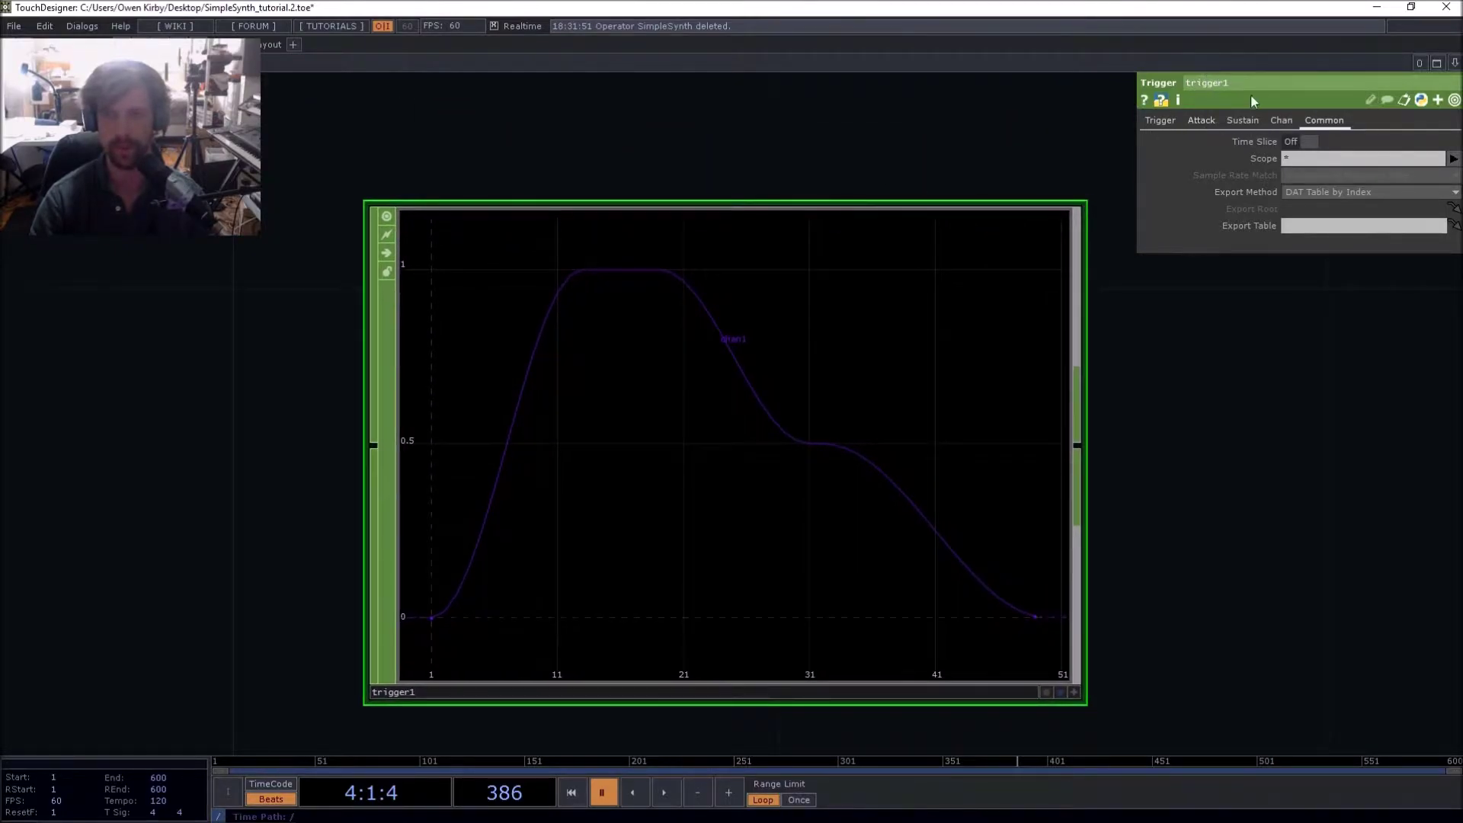
Set the trigger envelope's Attack Length to 0.12 and its Peak Length to 0
{"action": "left_click", "coordinate": [1193, 120]}
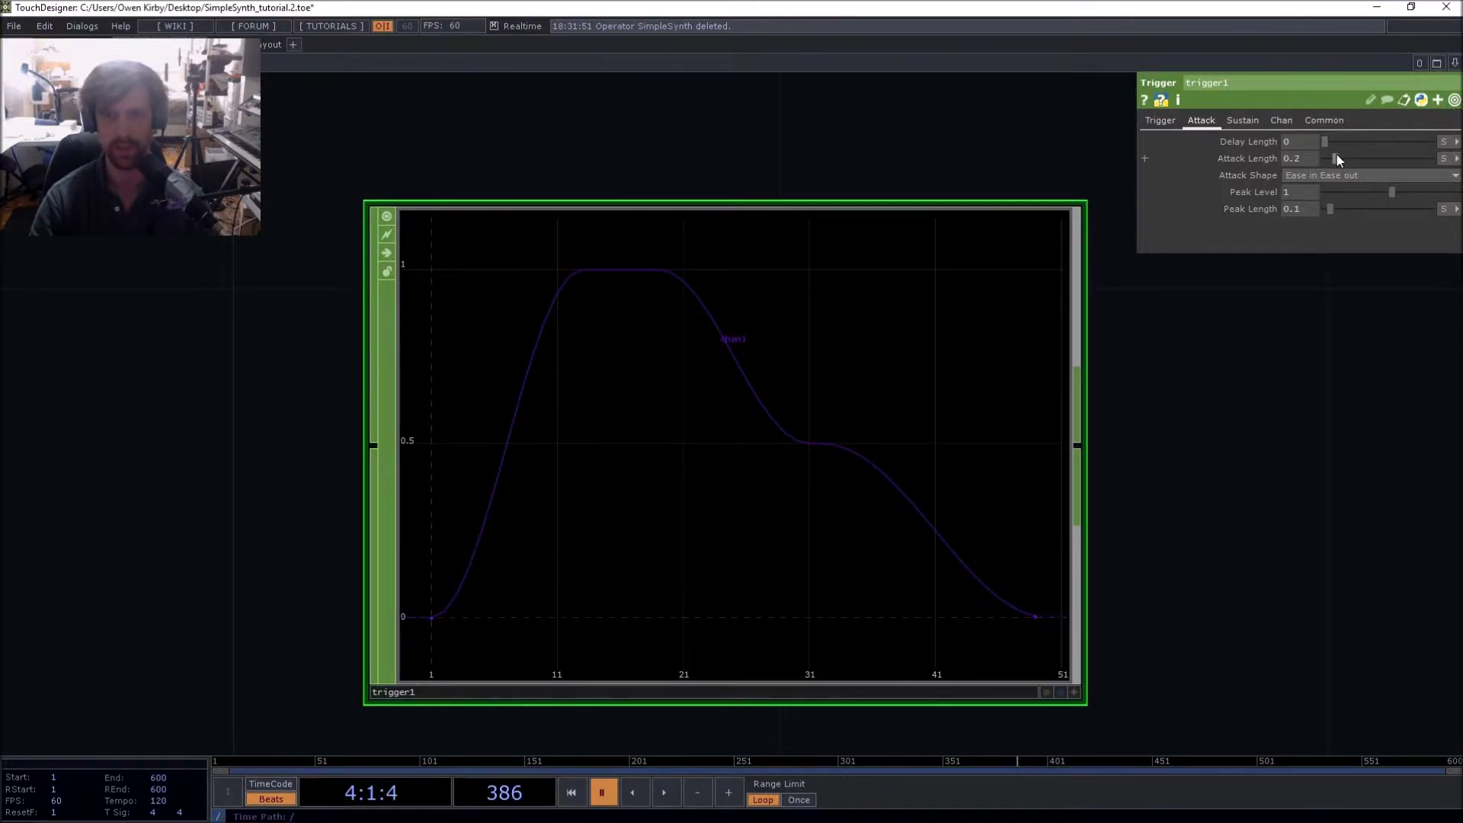
{"action": "mouse_move", "coordinate": [1336, 155]}
{"action": "left_mouse_down"}
{"action": "mouse_move", "coordinate": [1376, 154]}
{"action": "mouse_move", "coordinate": [1330, 159]}
{"action": "left_mouse_up"}
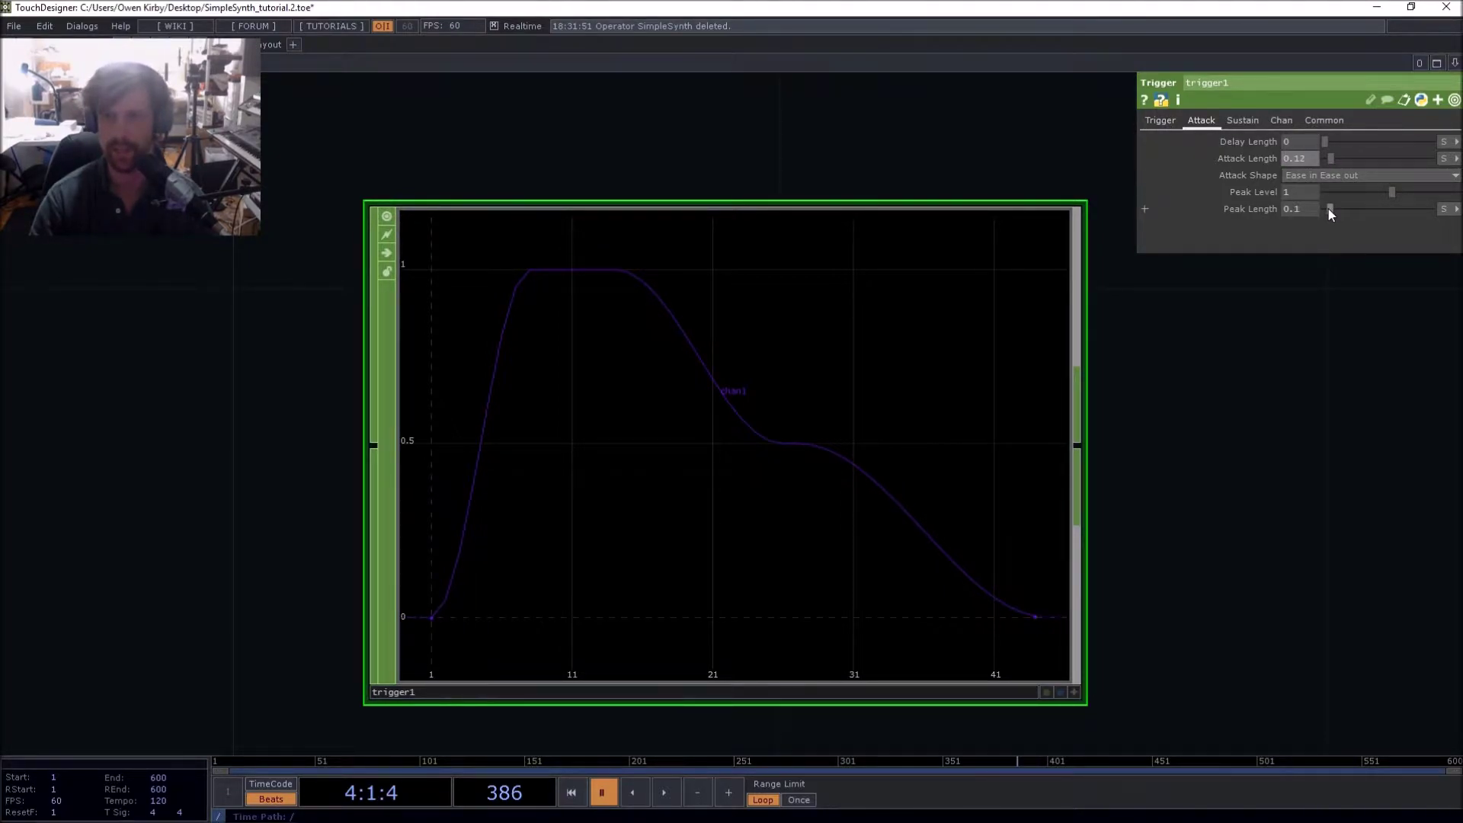
{"action": "left_click_drag", "start_coordinate": [1328, 209], "coordinate": [1112, 242]}
{"action": "type", "text": "0"}
{"action": "key", "text": "Return"}
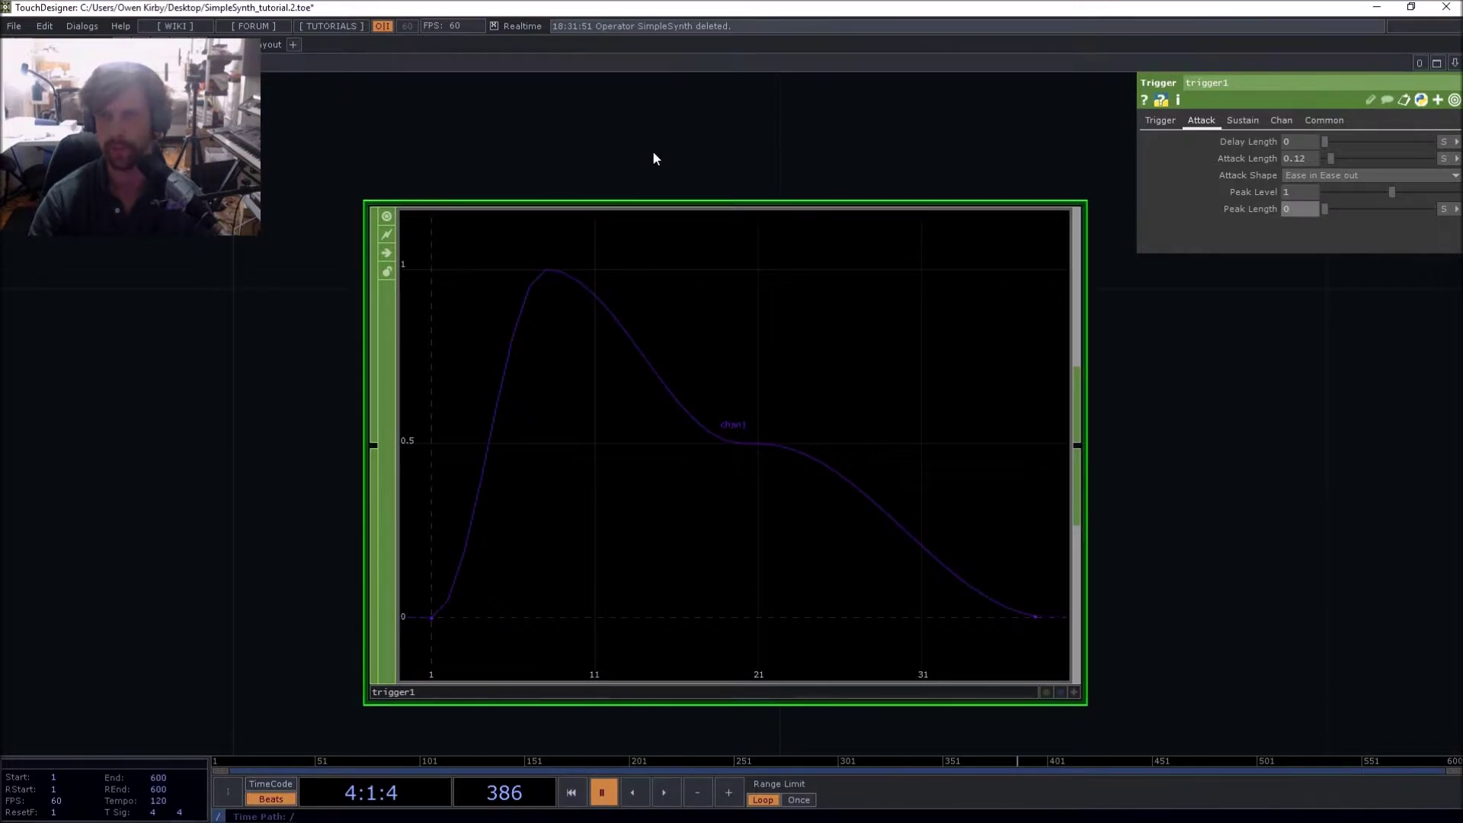
Set the trigger's Release Length to 0.6 and switch its Time Slice back on
{"action": "left_click", "coordinate": [1244, 125]}
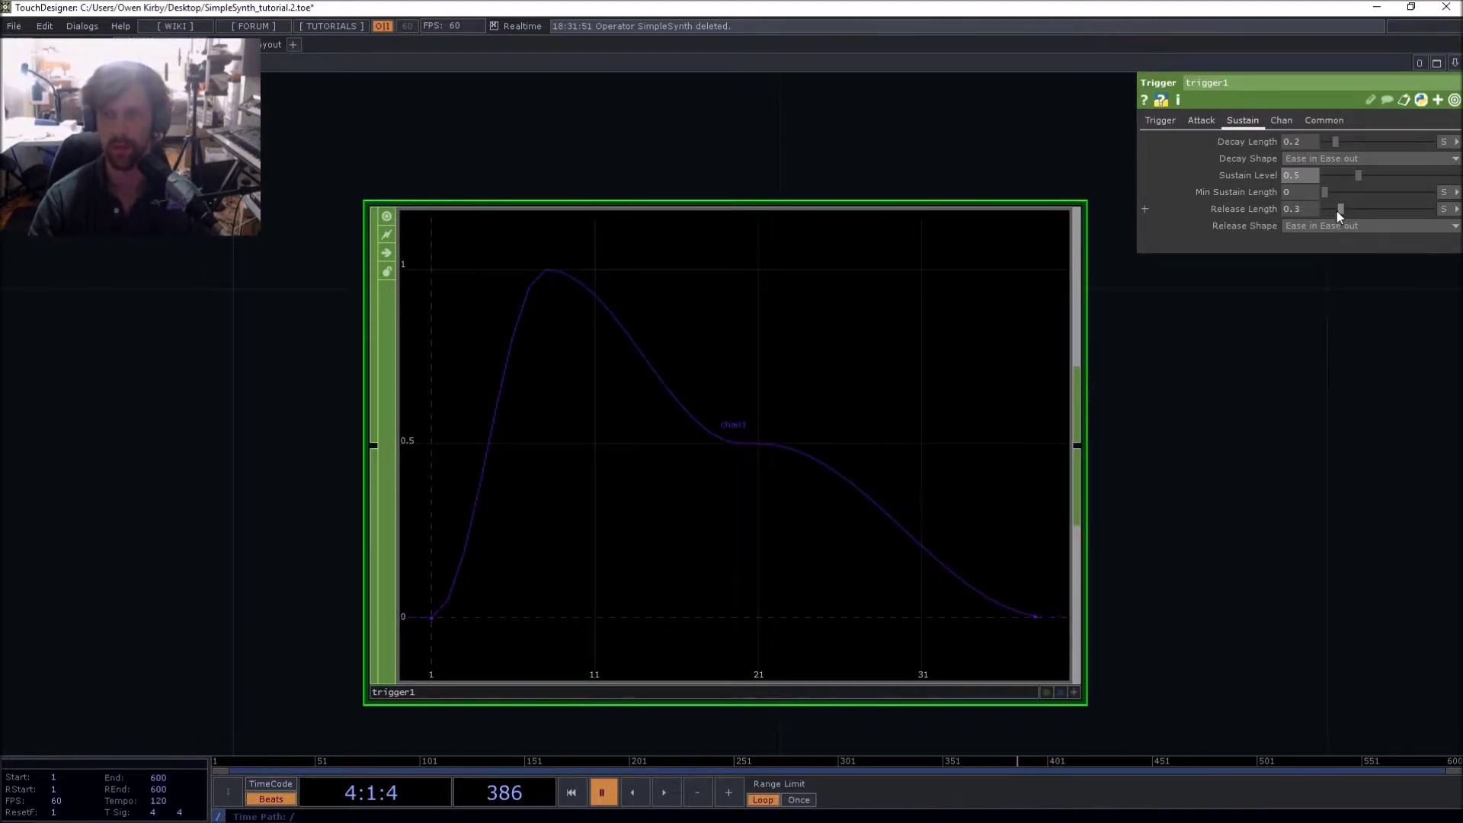
{"action": "left_click_drag", "start_coordinate": [1343, 213], "coordinate": [1359, 212]}
{"action": "left_click_drag", "start_coordinate": [726, 190], "coordinate": [806, 250]}
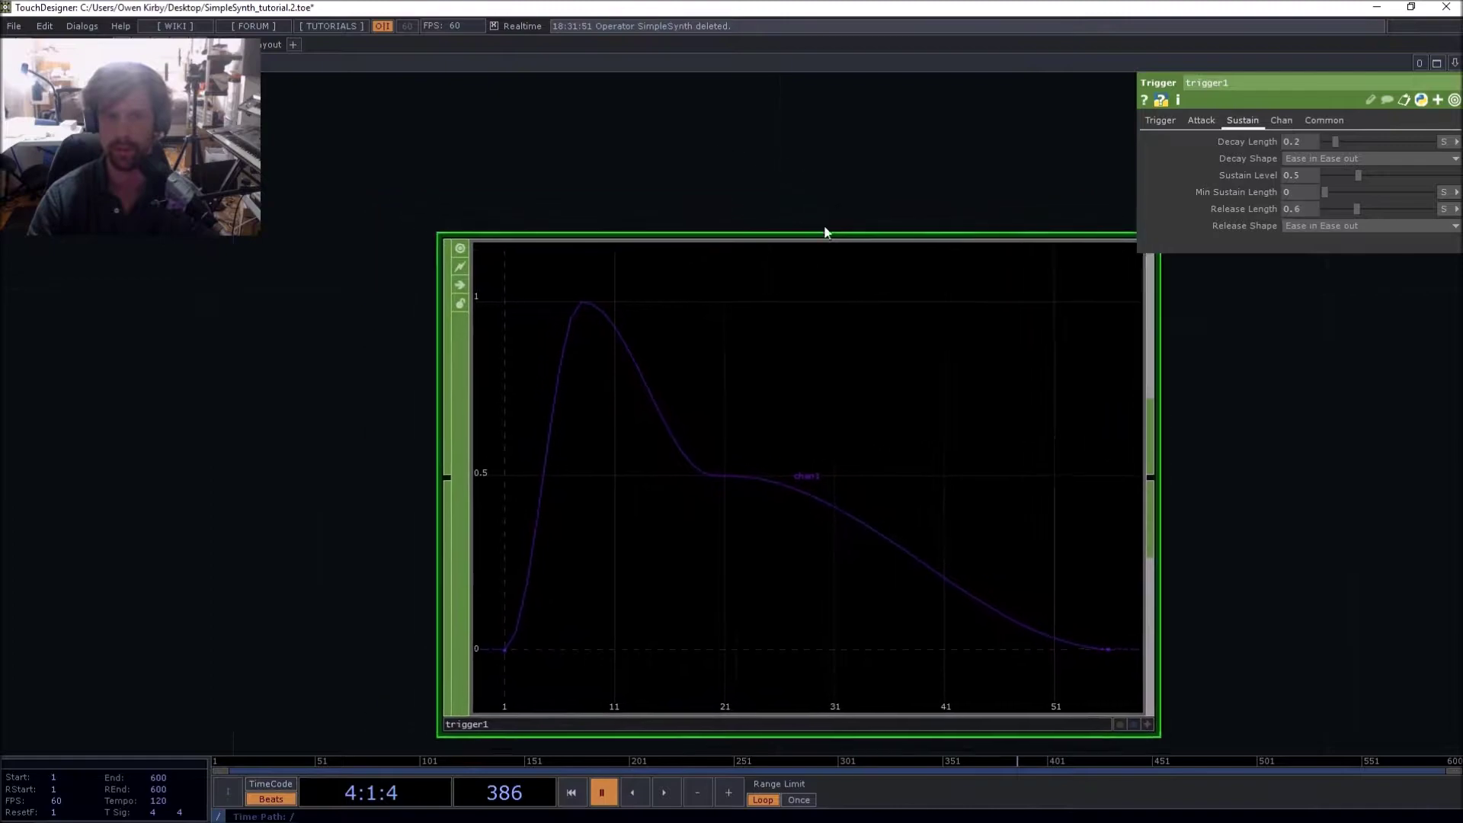
{"action": "scroll", "coordinate": [807, 252], "scroll_direction": "down", "scroll_amount": 3}
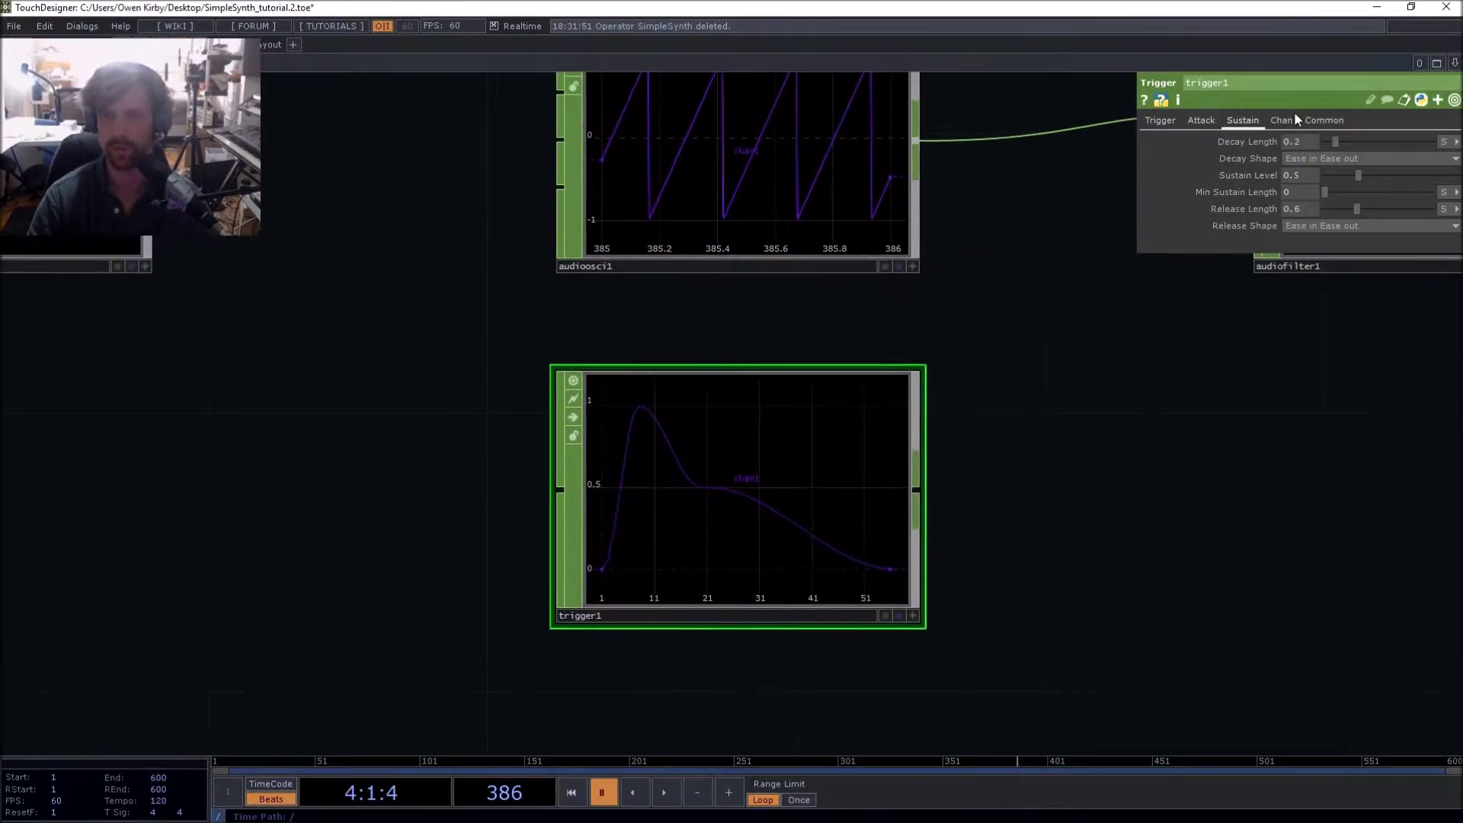
{"action": "left_click", "coordinate": [1289, 120]}
{"action": "left_click", "coordinate": [1321, 122]}
{"action": "left_click", "coordinate": [1300, 143]}
Add a Null CHOP before the trigger, feed it from in1 and wire its output into trigger1
{"action": "left_click_drag", "start_coordinate": [1021, 384], "coordinate": [1009, 394]}
{"action": "scroll", "coordinate": [1004, 398], "scroll_direction": "down", "scroll_amount": 3}
{"action": "left_click_drag", "start_coordinate": [451, 341], "coordinate": [255, 329]}
{"action": "key", "text": "Tab"}
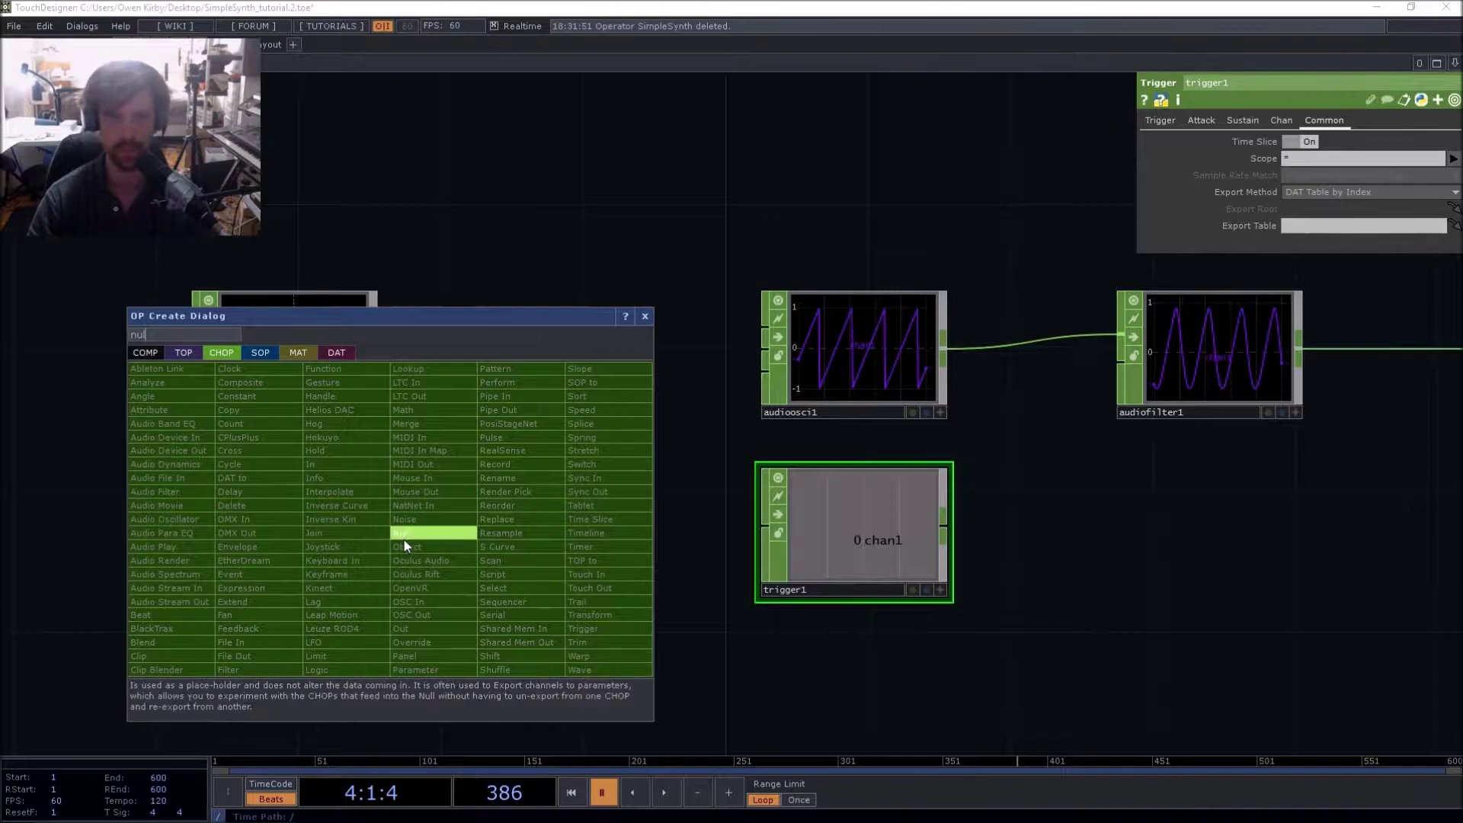
{"action": "left_click", "coordinate": [402, 533]}
{"action": "left_click", "coordinate": [589, 548]}
{"action": "left_click_drag", "start_coordinate": [375, 349], "coordinate": [520, 522]}
{"action": "left_click_drag", "start_coordinate": [695, 525], "coordinate": [766, 526]}
{"action": "left_click_drag", "start_coordinate": [973, 503], "coordinate": [823, 493]}
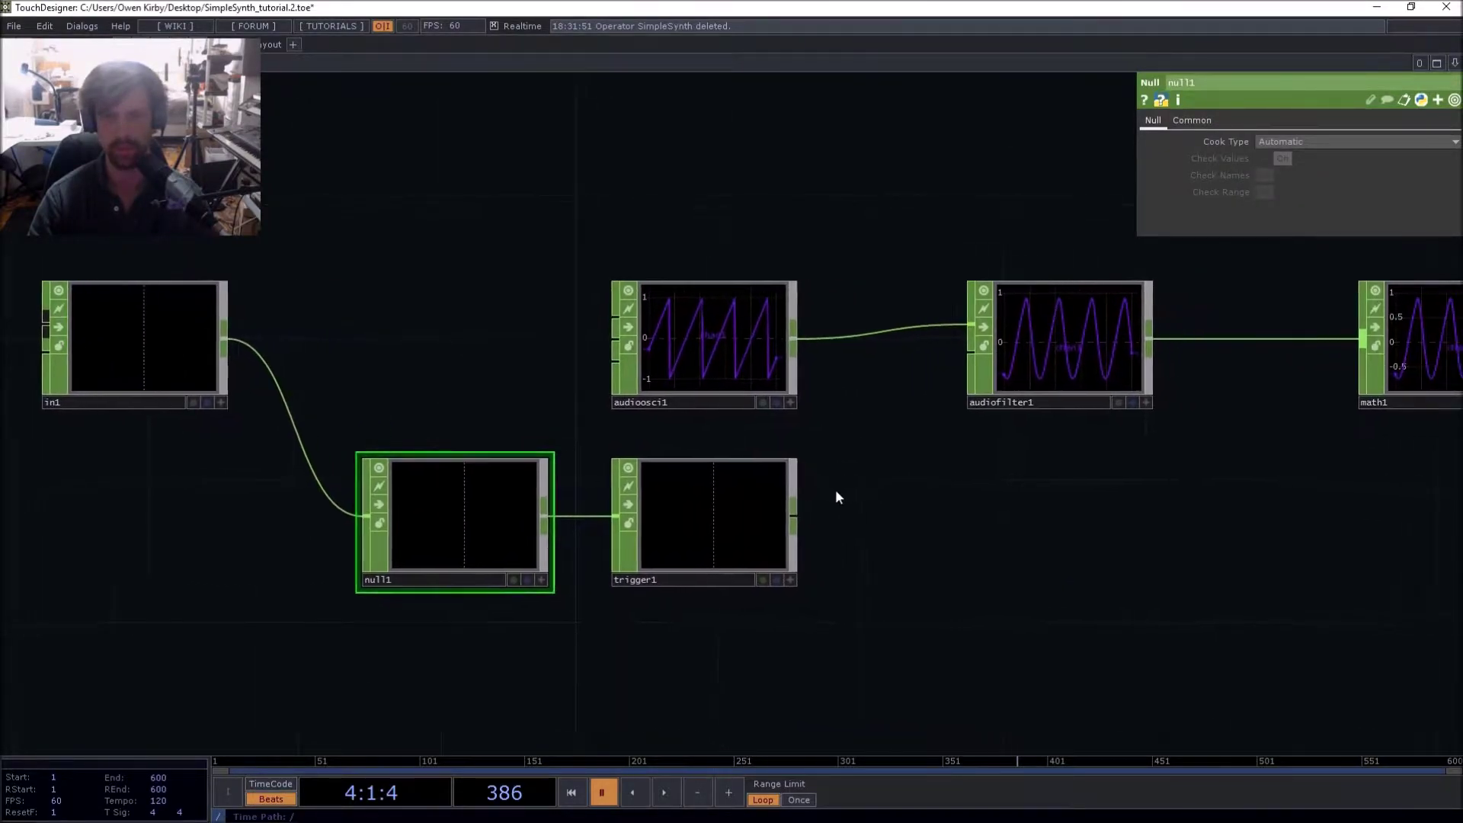
Go up to the parent network, move midiin1 beside SimpleSynth1 and wire its output into SimpleSynth1's input
{"action": "left_click_drag", "start_coordinate": [374, 346], "coordinate": [737, 388]}
{"action": "key", "text": "u"}
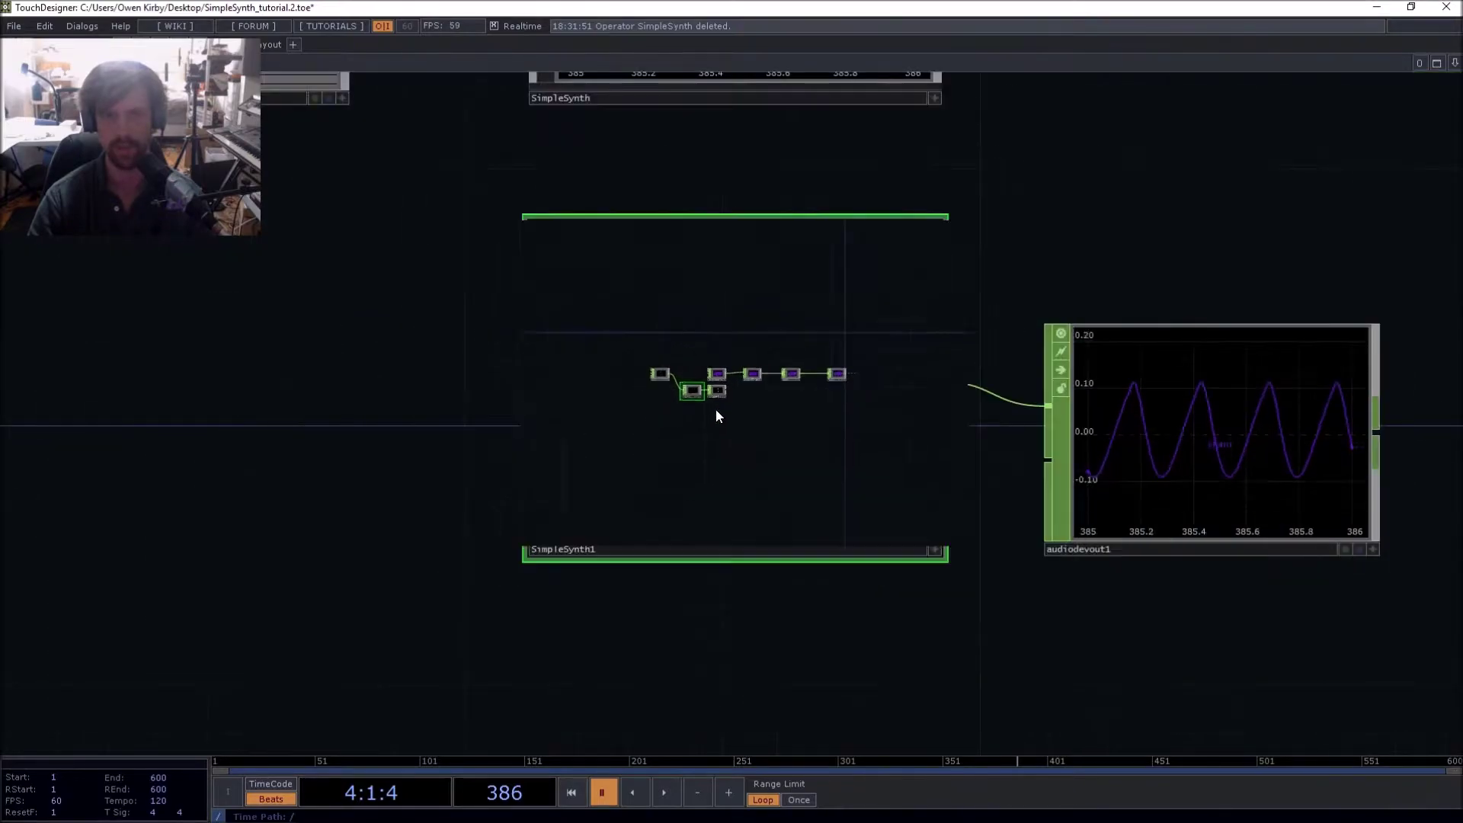
{"action": "left_click_drag", "start_coordinate": [623, 527], "coordinate": [688, 592]}
{"action": "scroll", "coordinate": [697, 542], "scroll_direction": "down", "scroll_amount": 4}
{"action": "left_click_drag", "start_coordinate": [583, 339], "coordinate": [602, 529]}
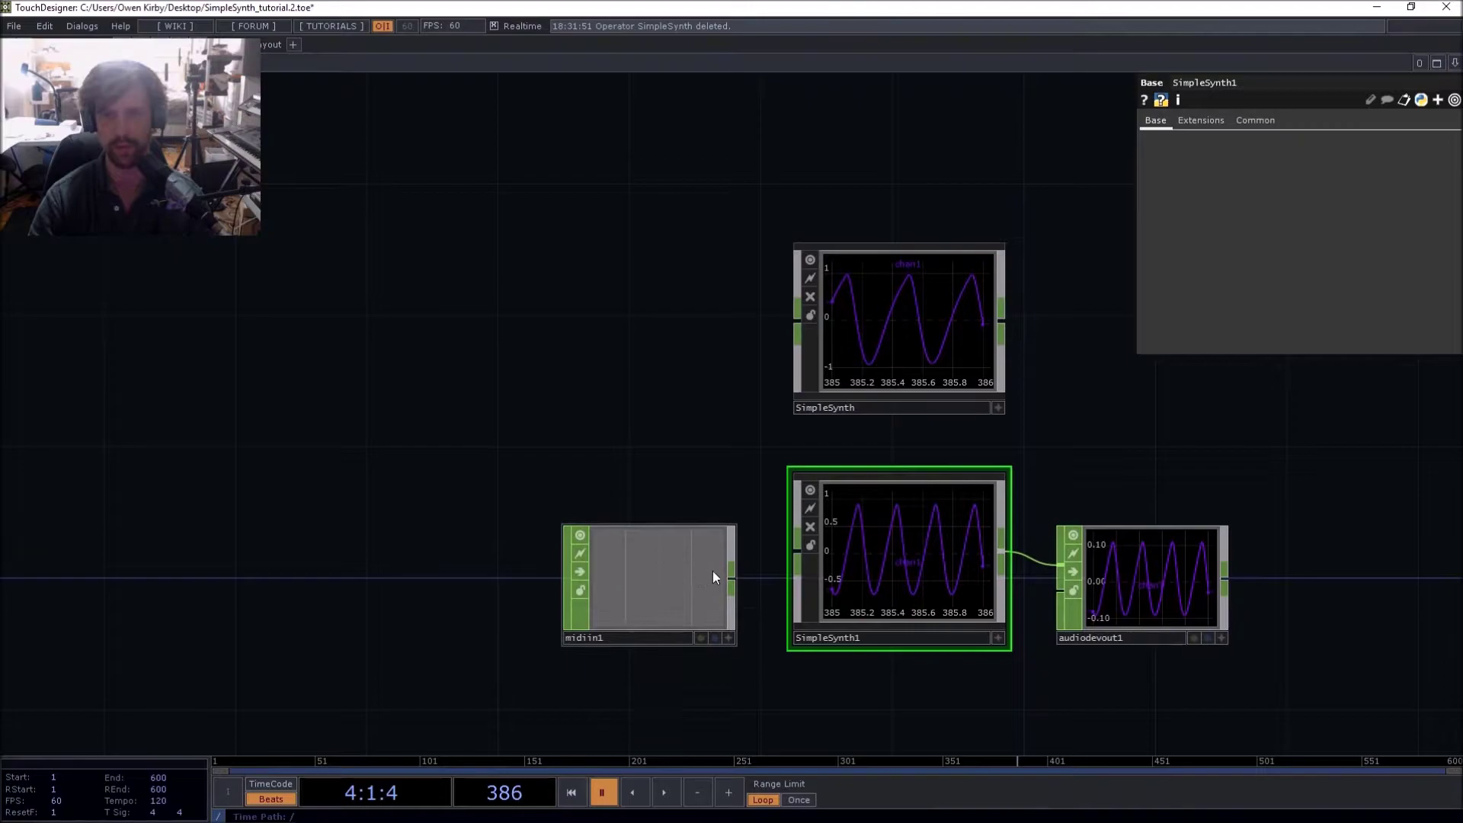
{"action": "scroll", "coordinate": [716, 571], "scroll_direction": "up", "scroll_amount": 5}
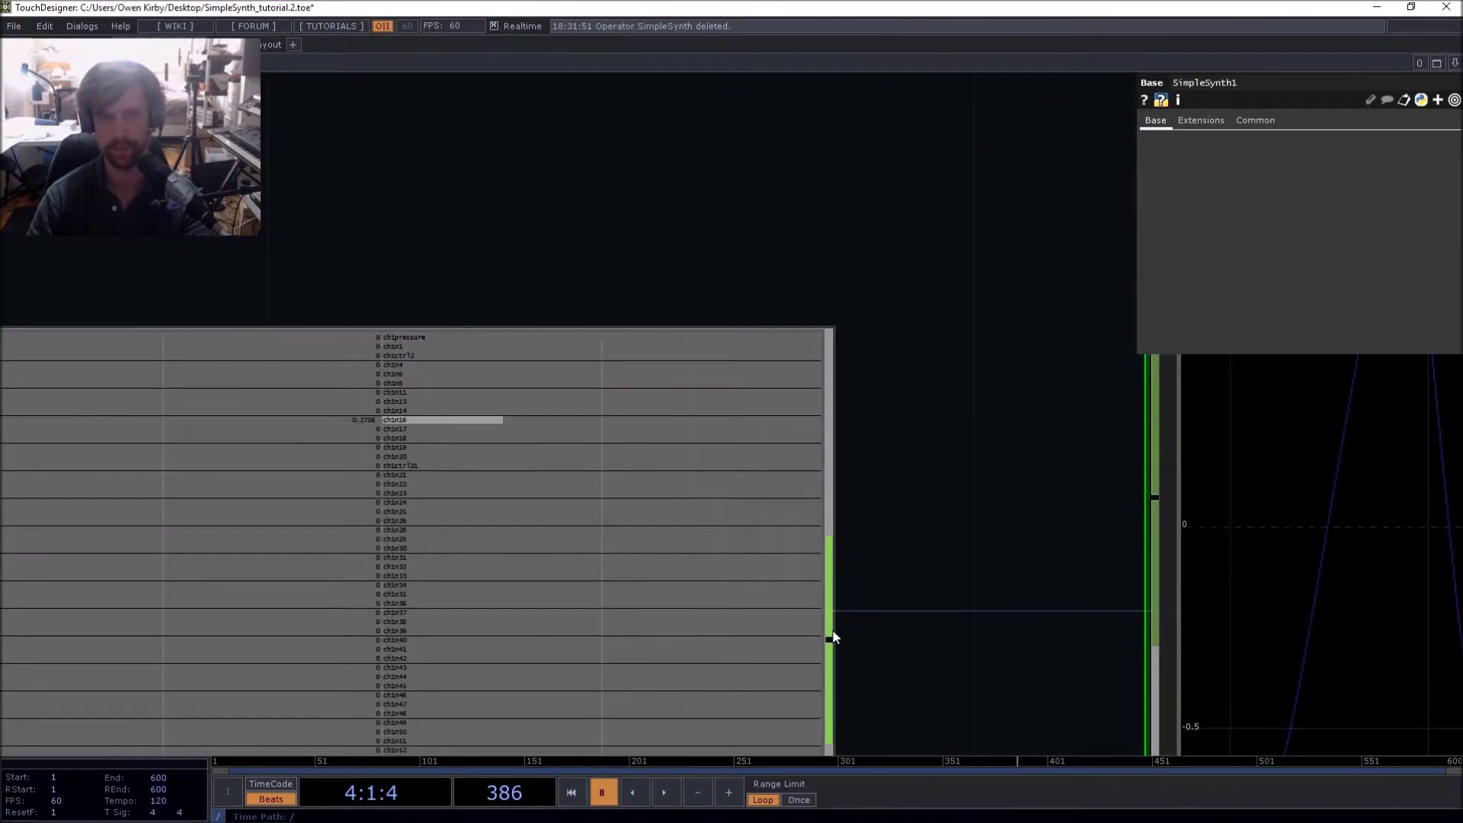
{"action": "left_click_drag", "start_coordinate": [831, 639], "coordinate": [1118, 512]}
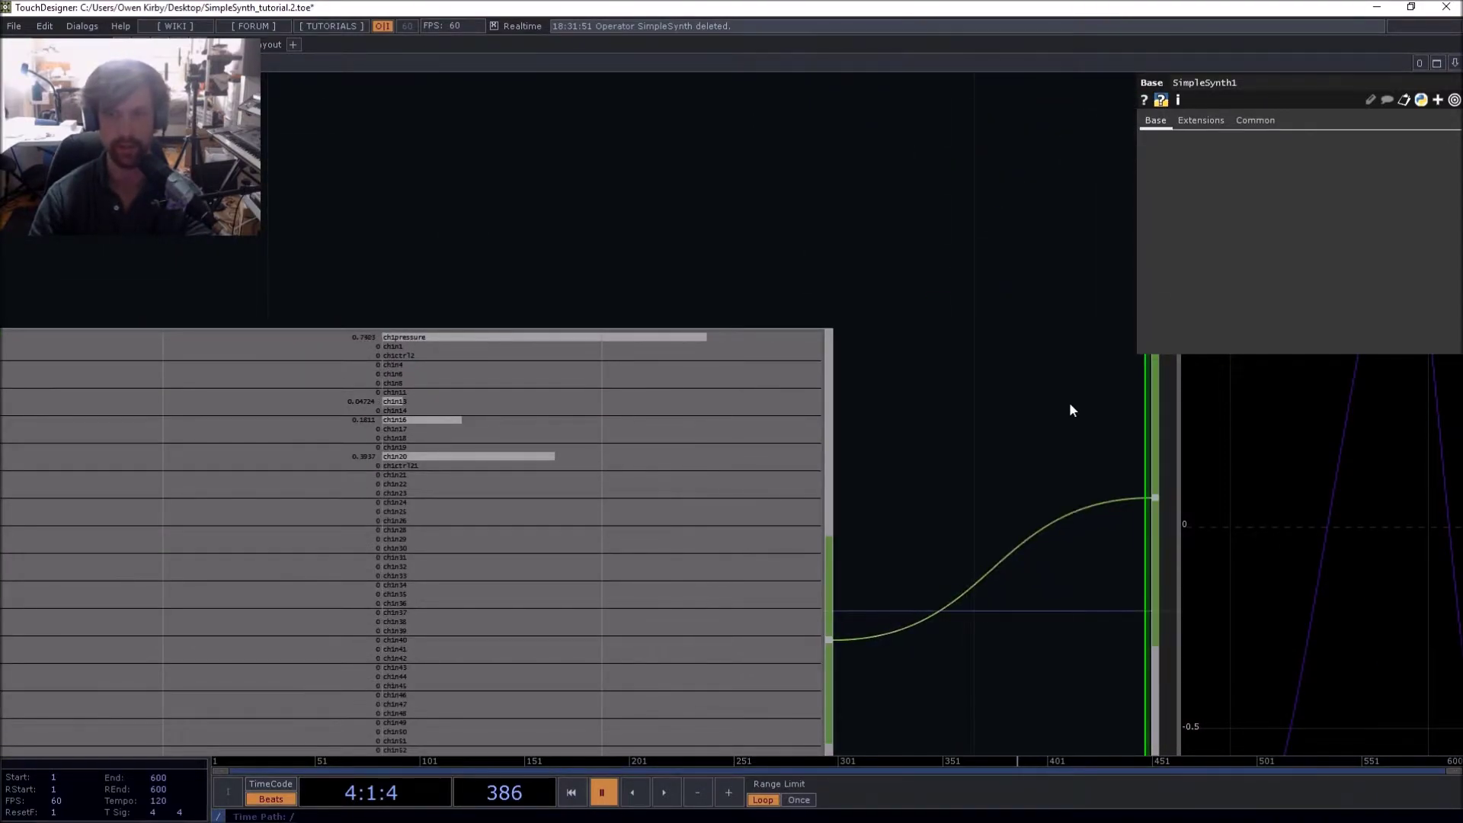
Go back inside SimpleSynth1, resume playback and examine how null1 and trigger1 respond to incoming MIDI notes
{"action": "scroll", "coordinate": [1068, 461], "scroll_direction": "down", "scroll_amount": 5}
{"action": "scroll", "coordinate": [427, 431], "scroll_direction": "up", "scroll_amount": 6}
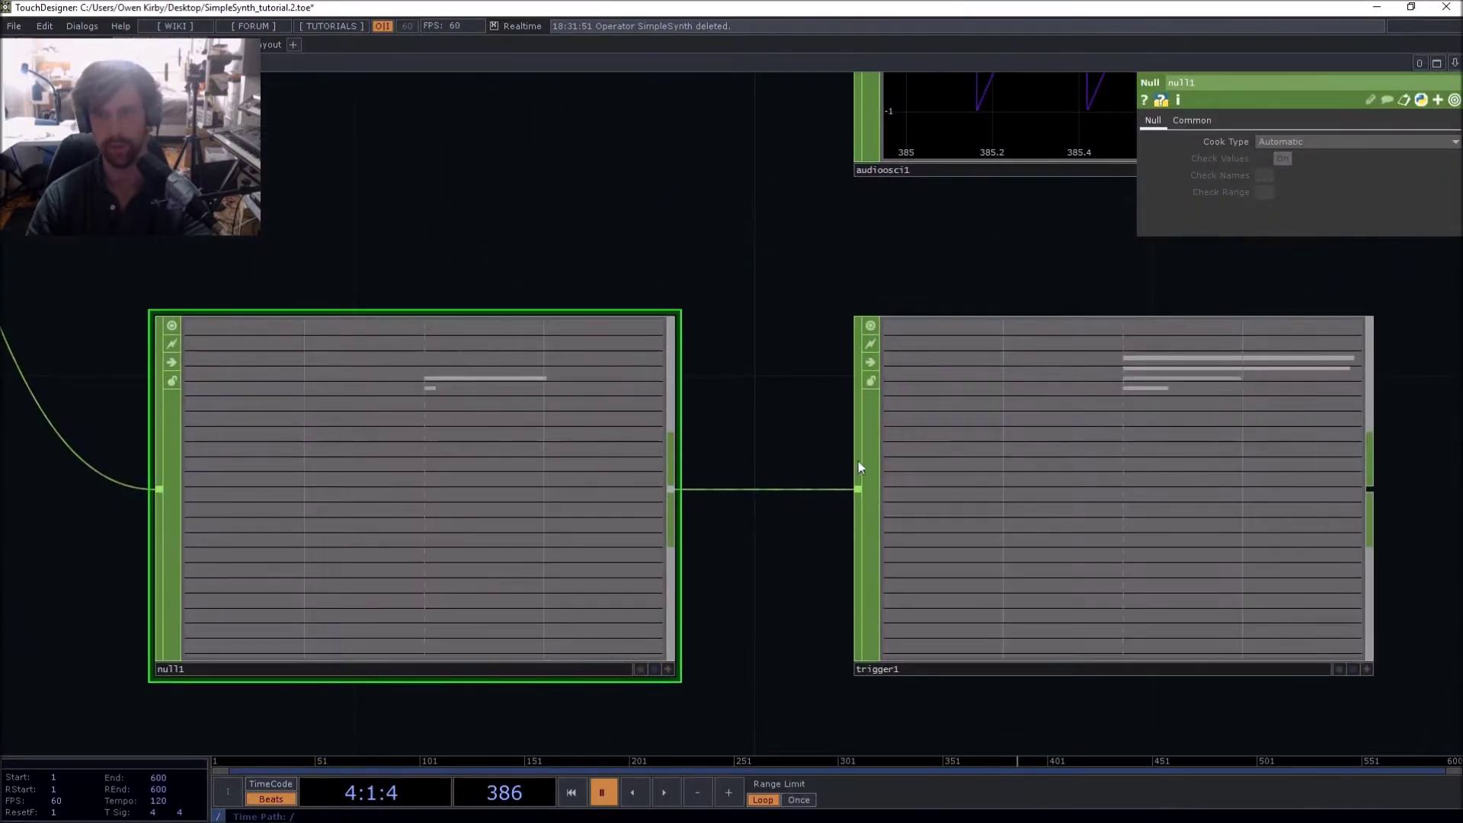
{"action": "scroll", "coordinate": [870, 468], "scroll_direction": "up", "scroll_amount": 3}
{"action": "scroll", "coordinate": [1027, 506], "scroll_direction": "down", "scroll_amount": 5}
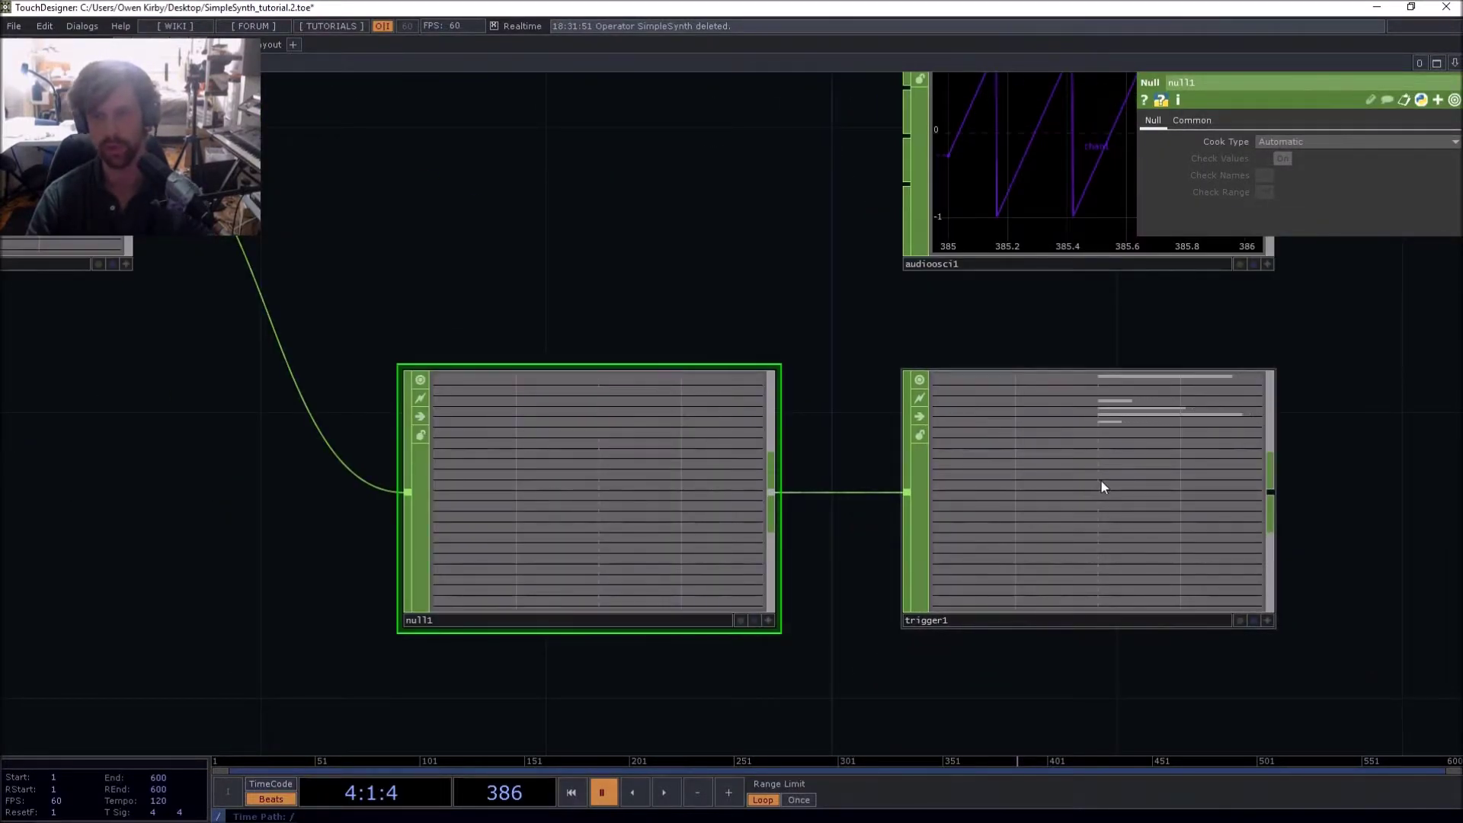
{"action": "key", "text": "space"}
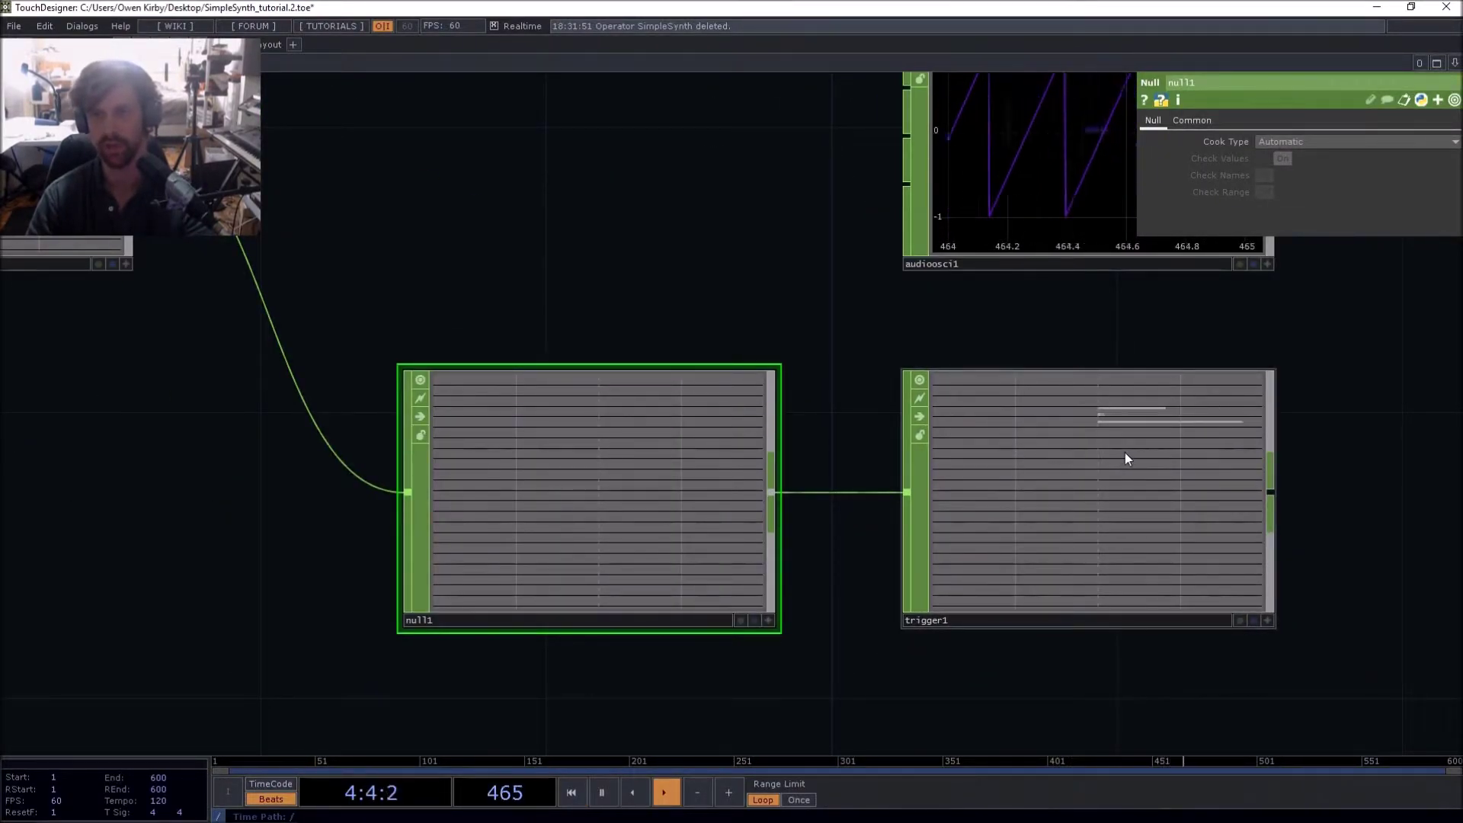
{"action": "left_click_drag", "start_coordinate": [1332, 383], "coordinate": [679, 588]}
{"action": "left_click_drag", "start_coordinate": [926, 484], "coordinate": [758, 436]}
{"action": "left_click_drag", "start_coordinate": [882, 378], "coordinate": [896, 298]}
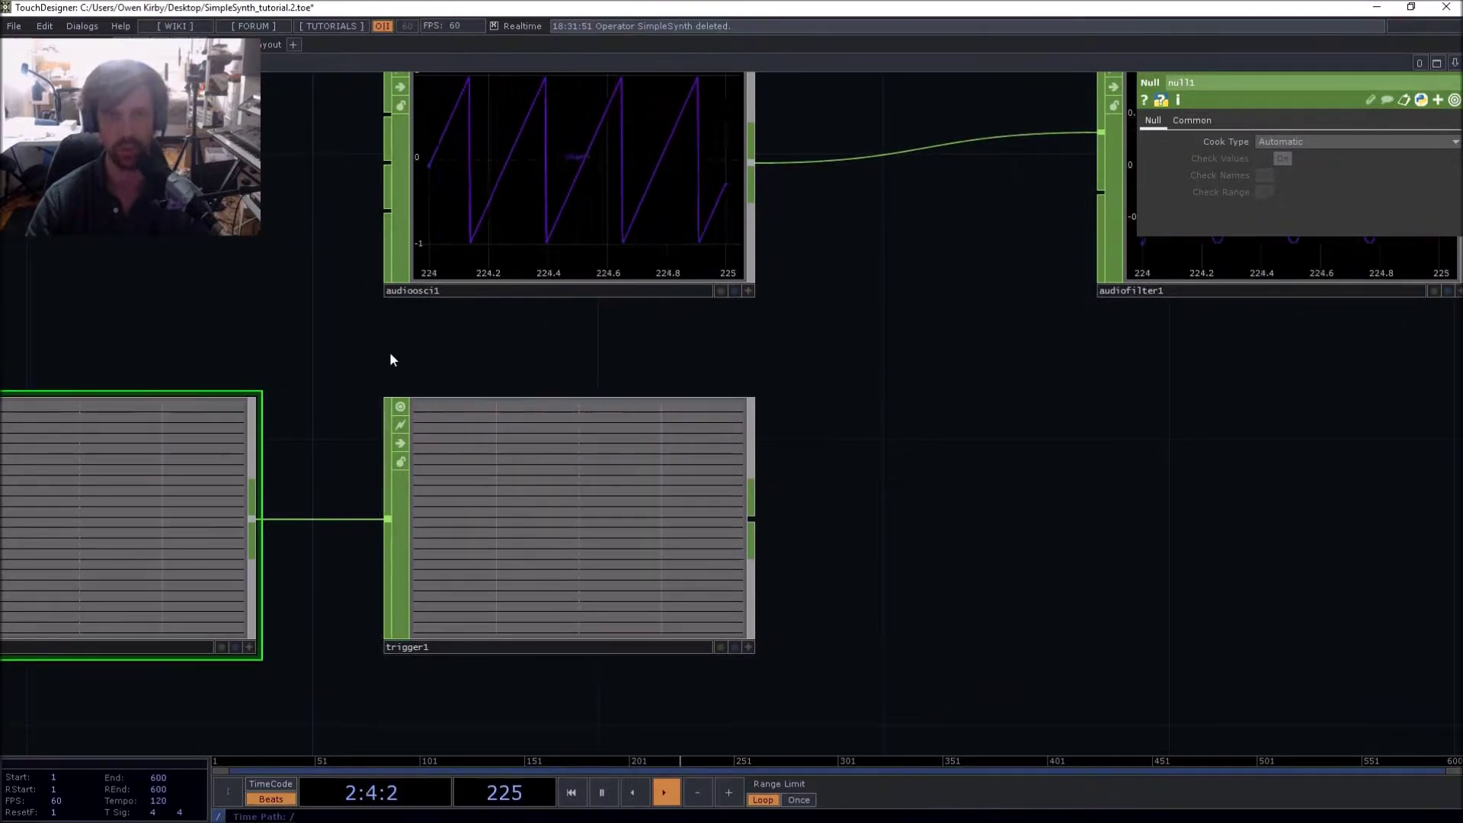
{"action": "middle_click_drag", "start_coordinate": [390, 350], "coordinate": [701, 316]}
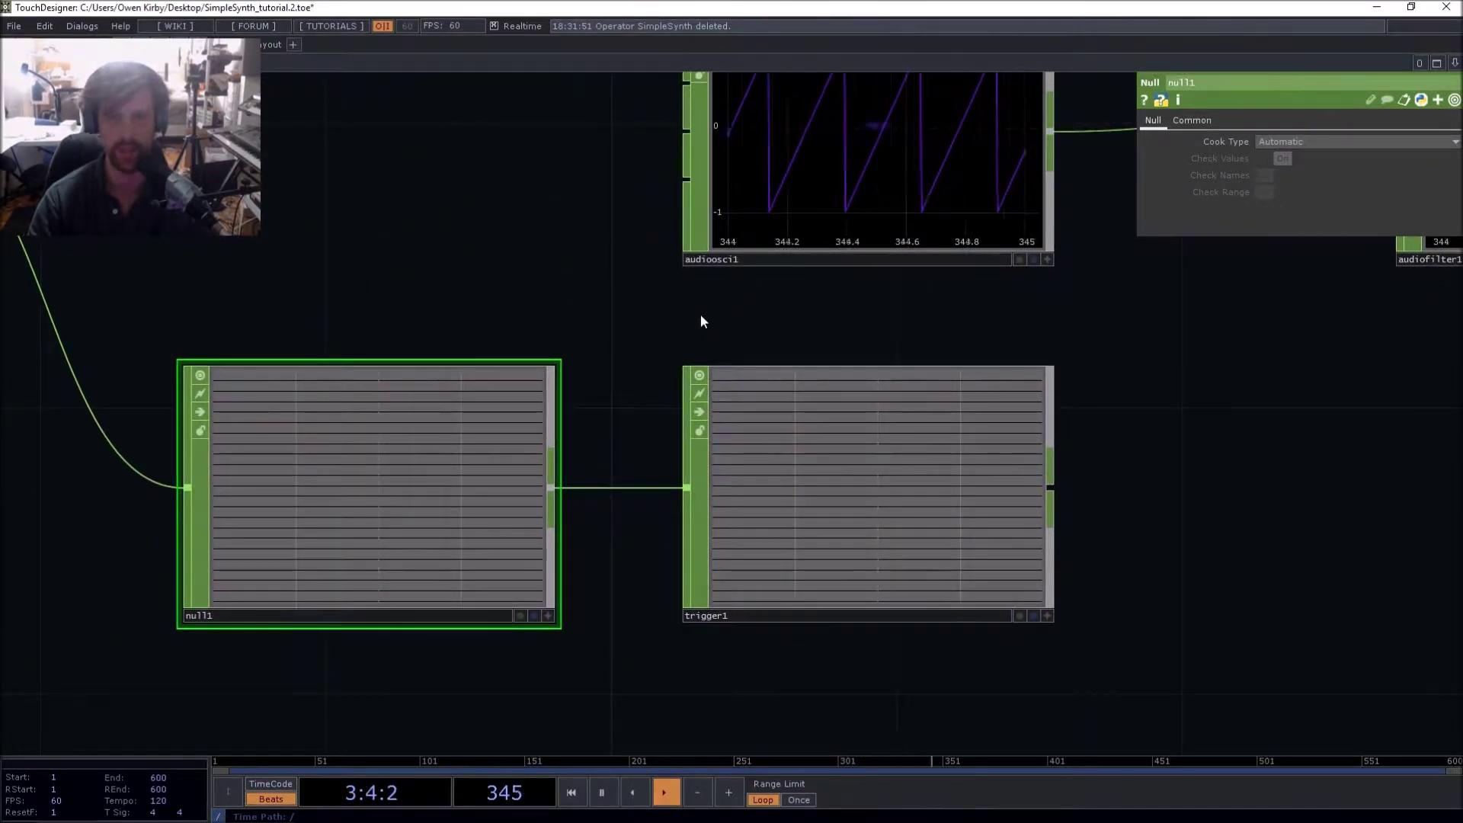
Move in1 and null1 farther from trigger1 to free up space in the chain before the trigger
{"action": "scroll", "coordinate": [689, 386], "scroll_direction": "down", "scroll_amount": 5}
{"action": "left_click_drag", "start_coordinate": [661, 359], "coordinate": [737, 351]}
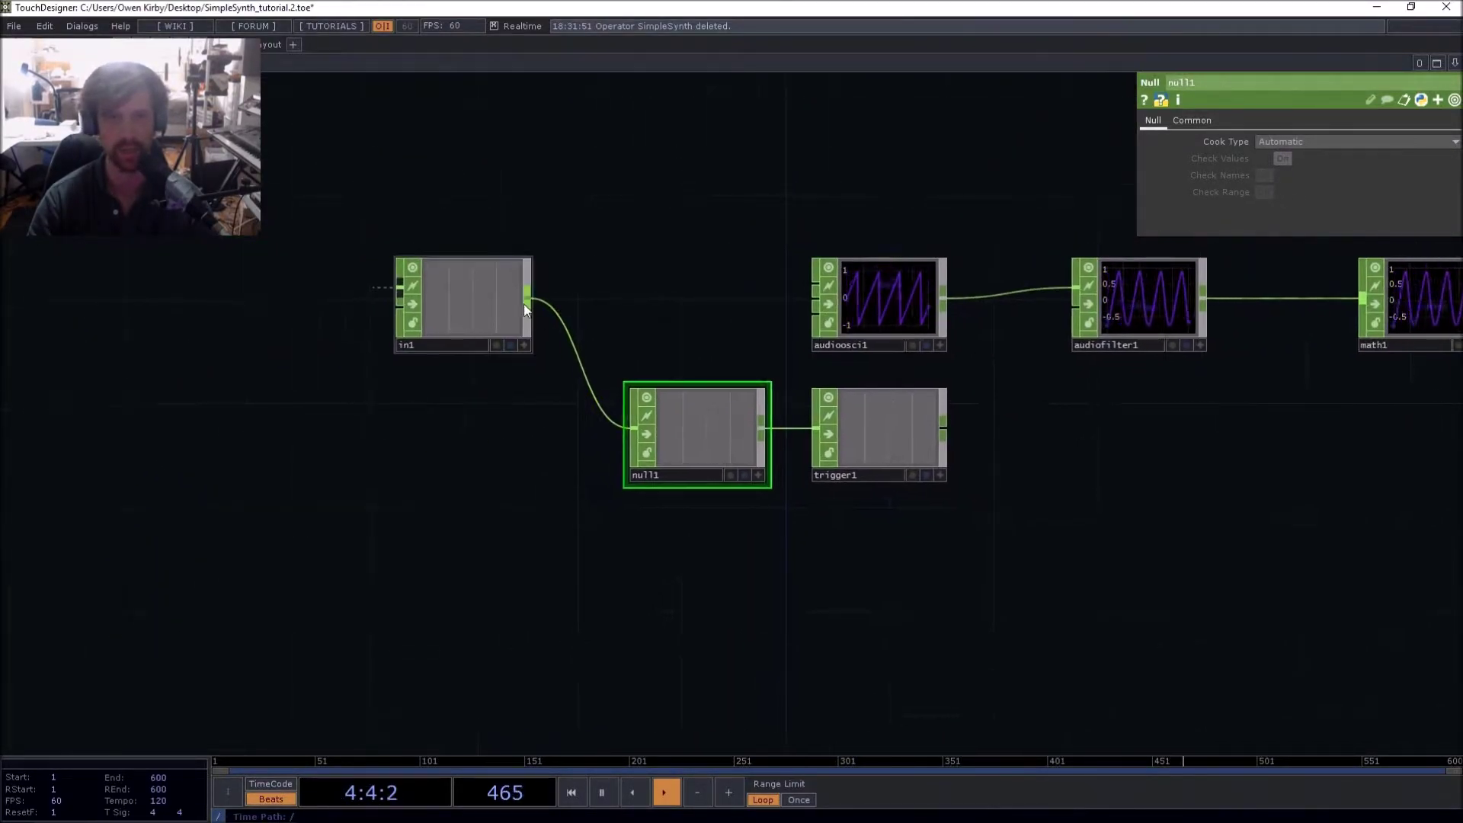
{"action": "left_click_drag", "start_coordinate": [489, 304], "coordinate": [385, 305]}
{"action": "left_click_drag", "start_coordinate": [681, 440], "coordinate": [474, 440]}
{"action": "left_click_drag", "start_coordinate": [374, 287], "coordinate": [245, 288]}
Insert a Select CHOP between null1 and trigger1, and space null1 and the new node out along the chain
{"action": "right_click", "coordinate": [608, 430]}
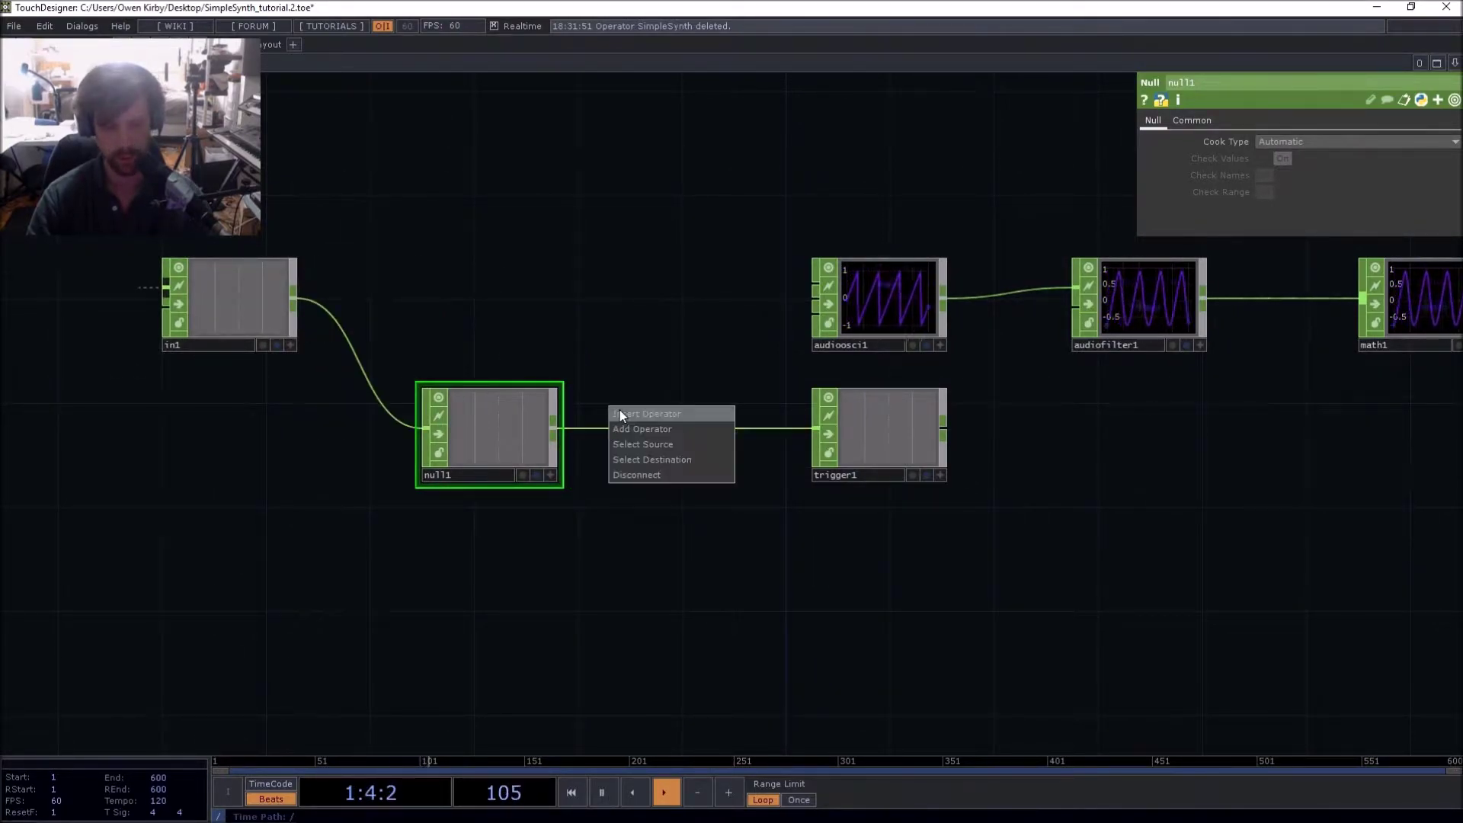
{"action": "left_click", "coordinate": [619, 410]}
{"action": "type", "text": "sele"}
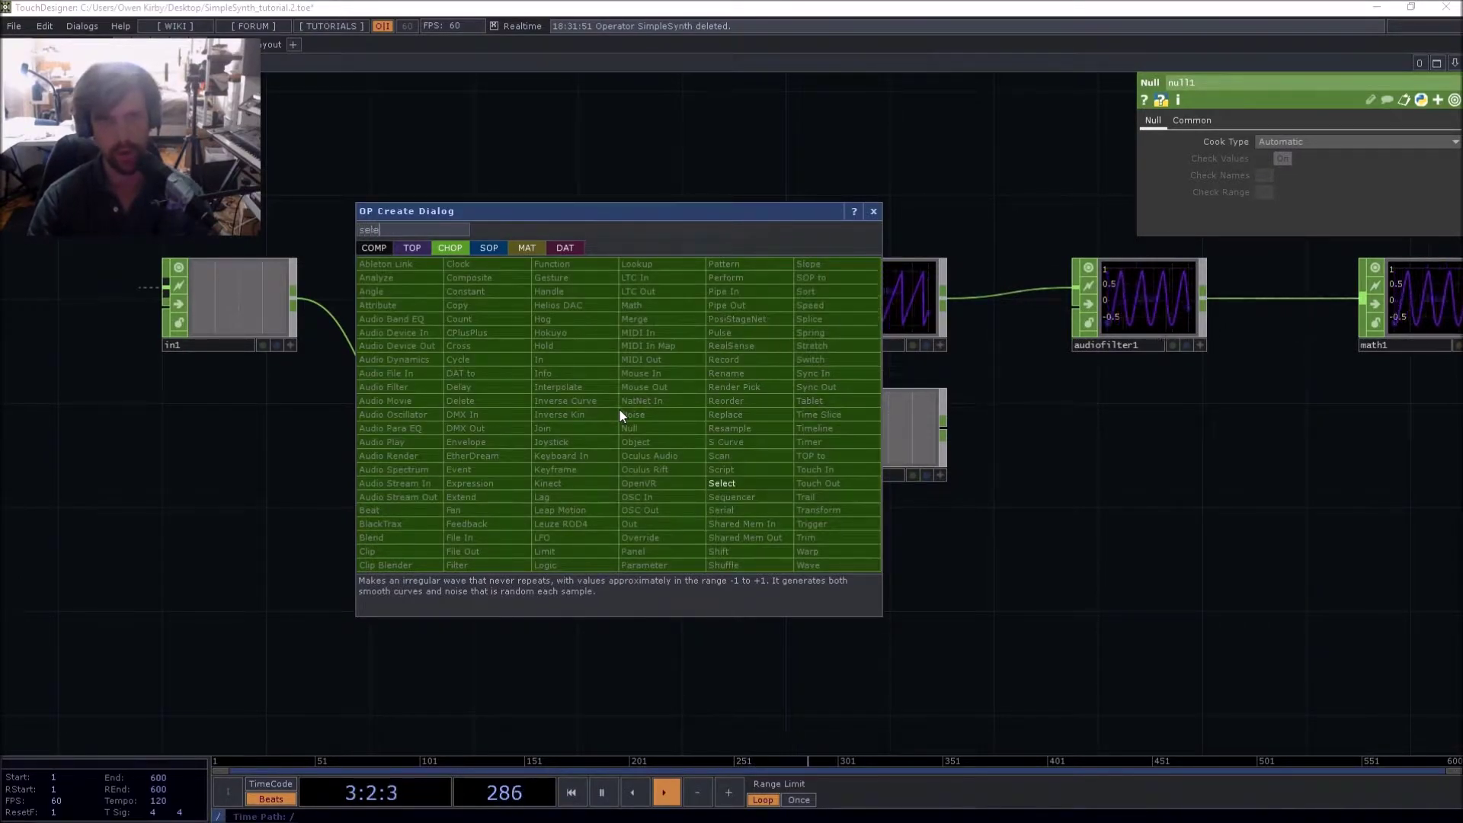
{"action": "left_click", "coordinate": [717, 481]}
{"action": "left_click", "coordinate": [669, 431]}
{"action": "left_click_drag", "start_coordinate": [579, 361], "coordinate": [509, 346]}
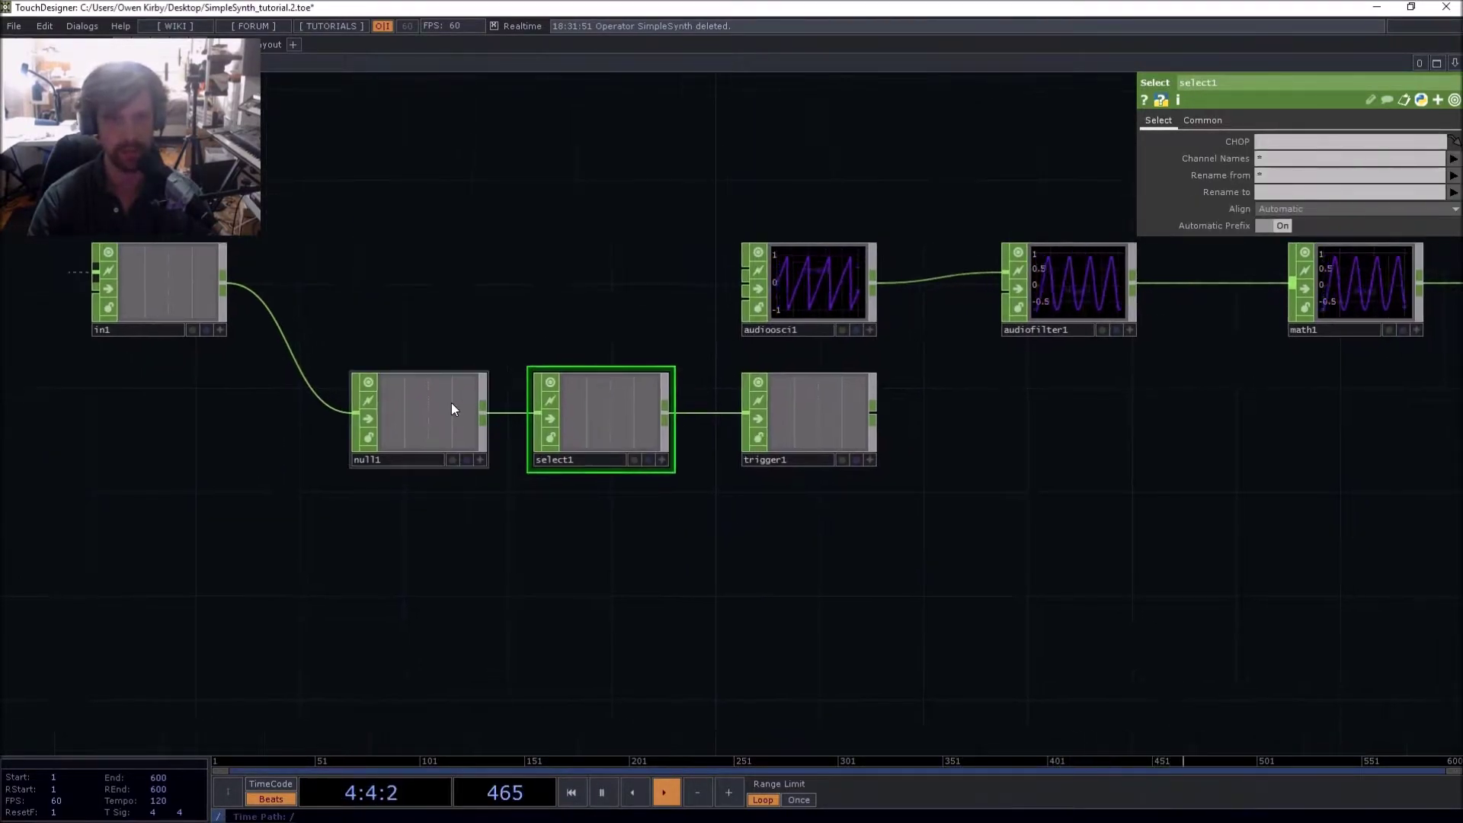
{"action": "left_click_drag", "start_coordinate": [450, 402], "coordinate": [398, 402]}
{"action": "left_click_drag", "start_coordinate": [583, 406], "coordinate": [526, 402]}
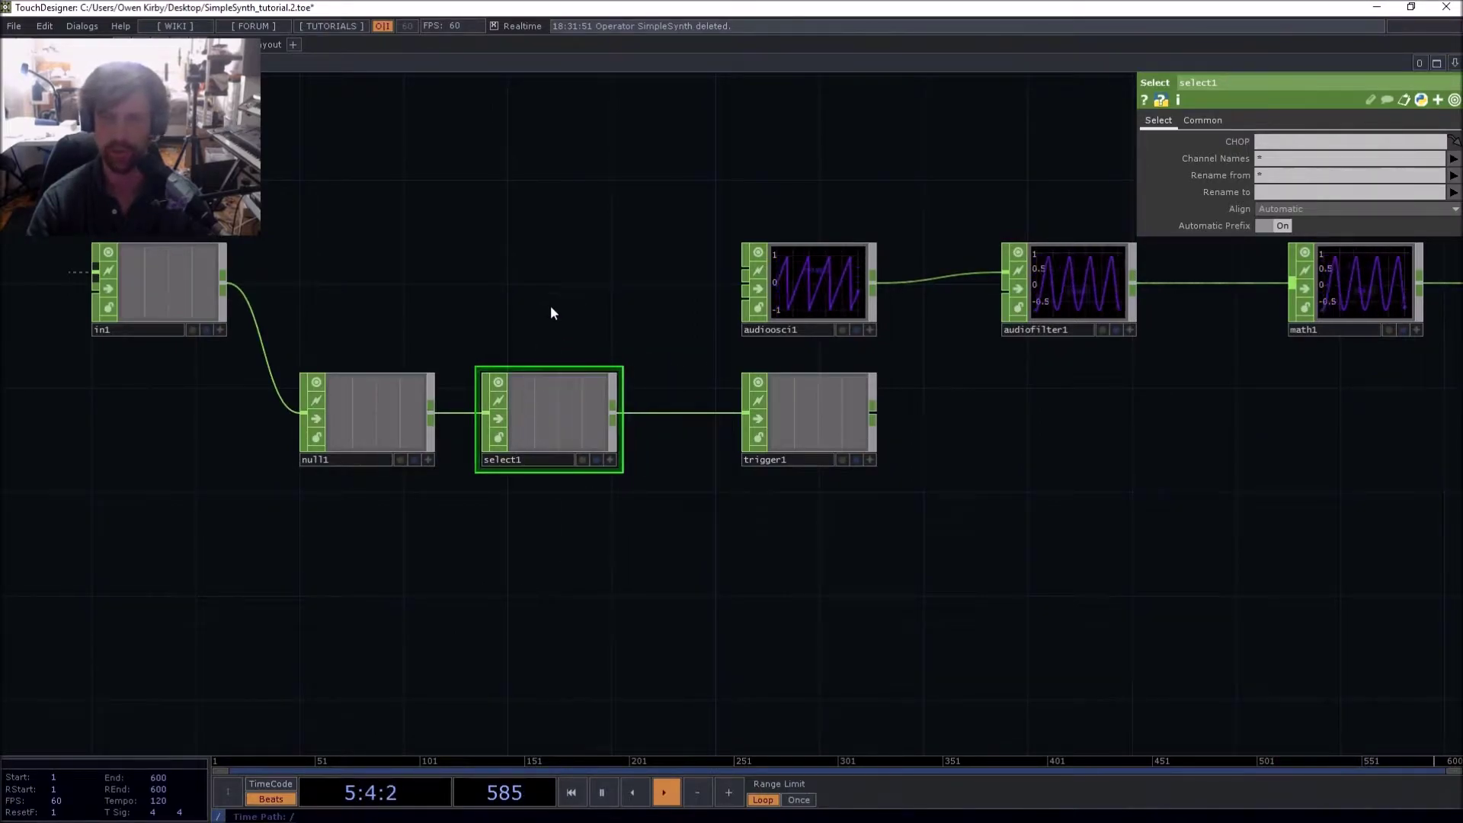
Set the Select CHOP's Channel Names to ch1n*
{"action": "left_click_drag", "start_coordinate": [577, 480], "coordinate": [751, 460]}
{"action": "scroll", "coordinate": [752, 437], "scroll_direction": "up", "scroll_amount": 6}
{"action": "left_click", "coordinate": [1287, 157]}
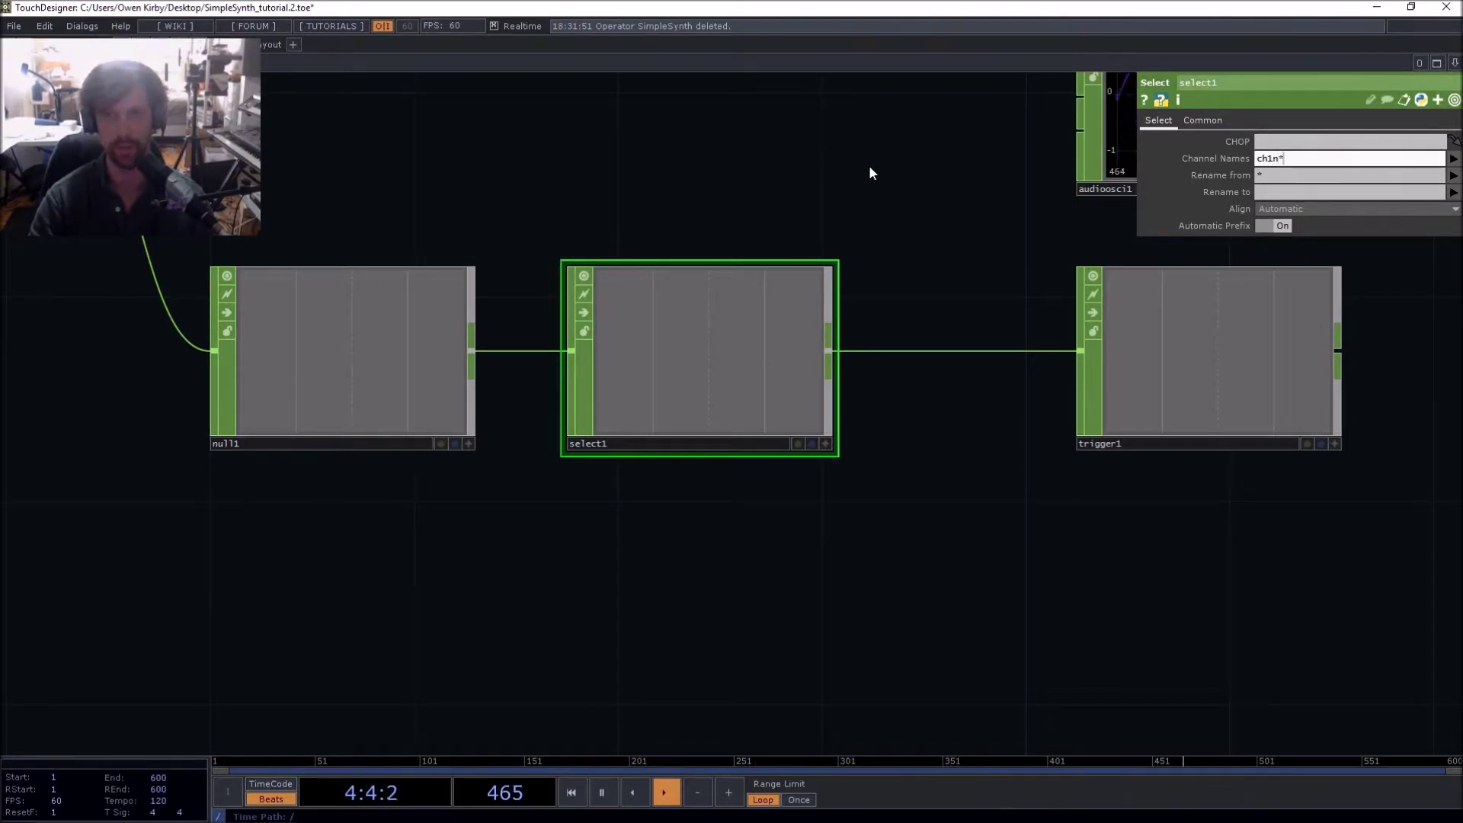
Examine the filtered channels in select1 against null1, pausing playback to compare them
{"action": "left_click_drag", "start_coordinate": [879, 170], "coordinate": [660, 336]}
{"action": "scroll", "coordinate": [537, 524], "scroll_direction": "up", "scroll_amount": 6}
{"action": "key", "text": "space"}
{"action": "scroll", "coordinate": [536, 526], "scroll_direction": "down", "scroll_amount": 8}
{"action": "scroll", "coordinate": [528, 527], "scroll_direction": "up", "scroll_amount": 5}
{"action": "left_click_drag", "start_coordinate": [613, 319], "coordinate": [754, 325]}
{"action": "scroll", "coordinate": [633, 465], "scroll_direction": "up", "scroll_amount": 4}
{"action": "scroll", "coordinate": [629, 464], "scroll_direction": "down", "scroll_amount": 6}
{"action": "left_click_drag", "start_coordinate": [475, 336], "coordinate": [616, 338]}
{"action": "right_click_drag", "start_coordinate": [472, 347], "coordinate": [720, 573]}
{"action": "left_click_drag", "start_coordinate": [802, 522], "coordinate": [756, 522]}
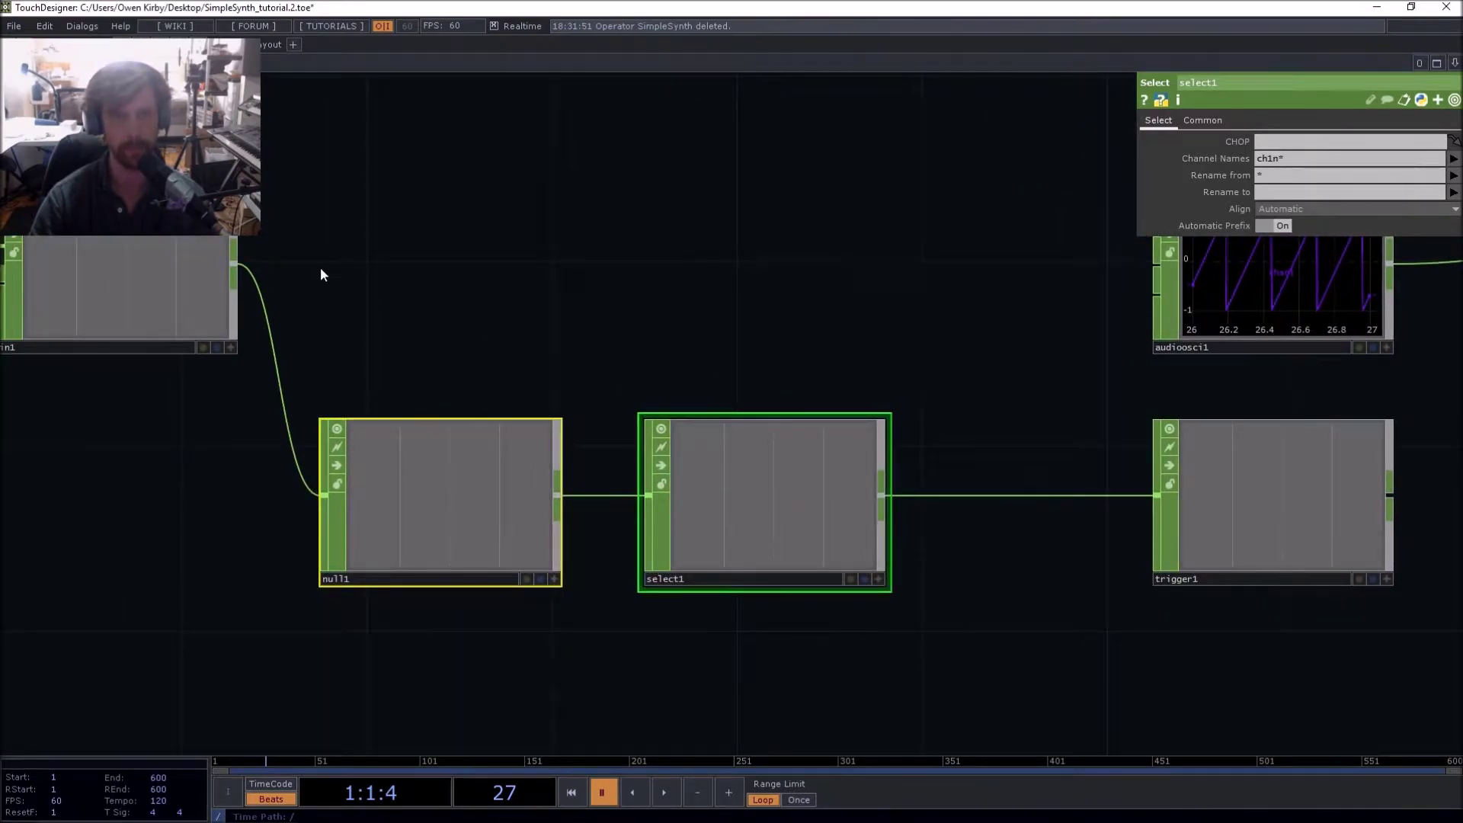
{"action": "left_click_drag", "start_coordinate": [445, 323], "coordinate": [308, 309]}
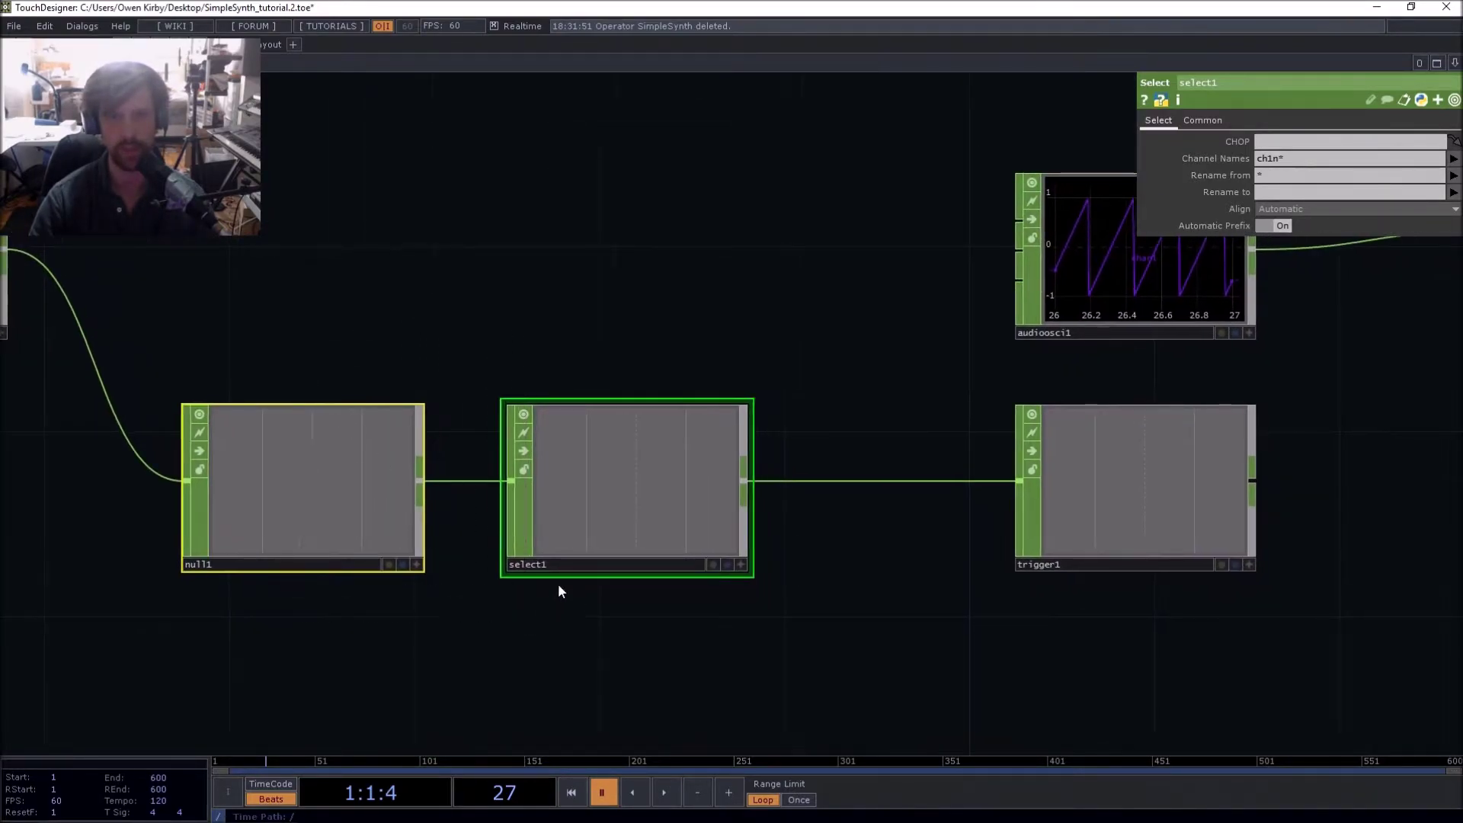
Shift null1 and select1 back and insert a Math CHOP between select1 and trigger1
{"action": "left_click_drag", "start_coordinate": [612, 529], "coordinate": [428, 529]}
{"action": "right_click", "coordinate": [623, 479]}
{"action": "left_click", "coordinate": [648, 460]}
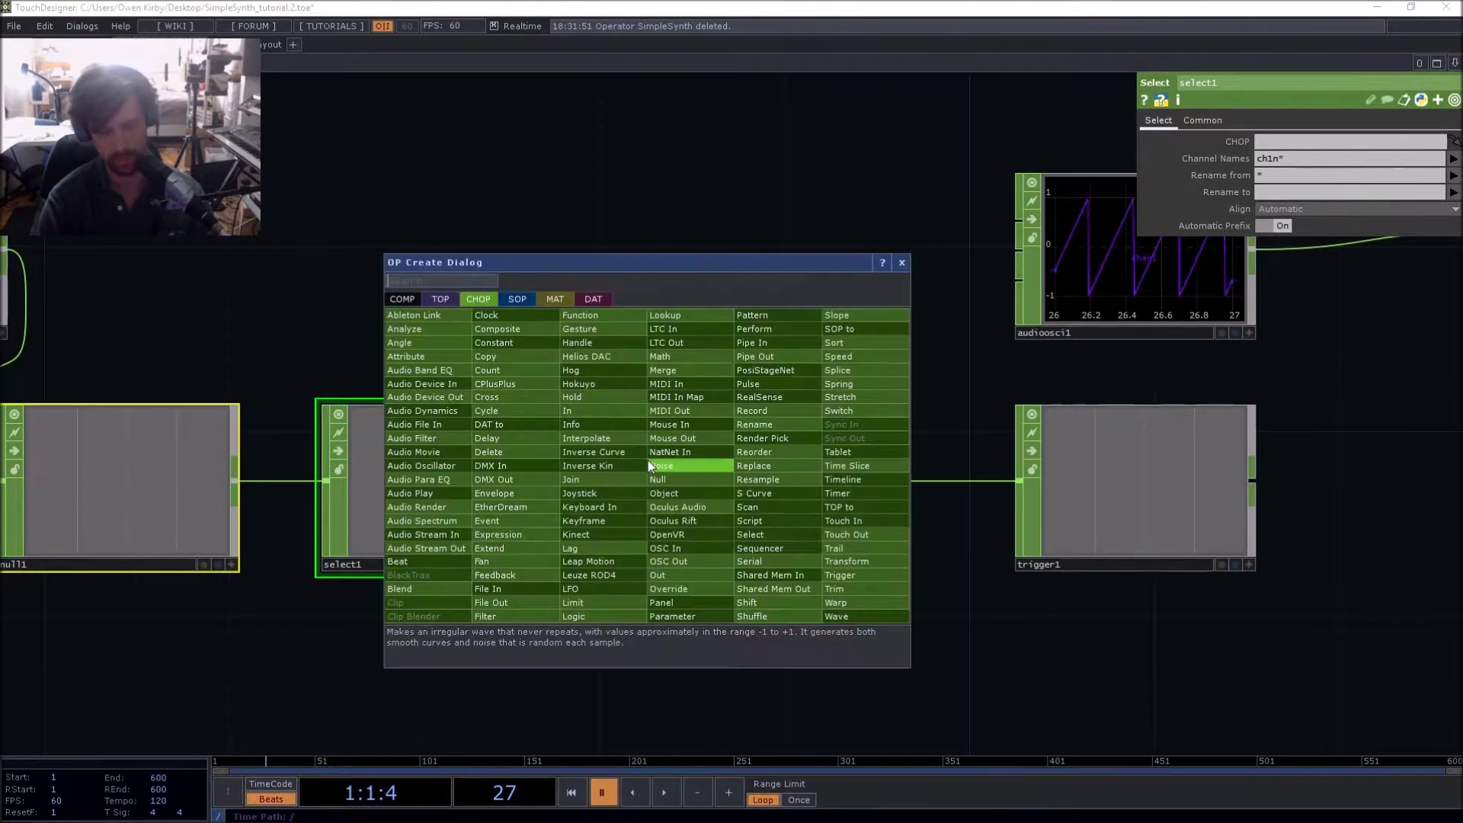
{"action": "type", "text": "math"}
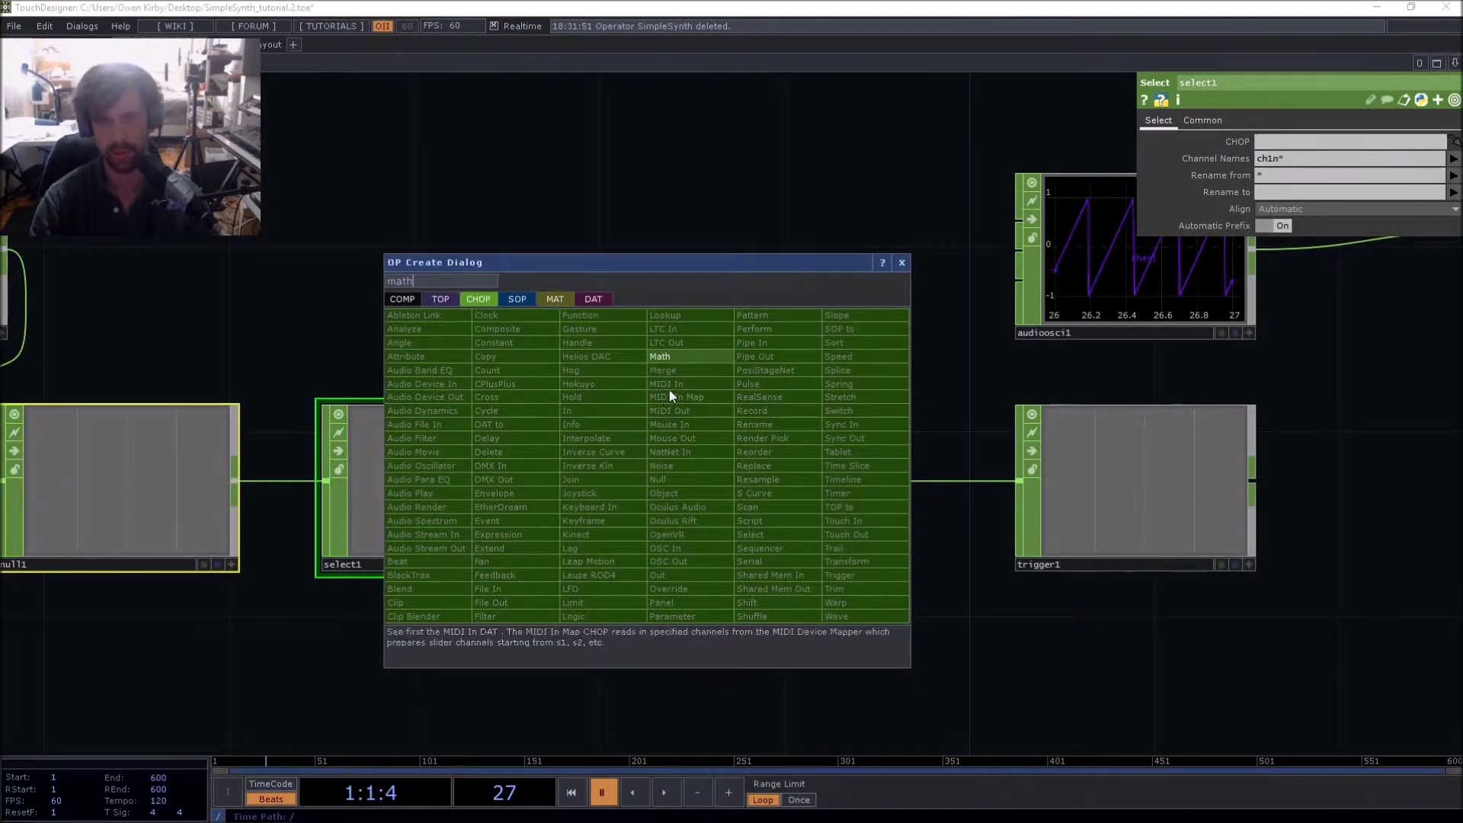
{"action": "left_click", "coordinate": [661, 355]}
{"action": "left_click", "coordinate": [767, 482]}
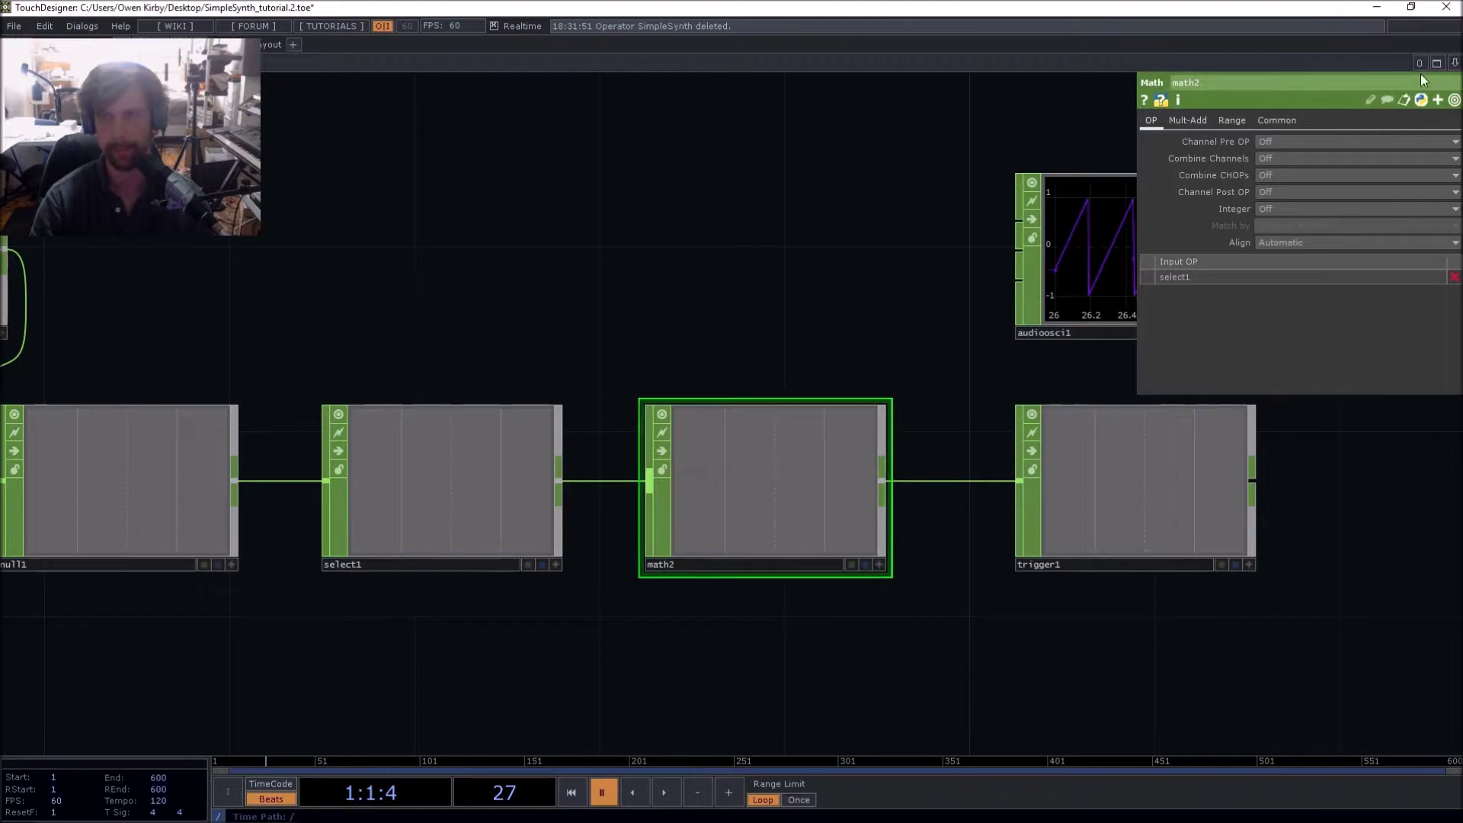
Set the new Math CHOP's Combine Channels to Add and resume playback
{"action": "left_click", "coordinate": [1309, 157]}
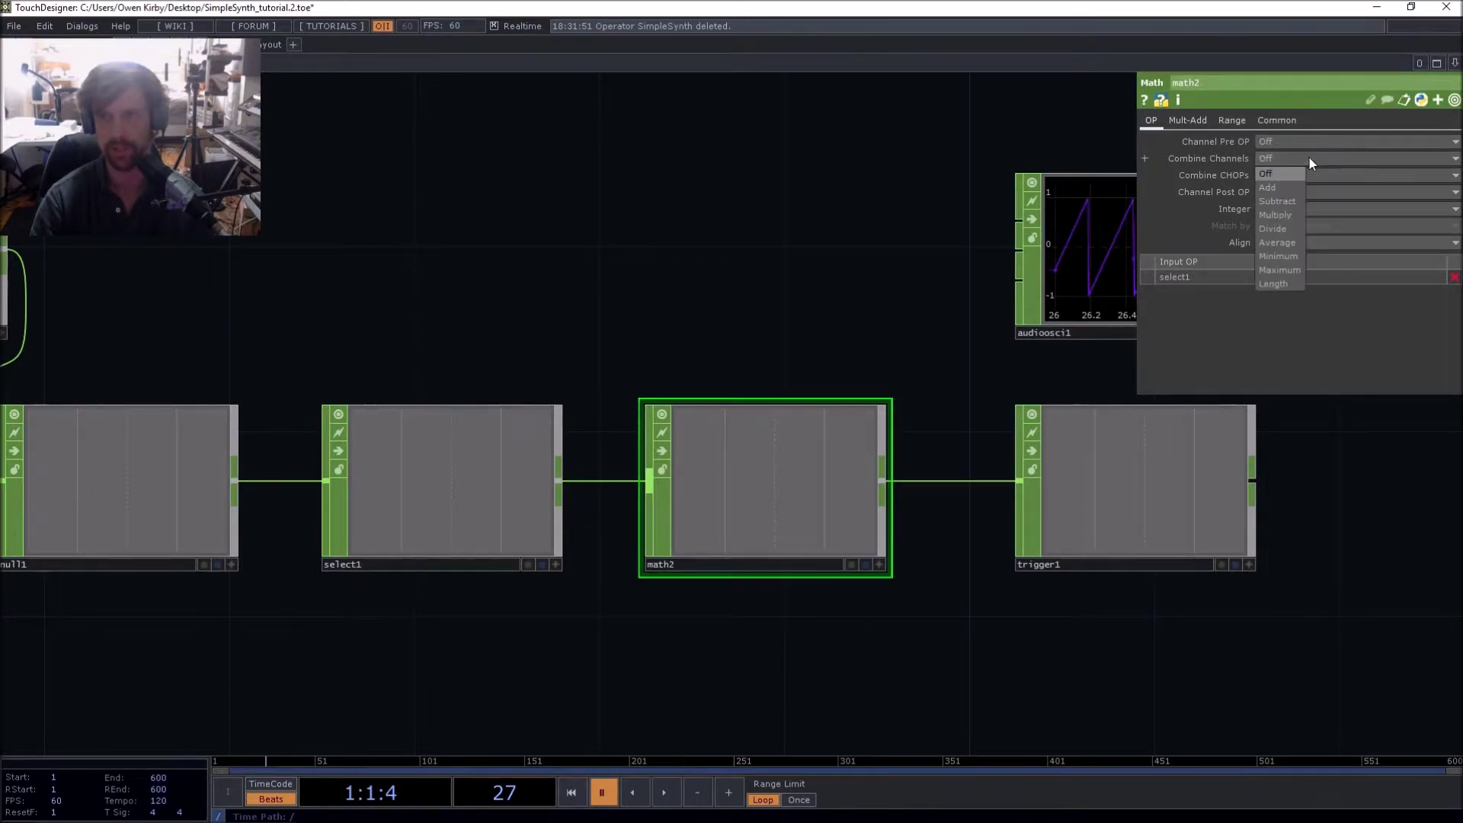
{"action": "left_click", "coordinate": [1283, 186]}
{"action": "left_click_drag", "start_coordinate": [742, 315], "coordinate": [381, 407]}
{"action": "key", "text": "space"}
{"action": "scroll", "coordinate": [381, 406], "scroll_direction": "down", "scroll_amount": 3}
{"action": "scroll", "coordinate": [861, 460], "scroll_direction": "up", "scroll_amount": 3}
{"action": "left_click_drag", "start_coordinate": [907, 512], "coordinate": [646, 517]}
{"action": "scroll", "coordinate": [645, 523], "scroll_direction": "down", "scroll_amount": 2}
Set math1's Combine CHOPs to Multiply and wire trigger1's output into math1 as a second input
{"action": "left_click", "coordinate": [976, 355]}
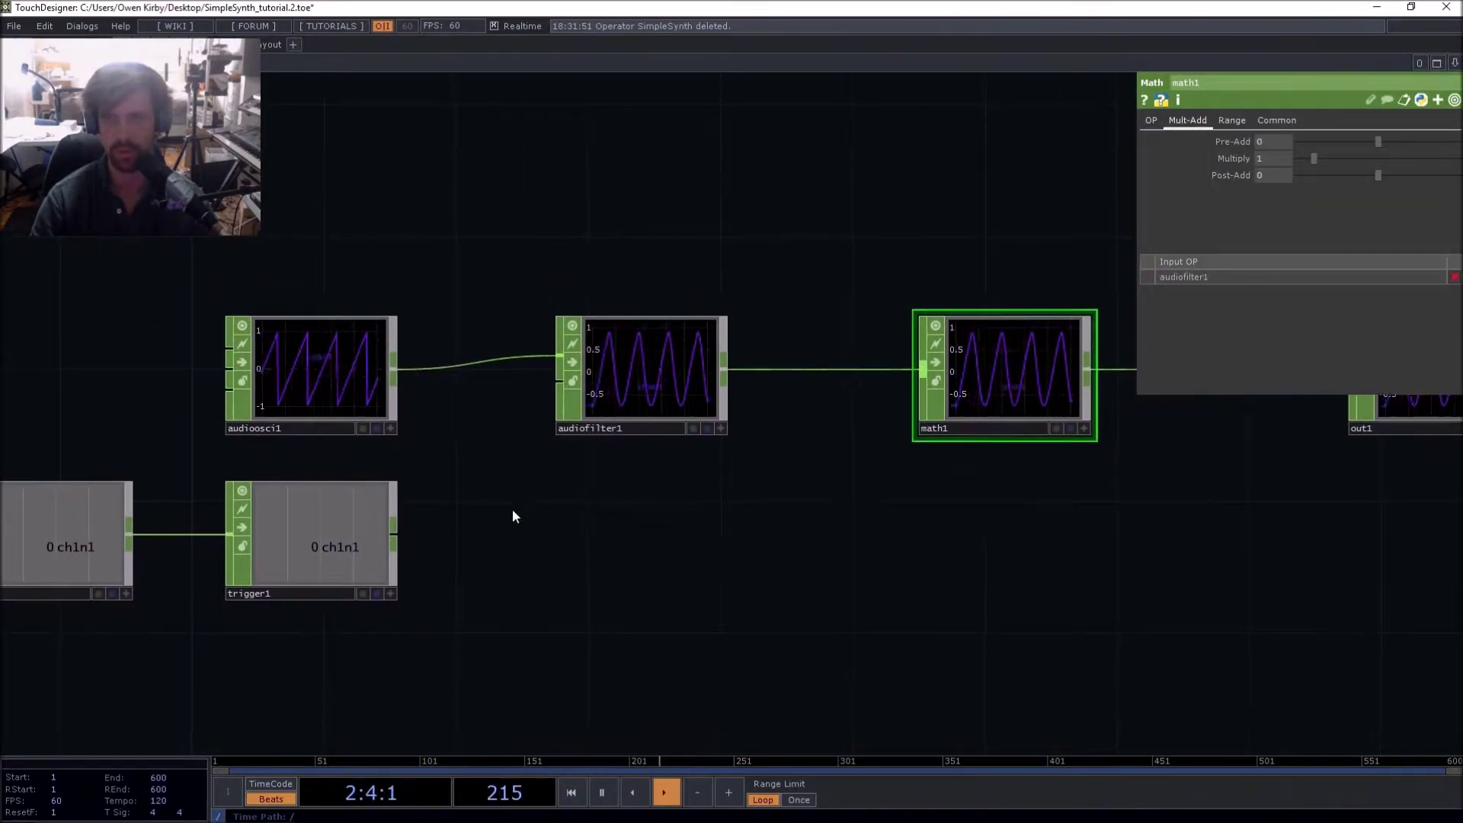
{"action": "left_click", "coordinate": [1147, 120]}
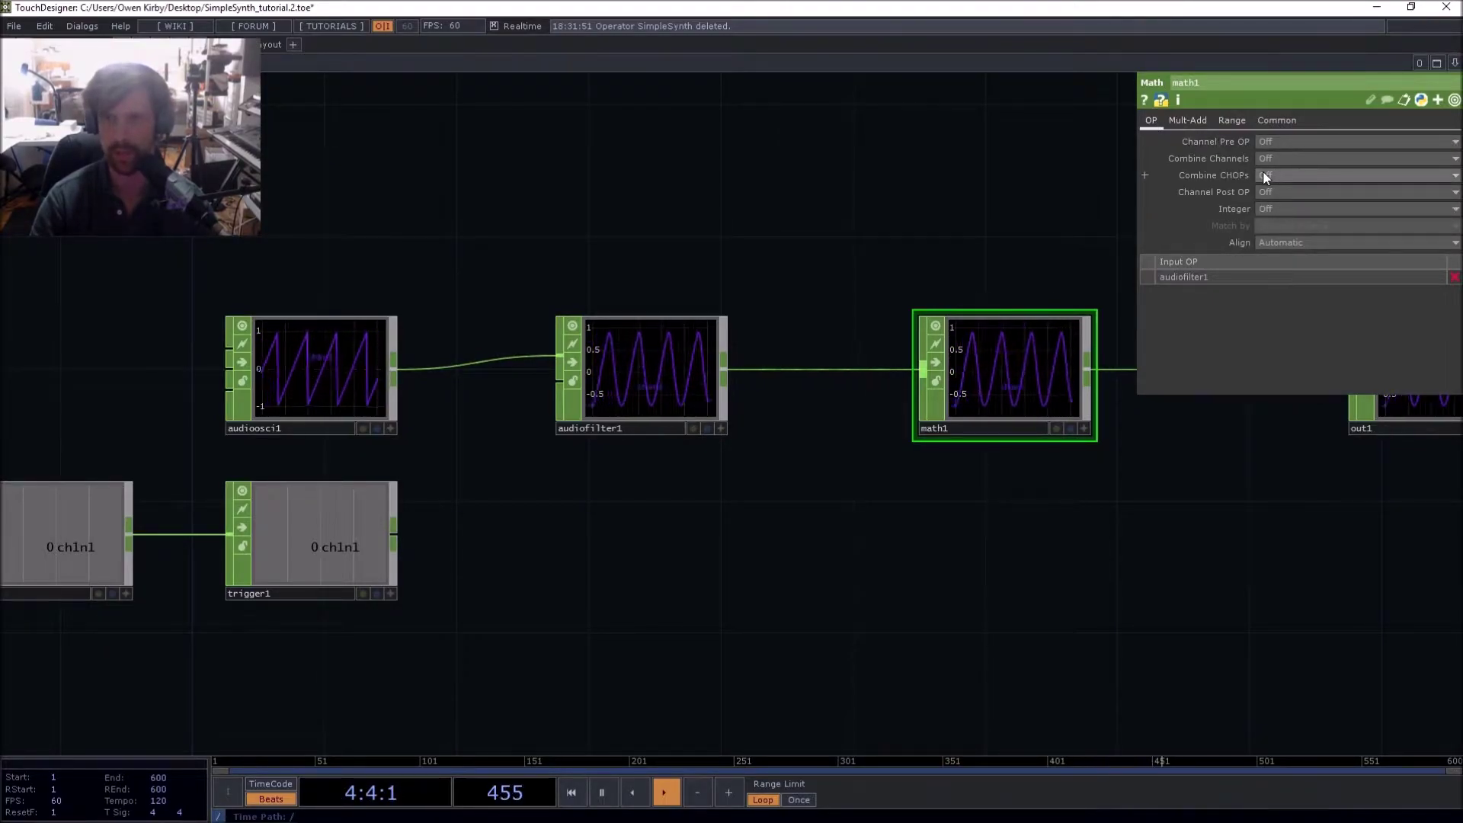
{"action": "left_click", "coordinate": [1265, 175]}
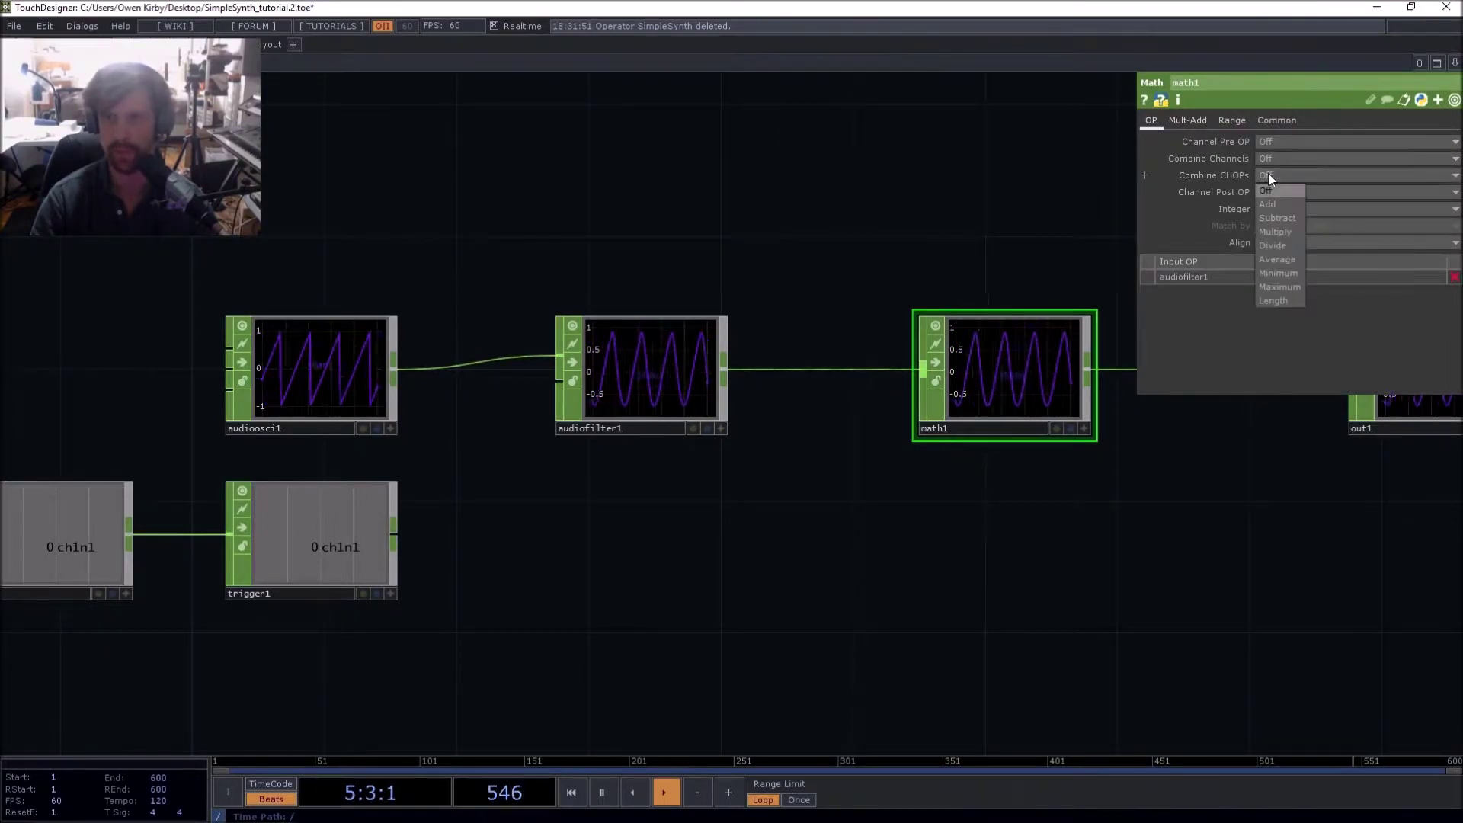
{"action": "left_click", "coordinate": [1277, 231]}
{"action": "left_click_drag", "start_coordinate": [396, 534], "coordinate": [923, 373]}
{"action": "left_click_drag", "start_coordinate": [966, 509], "coordinate": [938, 522]}
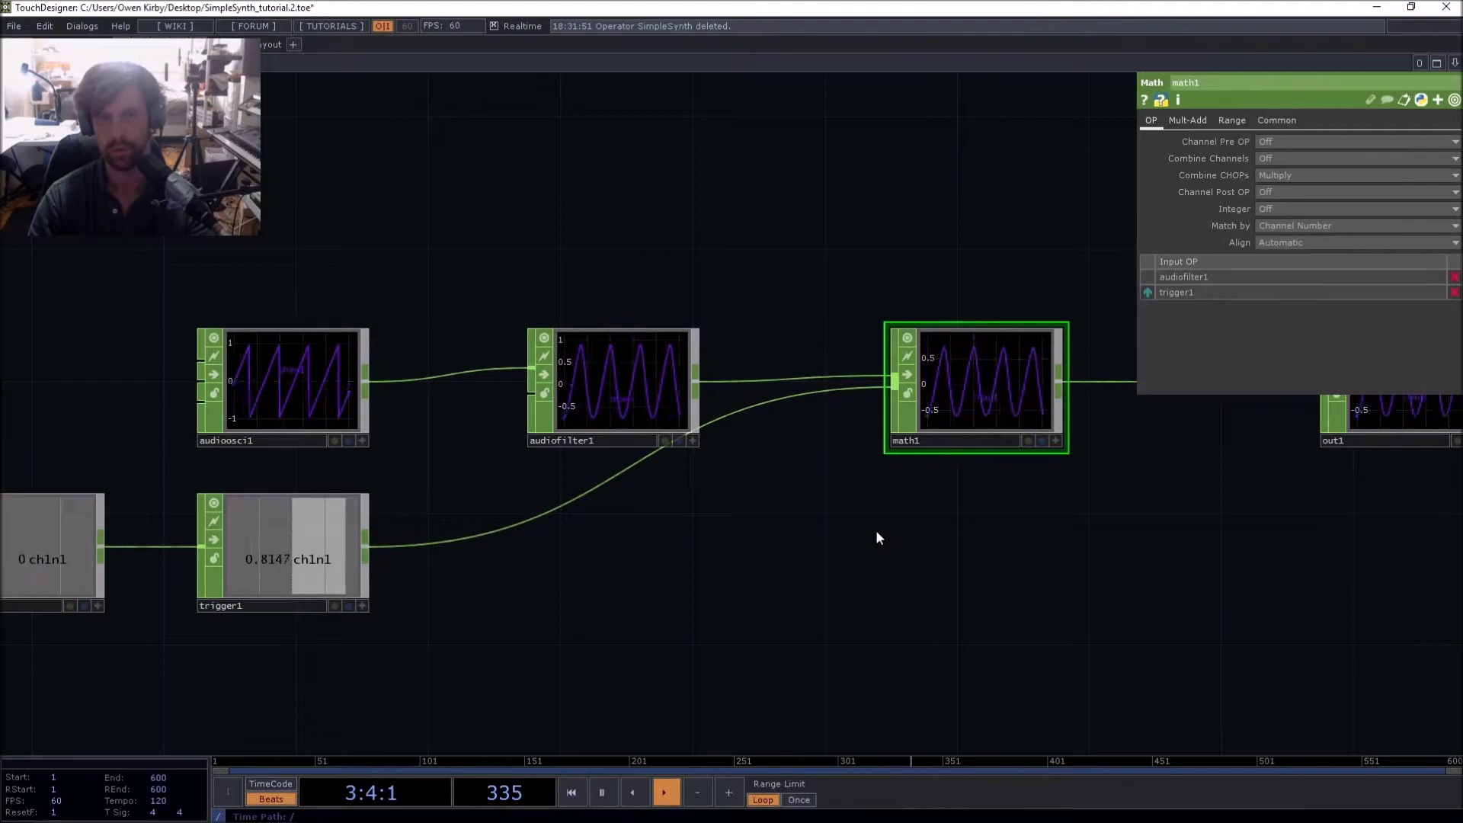
Examine how the oscillator, filter and trigger feed math1, and inspect the operator info of audiofilter1 and trigger1
{"action": "left_click_drag", "start_coordinate": [816, 562], "coordinate": [881, 546]}
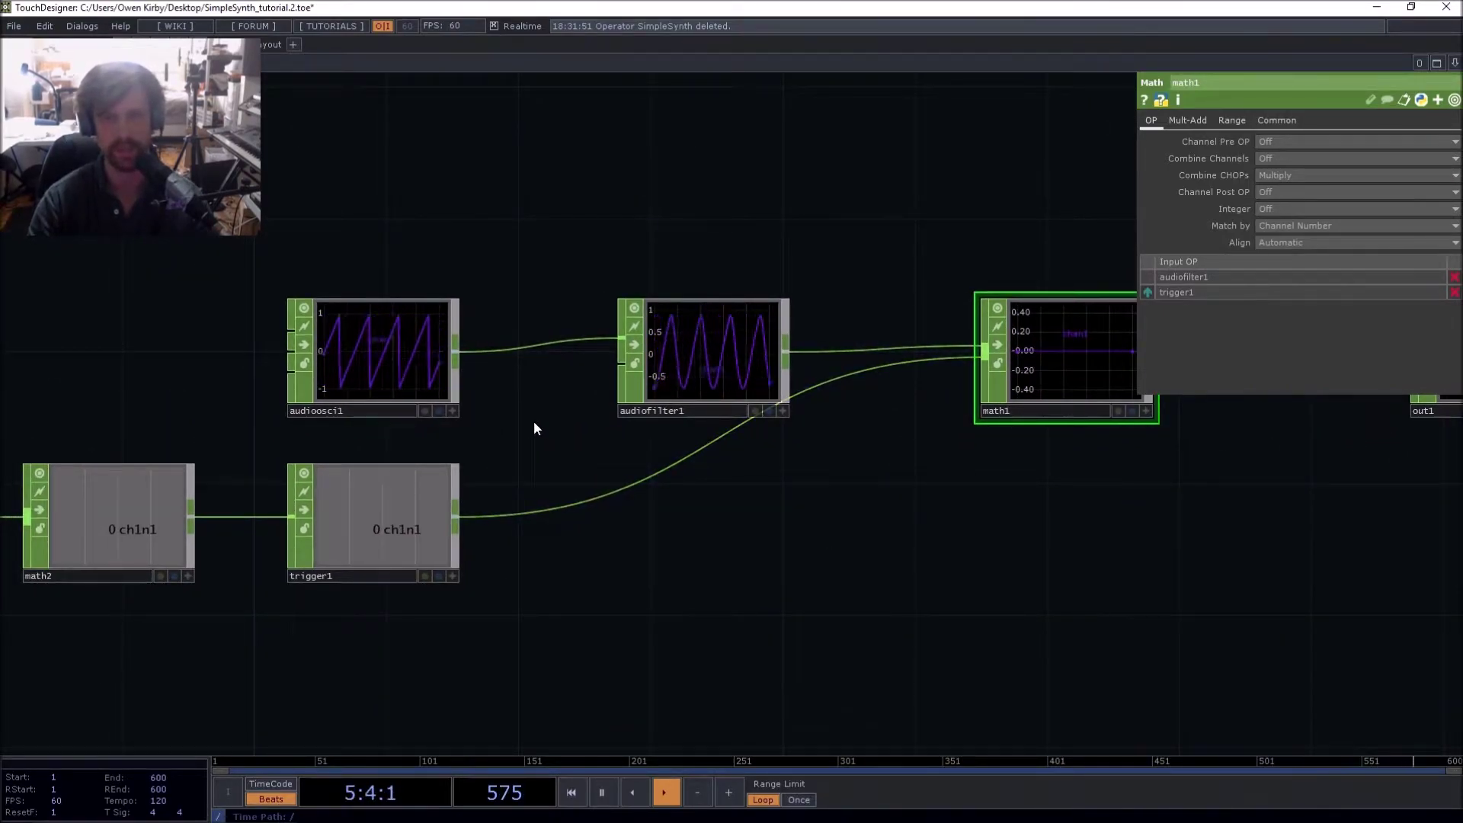
{"action": "left_click_drag", "start_coordinate": [285, 267], "coordinate": [257, 300]}
{"action": "right_click_drag", "start_coordinate": [330, 266], "coordinate": [638, 451]}
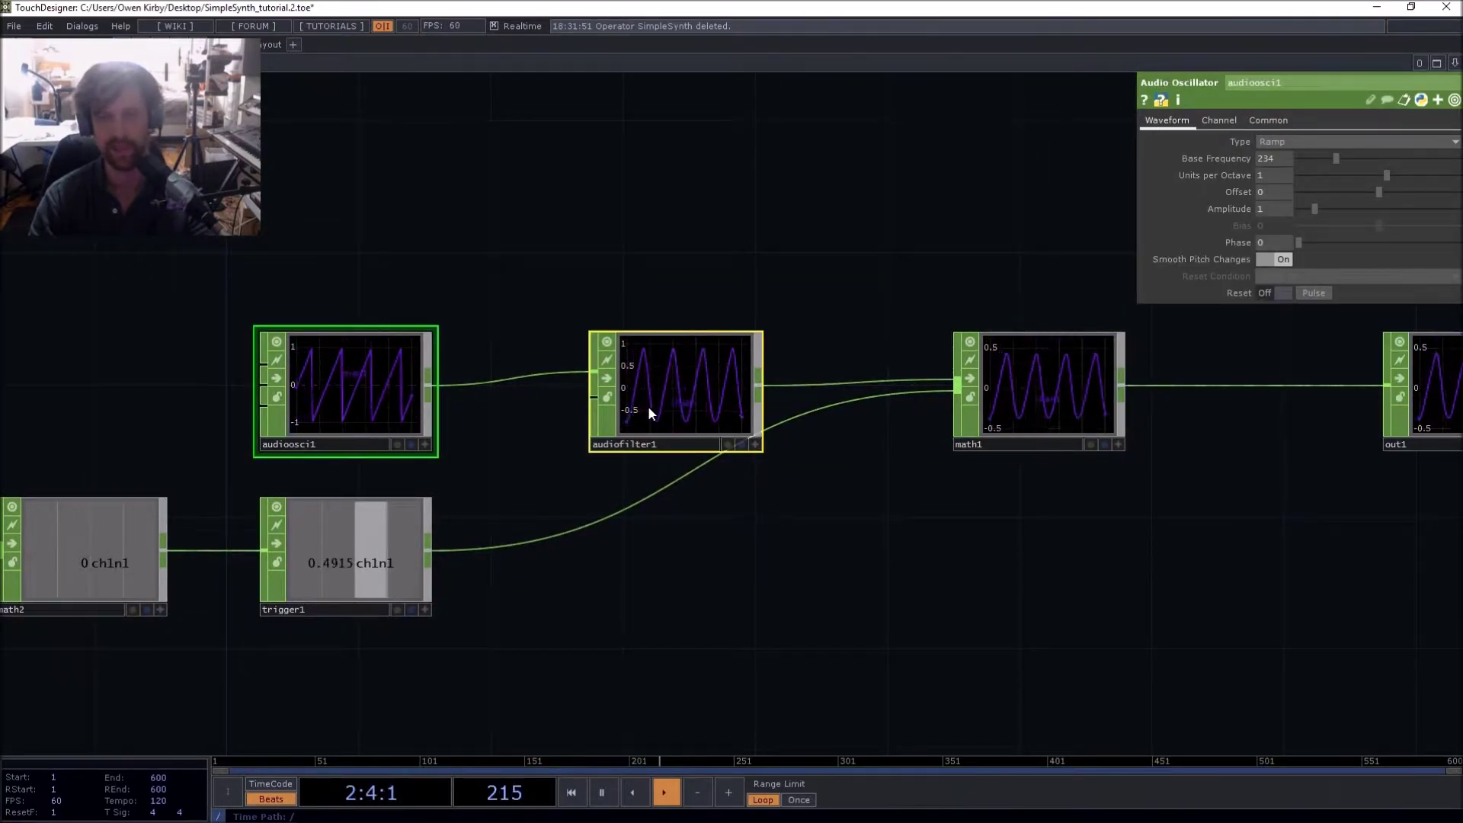
{"action": "left_click", "coordinate": [722, 575]}
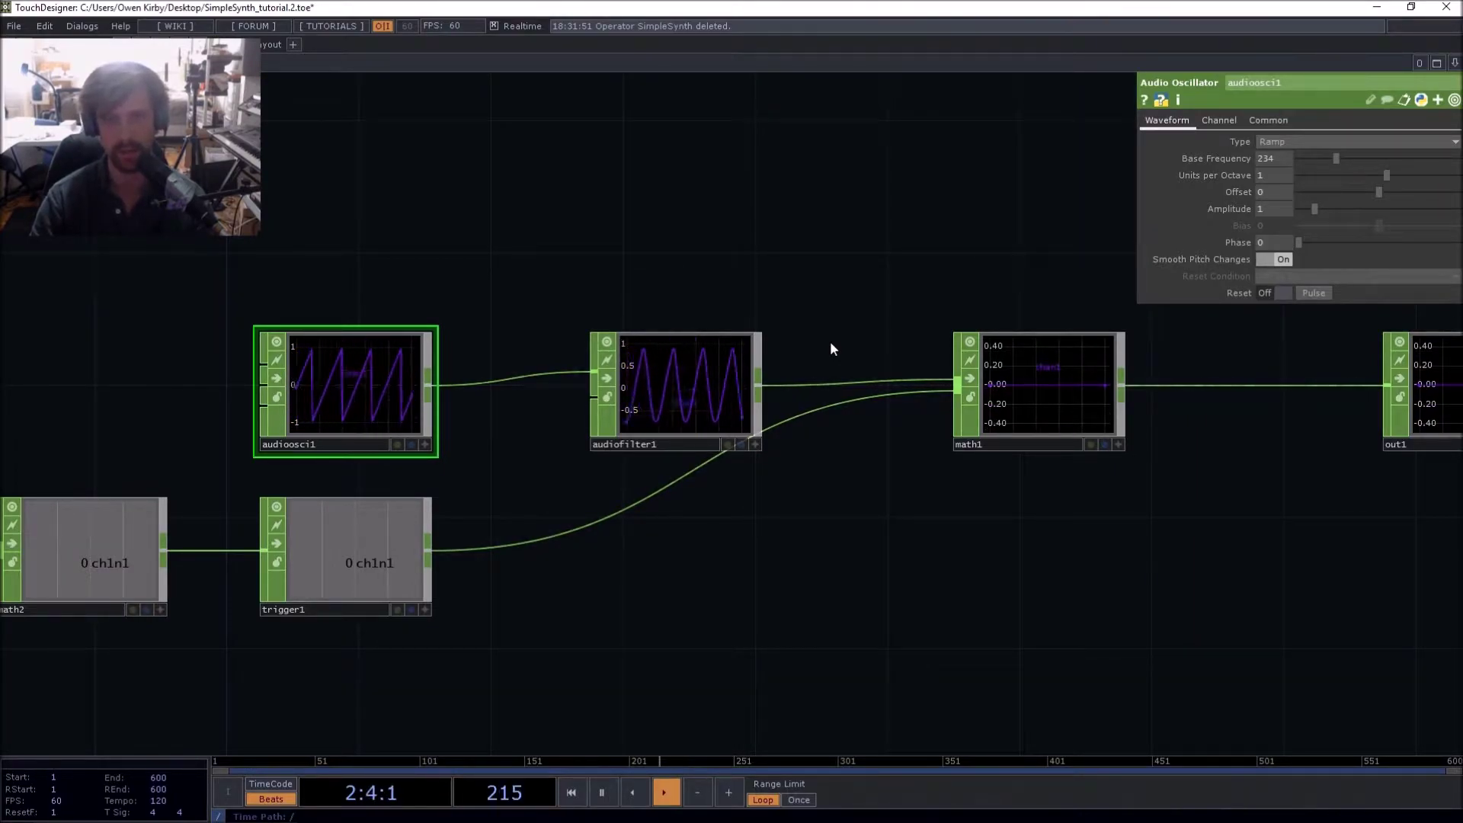
{"action": "middle_click", "coordinate": [695, 395]}
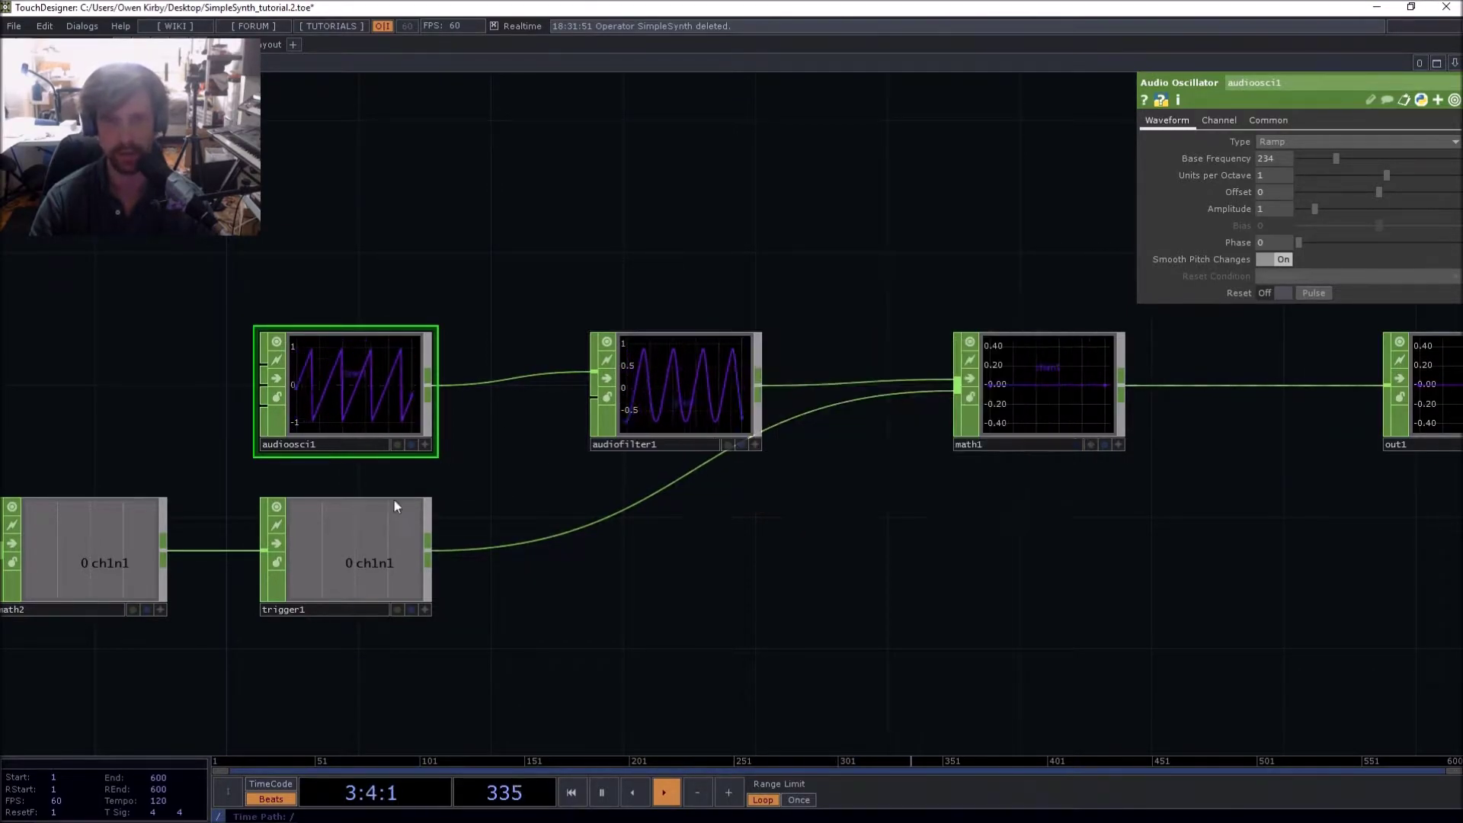
{"action": "mouse_move", "coordinate": [376, 506]}
{"action": "middle_mouse_down"}
{"action": "mouse_move", "coordinate": [674, 363]}
{"action": "mouse_move", "coordinate": [372, 535]}
{"action": "middle_mouse_up"}
{"action": "middle_click", "coordinate": [675, 370]}
{"action": "middle_click_drag", "start_coordinate": [372, 540], "coordinate": [373, 542]}
{"action": "scroll", "coordinate": [372, 543], "scroll_direction": "down", "scroll_amount": 3}
{"action": "left_click_drag", "start_coordinate": [515, 557], "coordinate": [619, 544]}
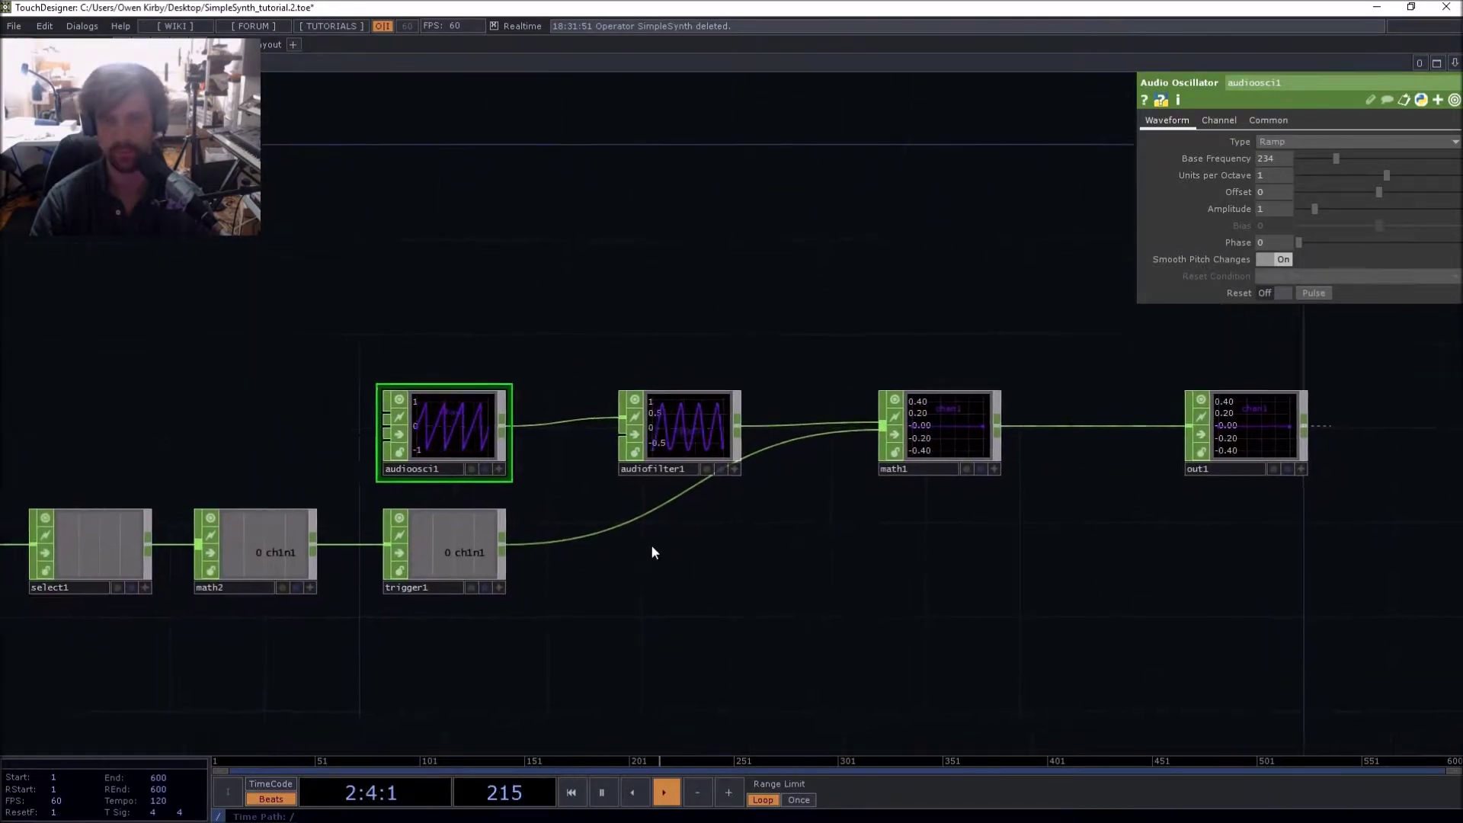
Turn on Specify Rate for trigger1 with a Sample Rate of 44100, and set its Attack Length to 0
{"action": "scroll", "coordinate": [496, 542], "scroll_direction": "up", "scroll_amount": 3}
{"action": "left_click", "coordinate": [496, 546]}
{"action": "left_click", "coordinate": [1280, 120]}
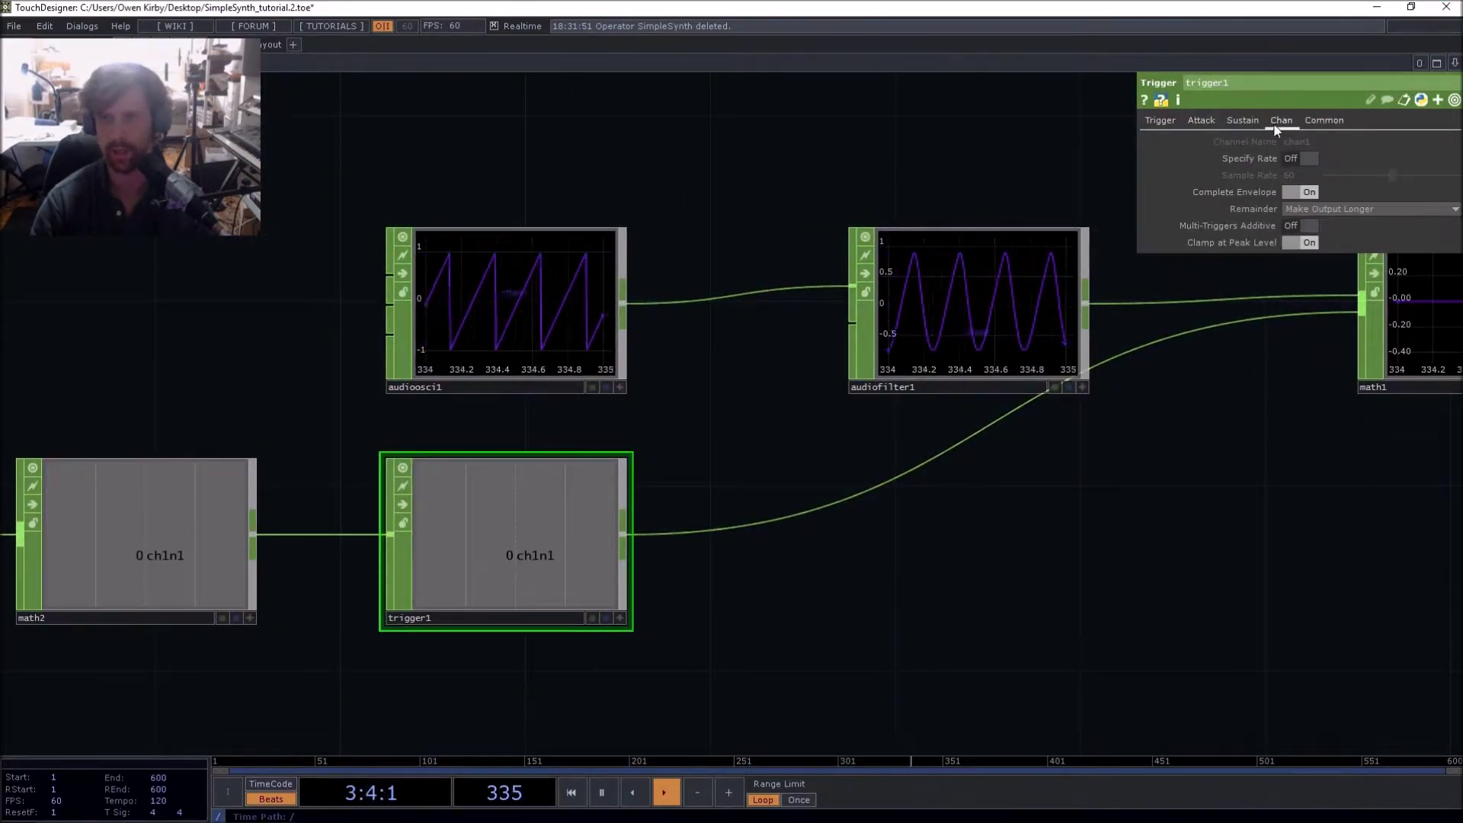
{"action": "left_click", "coordinate": [1297, 158]}
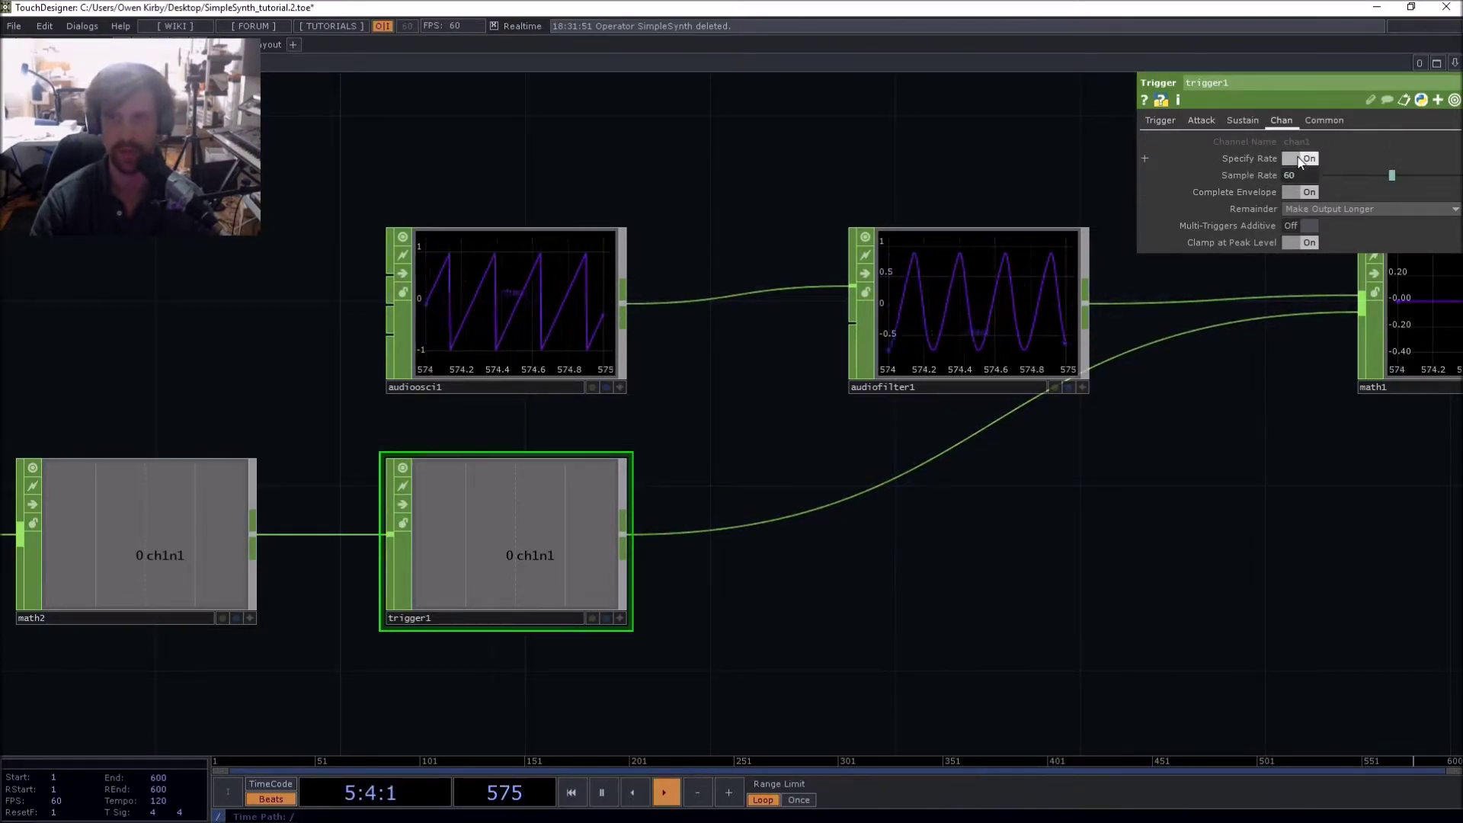
{"action": "left_click", "coordinate": [1145, 175]}
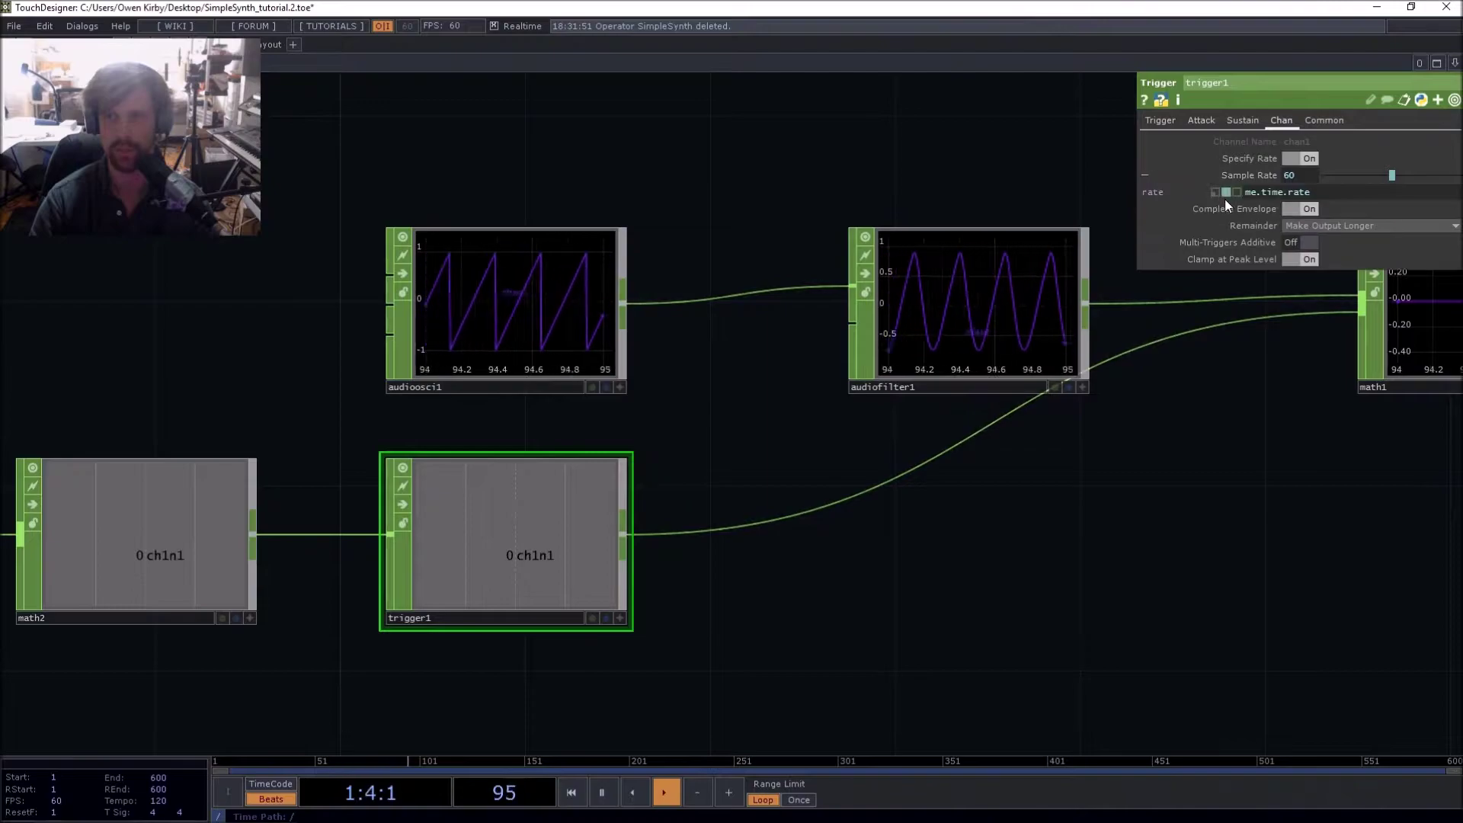
{"action": "left_click", "coordinate": [1226, 192]}
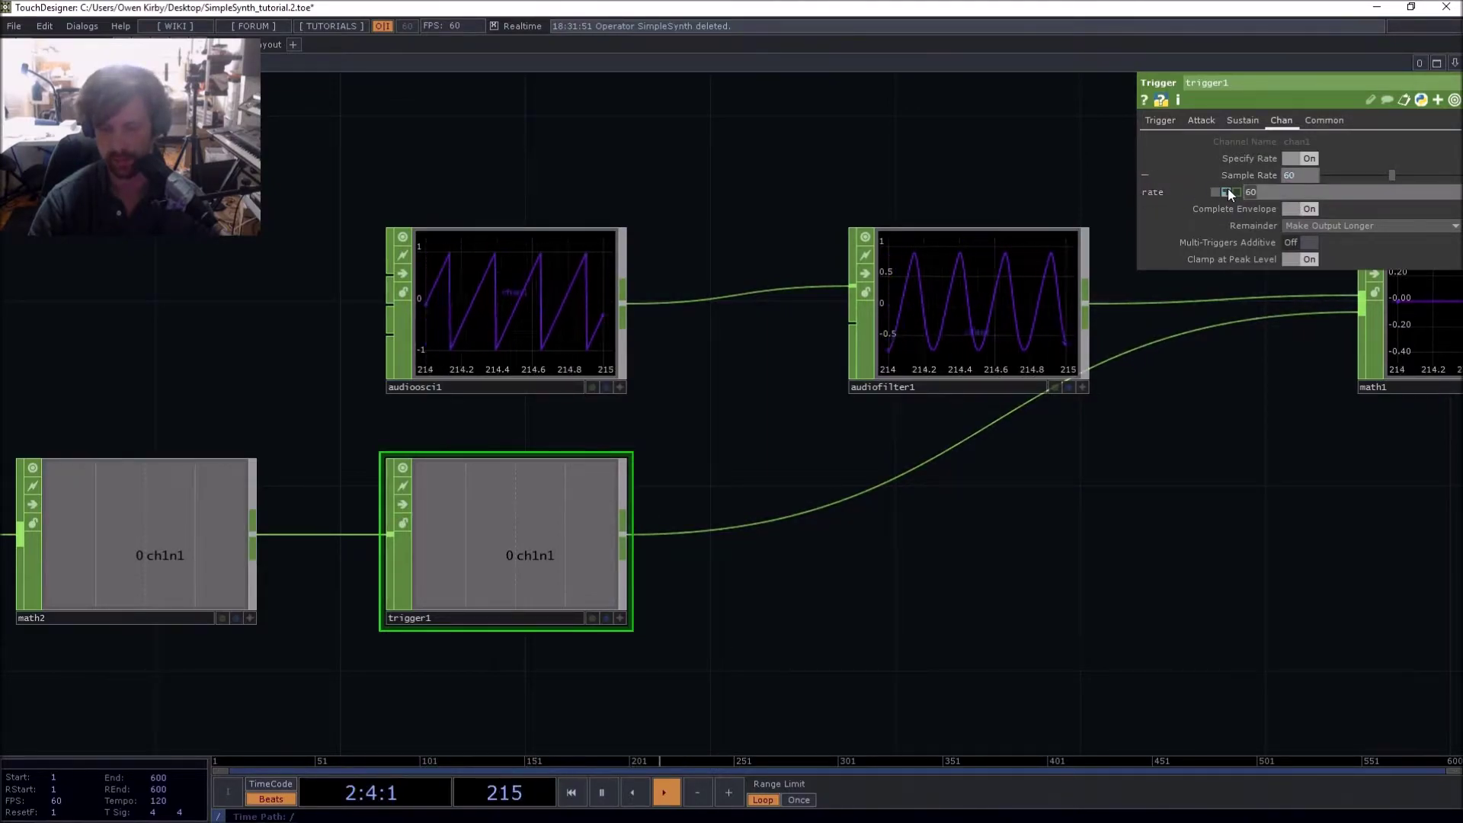
{"action": "type", "text": "441"}
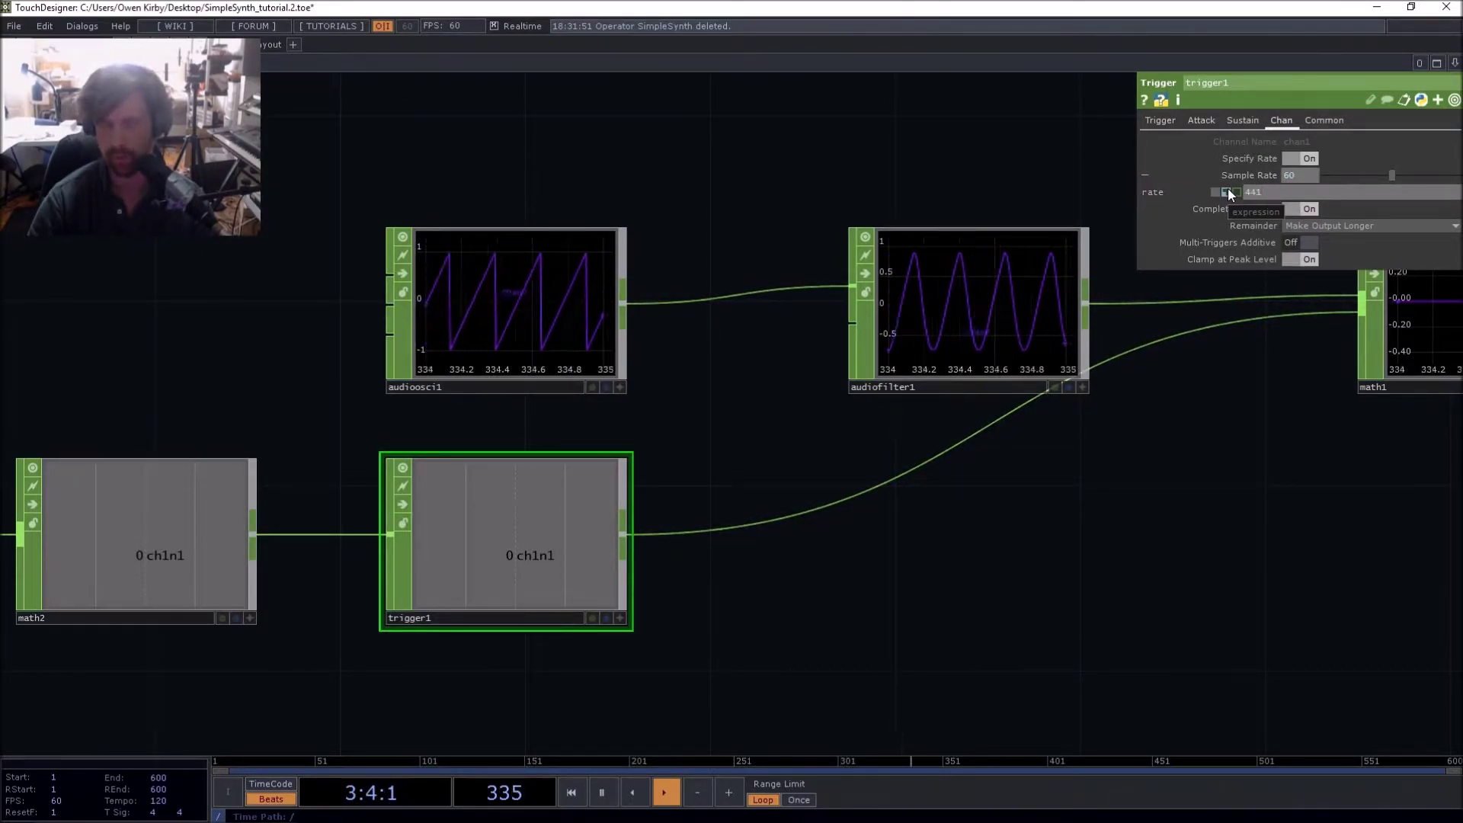
{"action": "type", "text": "00"}
{"action": "key", "text": "Return"}
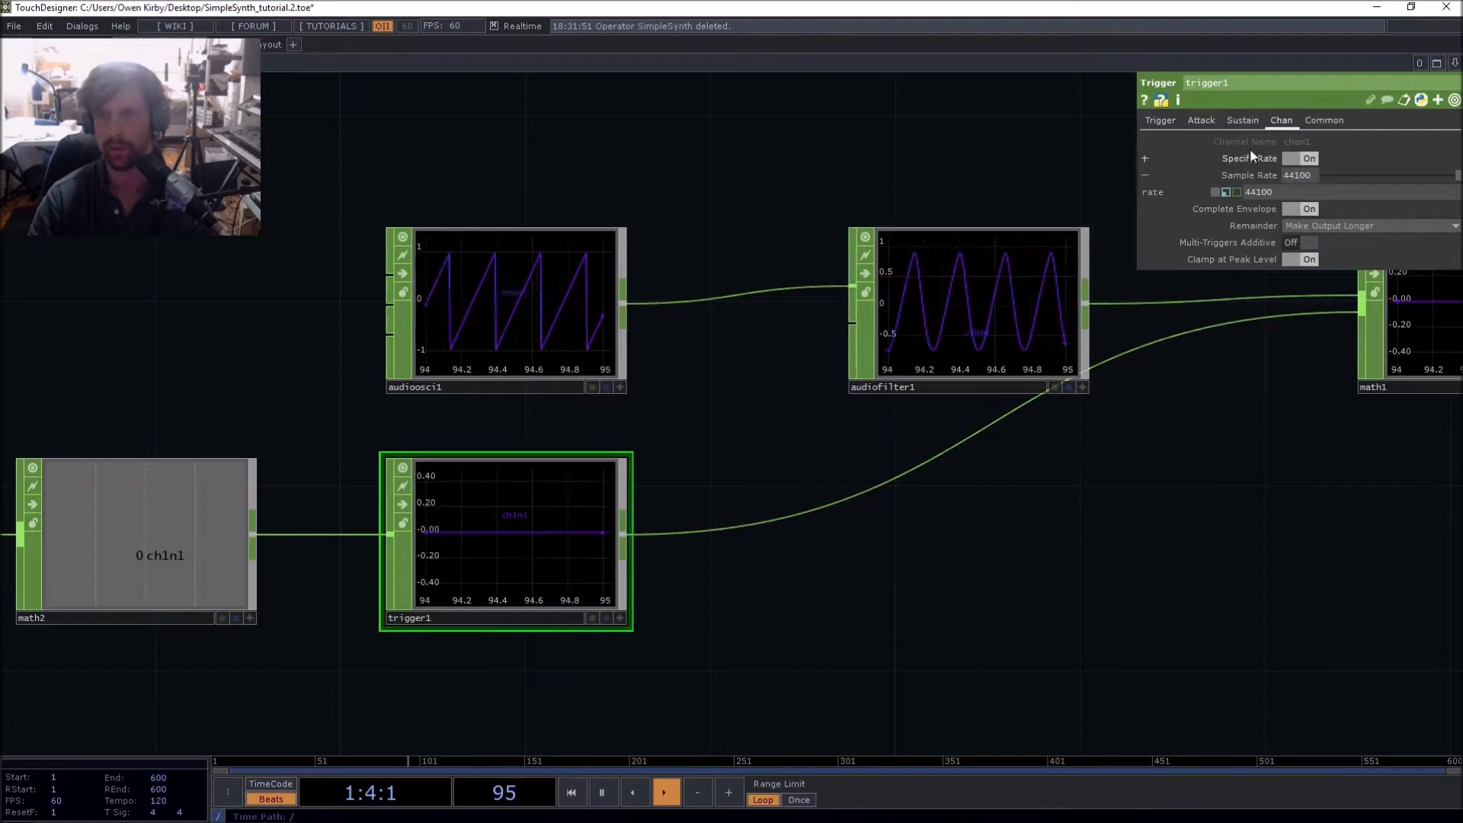
{"action": "left_click", "coordinate": [1200, 121]}
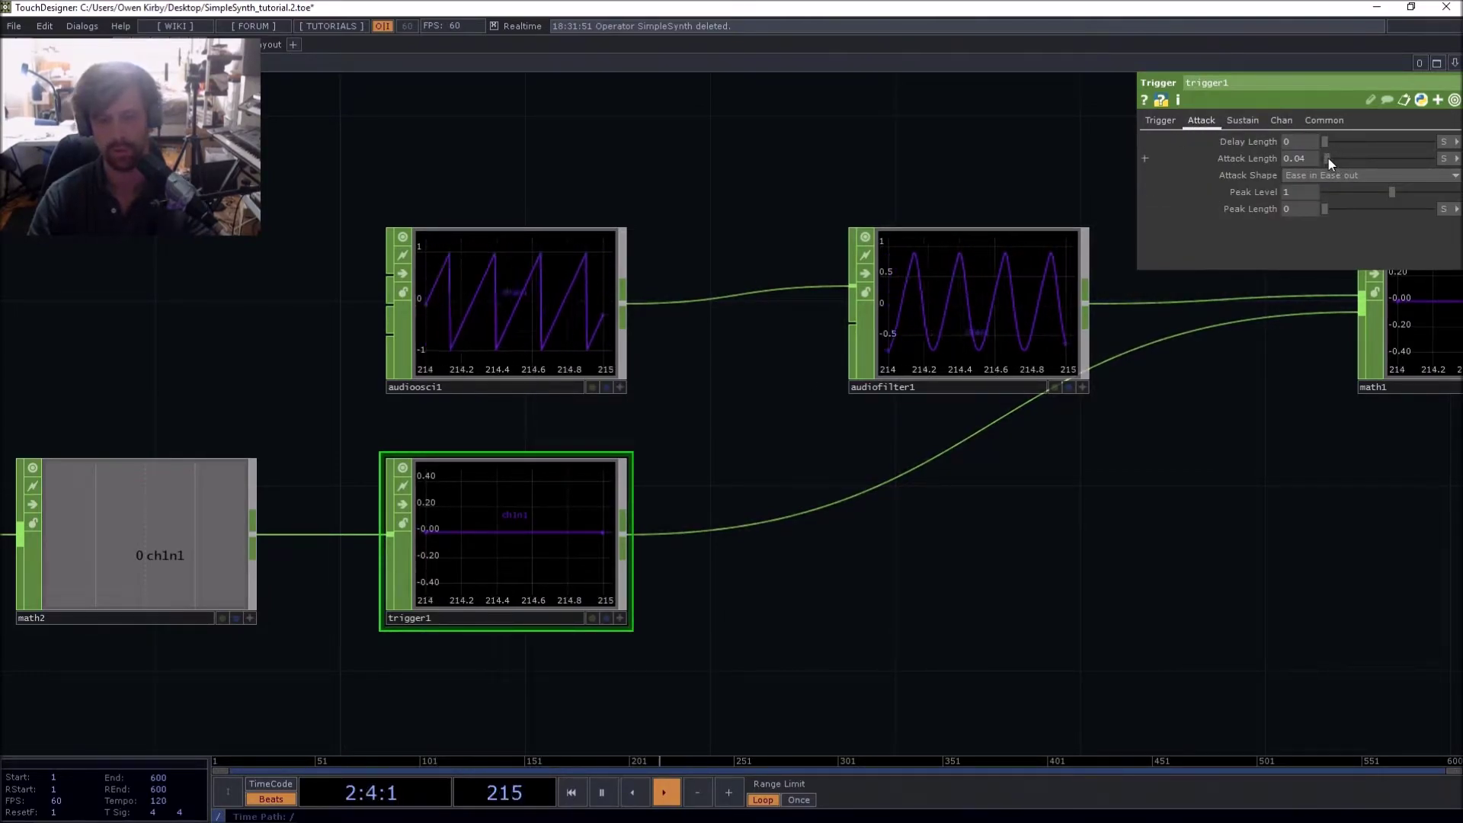
{"action": "left_click_drag", "start_coordinate": [1328, 159], "coordinate": [1325, 158]}
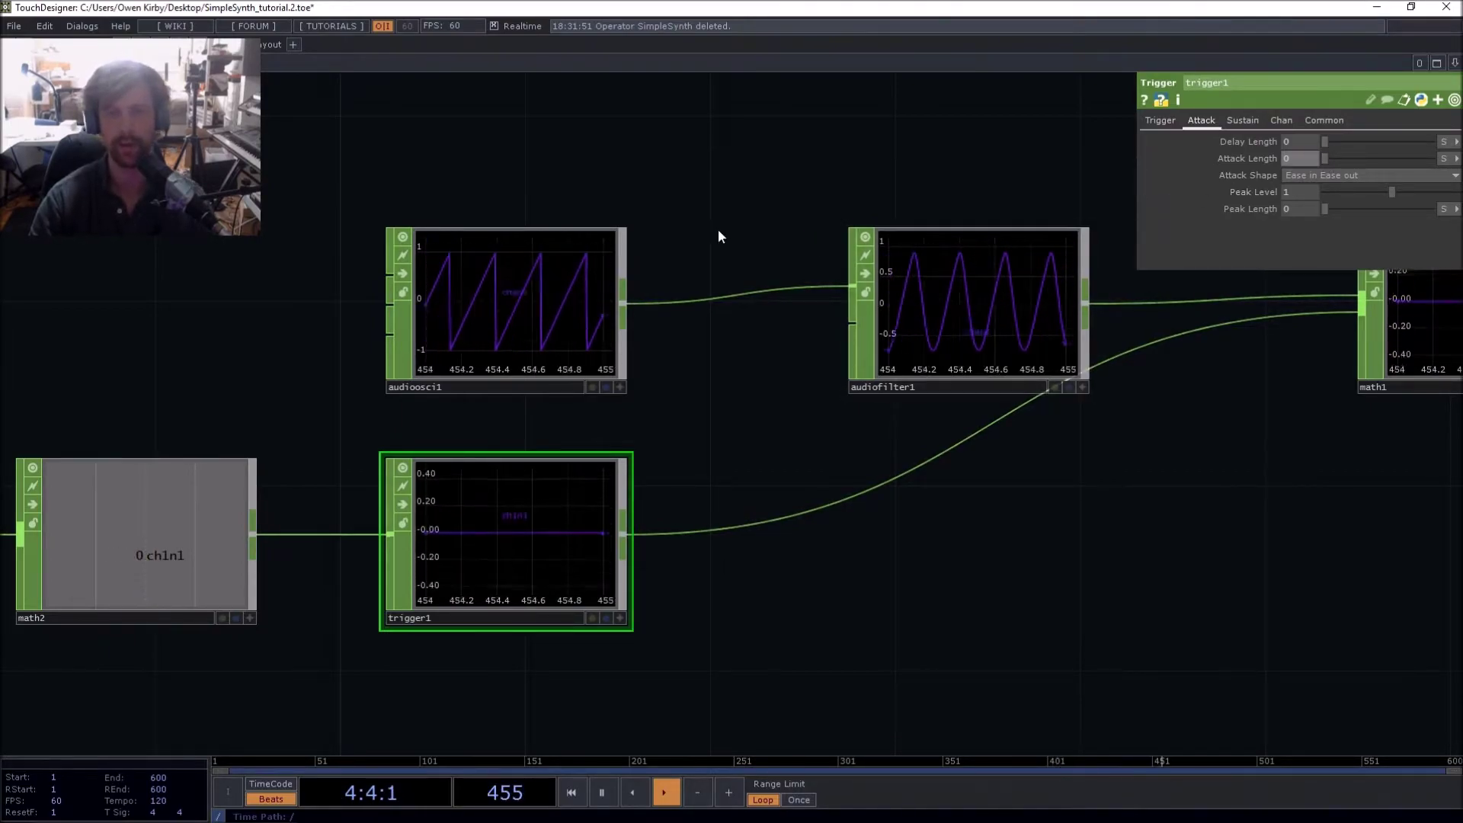
Wire trigger1's output into the second input of audiofilter1
{"action": "scroll", "coordinate": [716, 236], "scroll_direction": "down", "scroll_amount": 3}
{"action": "scroll", "coordinate": [738, 345], "scroll_direction": "up", "scroll_amount": 2}
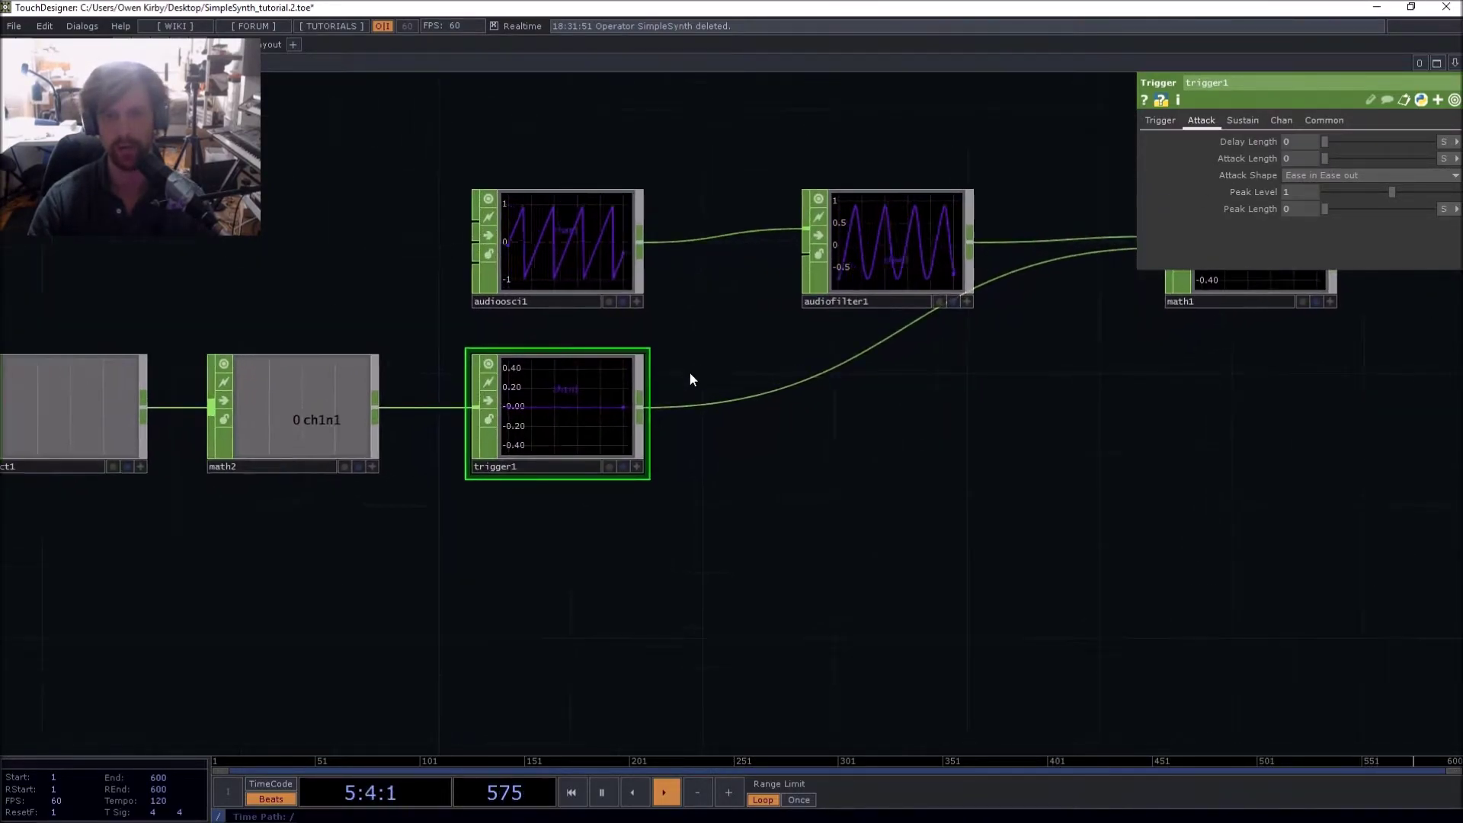
{"action": "left_click_drag", "start_coordinate": [639, 406], "coordinate": [797, 288]}
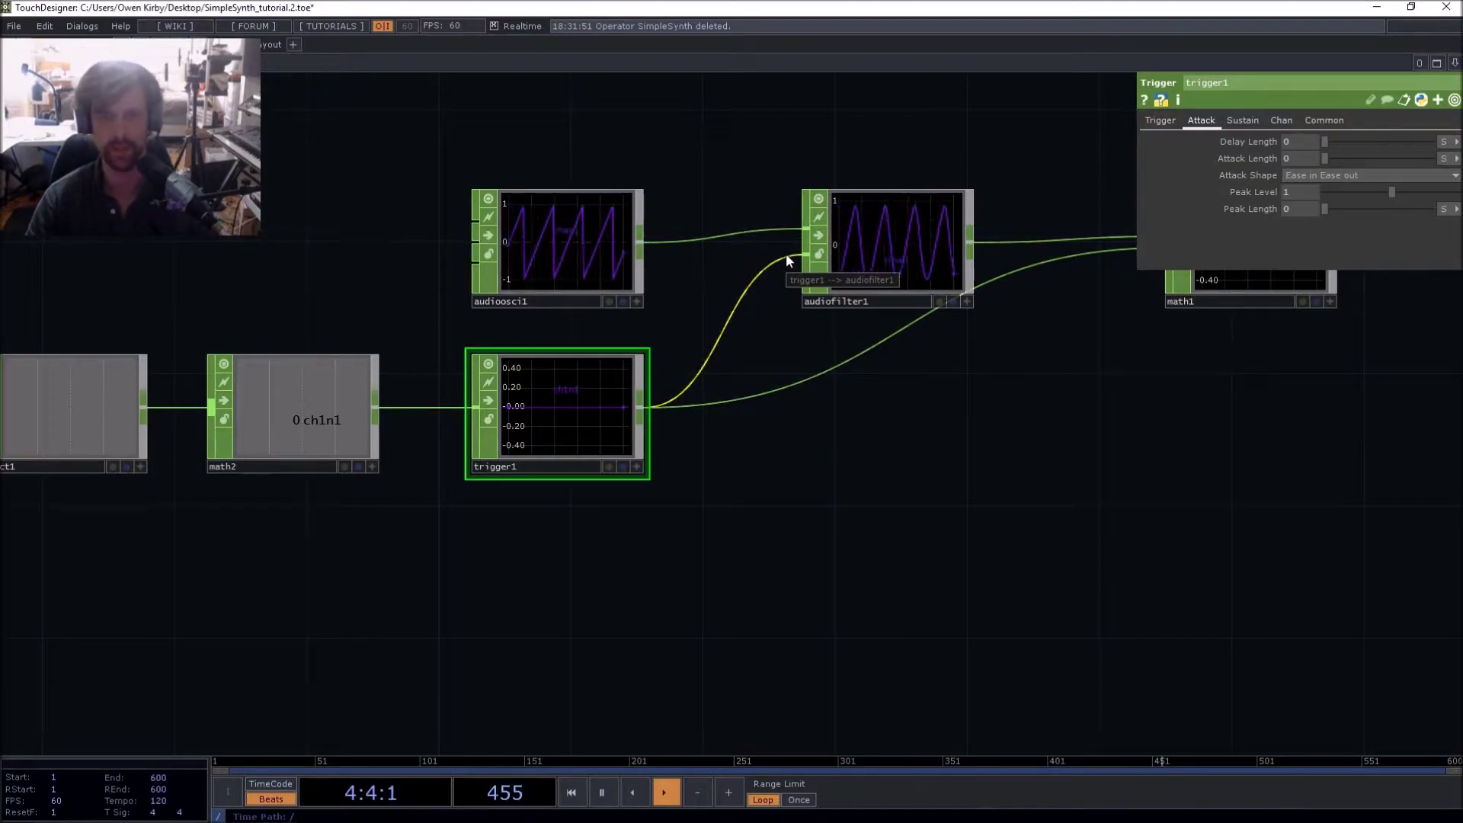
{"action": "scroll", "coordinate": [777, 231], "scroll_direction": "down", "scroll_amount": 3}
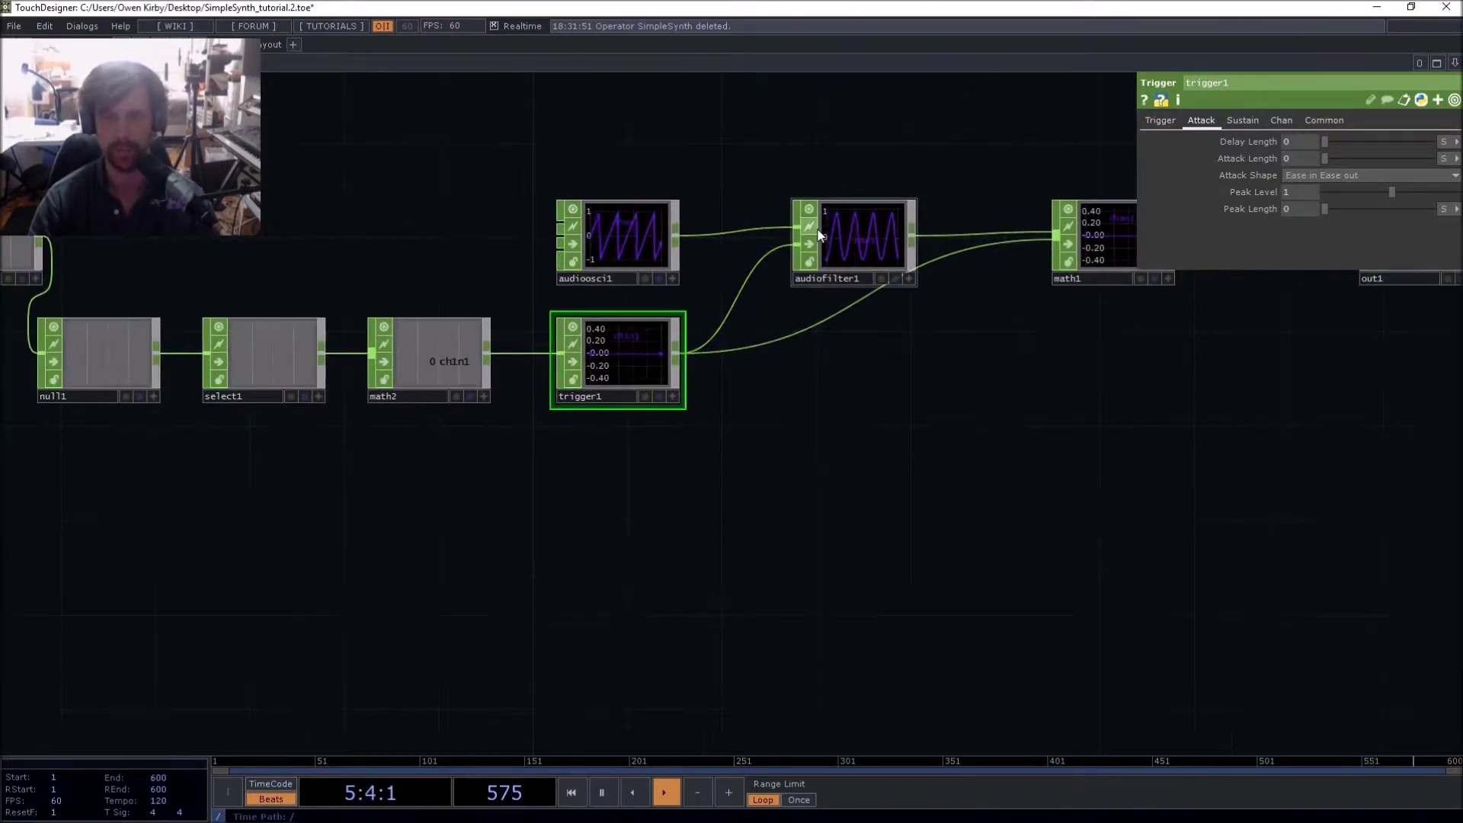
{"action": "right_click_drag", "start_coordinate": [628, 164], "coordinate": [651, 181]}
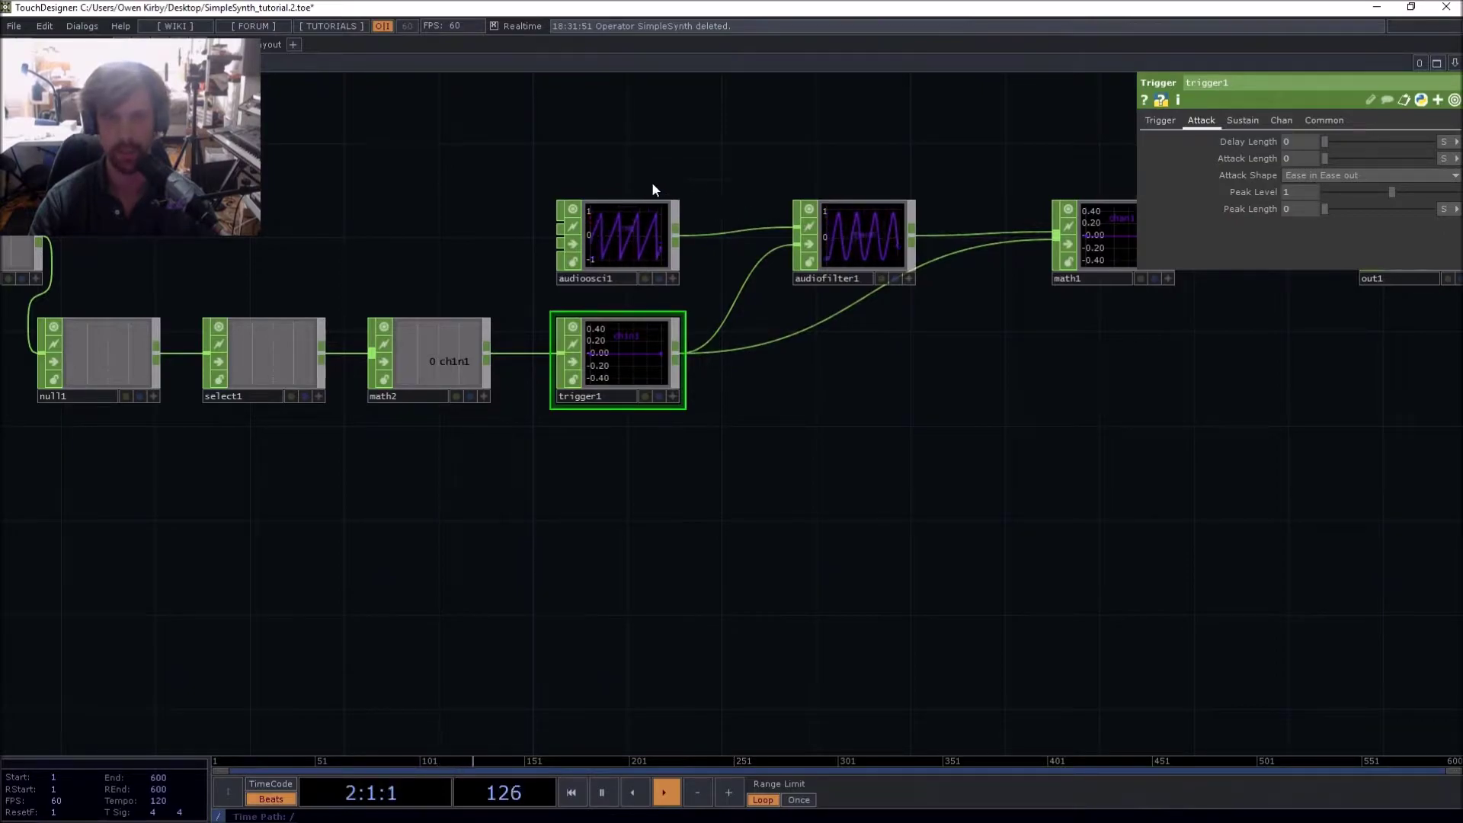
Set audiofilter1's logarithmic Filter Cutoff to 2.26
{"action": "left_click", "coordinate": [857, 216]}
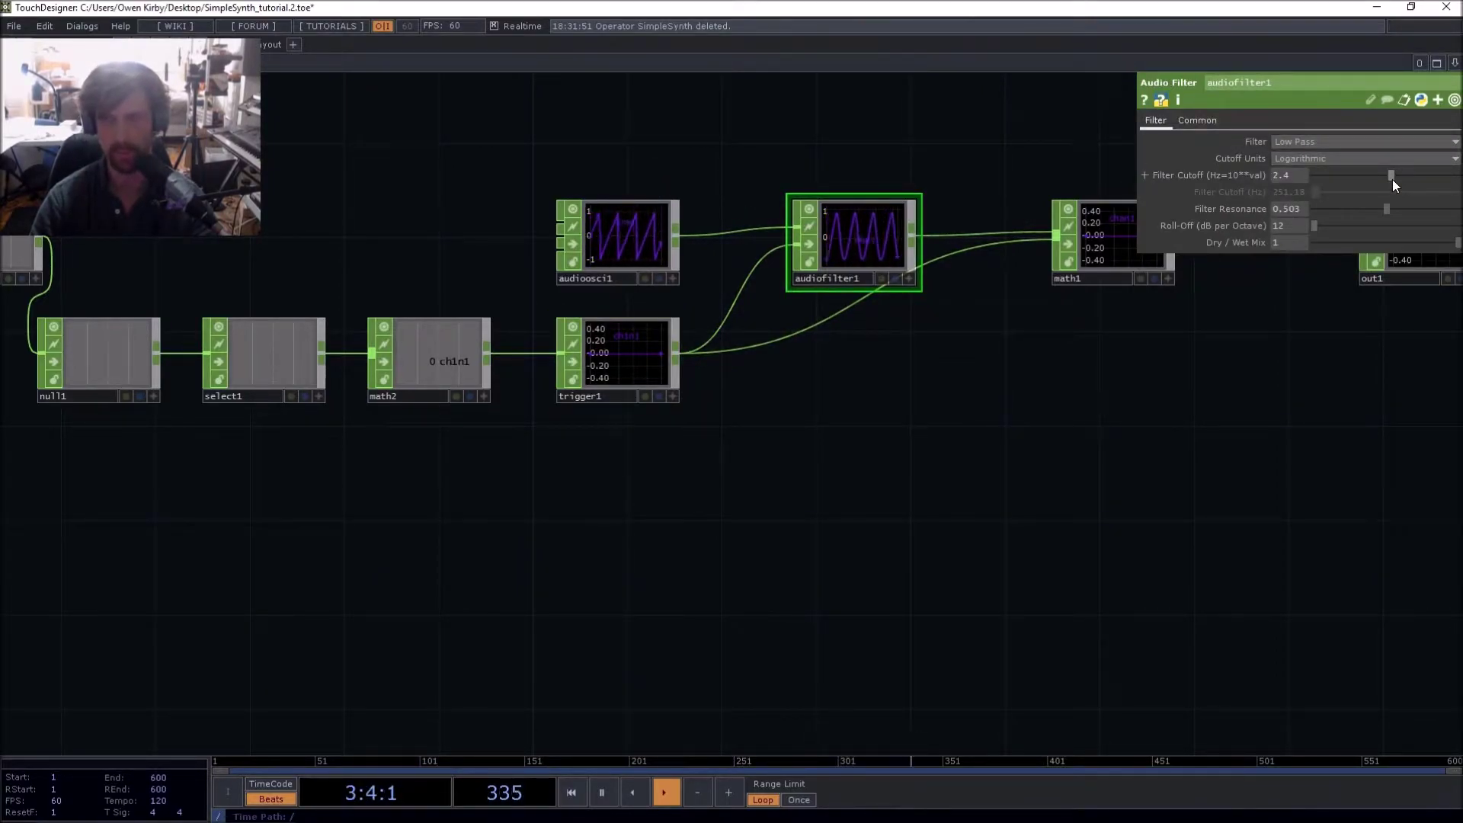
{"action": "left_click_drag", "start_coordinate": [1393, 179], "coordinate": [1388, 175]}
{"action": "left_click_drag", "start_coordinate": [677, 202], "coordinate": [653, 273]}
{"action": "right_click_drag", "start_coordinate": [595, 236], "coordinate": [809, 309]}
{"action": "mouse_move", "coordinate": [835, 297]}
{"action": "left_mouse_down"}
{"action": "mouse_move", "coordinate": [828, 244]}
{"action": "mouse_move", "coordinate": [828, 292]}
{"action": "left_mouse_up"}
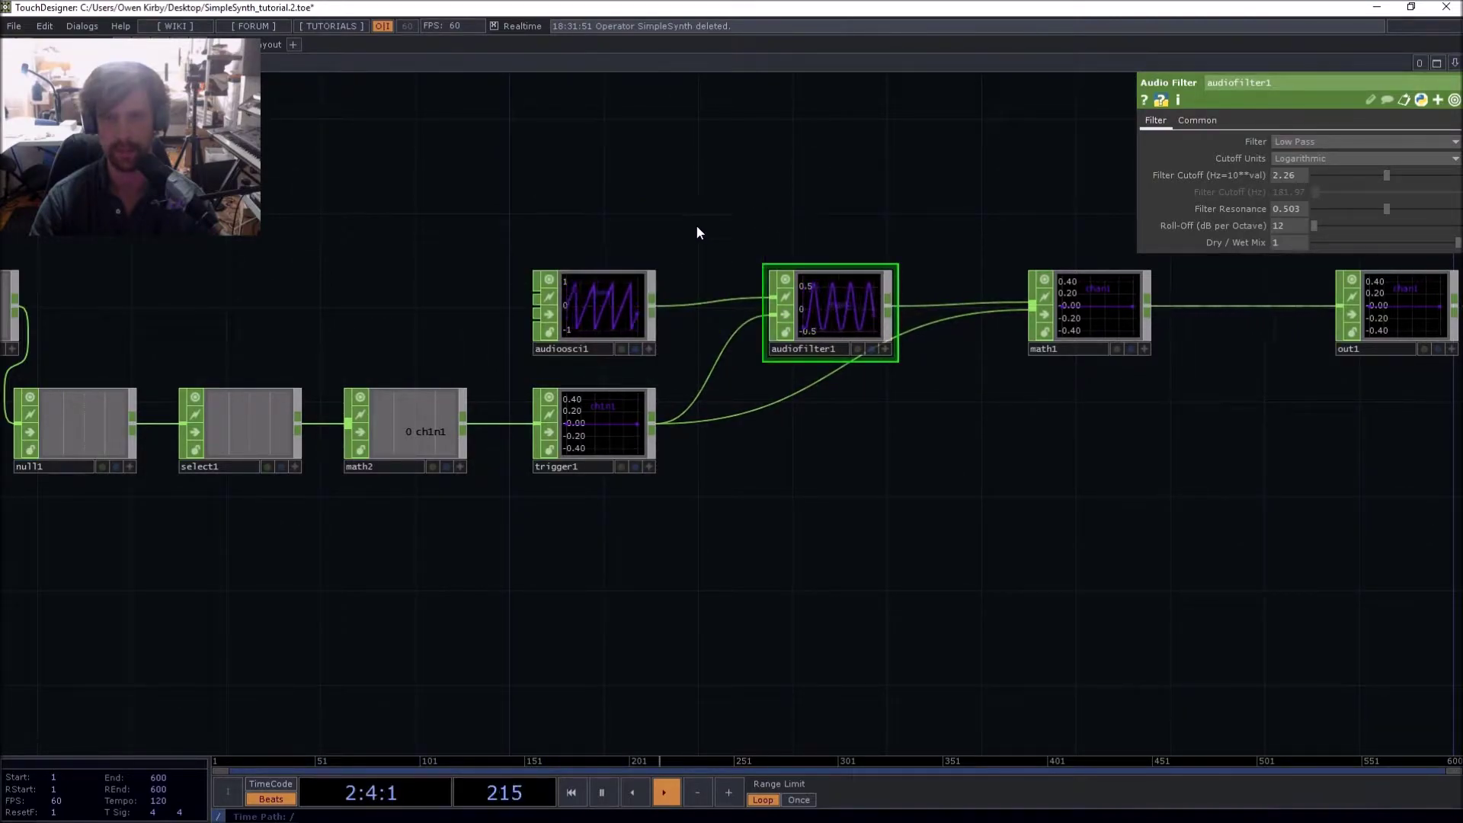
Add a Constant CHOP beside audioosci1 and wire it into the oscillator's first input
{"action": "left_click_drag", "start_coordinate": [704, 231], "coordinate": [749, 244]}
{"action": "left_click_drag", "start_coordinate": [646, 237], "coordinate": [833, 212]}
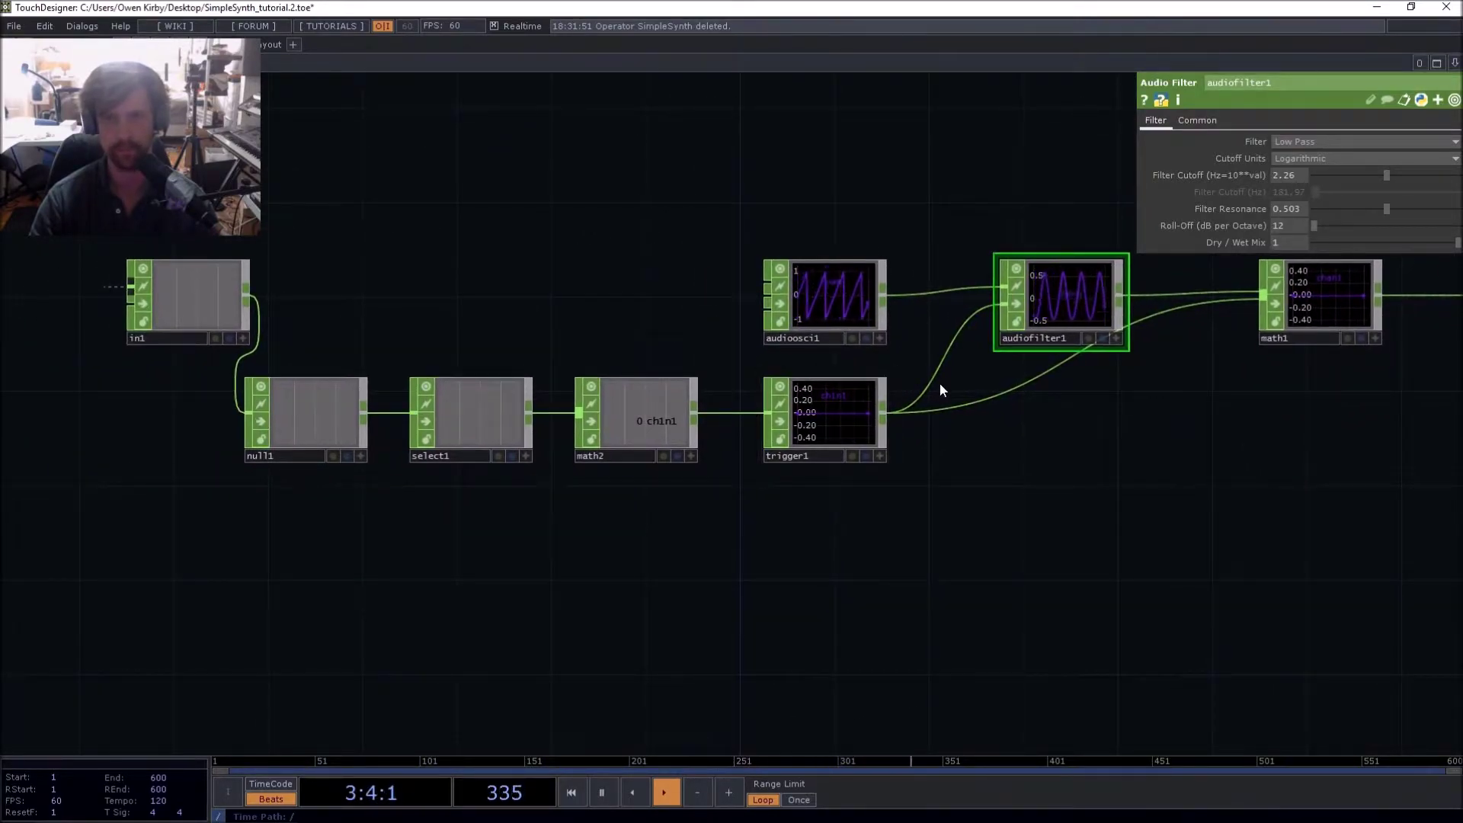
{"action": "left_click_drag", "start_coordinate": [584, 201], "coordinate": [619, 359]}
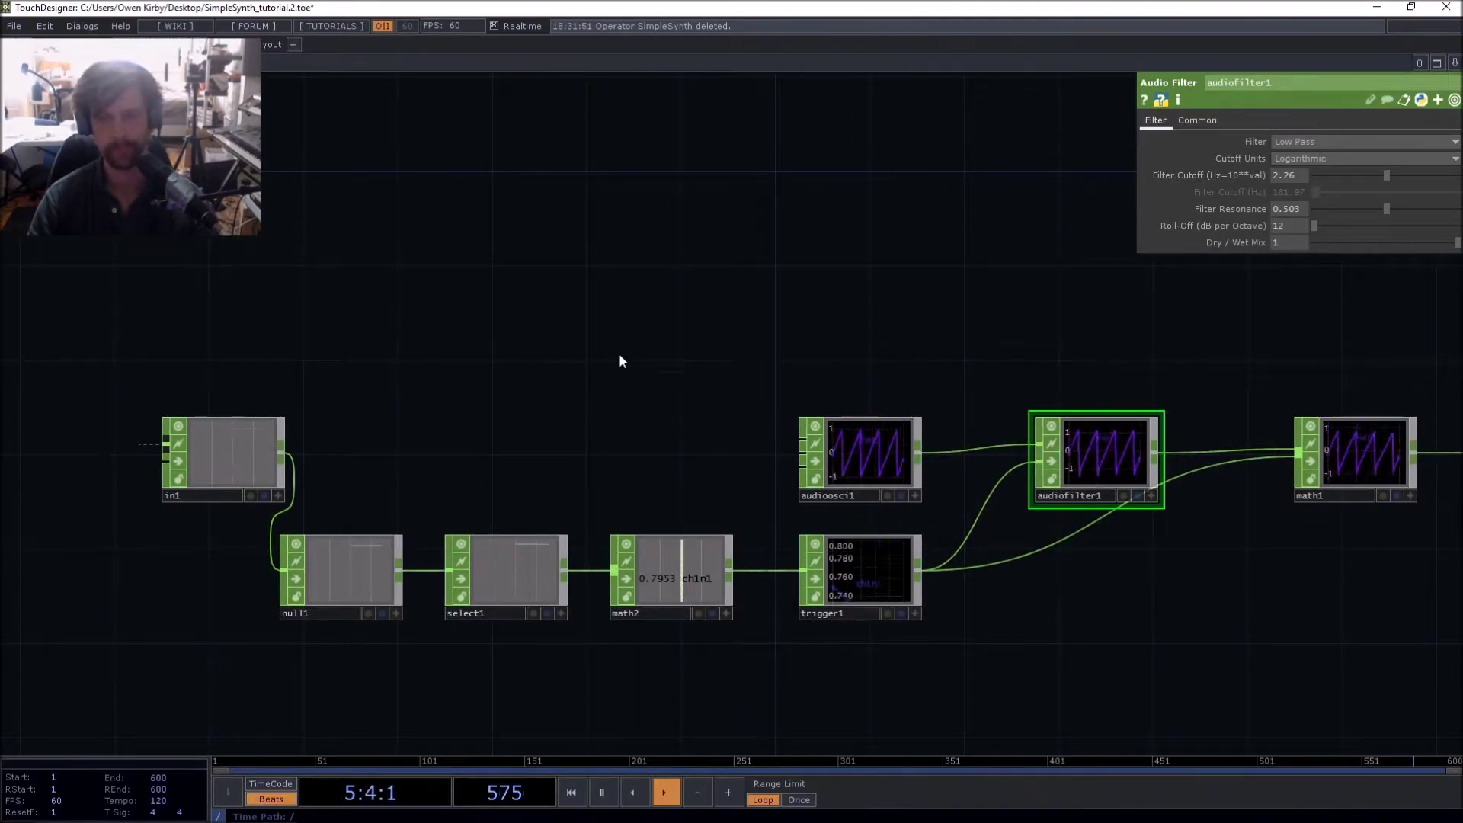
{"action": "left_click_drag", "start_coordinate": [647, 343], "coordinate": [604, 330]}
{"action": "key", "text": "Tab"}
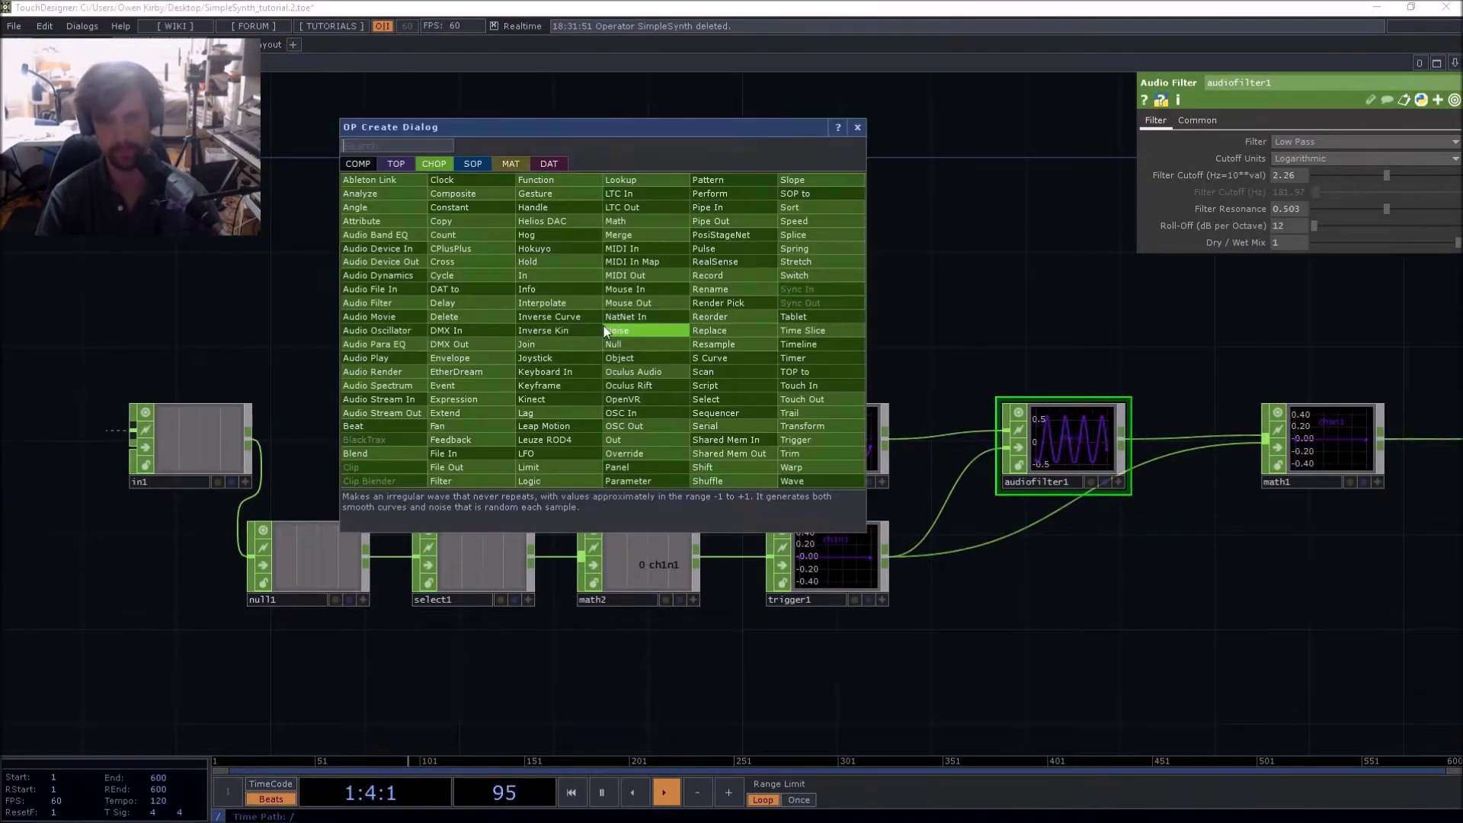
{"action": "left_click", "coordinate": [468, 207]}
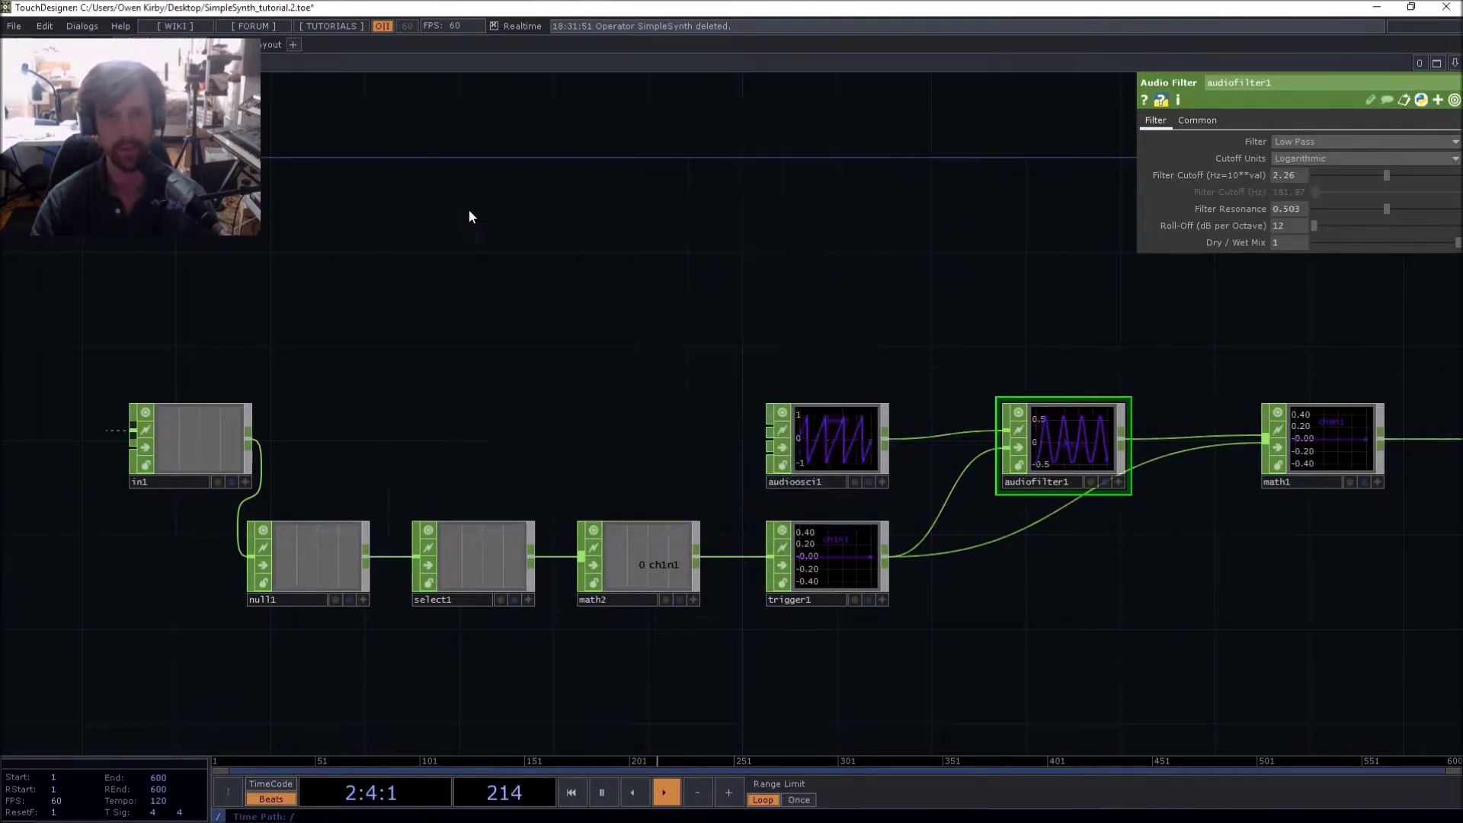
{"action": "left_click", "coordinate": [634, 445]}
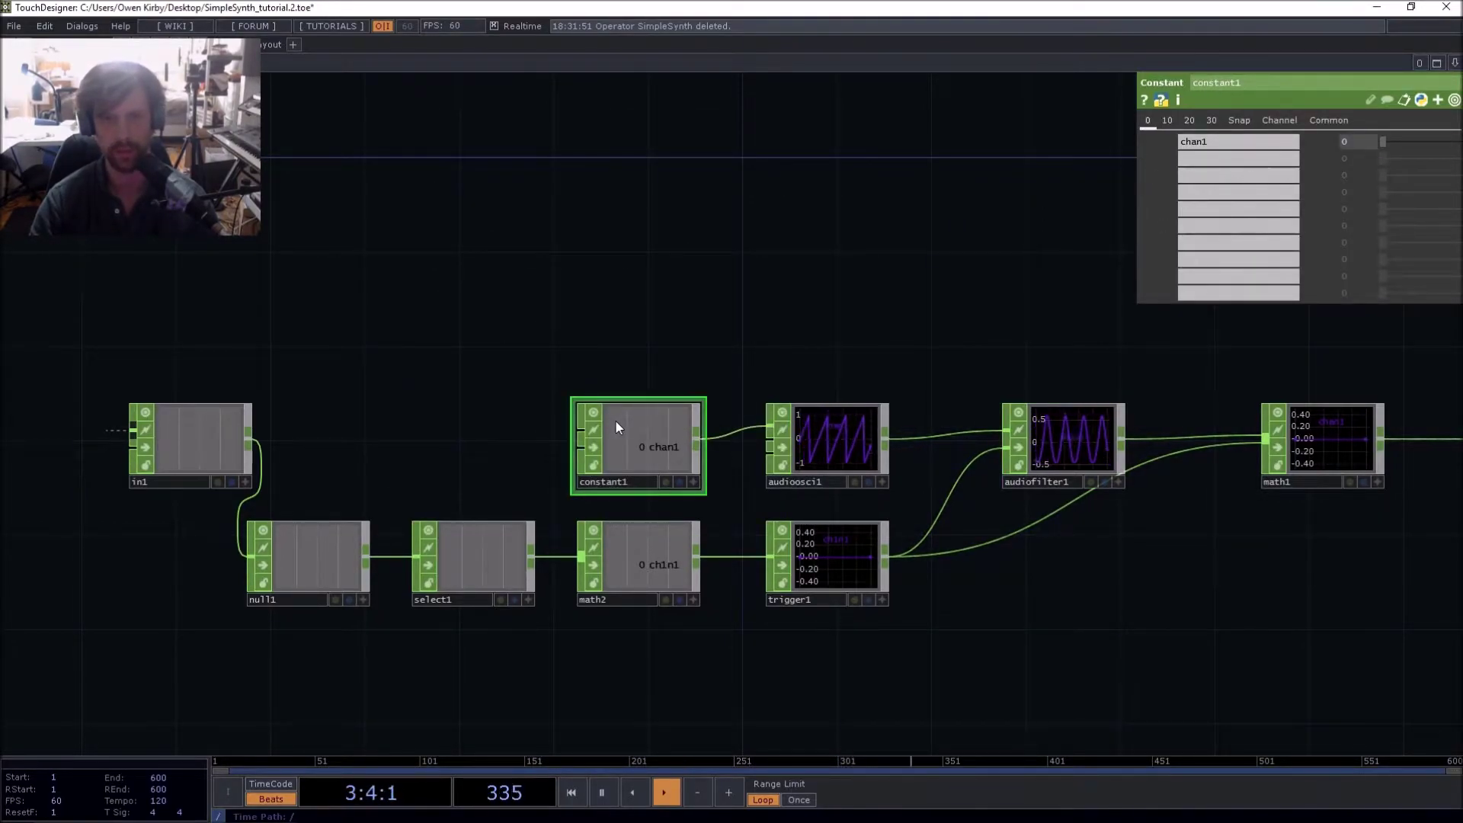
Examine audioosci1's pitch control input and the MIDI note channels carried by null1
{"action": "scroll", "coordinate": [829, 376], "scroll_direction": "up", "scroll_amount": 5}
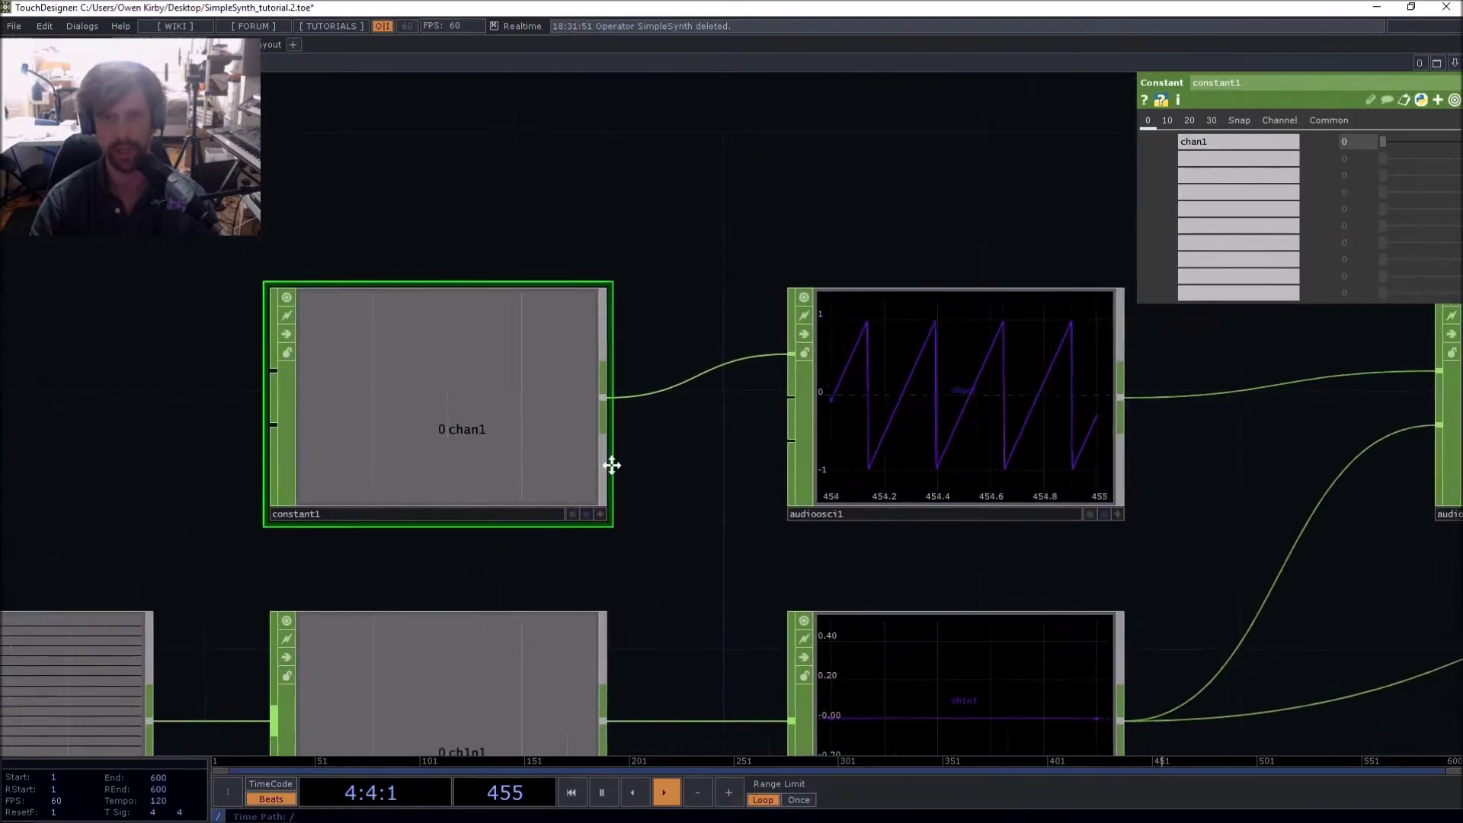
{"action": "scroll", "coordinate": [610, 472], "scroll_direction": "up", "scroll_amount": 5}
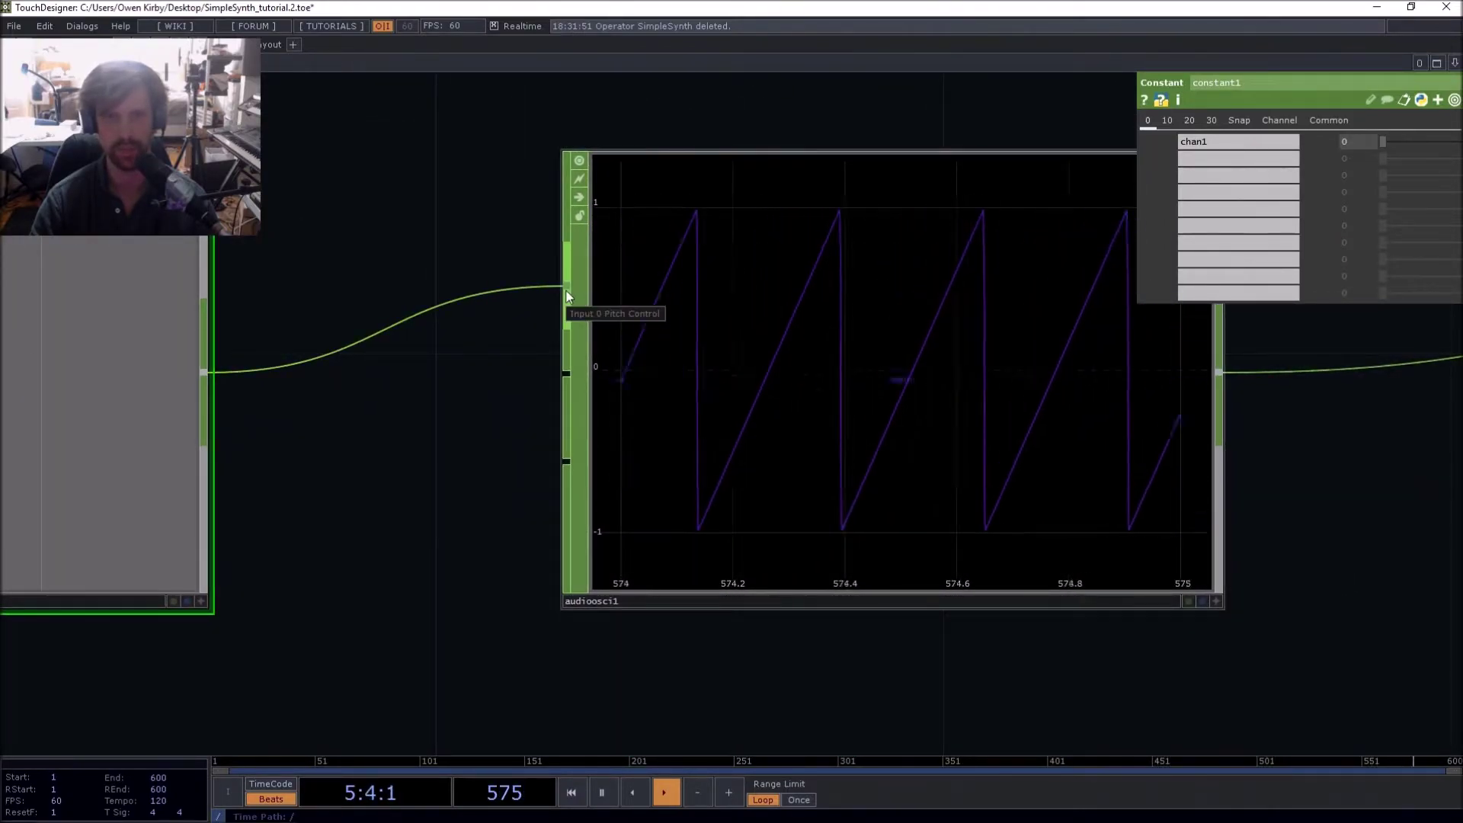
{"action": "left_click_drag", "start_coordinate": [480, 277], "coordinate": [775, 389]}
{"action": "left_click_drag", "start_coordinate": [709, 335], "coordinate": [797, 331]}
{"action": "left_click_drag", "start_coordinate": [1385, 143], "coordinate": [1351, 154]}
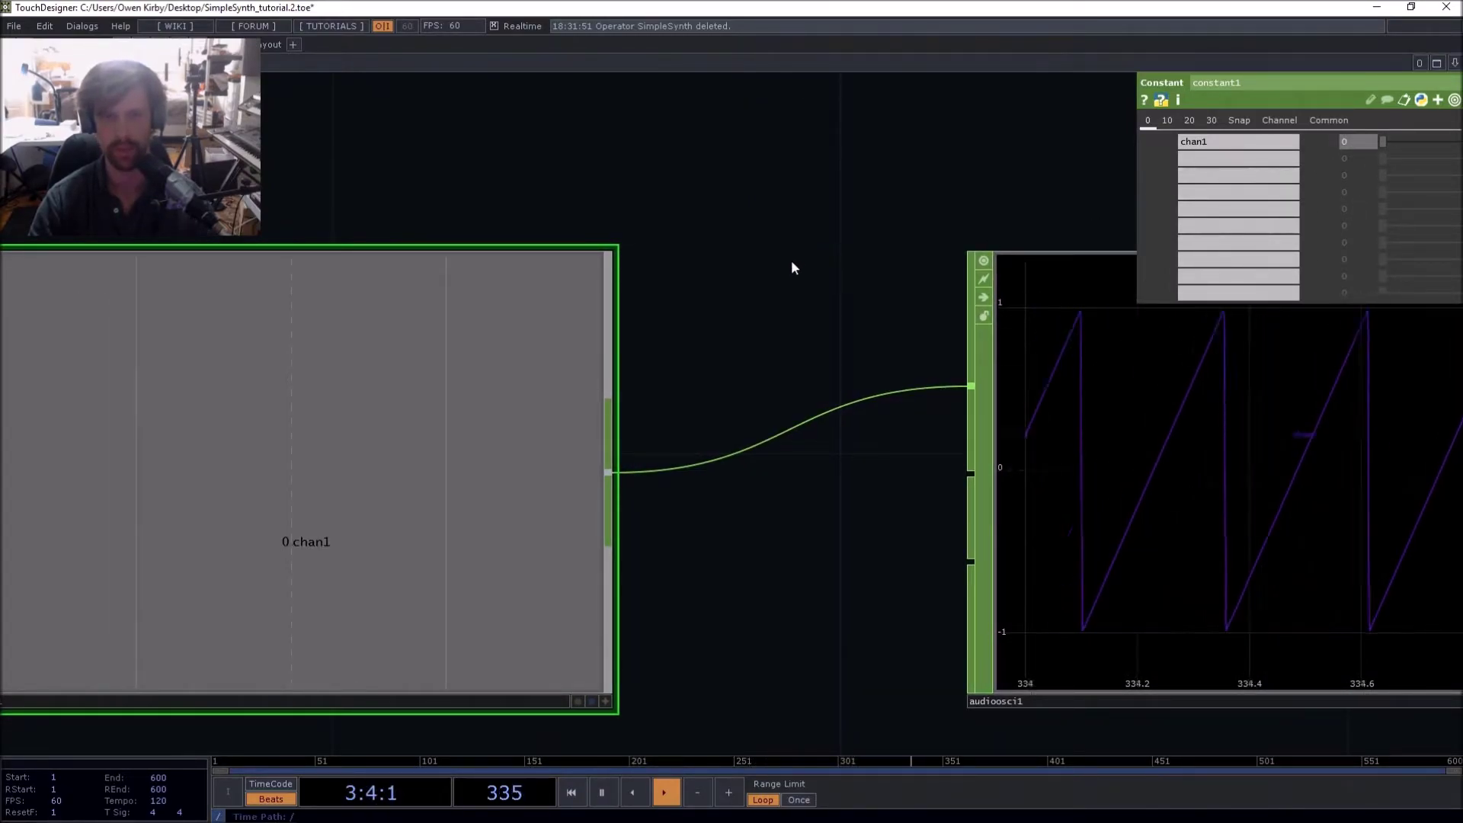
{"action": "scroll", "coordinate": [669, 392], "scroll_direction": "down", "scroll_amount": 10}
{"action": "scroll", "coordinate": [632, 397], "scroll_direction": "up", "scroll_amount": 5}
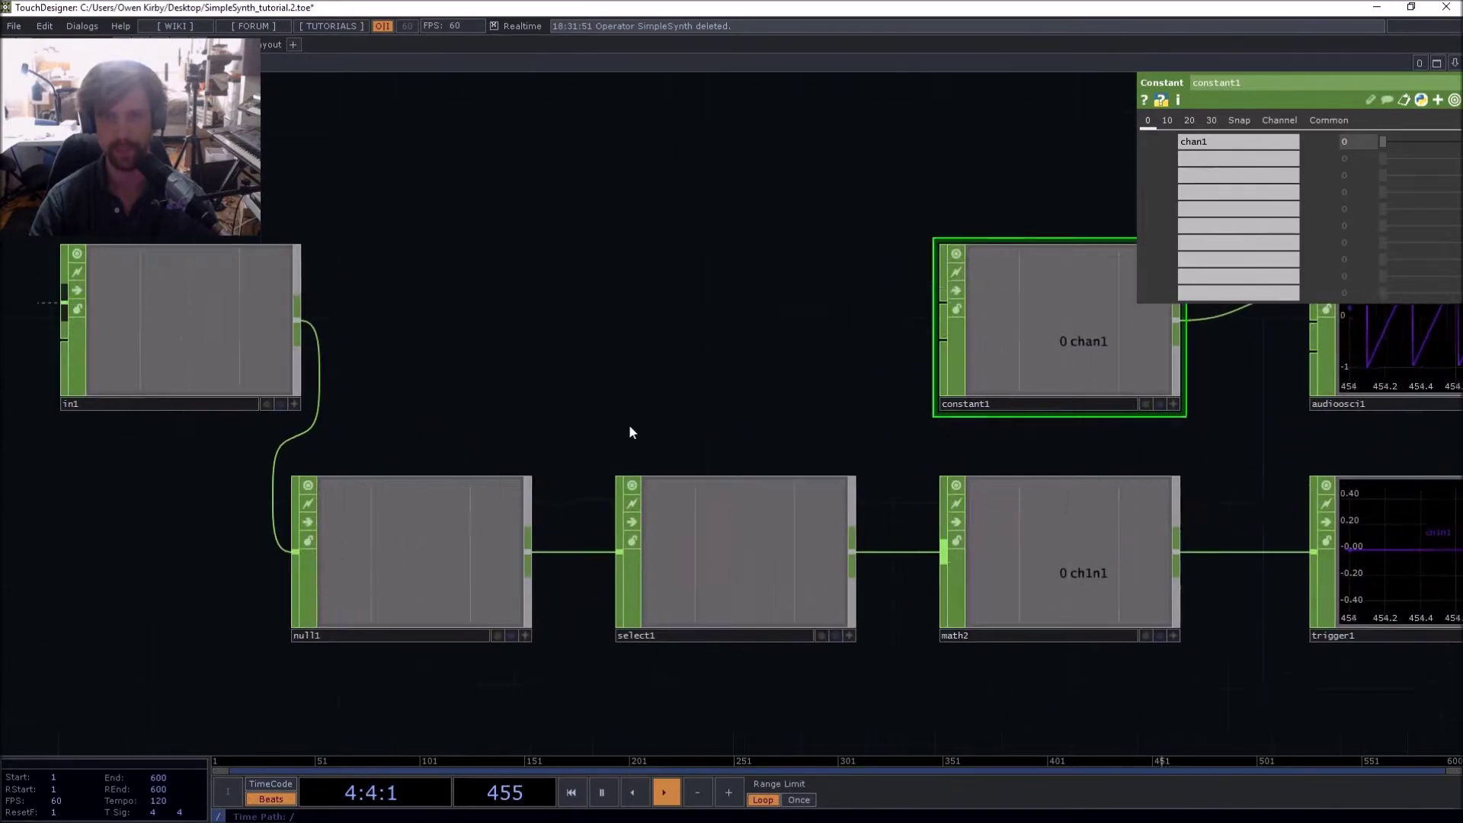
{"action": "scroll", "coordinate": [656, 419], "scroll_direction": "up", "scroll_amount": 5}
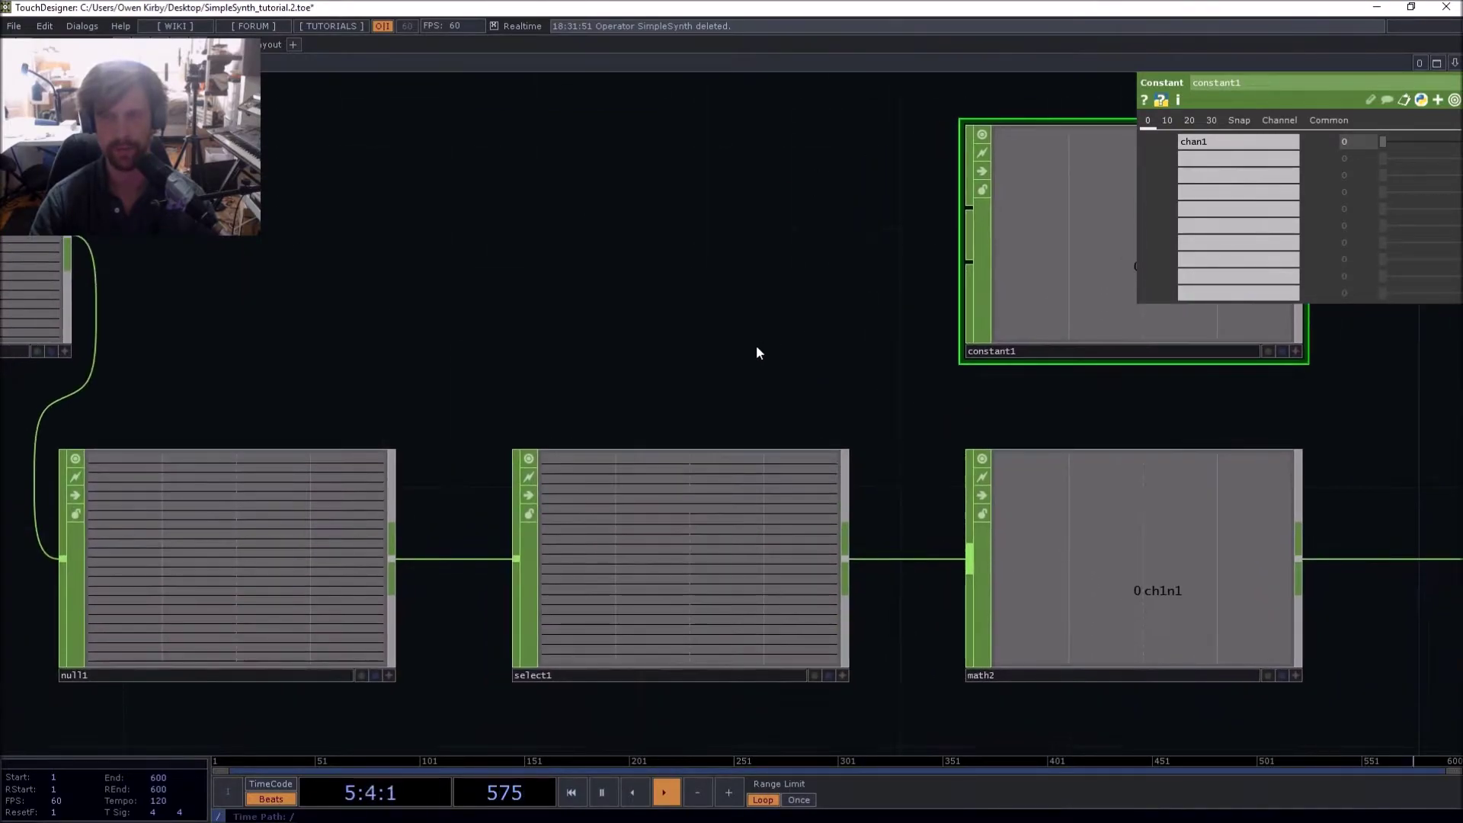
{"action": "scroll", "coordinate": [747, 348], "scroll_direction": "down", "scroll_amount": 3}
{"action": "scroll", "coordinate": [683, 316], "scroll_direction": "up", "scroll_amount": 4}
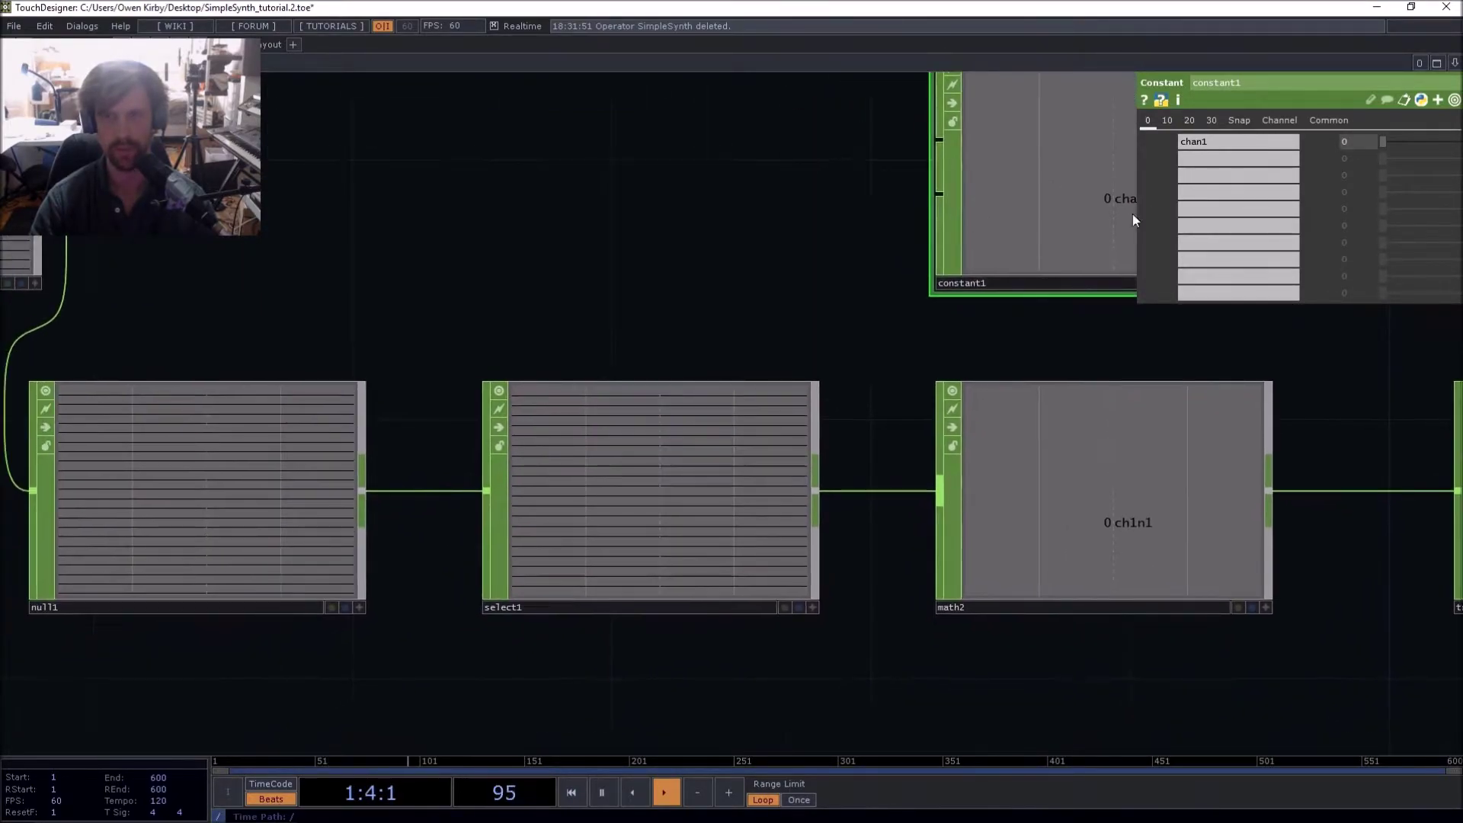
{"action": "scroll", "coordinate": [660, 477], "scroll_direction": "up", "scroll_amount": 5}
{"action": "scroll", "coordinate": [679, 381], "scroll_direction": "down", "scroll_amount": 5}
{"action": "scroll", "coordinate": [547, 333], "scroll_direction": "up", "scroll_amount": 3}
{"action": "scroll", "coordinate": [546, 332], "scroll_direction": "up", "scroll_amount": 6}
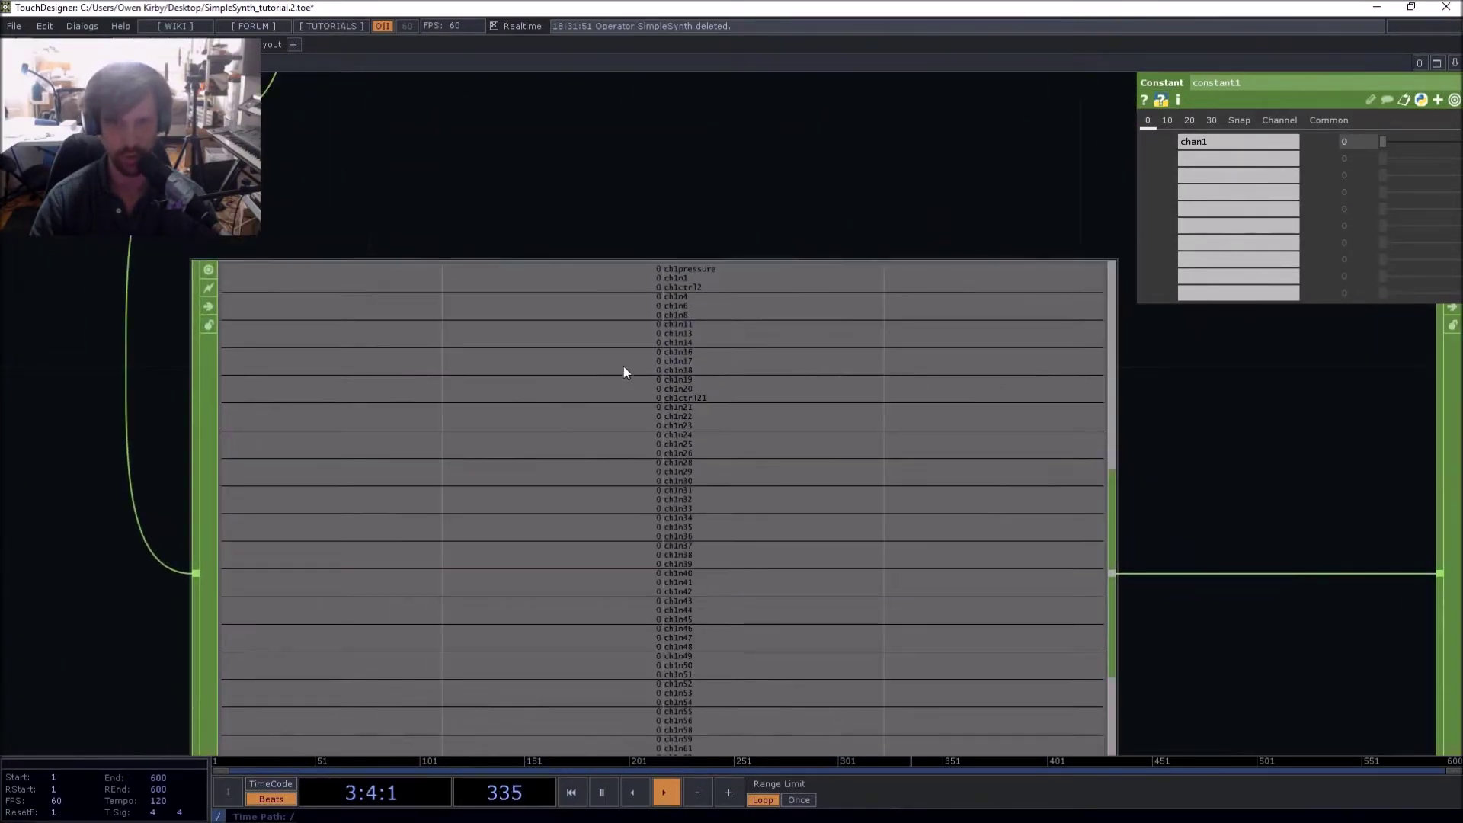
{"action": "left_click_drag", "start_coordinate": [1225, 679], "coordinate": [1011, 639]}
{"action": "scroll", "coordinate": [477, 267], "scroll_direction": "up", "scroll_amount": 3}
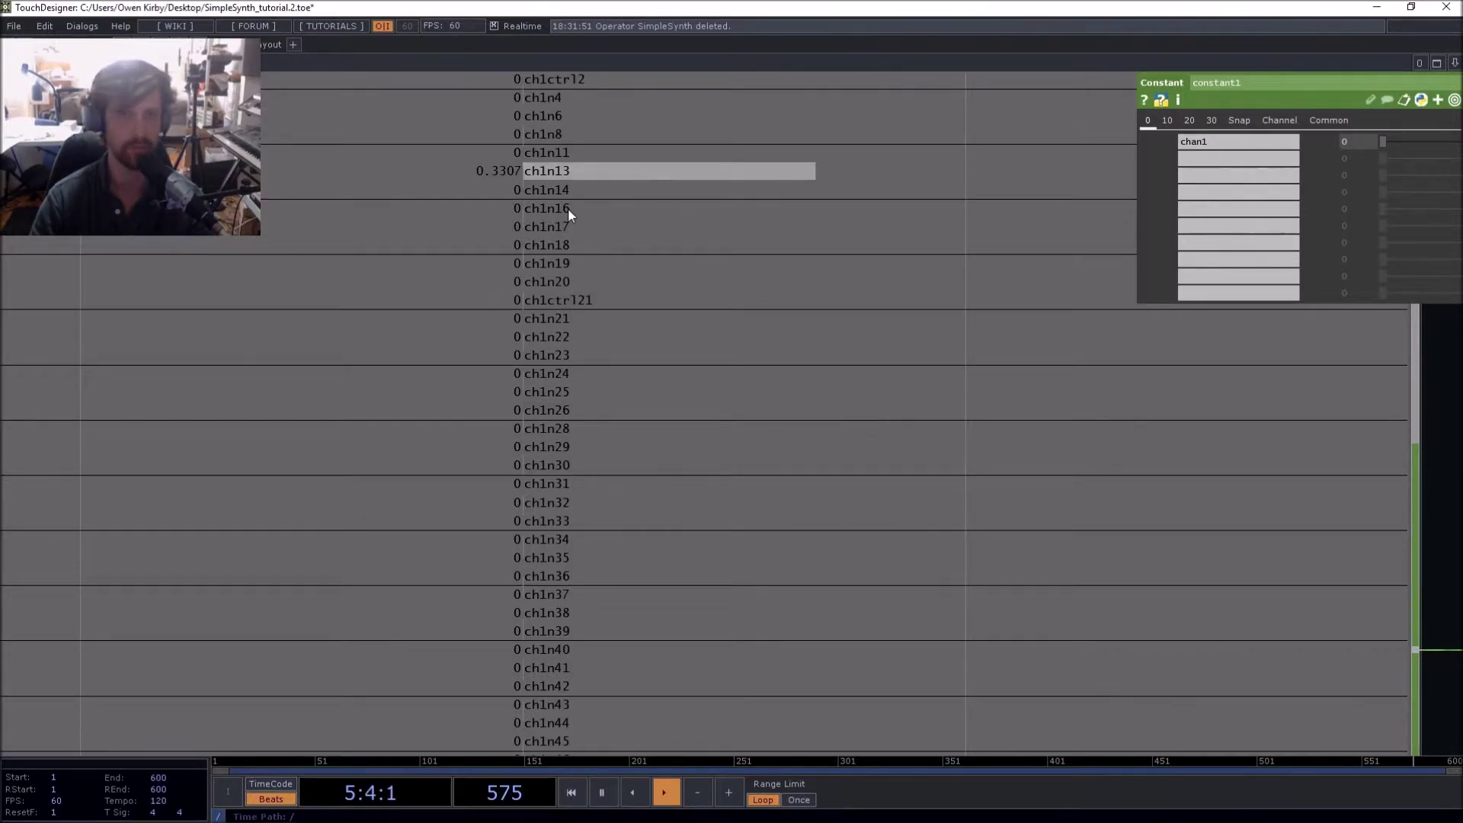
{"action": "scroll", "coordinate": [569, 233], "scroll_direction": "down", "scroll_amount": 5}
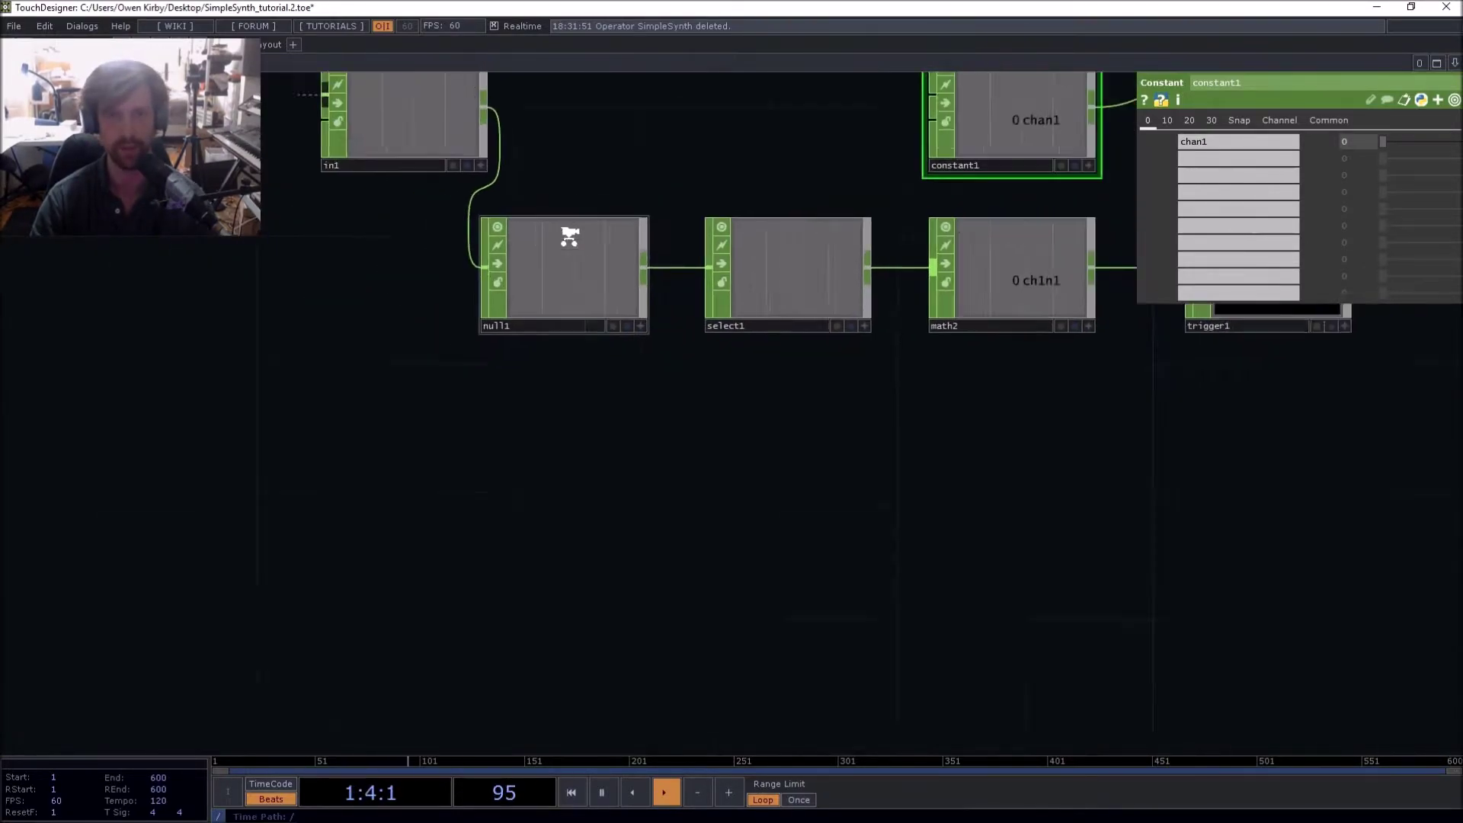
Move in1, null1 and select1 farther away from math2 to free up space in the network
{"action": "left_click_drag", "start_coordinate": [657, 343], "coordinate": [685, 400]}
{"action": "left_click_drag", "start_coordinate": [582, 359], "coordinate": [379, 359]}
{"action": "right_click_drag", "start_coordinate": [706, 441], "coordinate": [727, 467]}
{"action": "left_click_drag", "start_coordinate": [752, 446], "coordinate": [613, 445]}
Branch a Null CHOP off select1's output and place it above the existing chain
{"action": "left_click", "coordinate": [635, 348]}
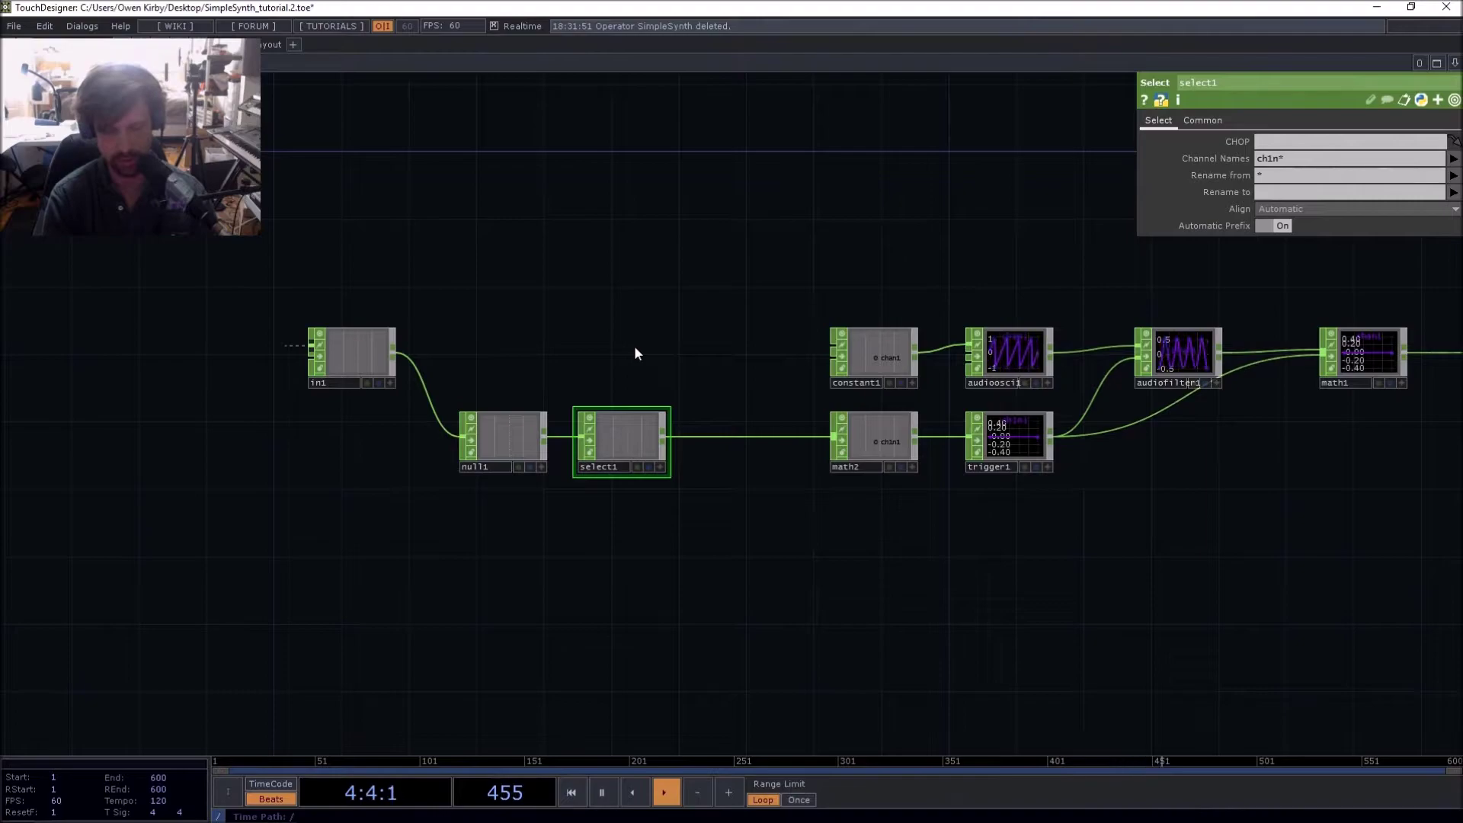
{"action": "key", "text": "Tab"}
{"action": "left_click", "coordinate": [673, 366]}
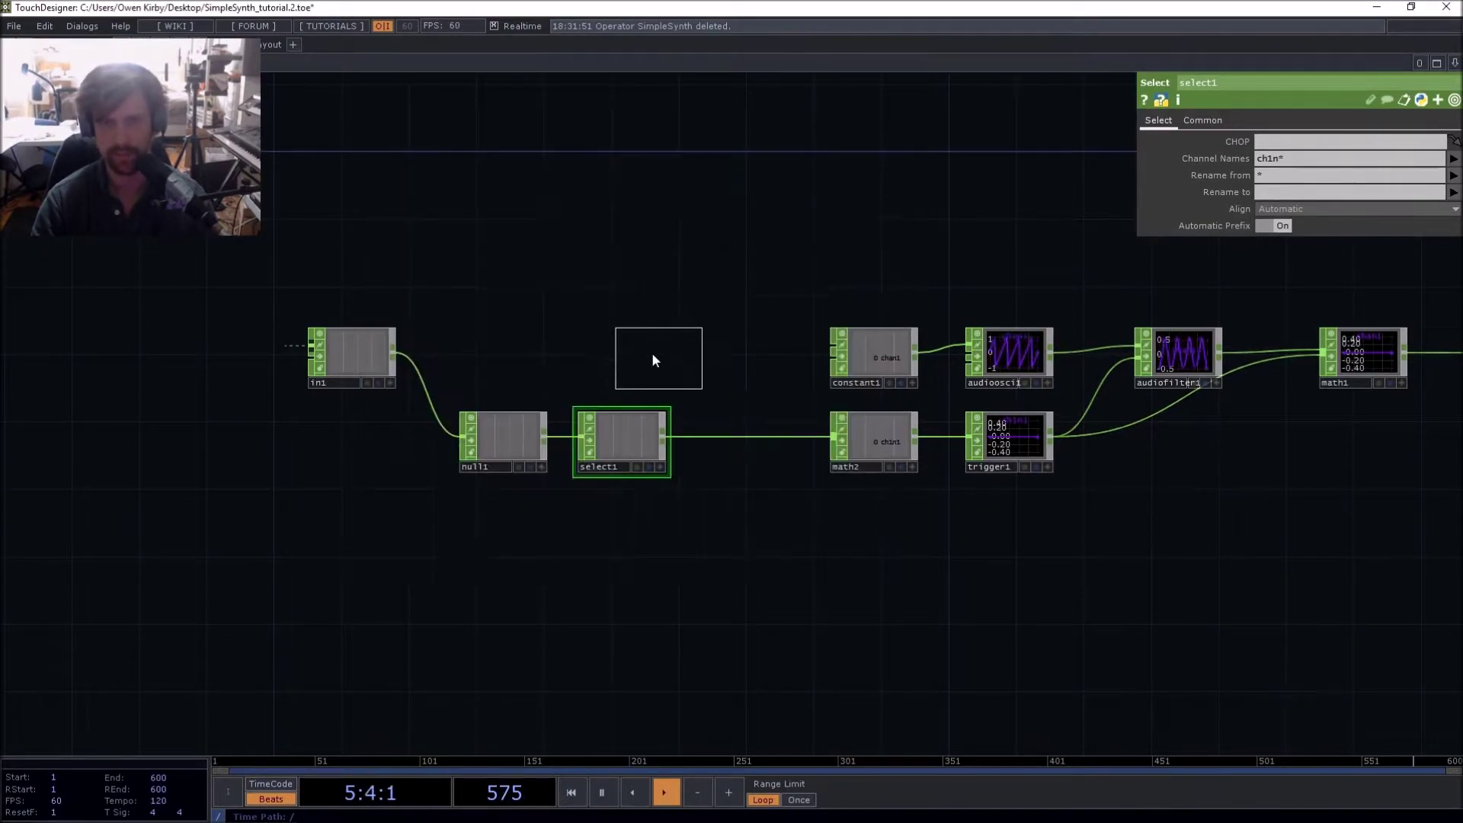
{"action": "left_click", "coordinate": [685, 344]}
{"action": "left_click", "coordinate": [637, 362]}
{"action": "left_click_drag", "start_coordinate": [684, 339], "coordinate": [683, 222]}
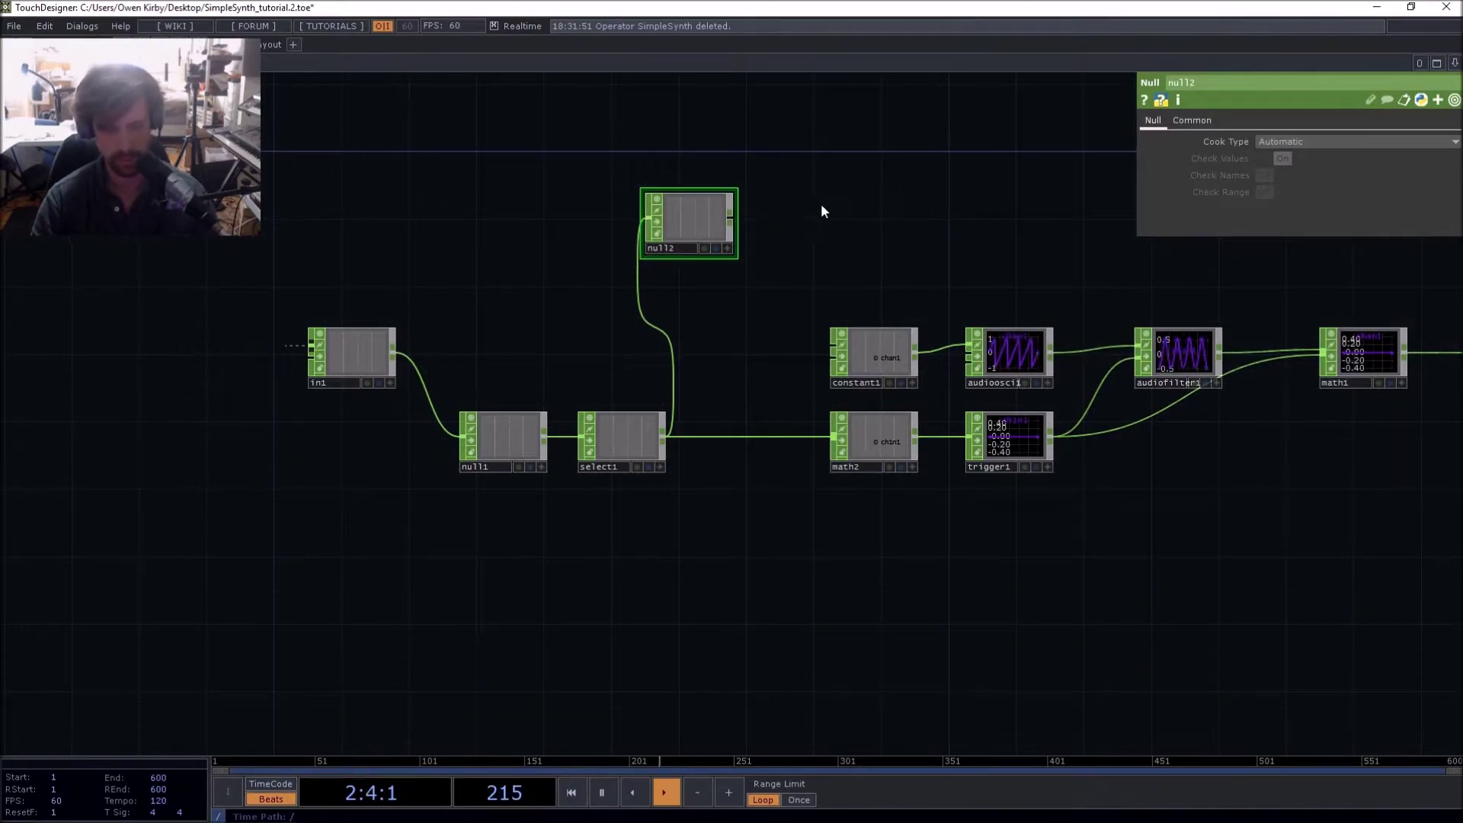
Add a CHOP Execute DAT beside null2
{"action": "key", "text": "Tab"}
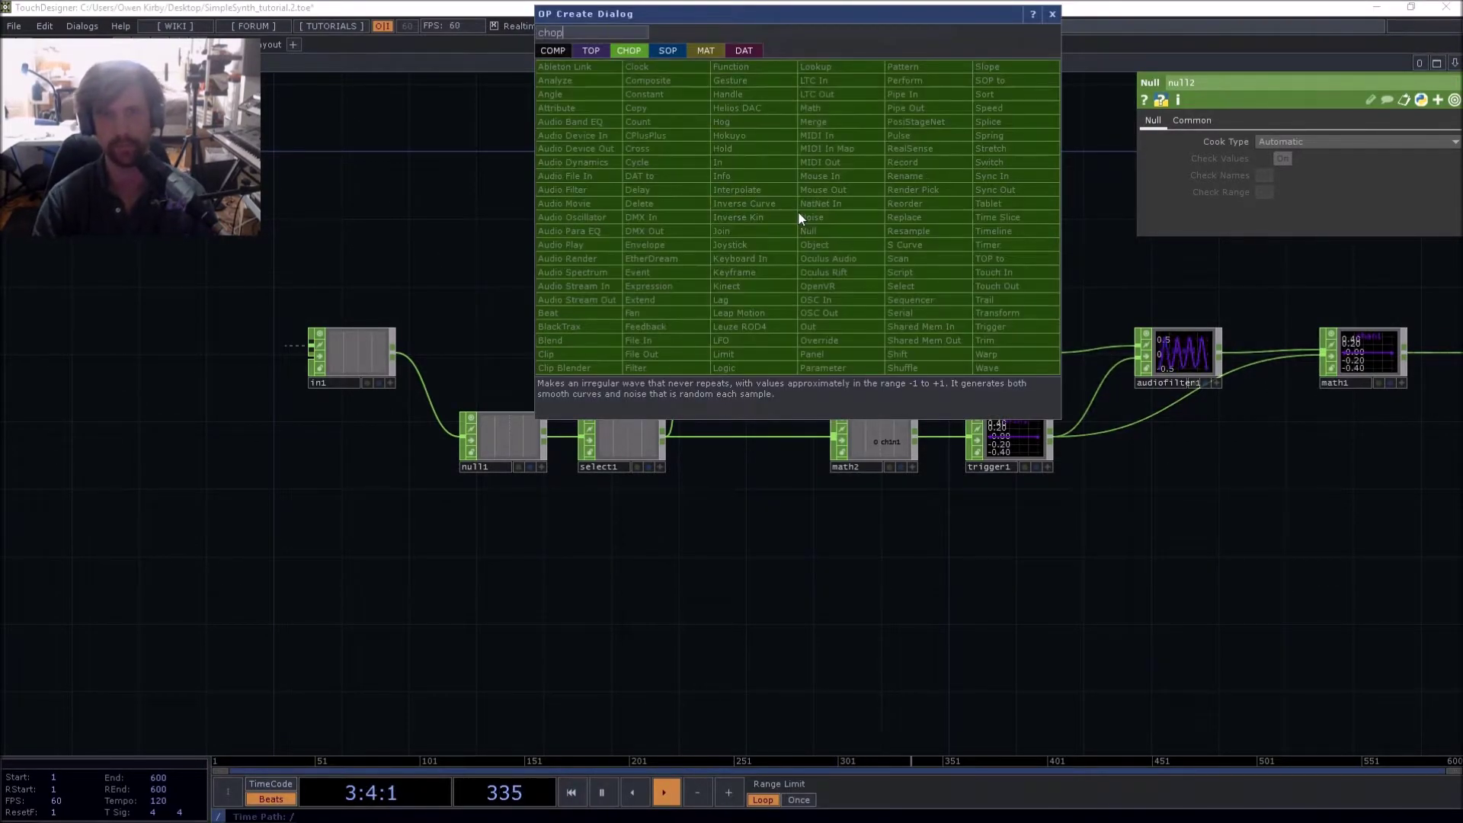
{"action": "left_click", "coordinate": [744, 51]}
{"action": "type", "text": "chop"}
{"action": "key", "text": "Return"}
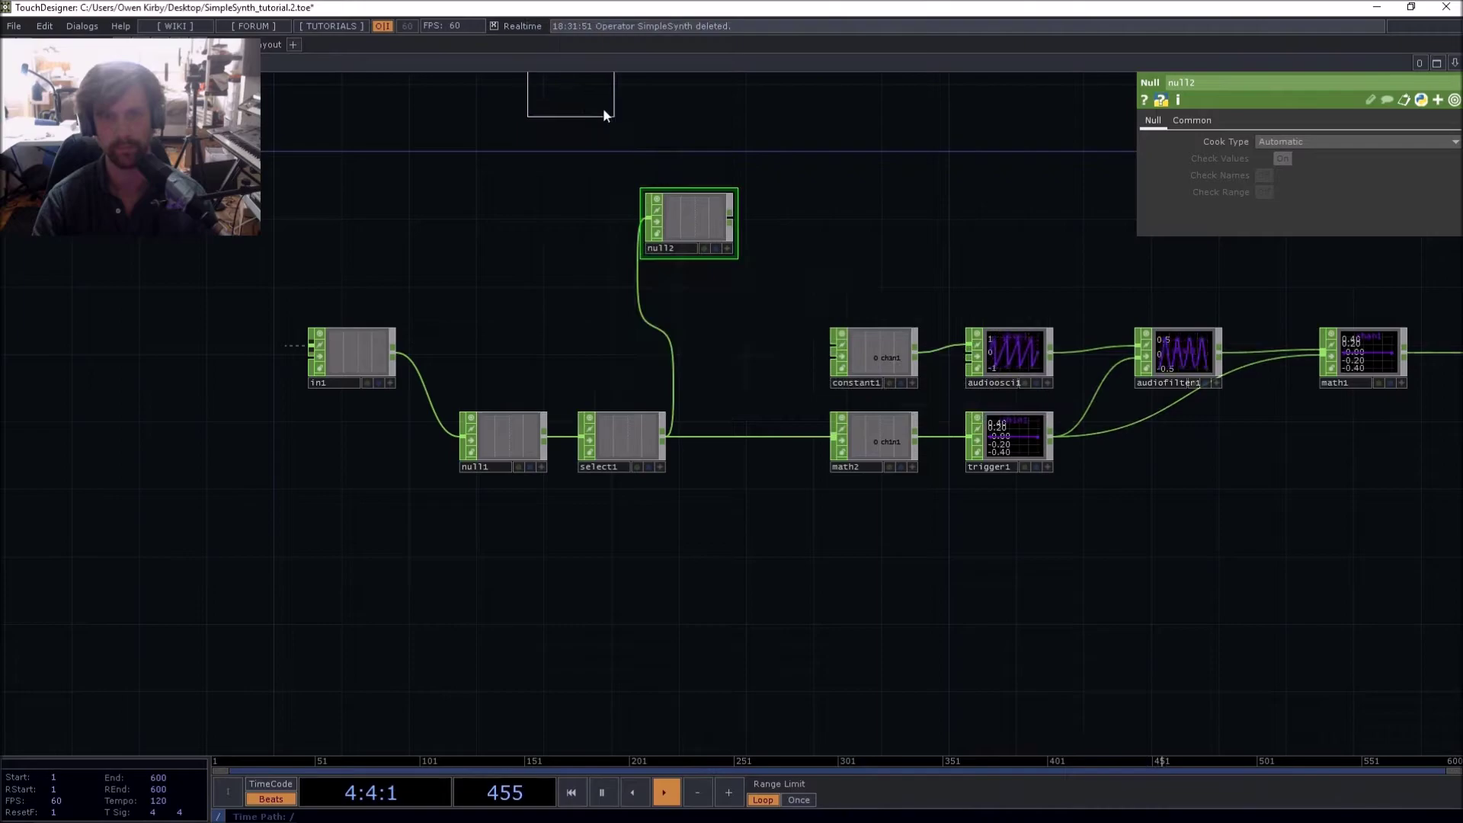
{"action": "left_click", "coordinate": [789, 218]}
Add a Constant CHOP beside chopexec1 and rename it notes
{"action": "key", "text": "Tab"}
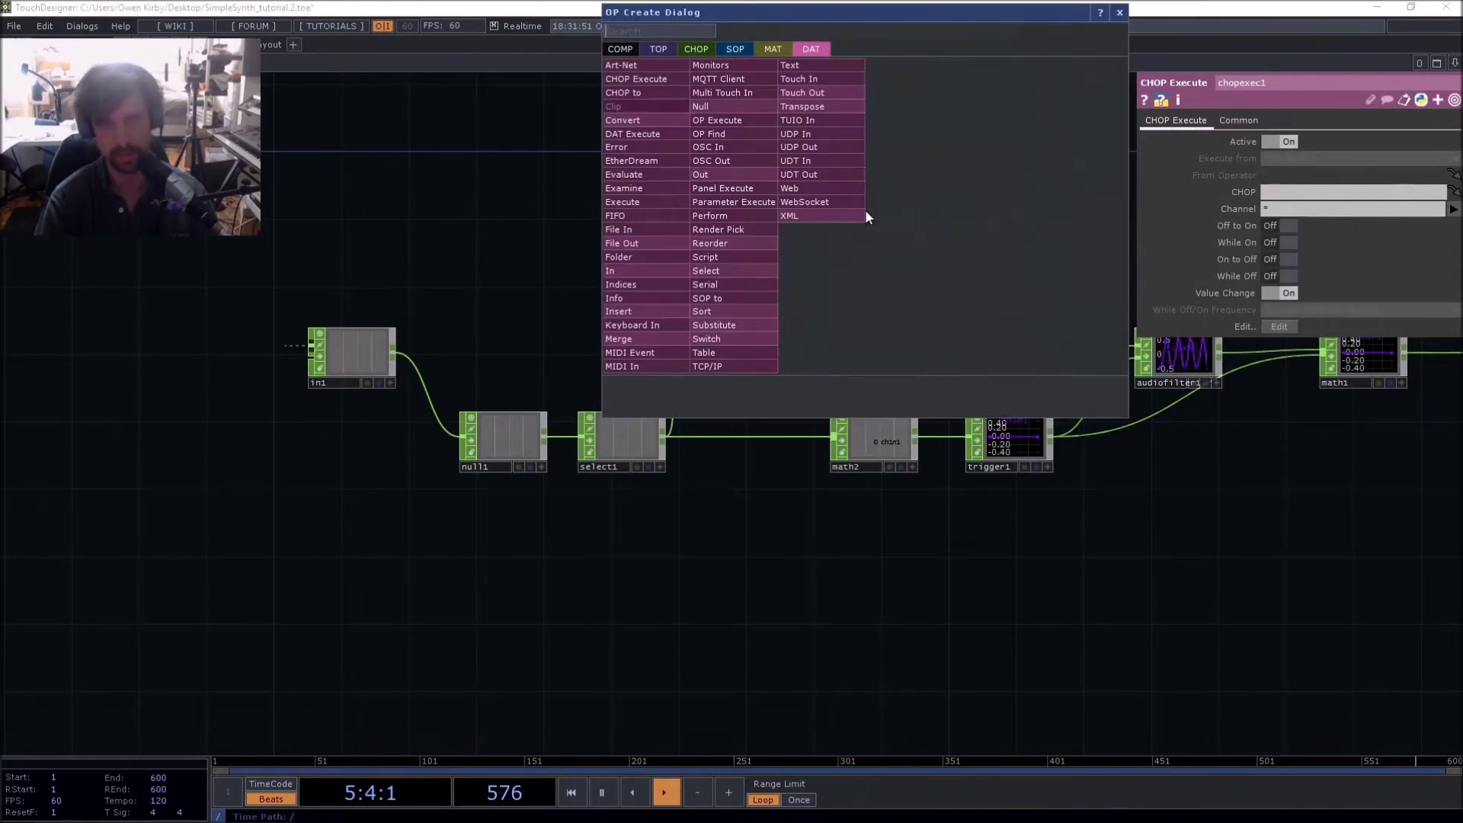
{"action": "type", "text": "con"}
{"action": "left_click", "coordinate": [695, 49]}
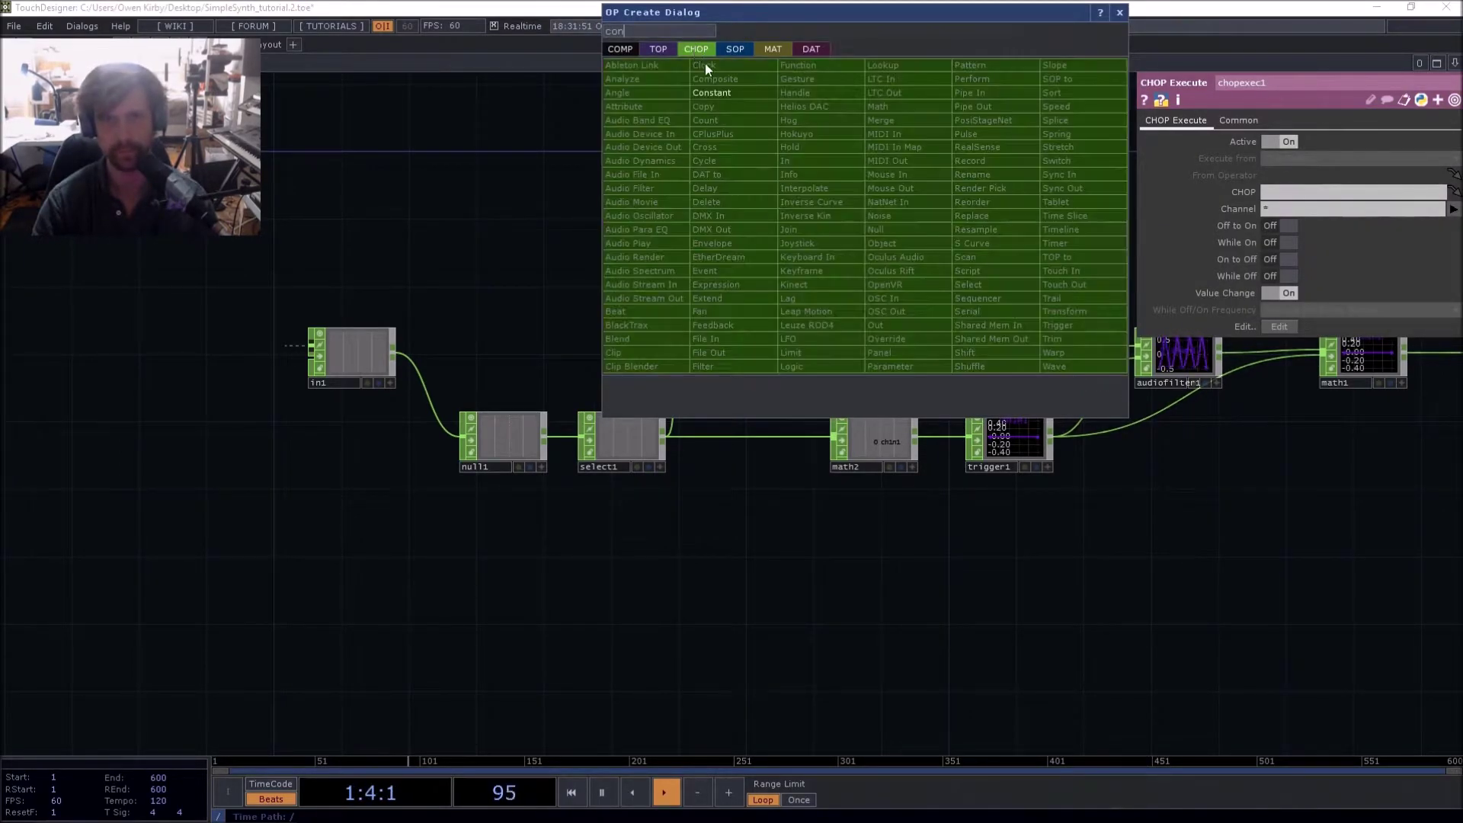
{"action": "left_click", "coordinate": [723, 88]}
{"action": "left_click", "coordinate": [896, 220]}
{"action": "left_click", "coordinate": [879, 248]}
{"action": "type", "text": "notes"}
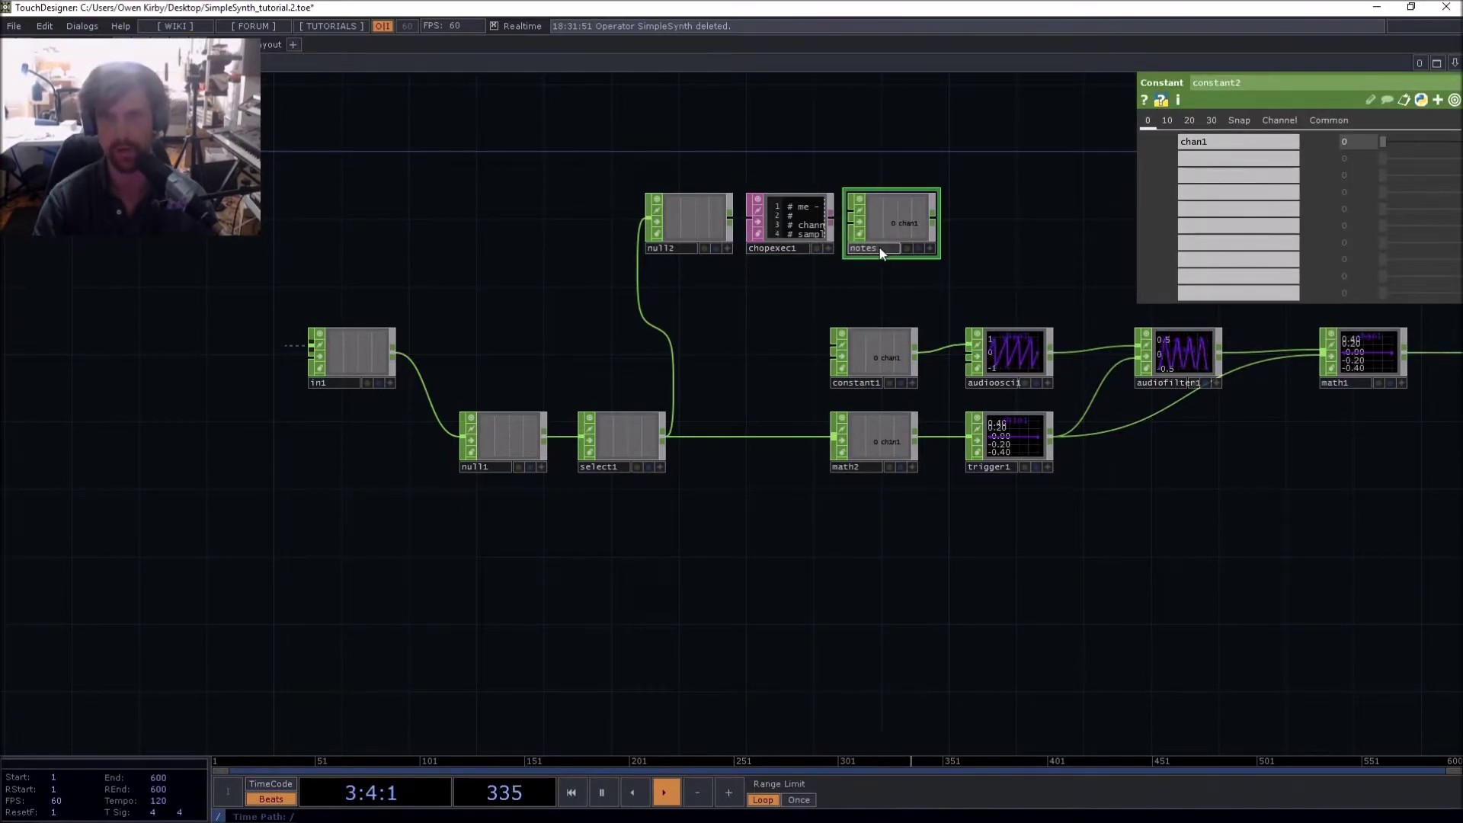
{"action": "left_click", "coordinate": [729, 341]}
Set chopexec1 to watch null2, with Off to On enabled and Value Change disabled
{"action": "left_click_drag", "start_coordinate": [735, 175], "coordinate": [701, 320]}
{"action": "scroll", "coordinate": [654, 381], "scroll_direction": "up", "scroll_amount": 6}
{"action": "left_click", "coordinate": [991, 435]}
{"action": "left_click_drag", "start_coordinate": [1409, 156], "coordinate": [1352, 192]}
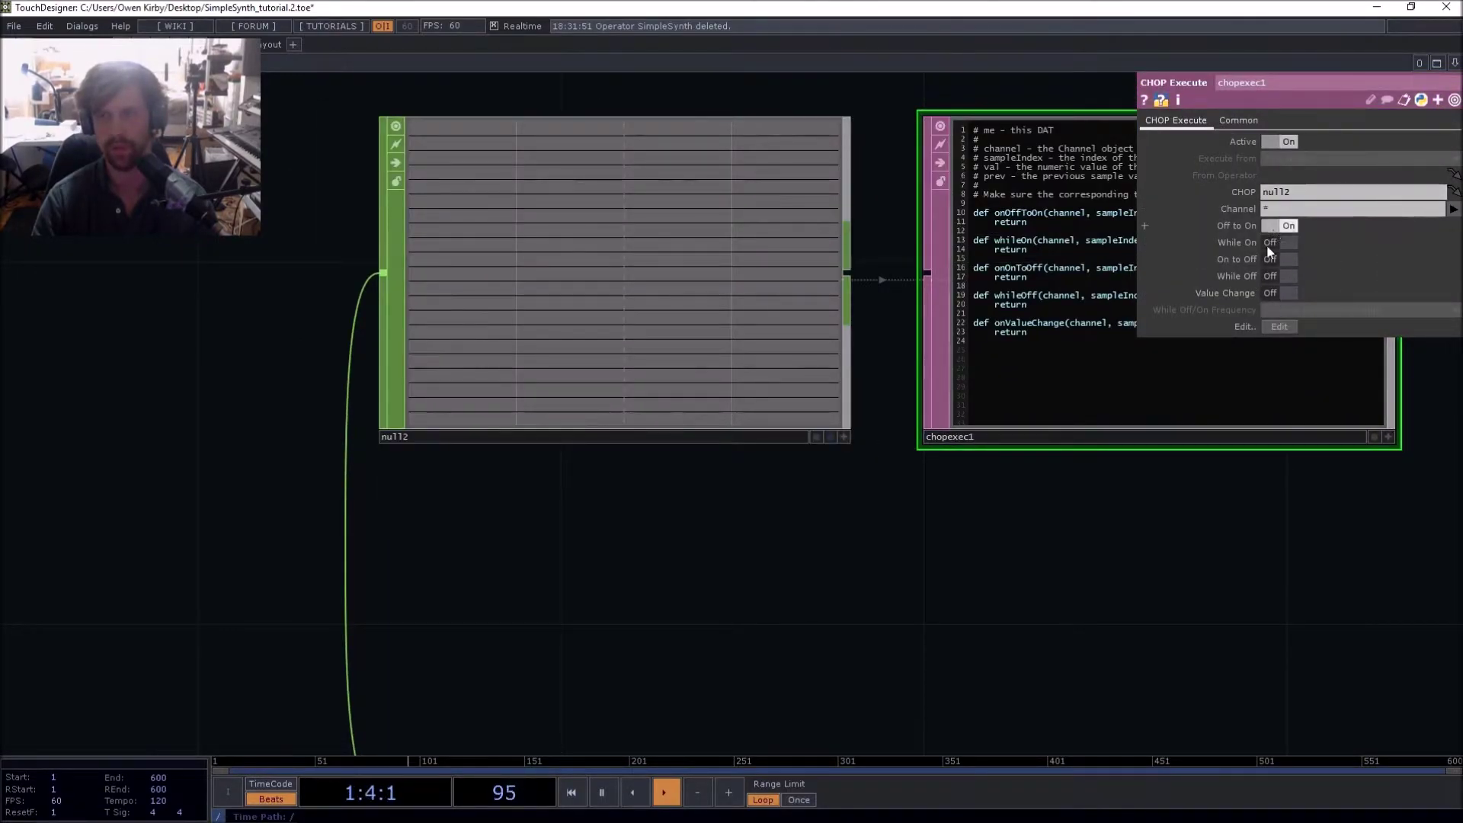
Examine null2's channels, the callback functions in chopexec1 and the parameters of the notes Constant
{"action": "left_click_drag", "start_coordinate": [876, 540], "coordinate": [173, 567]}
{"action": "left_click_drag", "start_coordinate": [756, 592], "coordinate": [918, 647]}
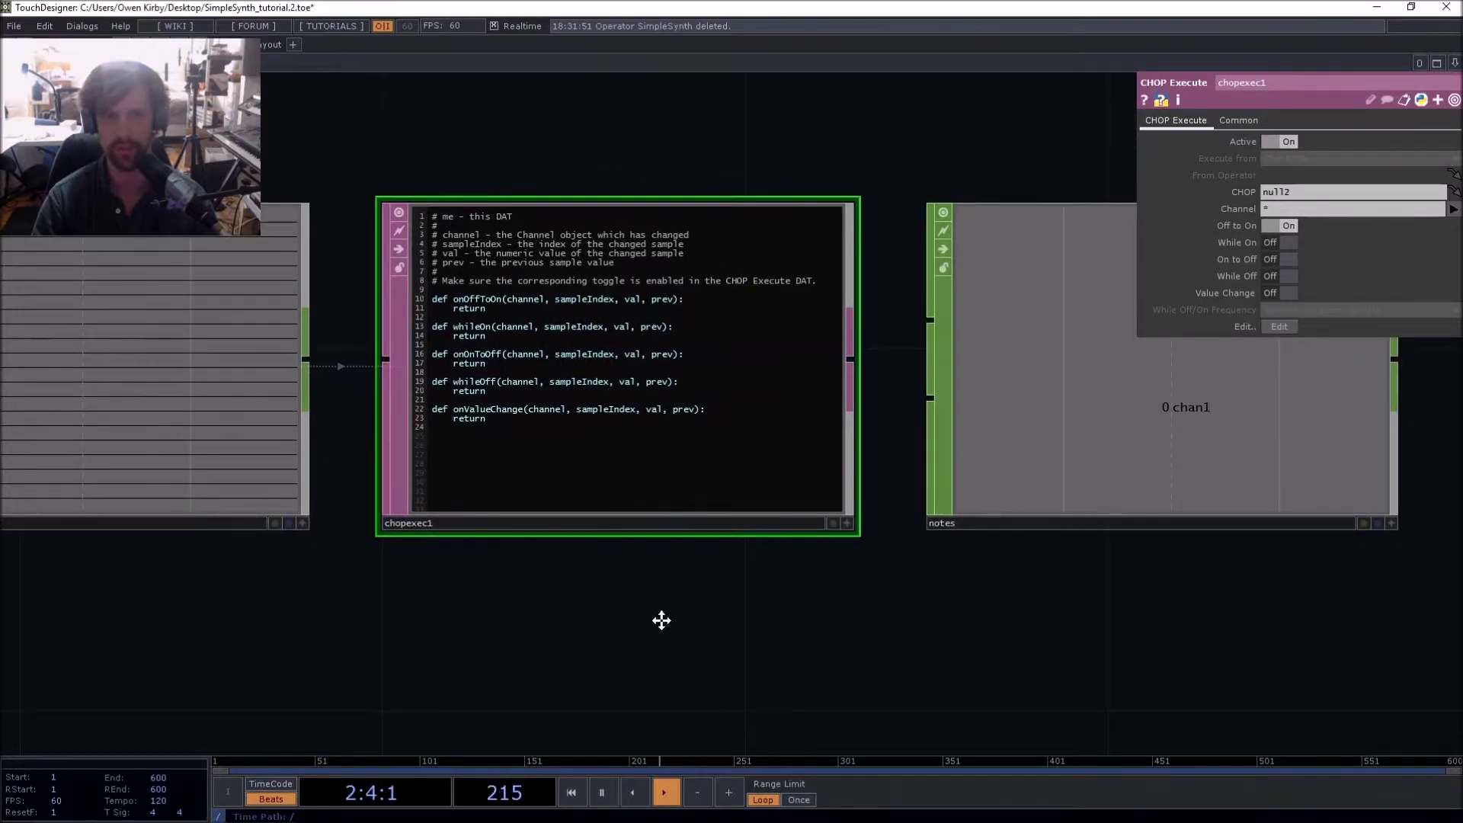
{"action": "left_click_drag", "start_coordinate": [700, 620], "coordinate": [899, 621]}
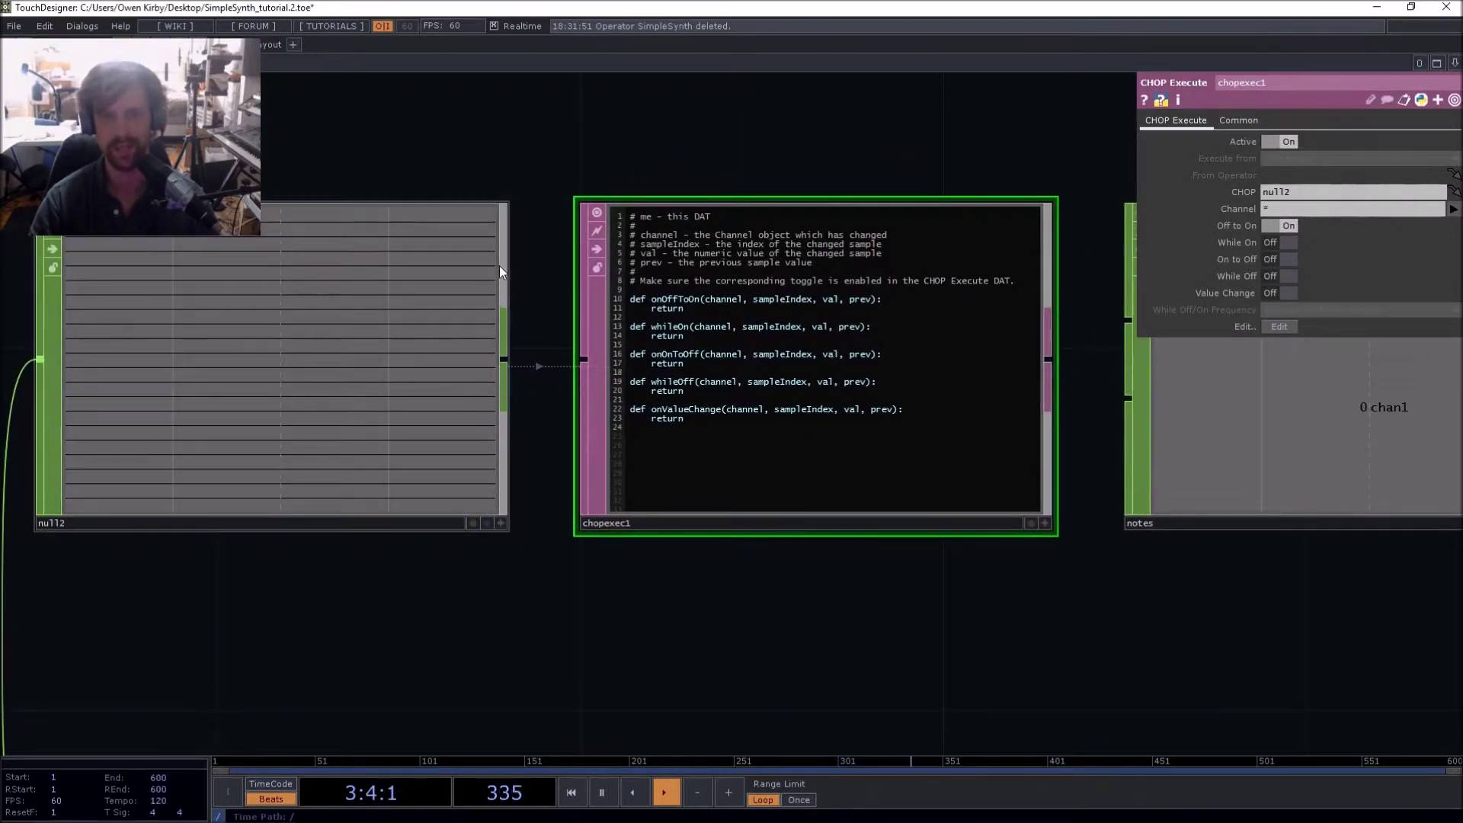
{"action": "left_click_drag", "start_coordinate": [525, 221], "coordinate": [402, 239]}
{"action": "left_click_drag", "start_coordinate": [149, 200], "coordinate": [260, 195]}
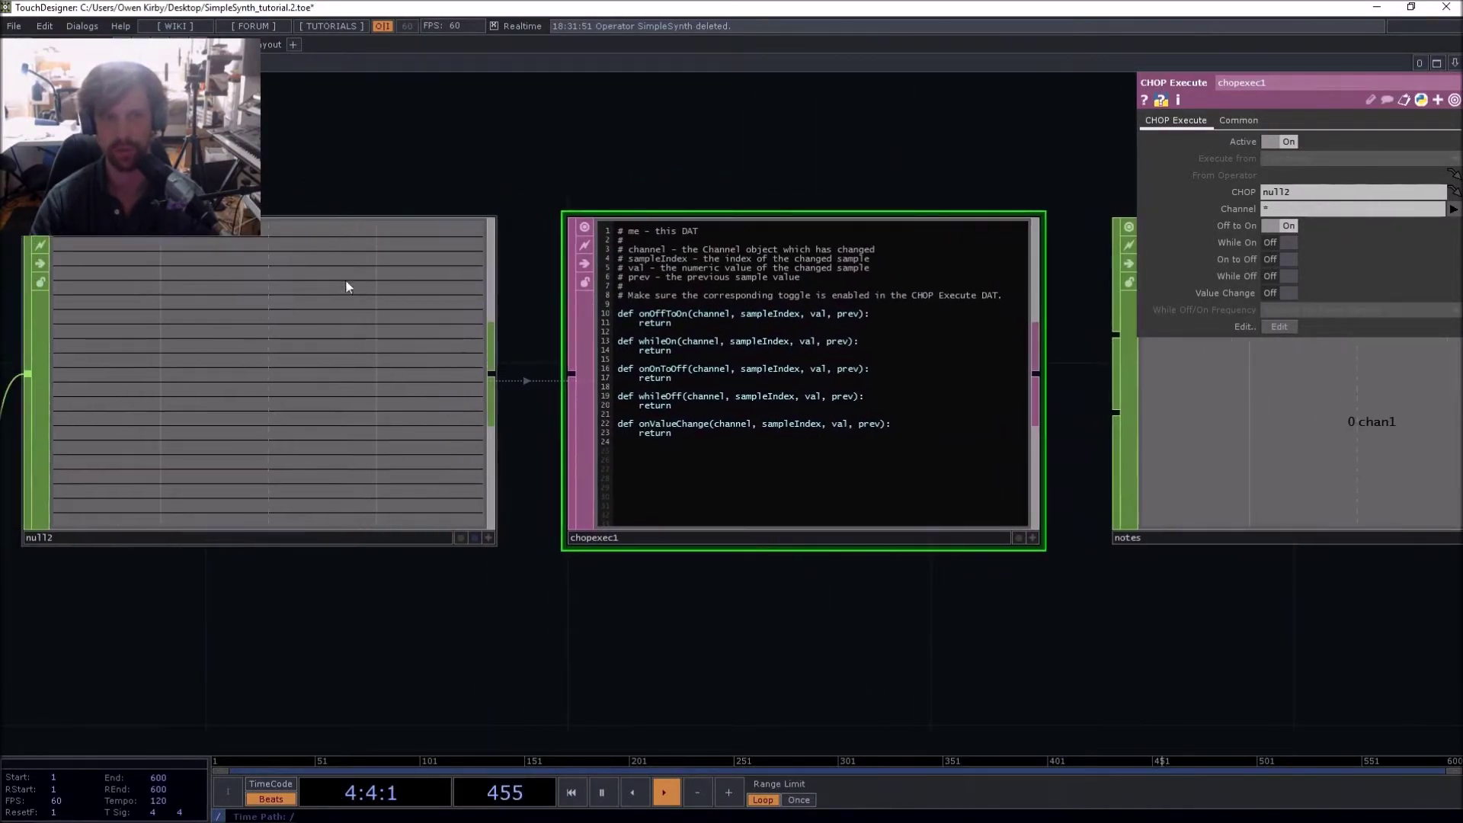
{"action": "scroll", "coordinate": [316, 274], "scroll_direction": "up", "scroll_amount": 5}
{"action": "scroll", "coordinate": [336, 285], "scroll_direction": "down", "scroll_amount": 7}
{"action": "left_click", "coordinate": [1014, 317]}
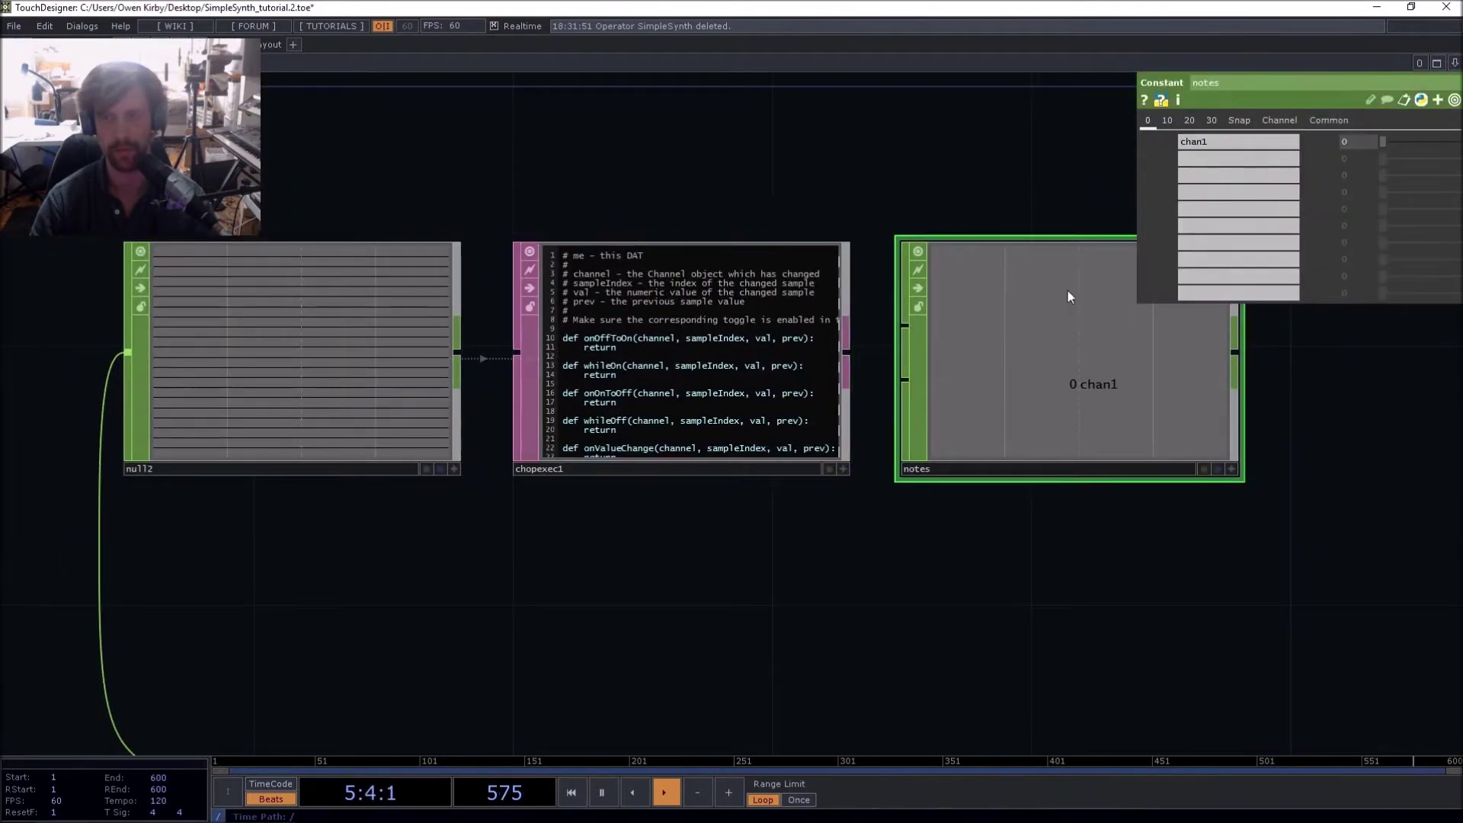
{"action": "scroll", "coordinate": [564, 442], "scroll_direction": "up", "scroll_amount": 2}
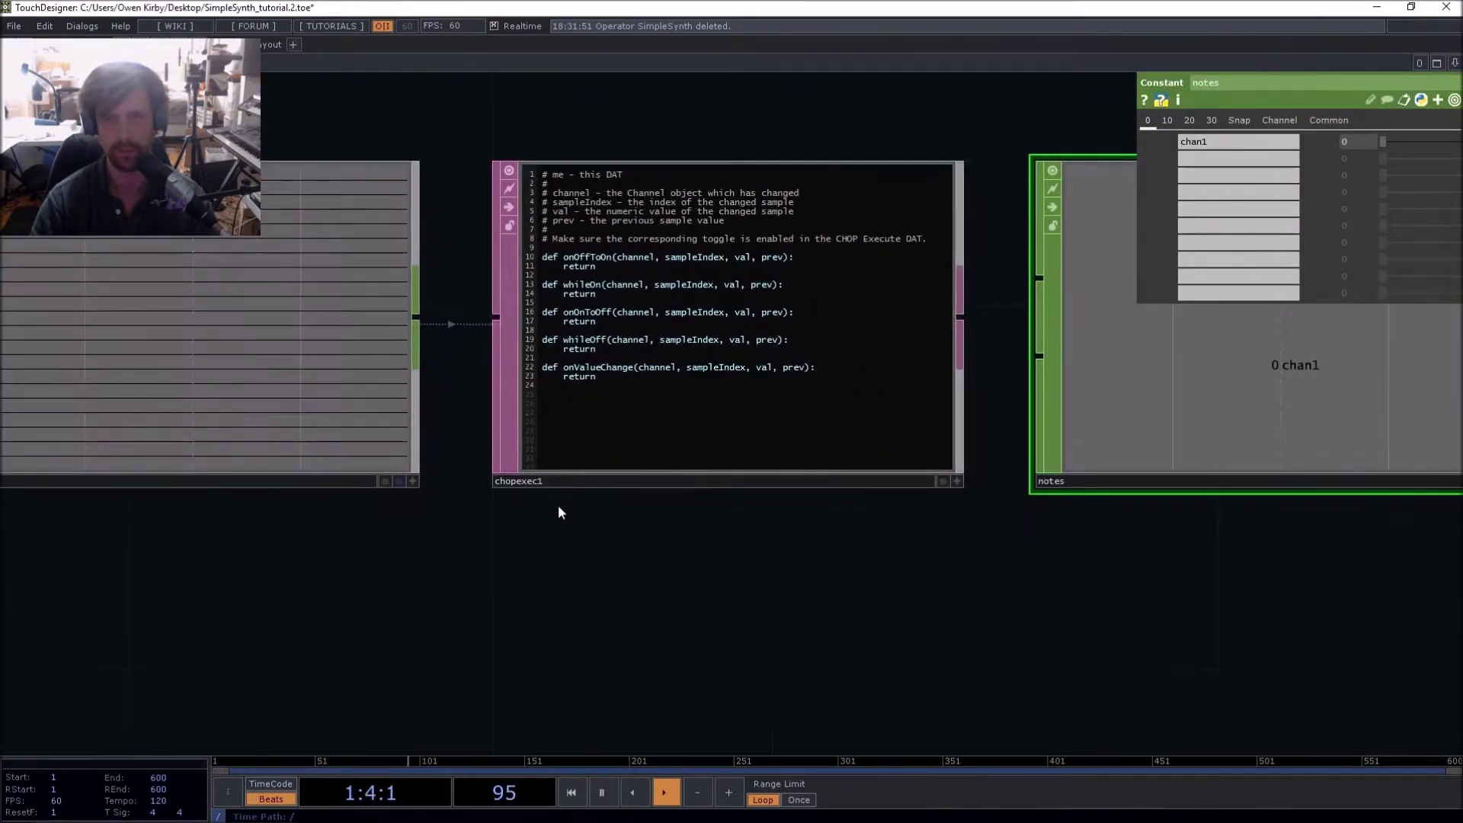
In chopexec1's onOffToOn function, add the line op('notes').par.value0 = channel.name above the return
{"action": "left_click", "coordinate": [957, 480]}
{"action": "scroll", "coordinate": [751, 379], "scroll_direction": "down", "scroll_amount": 1}
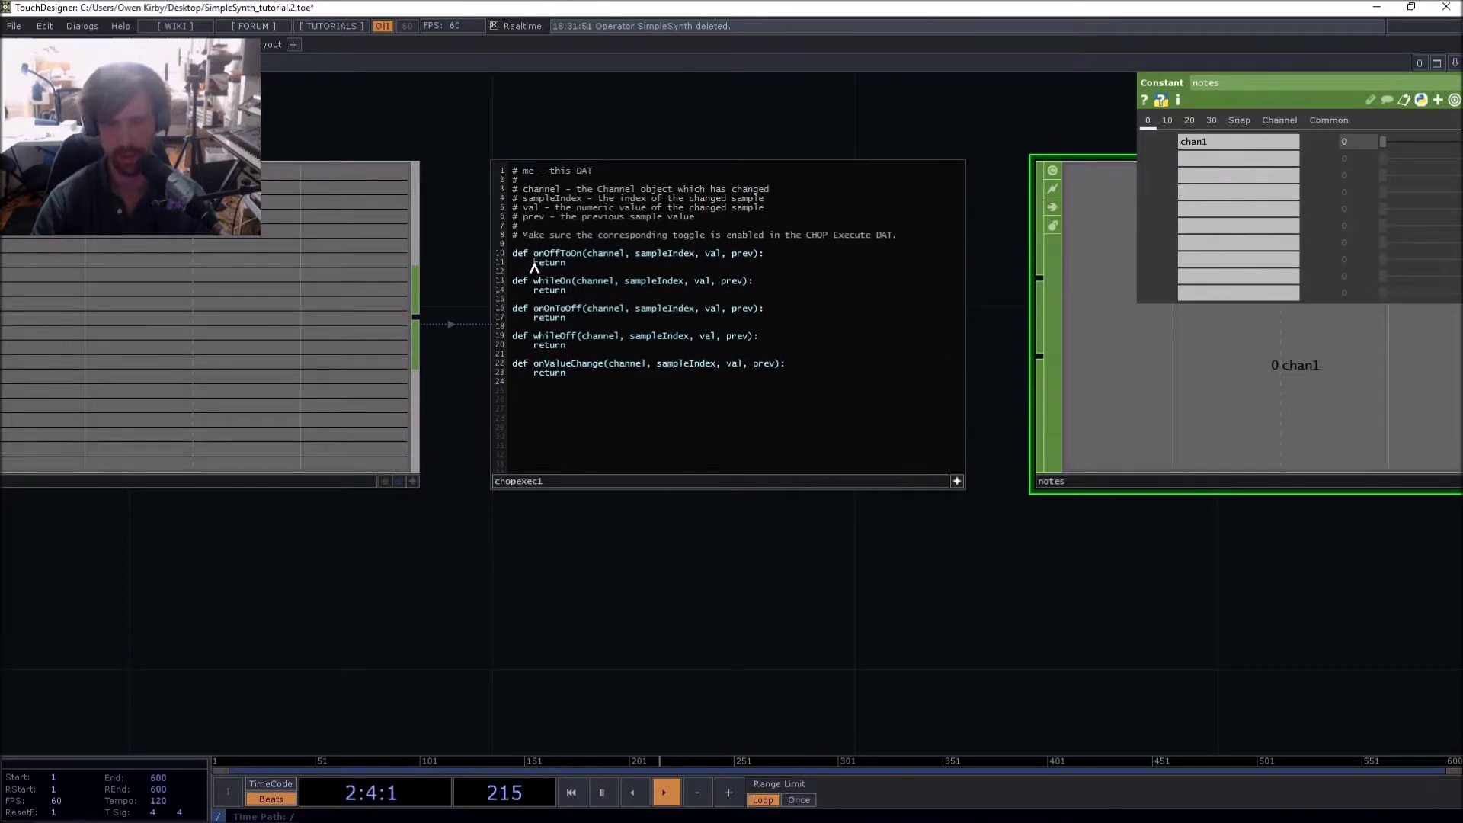
{"action": "left_click", "coordinate": [533, 263]}
{"action": "key", "text": "Return"}
{"action": "key", "text": "Return"}
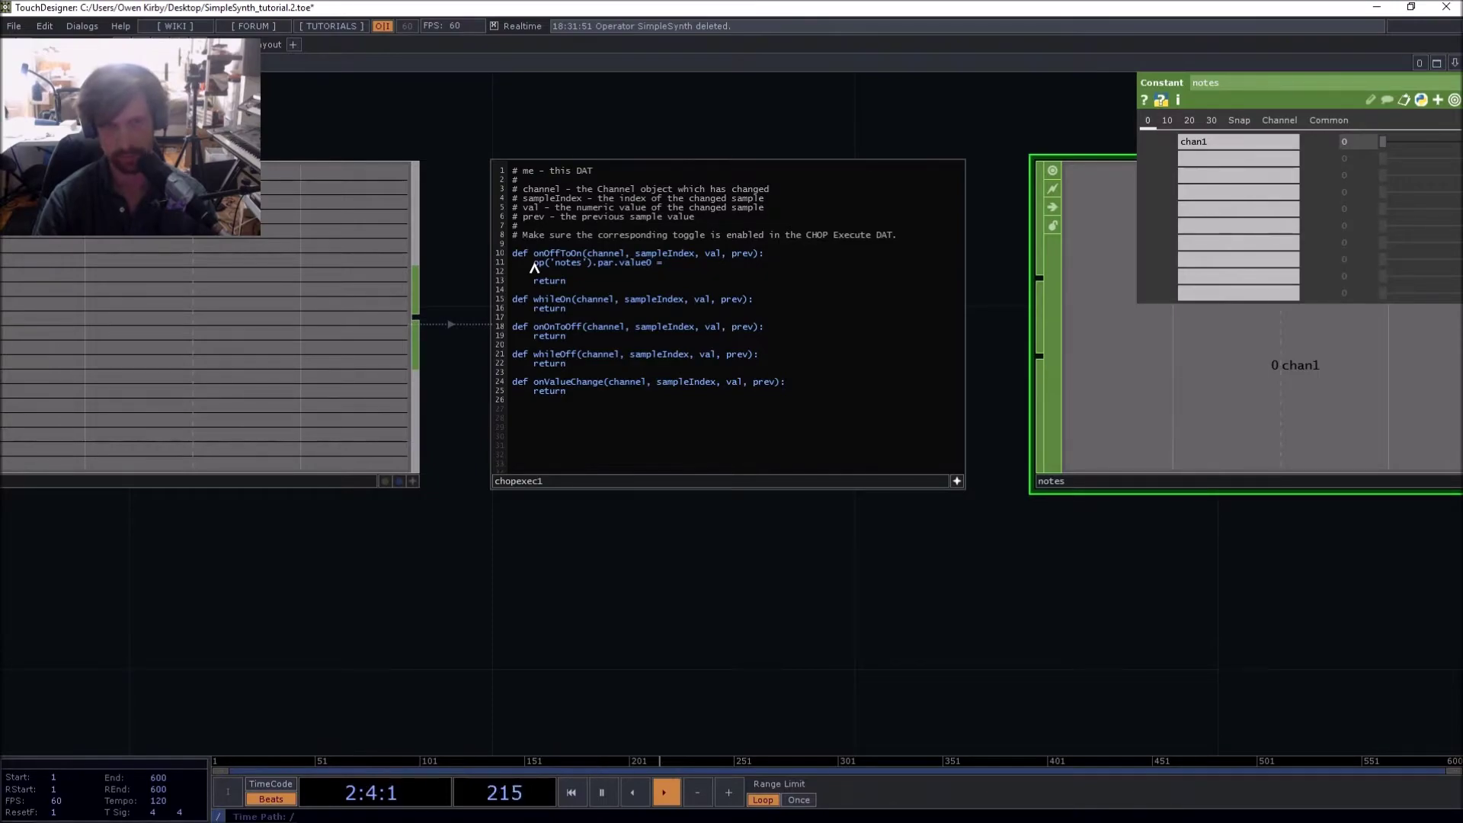
{"action": "scroll", "coordinate": [474, 167], "scroll_direction": "down", "scroll_amount": 6}
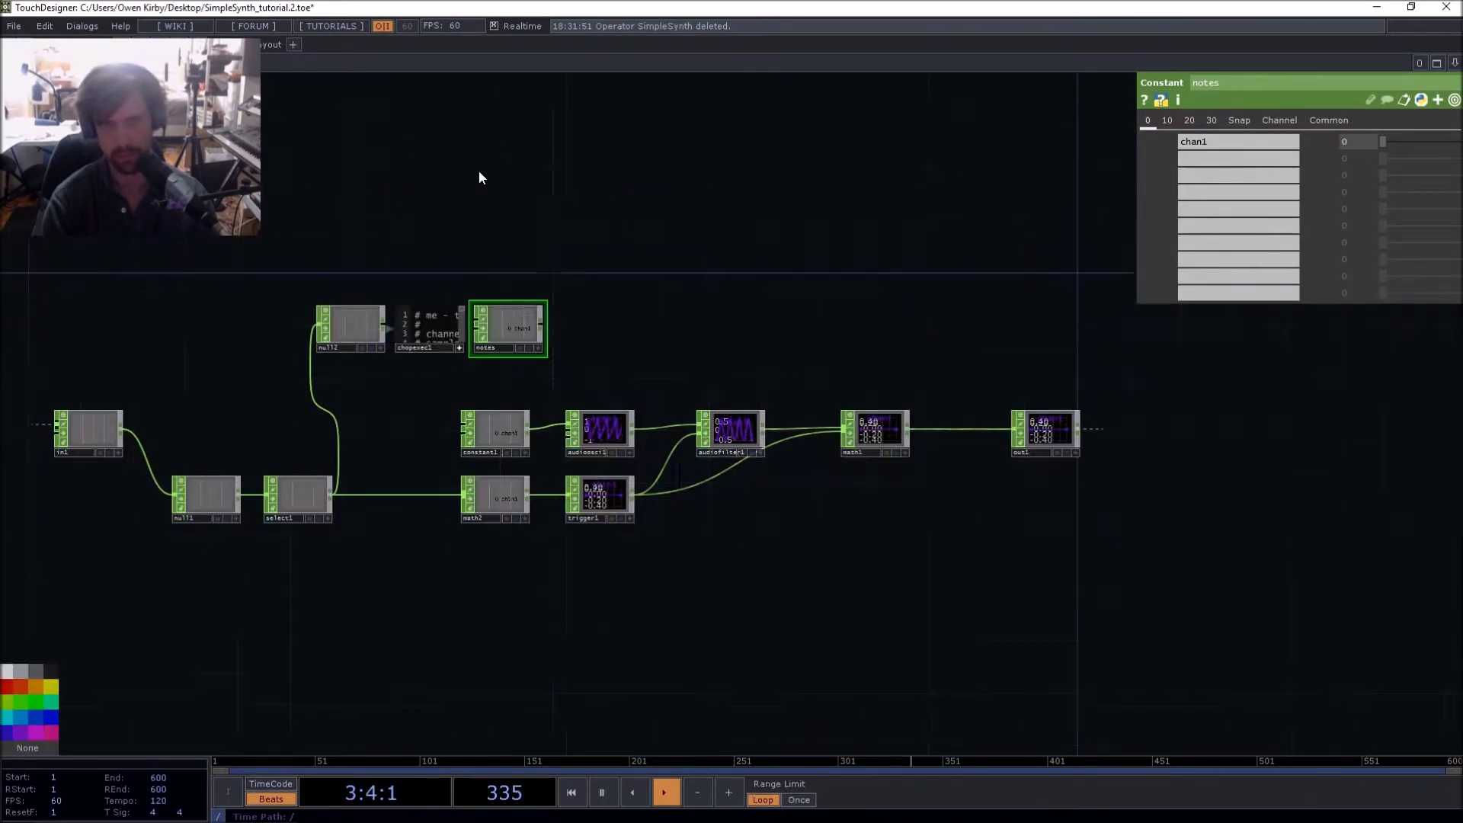
{"action": "scroll", "coordinate": [449, 259], "scroll_direction": "up", "scroll_amount": 10}
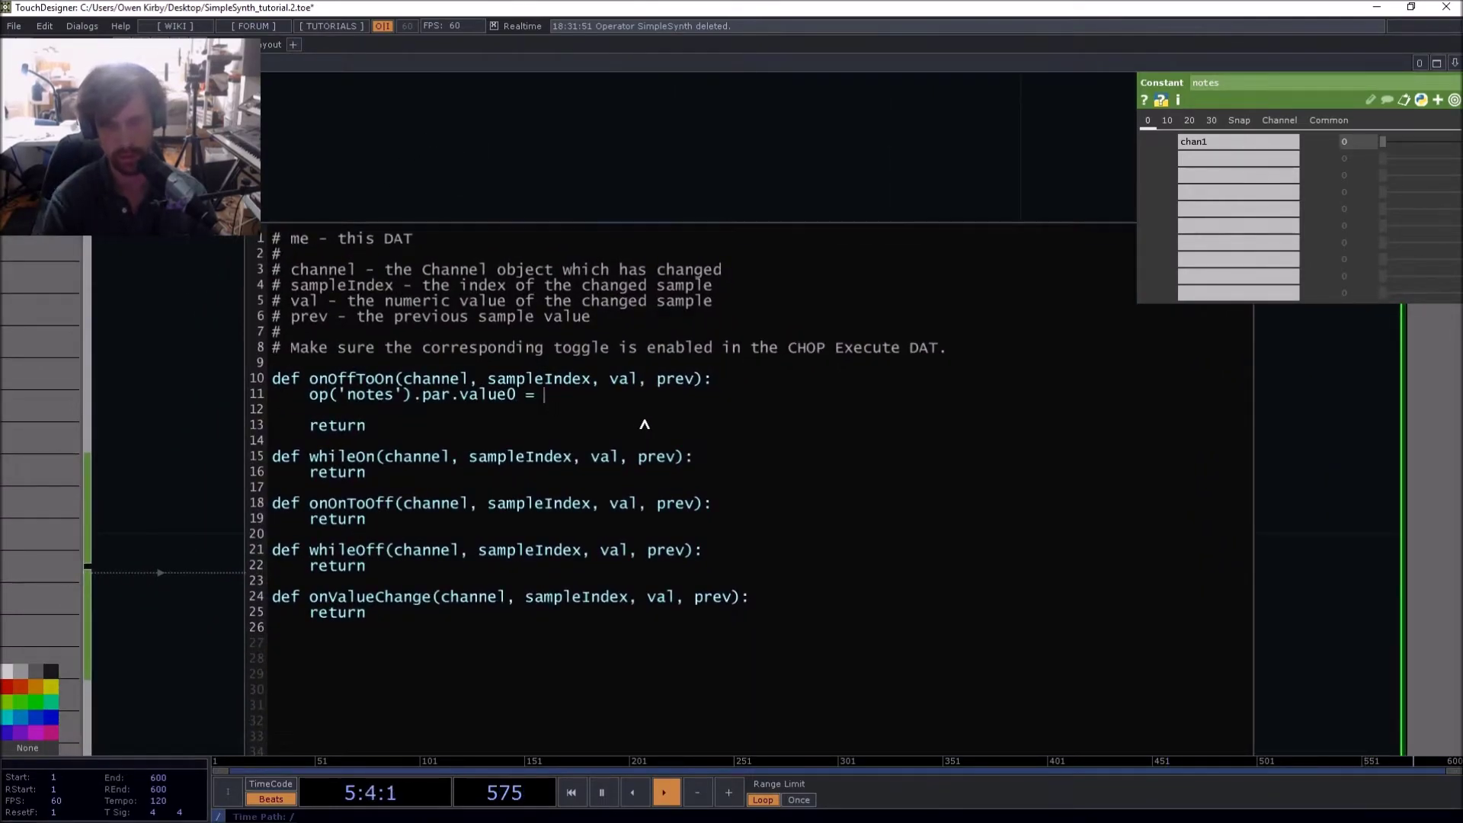
{"action": "type", "text": "channel.name"}
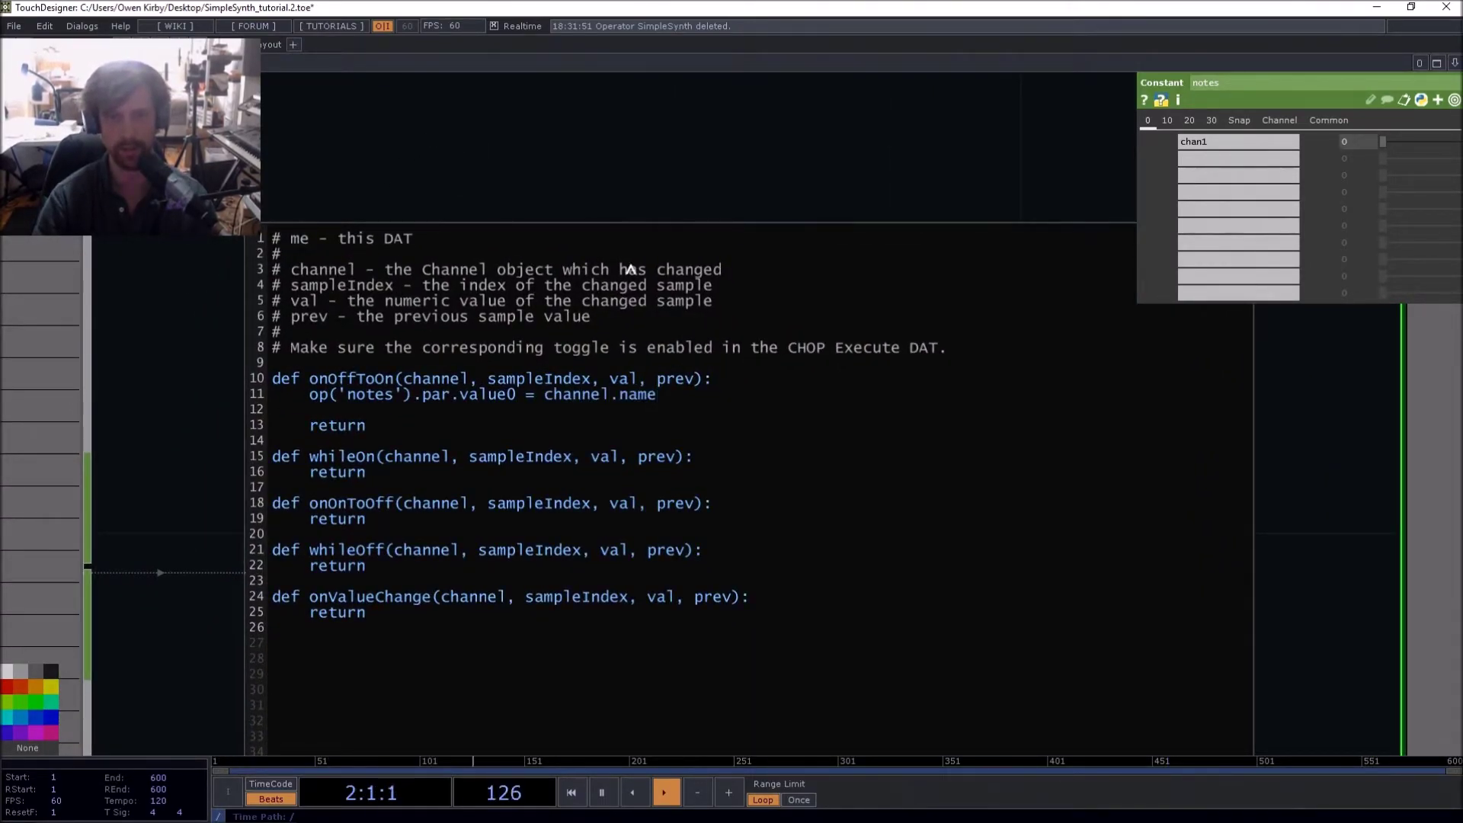
Examine the format of the note channel names in null2
{"action": "left_click", "coordinate": [545, 171]}
{"action": "left_click_drag", "start_coordinate": [467, 204], "coordinate": [875, 216]}
{"action": "left_click_drag", "start_coordinate": [382, 153], "coordinate": [647, 176]}
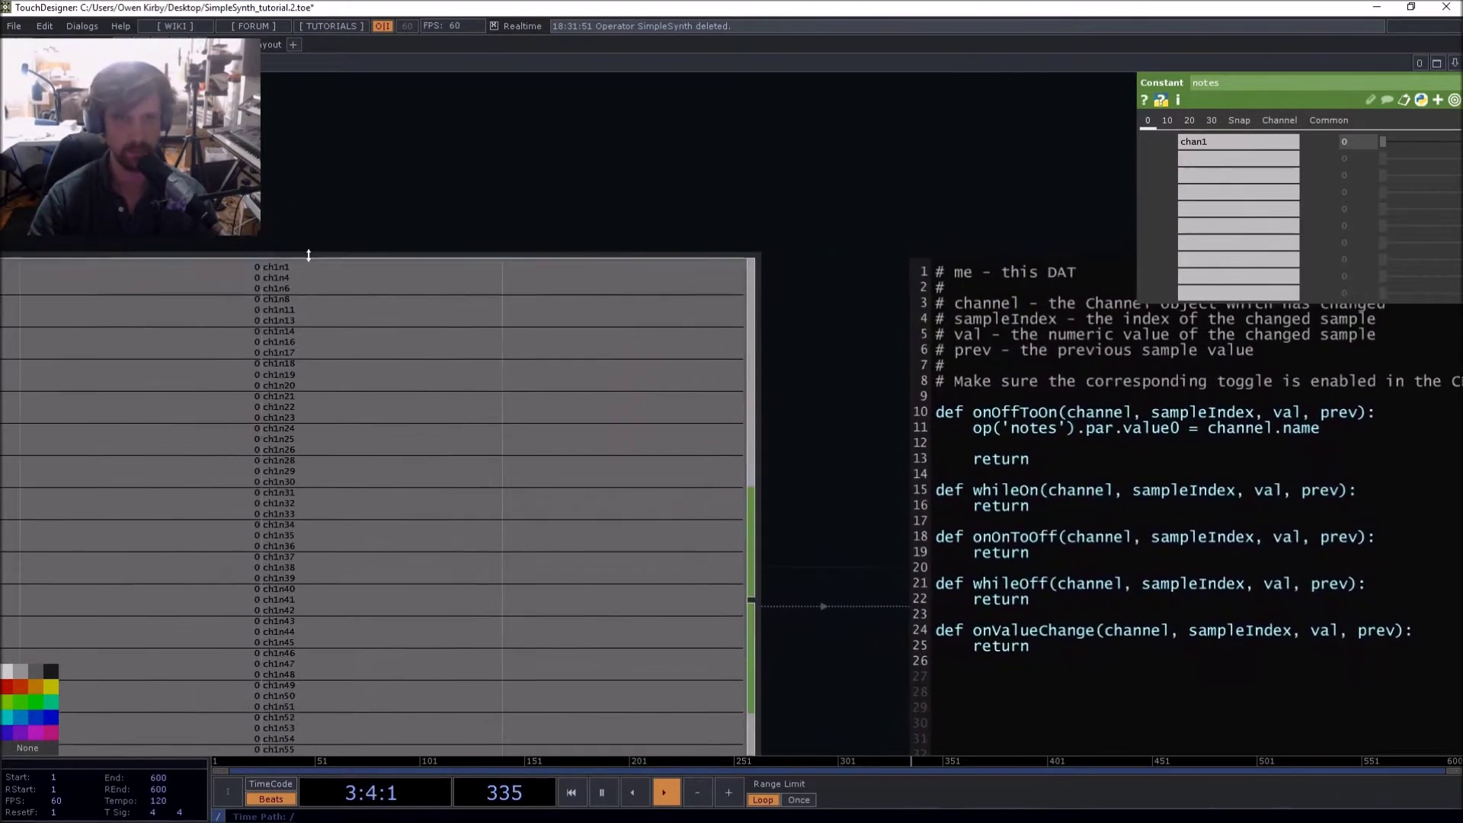
{"action": "scroll", "coordinate": [294, 249], "scroll_direction": "up", "scroll_amount": 5}
{"action": "scroll", "coordinate": [276, 246], "scroll_direction": "up", "scroll_amount": 2}
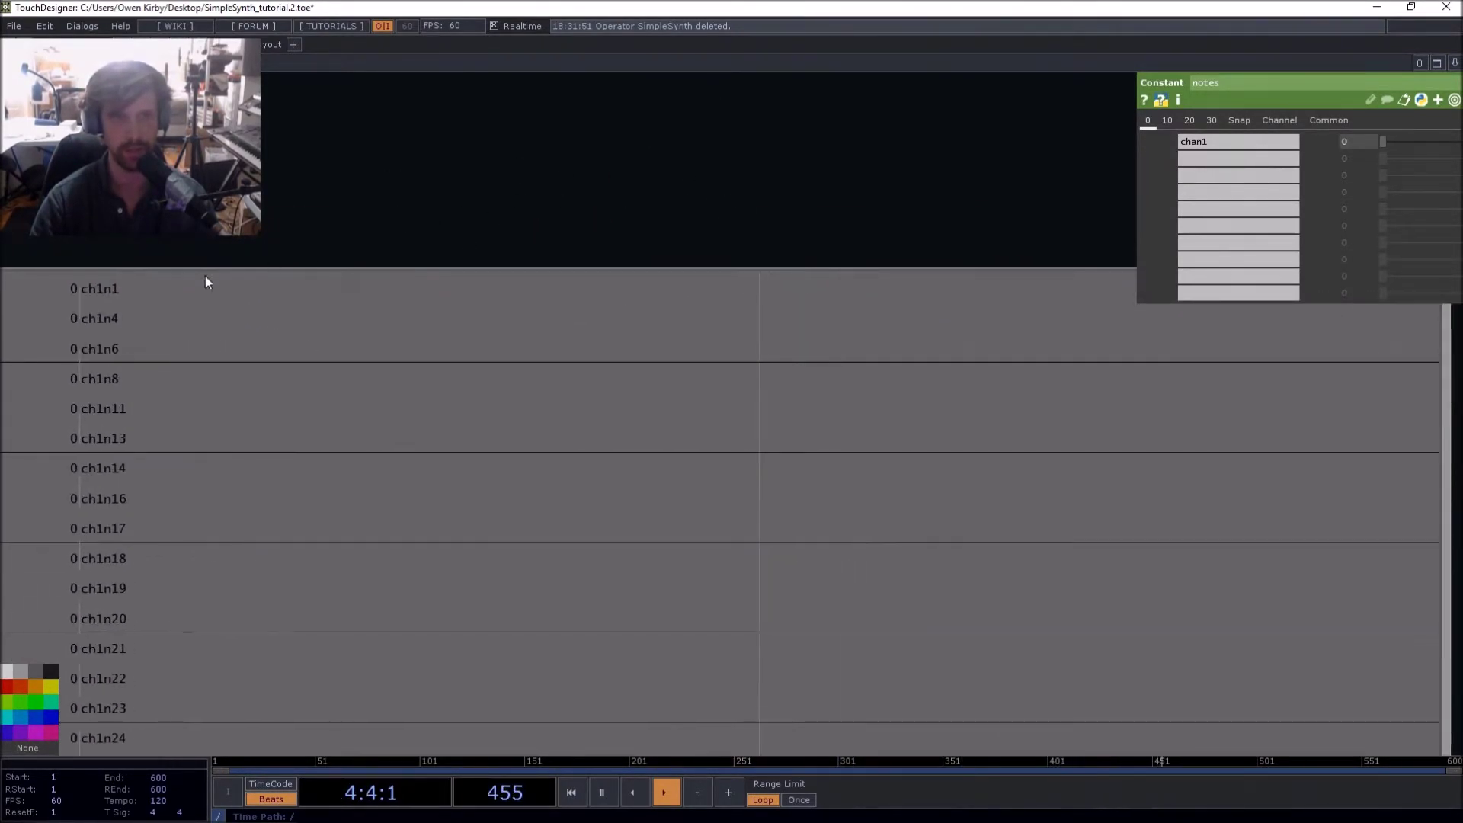
In chopexec1's onOffToOn function, change the value assigned to notes to int(str(channel.name)[4:])
{"action": "left_click_drag", "start_coordinate": [372, 202], "coordinate": [333, 199]}
{"action": "scroll", "coordinate": [335, 201], "scroll_direction": "down", "scroll_amount": 6}
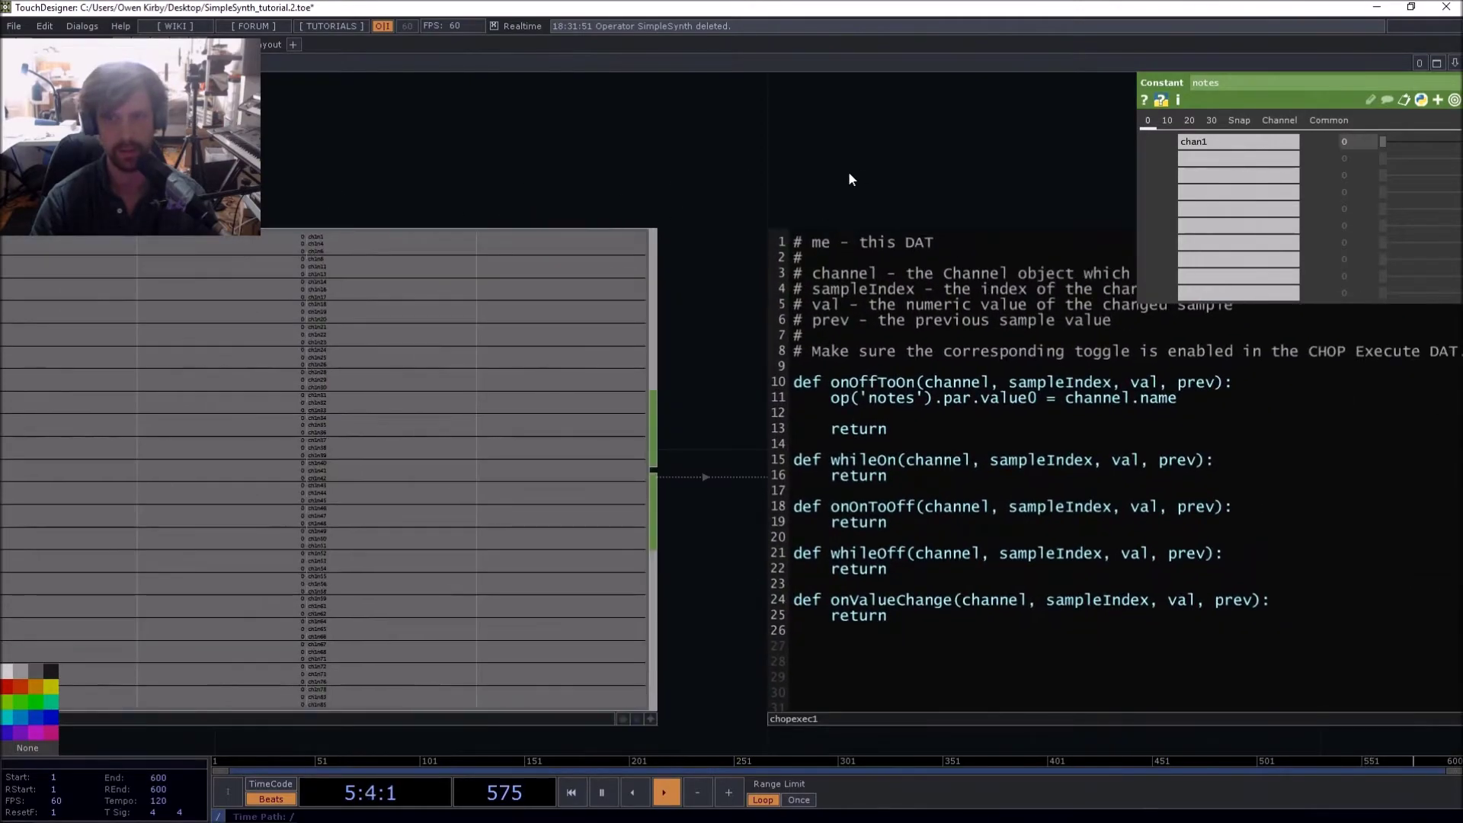
{"action": "left_click_drag", "start_coordinate": [846, 178], "coordinate": [432, 212]}
{"action": "left_click_drag", "start_coordinate": [304, 218], "coordinate": [1051, 236]}
{"action": "scroll", "coordinate": [640, 304], "scroll_direction": "up", "scroll_amount": 5}
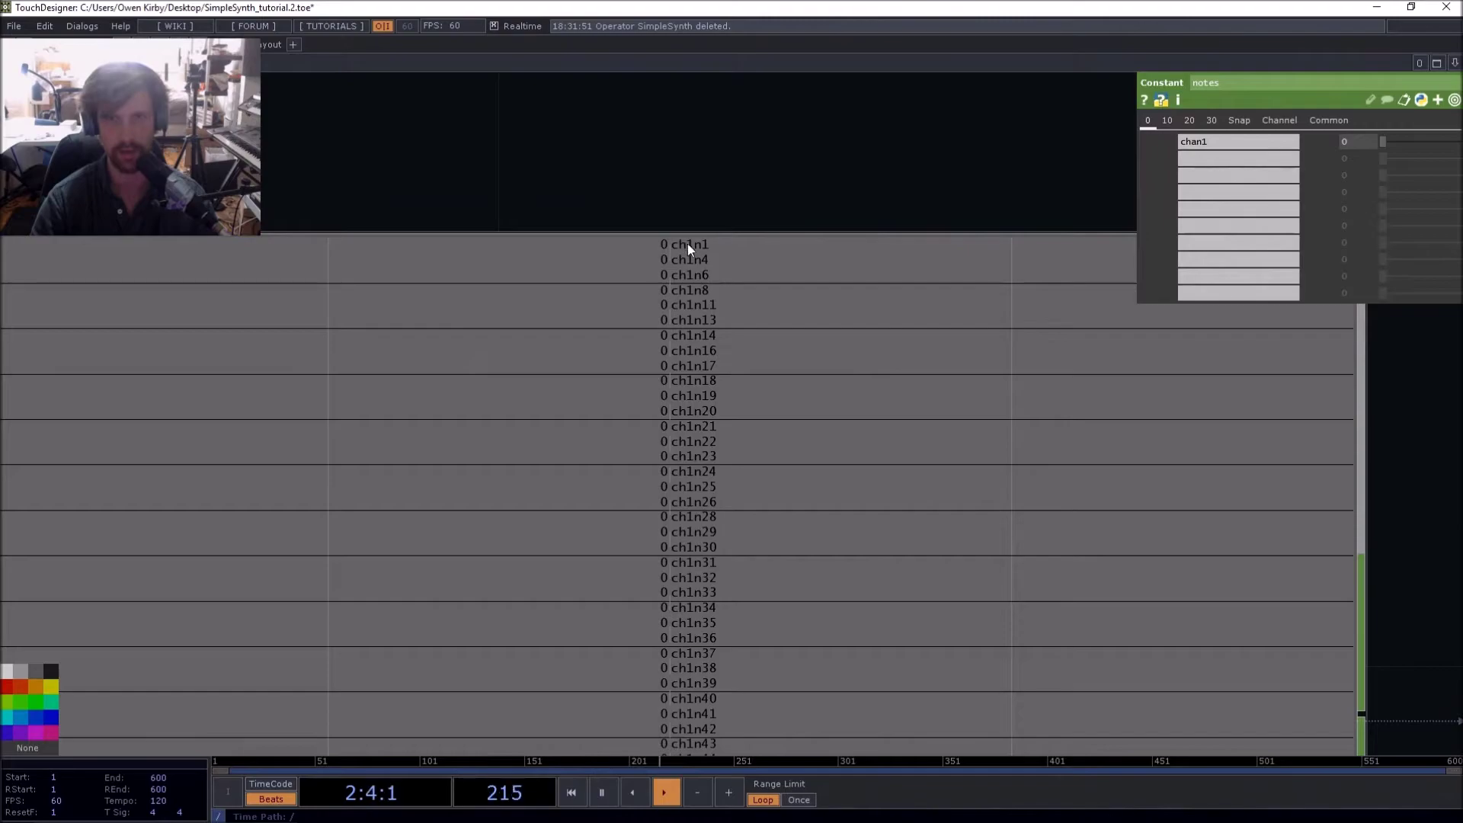
{"action": "left_click_drag", "start_coordinate": [1124, 174], "coordinate": [529, 258]}
{"action": "scroll", "coordinate": [585, 265], "scroll_direction": "down", "scroll_amount": 2}
{"action": "left_click_drag", "start_coordinate": [698, 205], "coordinate": [348, 192]}
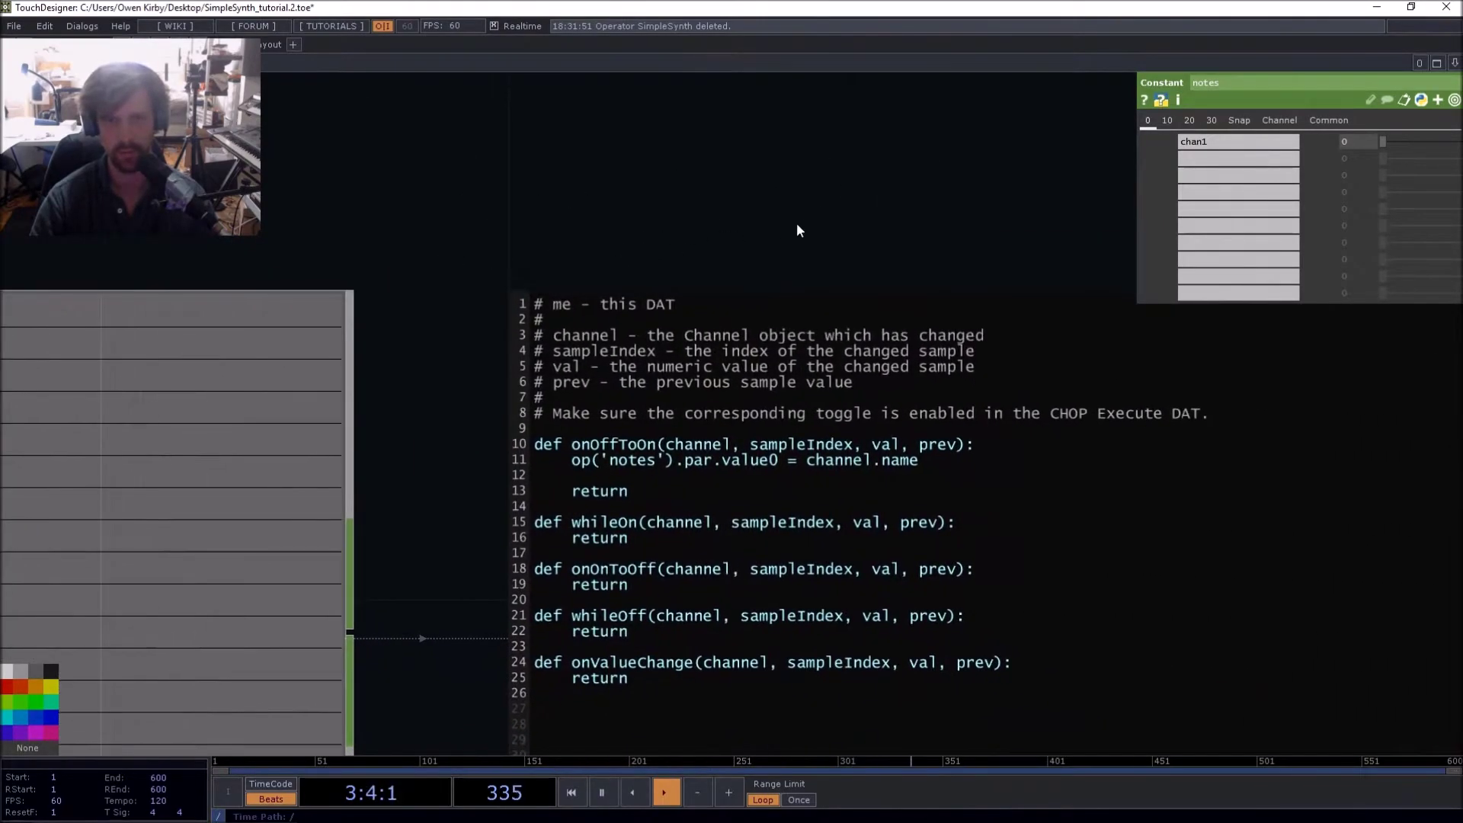
{"action": "left_click_drag", "start_coordinate": [789, 223], "coordinate": [542, 202]}
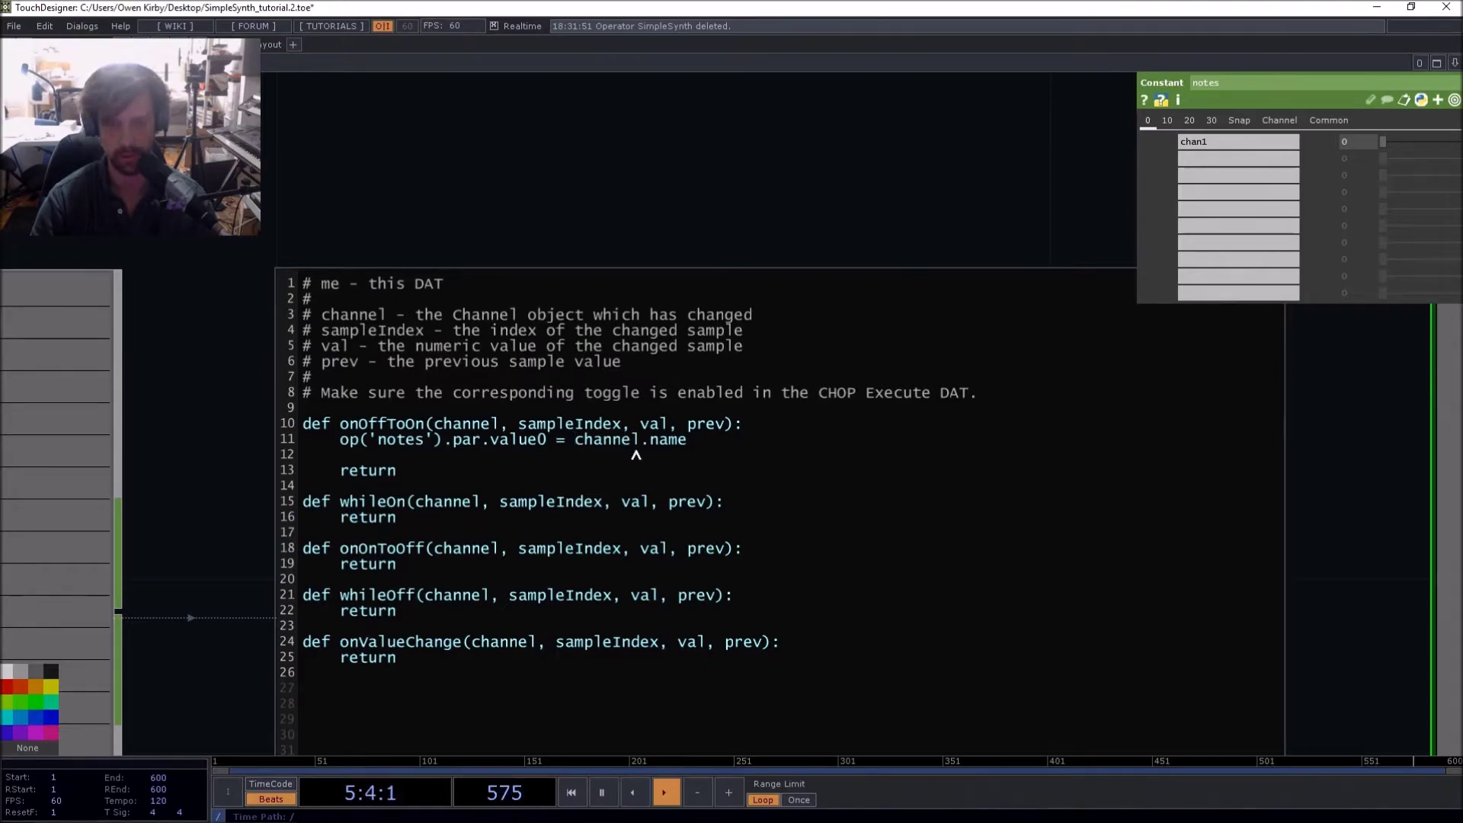
{"action": "type", "text": "str("}
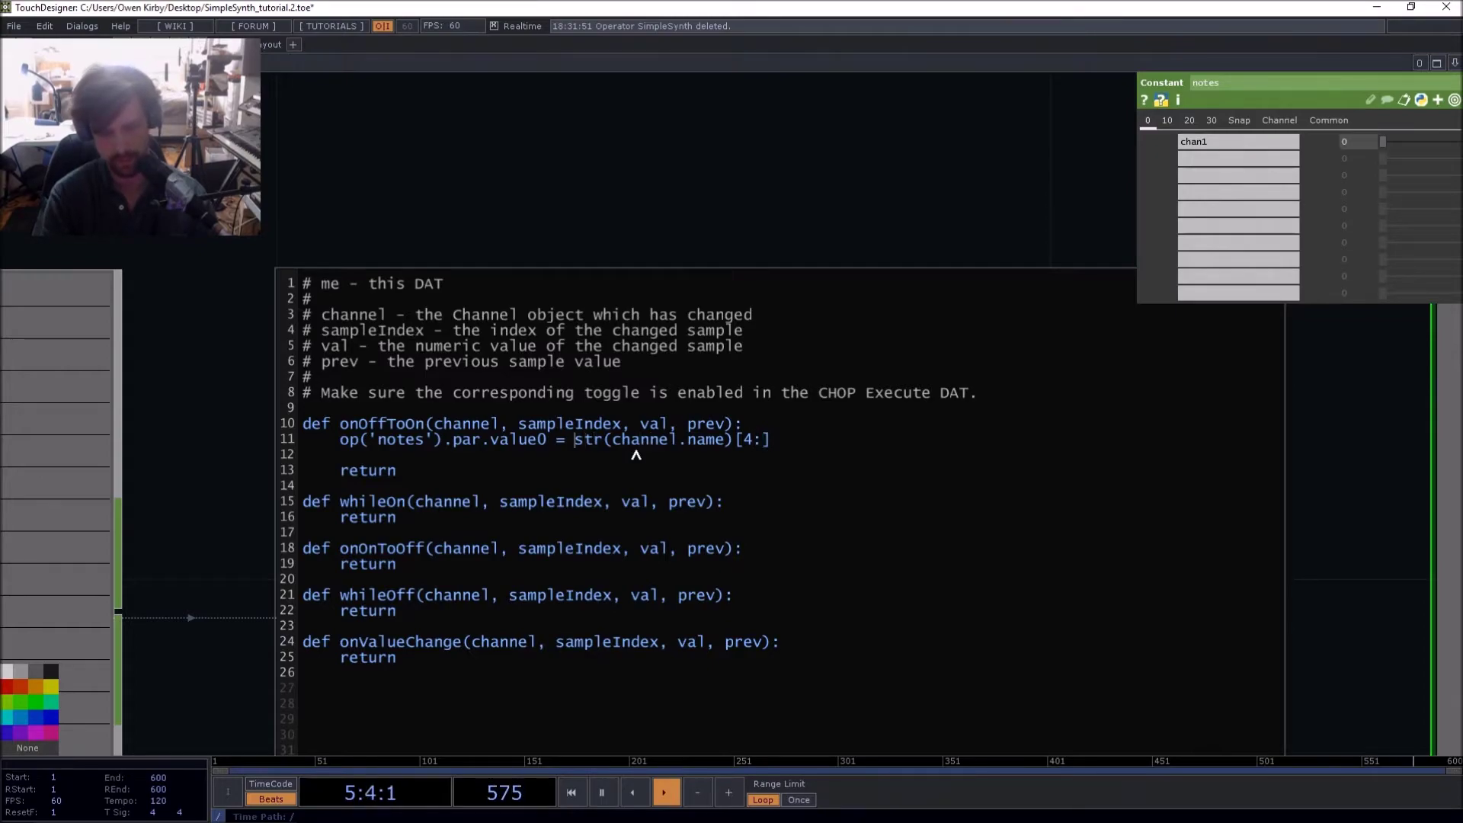
{"action": "type", "text": "int("}
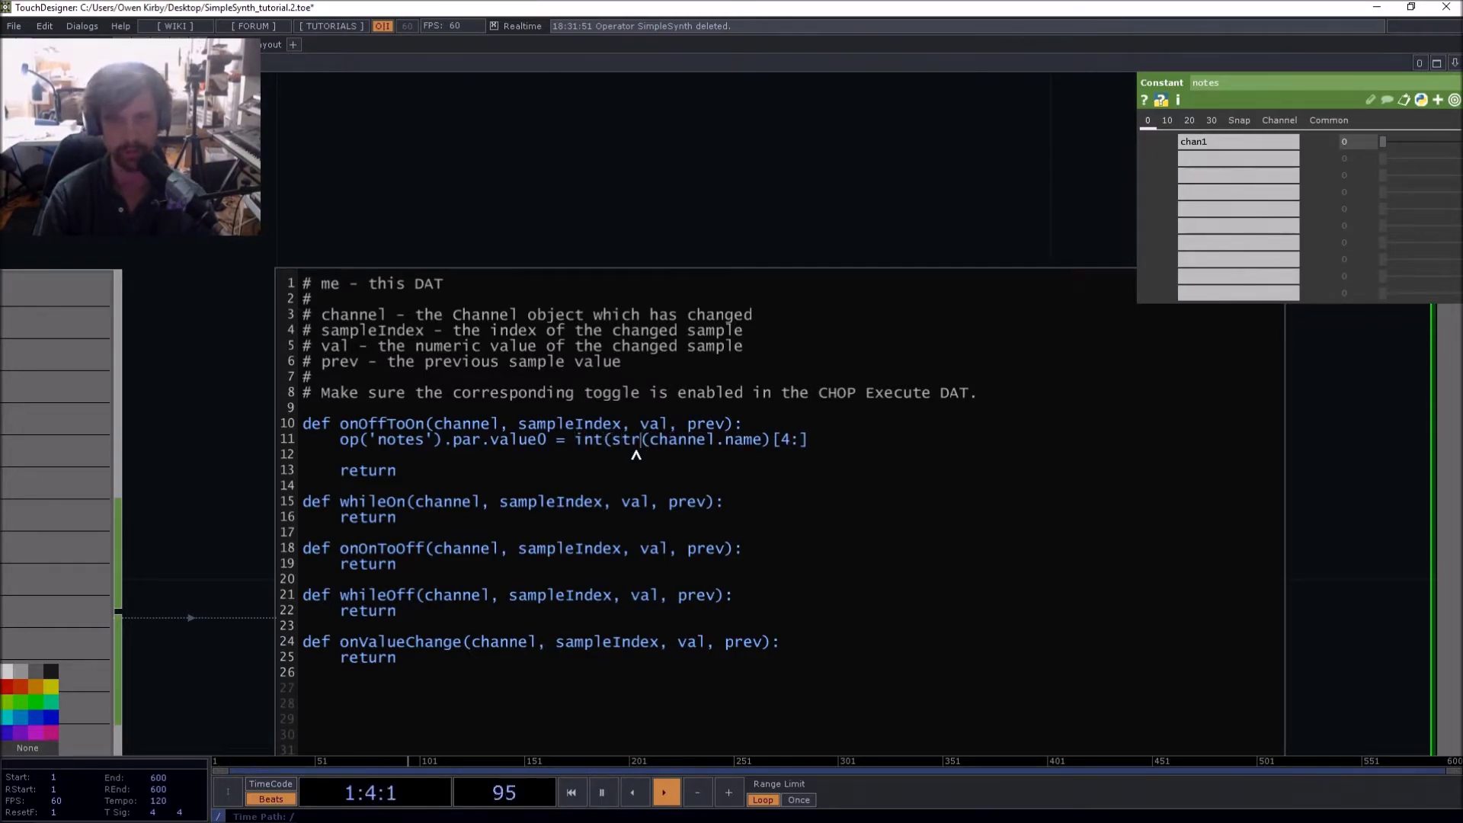
{"action": "left_click", "coordinate": [545, 236]}
{"action": "scroll", "coordinate": [592, 194], "scroll_direction": "down", "scroll_amount": 5}
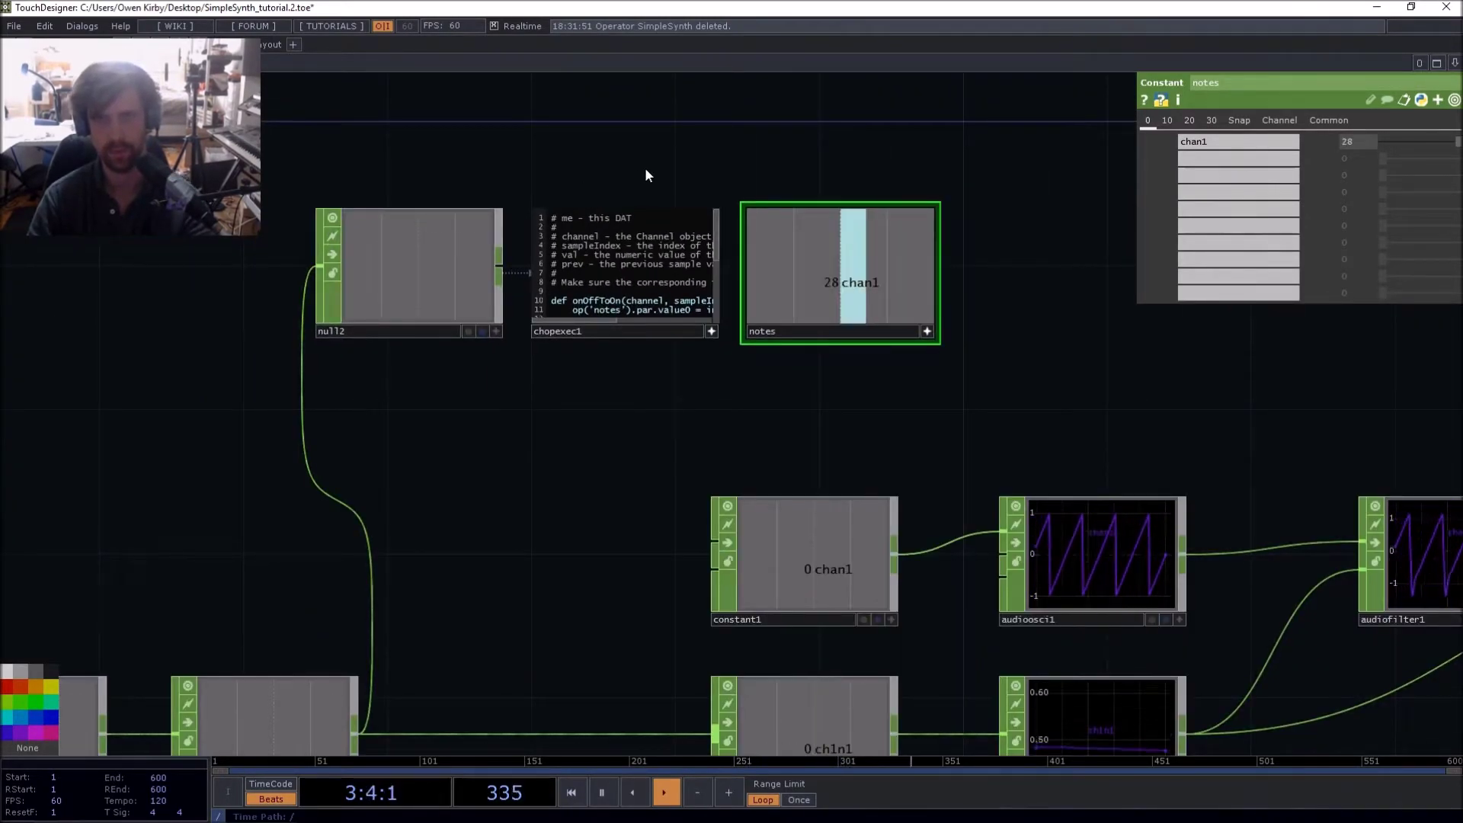
Connect the notes Constant to audioosci1's first input in place of constant1
{"action": "left_click", "coordinate": [843, 308]}
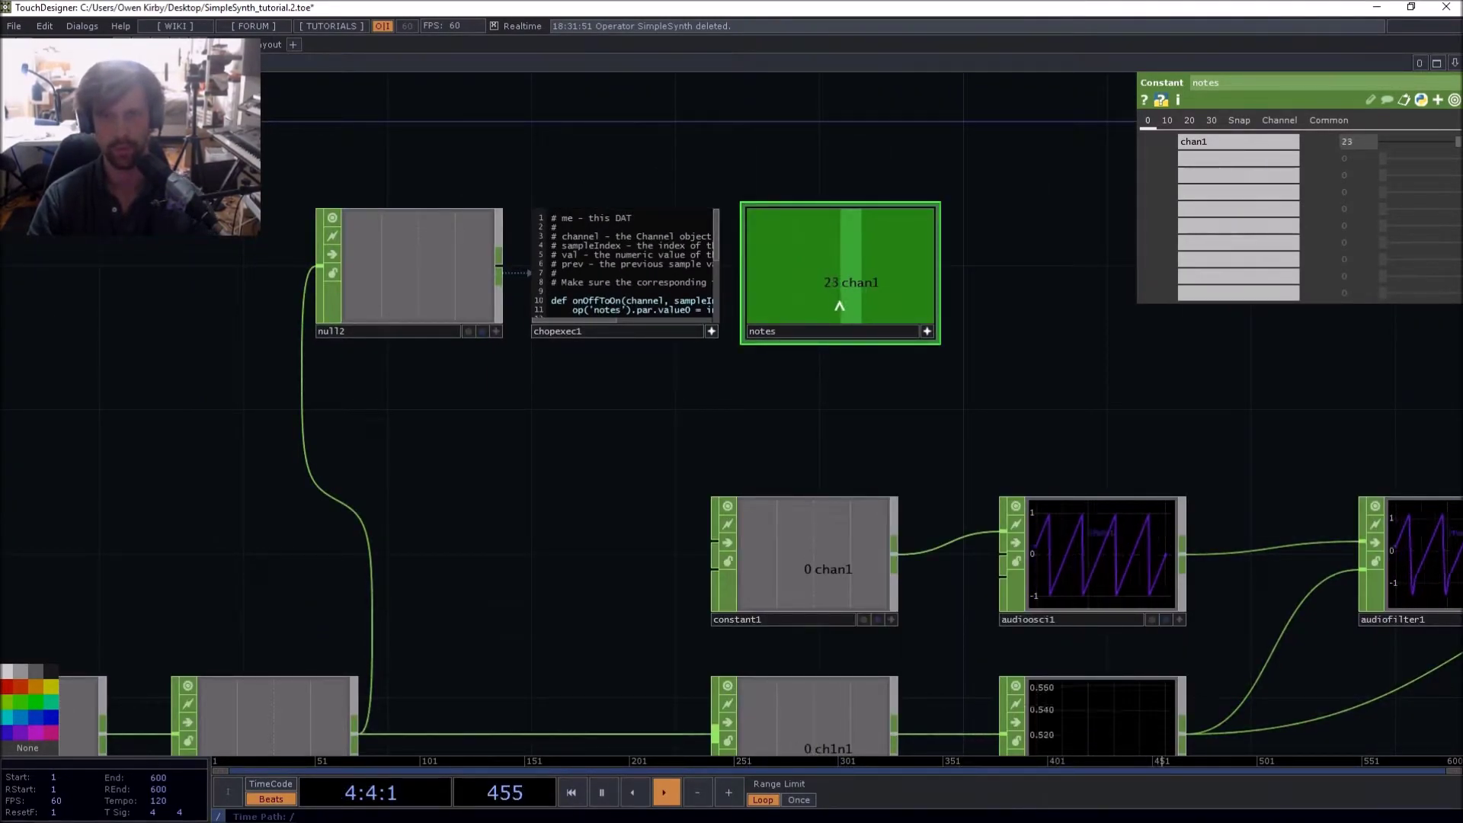
{"action": "left_click_drag", "start_coordinate": [156, 461], "coordinate": [506, 394]}
{"action": "scroll", "coordinate": [506, 393], "scroll_direction": "down", "scroll_amount": 1}
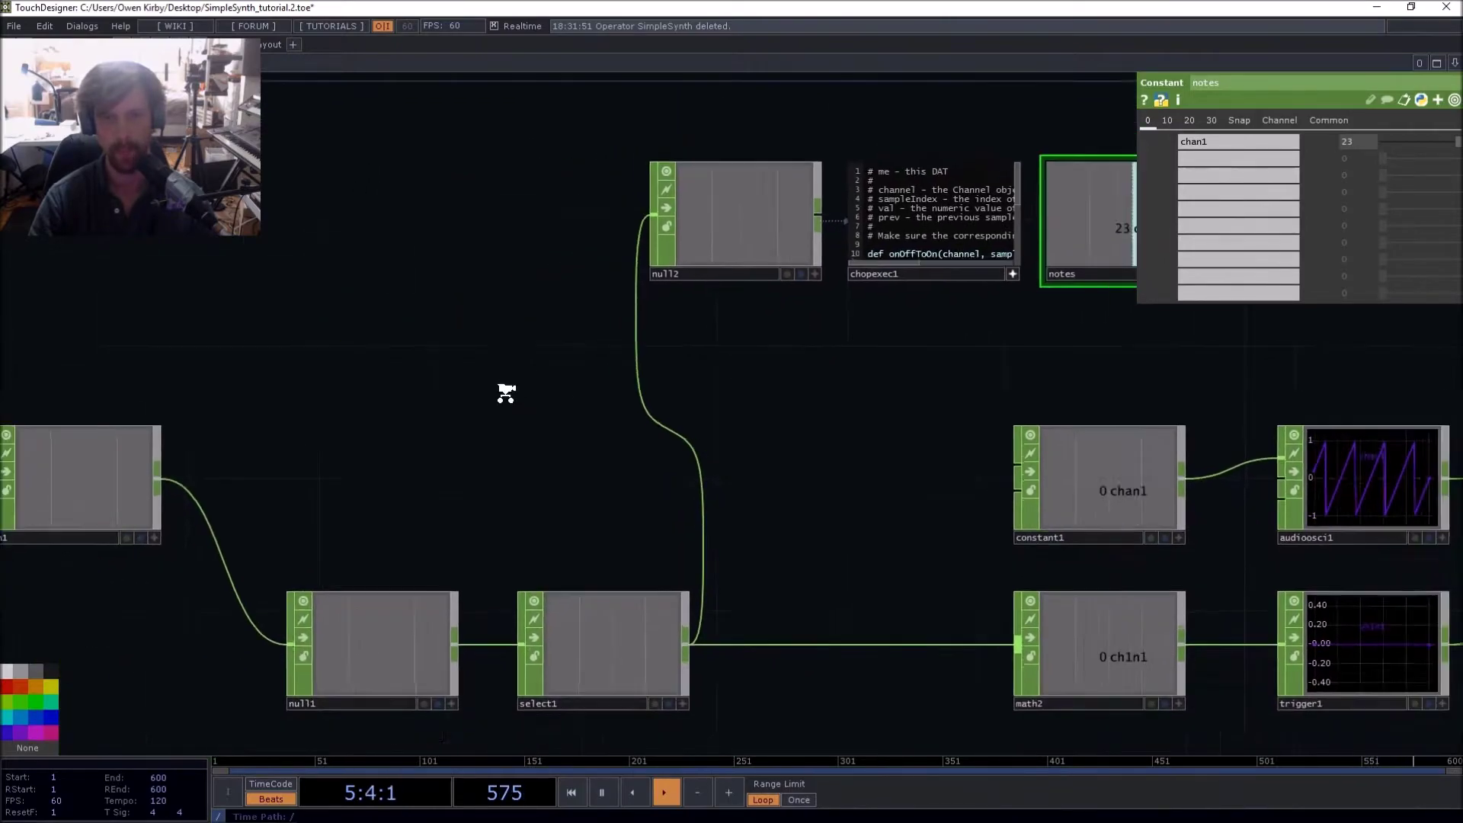
{"action": "scroll", "coordinate": [441, 411], "scroll_direction": "down", "scroll_amount": 3}
{"action": "left_click", "coordinate": [793, 449]}
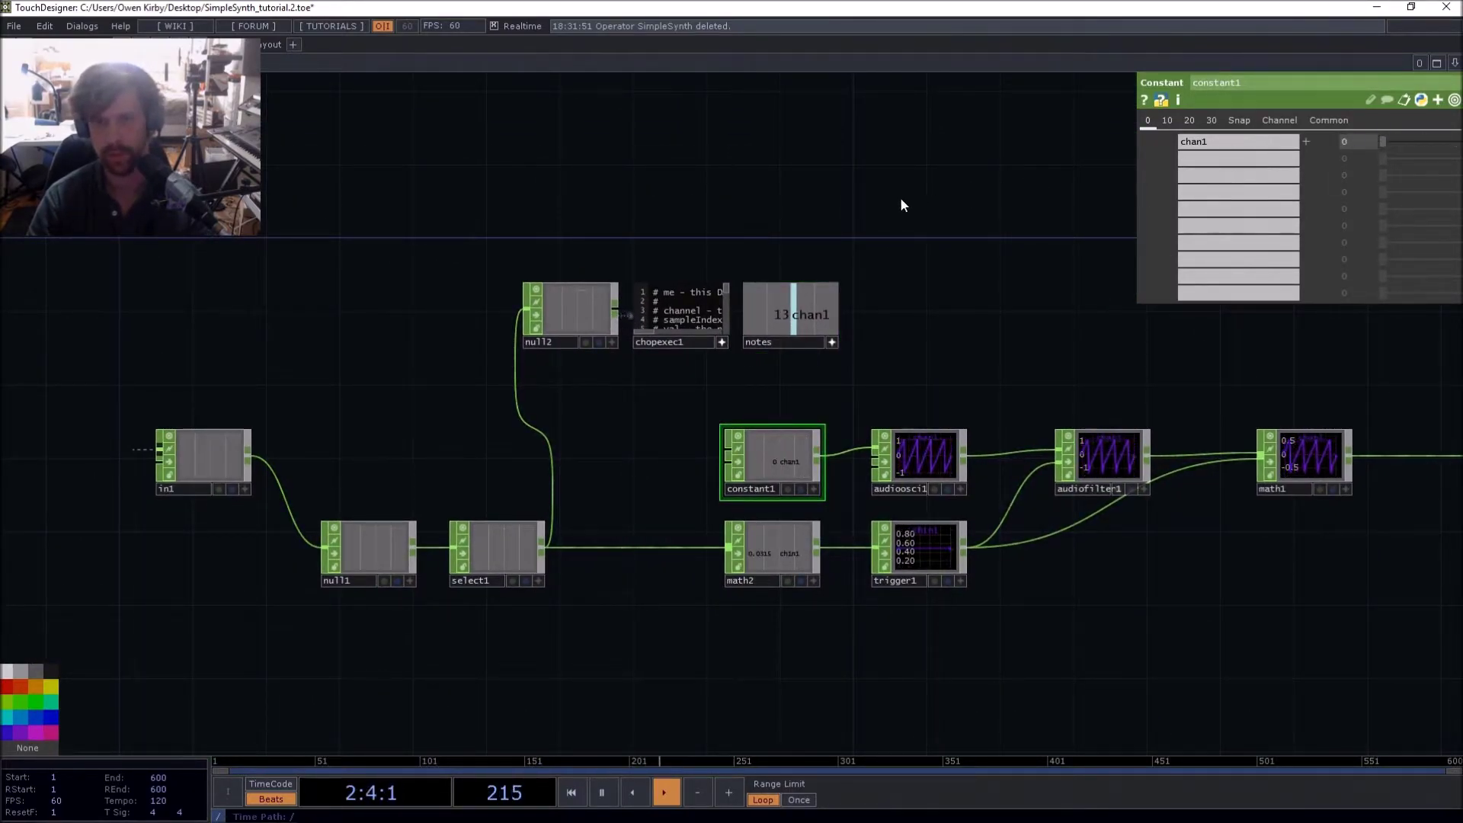
{"action": "scroll", "coordinate": [738, 425], "scroll_direction": "up", "scroll_amount": 5}
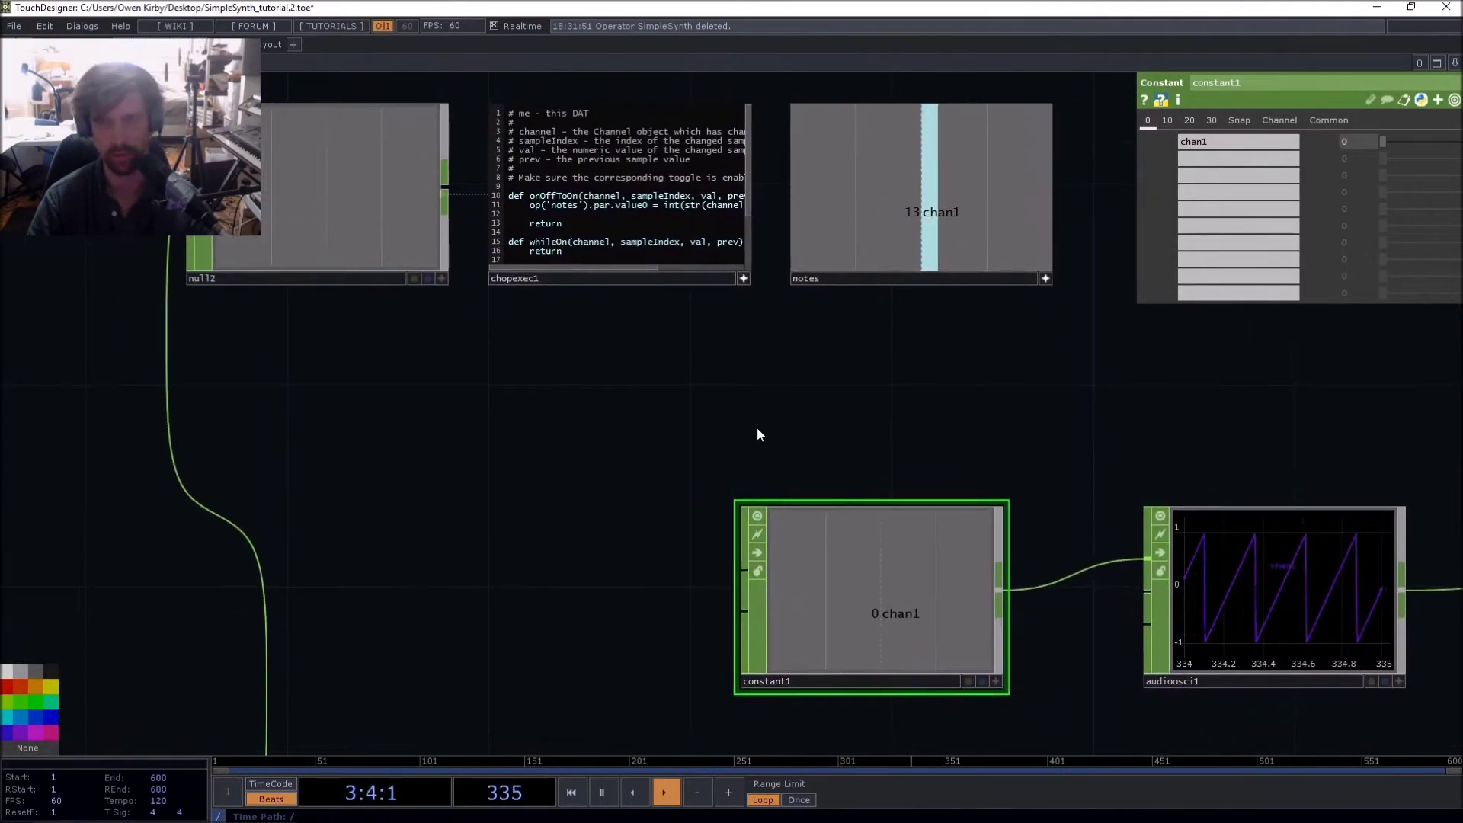
{"action": "left_click_drag", "start_coordinate": [953, 229], "coordinate": [1148, 560]}
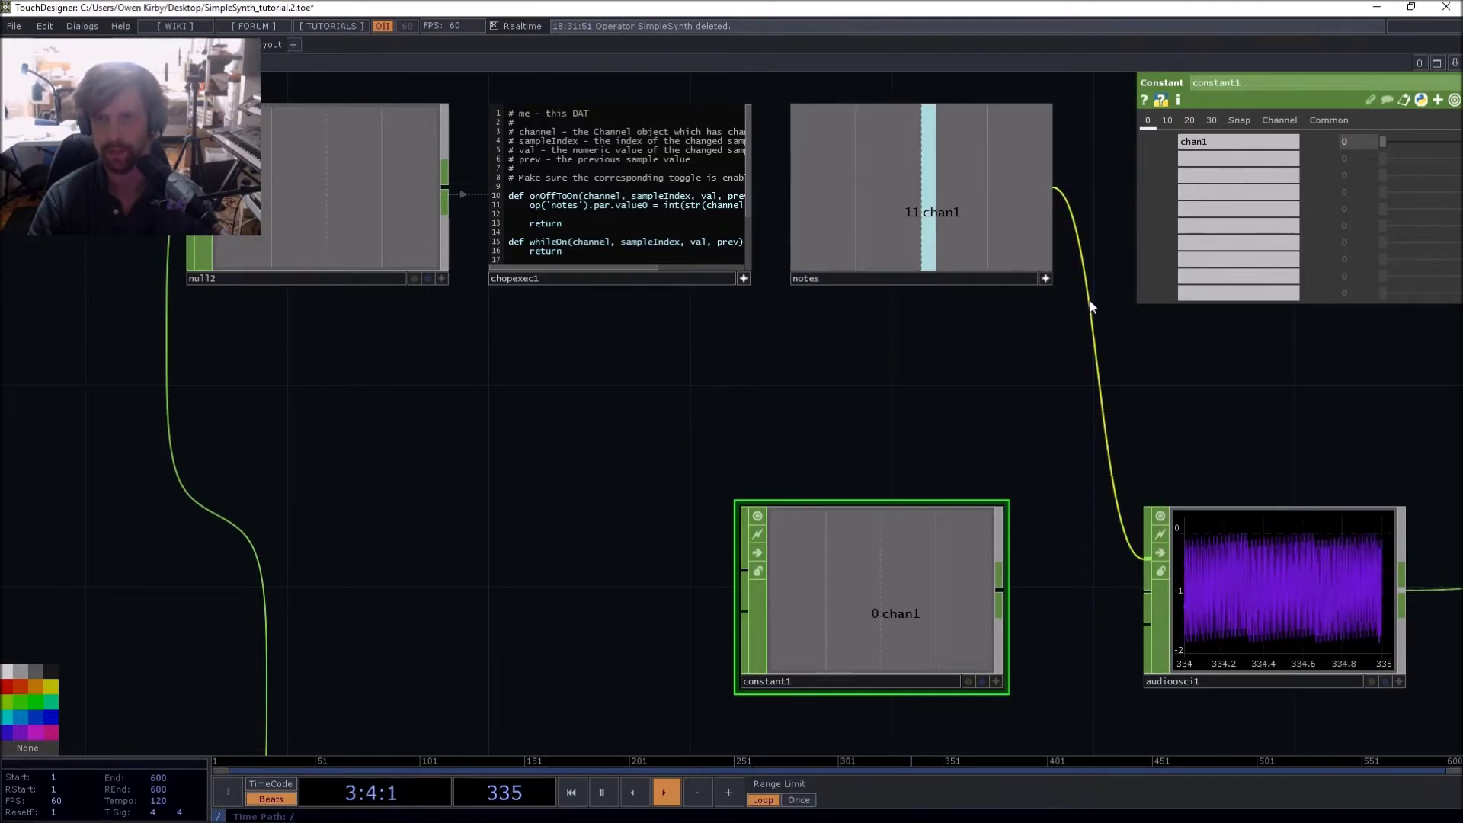
Insert a Math CHOP on the wire between notes and audioosci1, placing it beside notes
{"action": "right_click", "coordinate": [1092, 275]}
{"action": "left_click", "coordinate": [1114, 282]}
{"action": "type", "text": "math"}
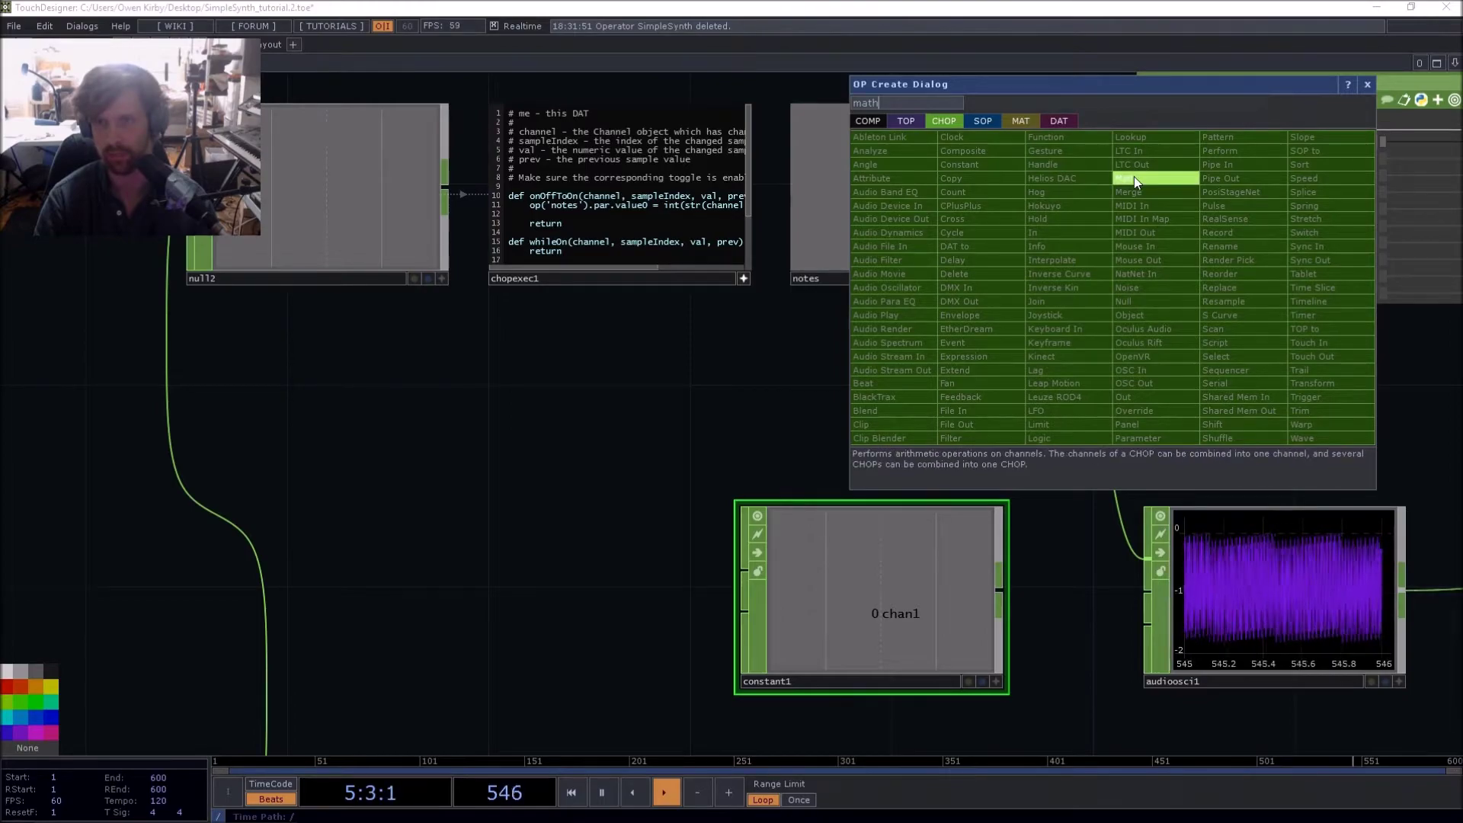
{"action": "left_click", "coordinate": [1126, 178]}
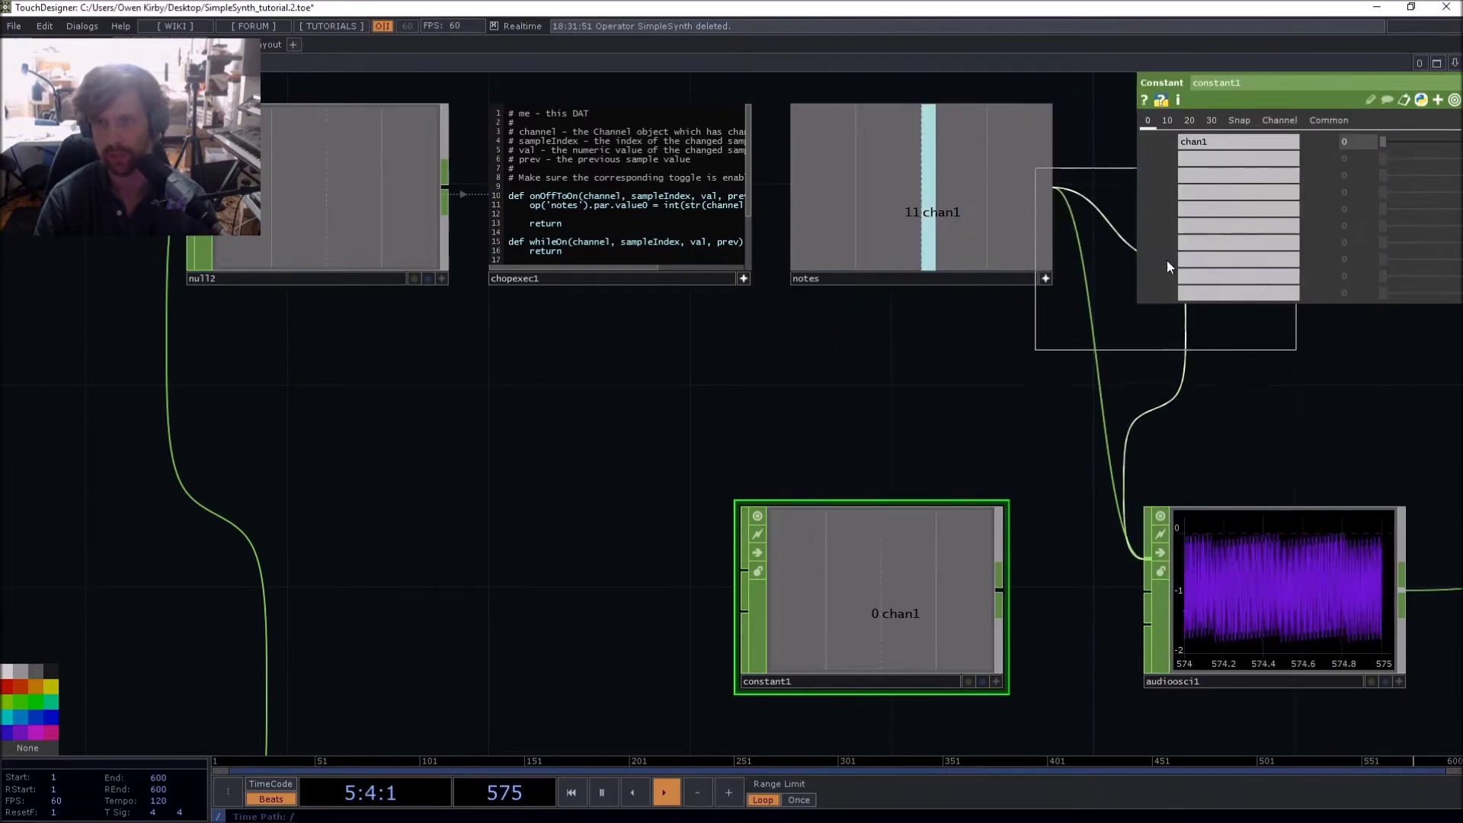
{"action": "left_click", "coordinate": [1281, 294]}
{"action": "left_click_drag", "start_coordinate": [913, 470], "coordinate": [694, 621]}
{"action": "left_click_drag", "start_coordinate": [1037, 521], "coordinate": [981, 417]}
Set math3's From Range to 1 and 13
{"action": "left_click", "coordinate": [1228, 120]}
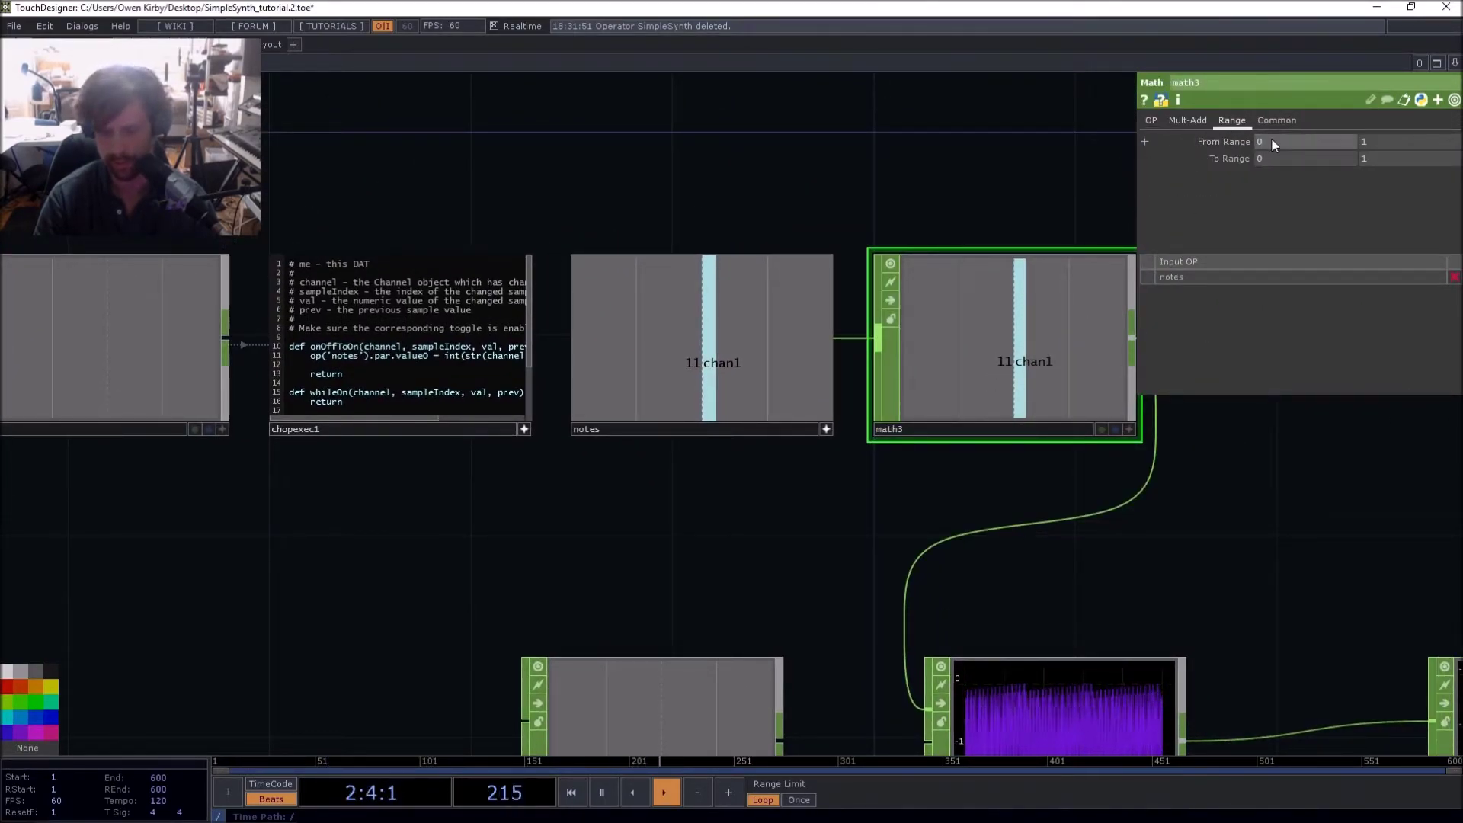
{"action": "type", "text": "1"}
{"action": "key", "text": "Tab"}
{"action": "type", "text": "13"}
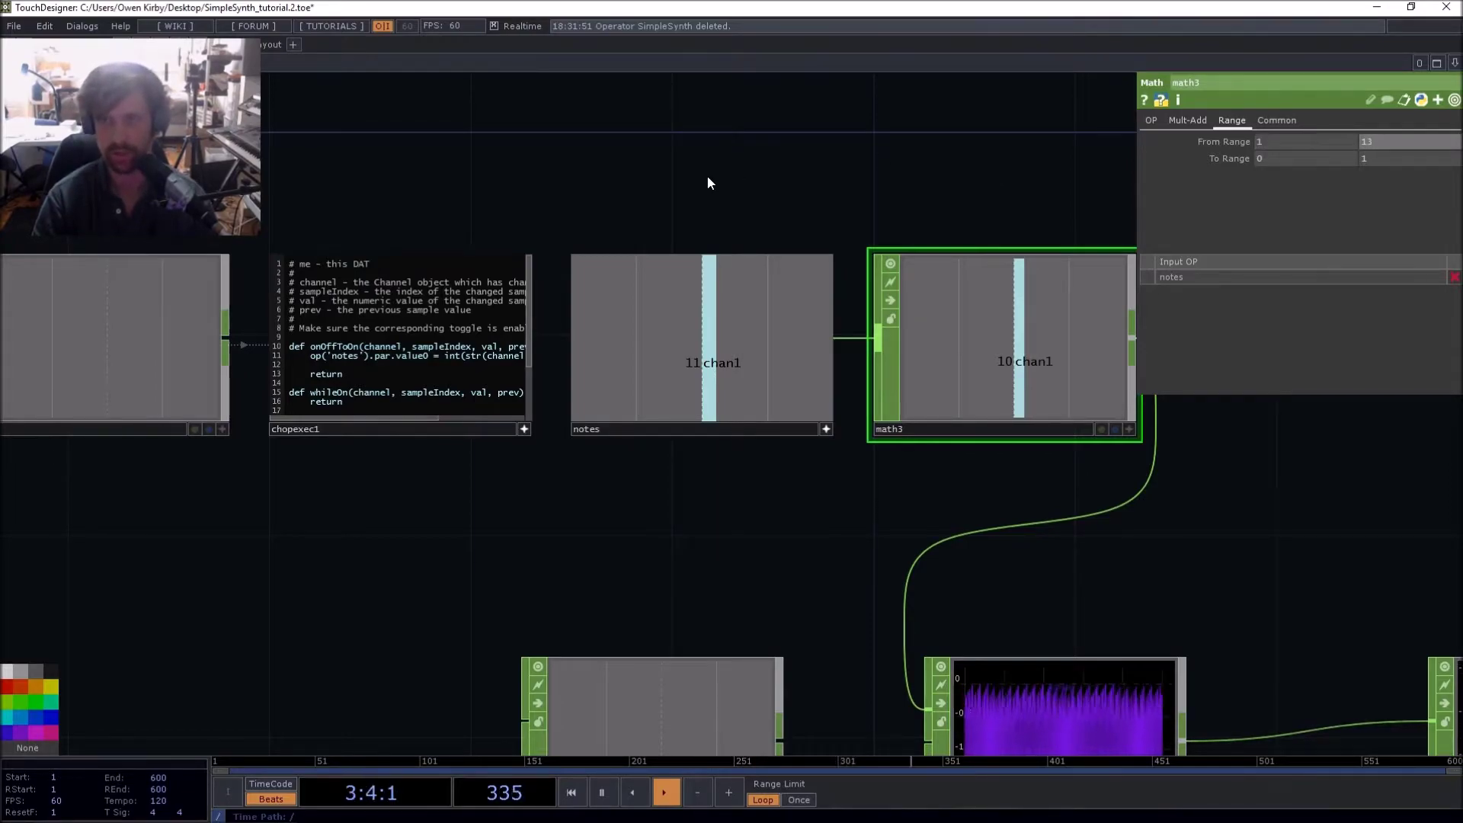
{"action": "left_click", "coordinate": [819, 175]}
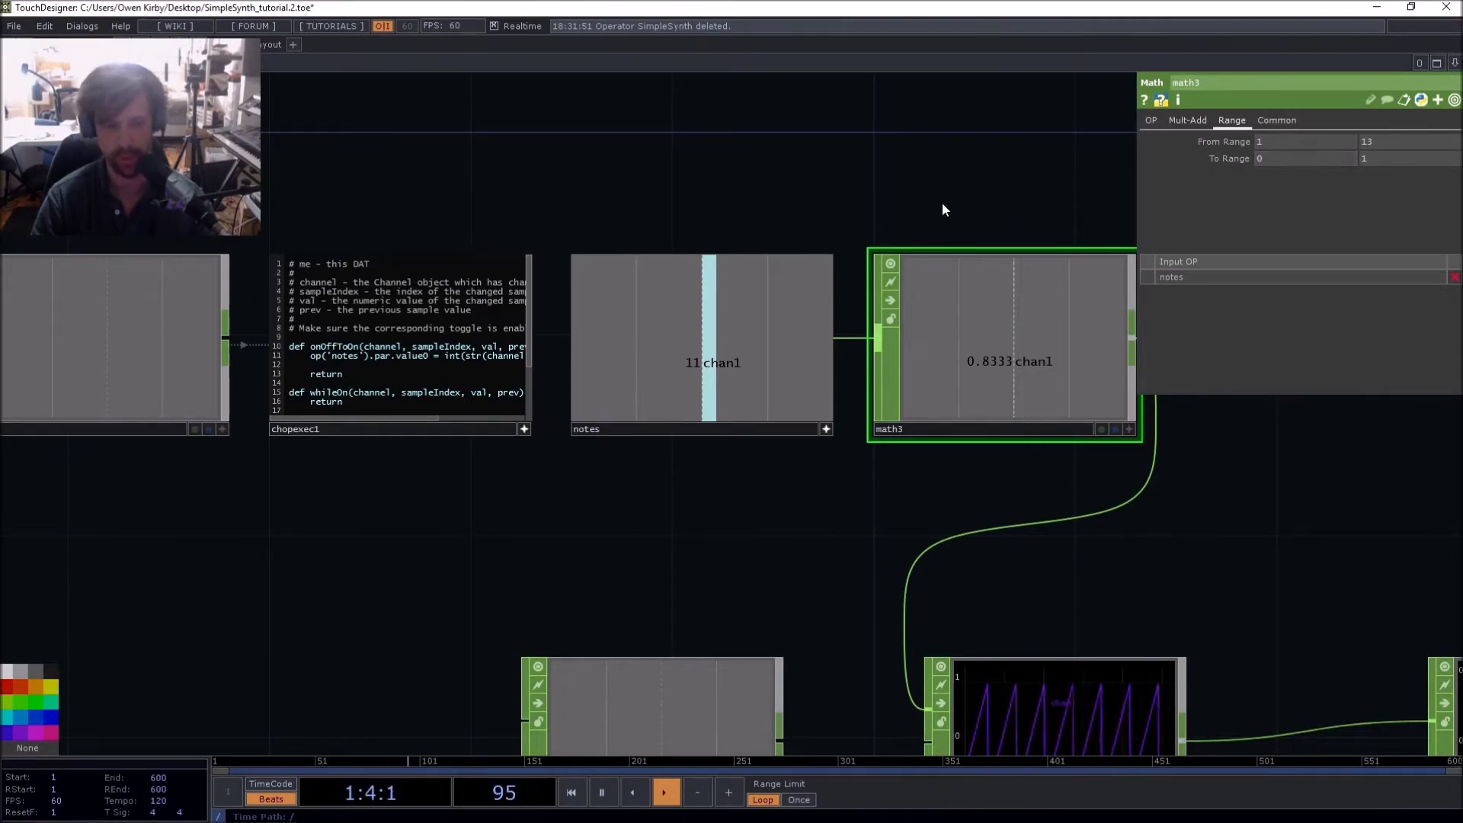
{"action": "left_click_drag", "start_coordinate": [942, 203], "coordinate": [963, 212]}
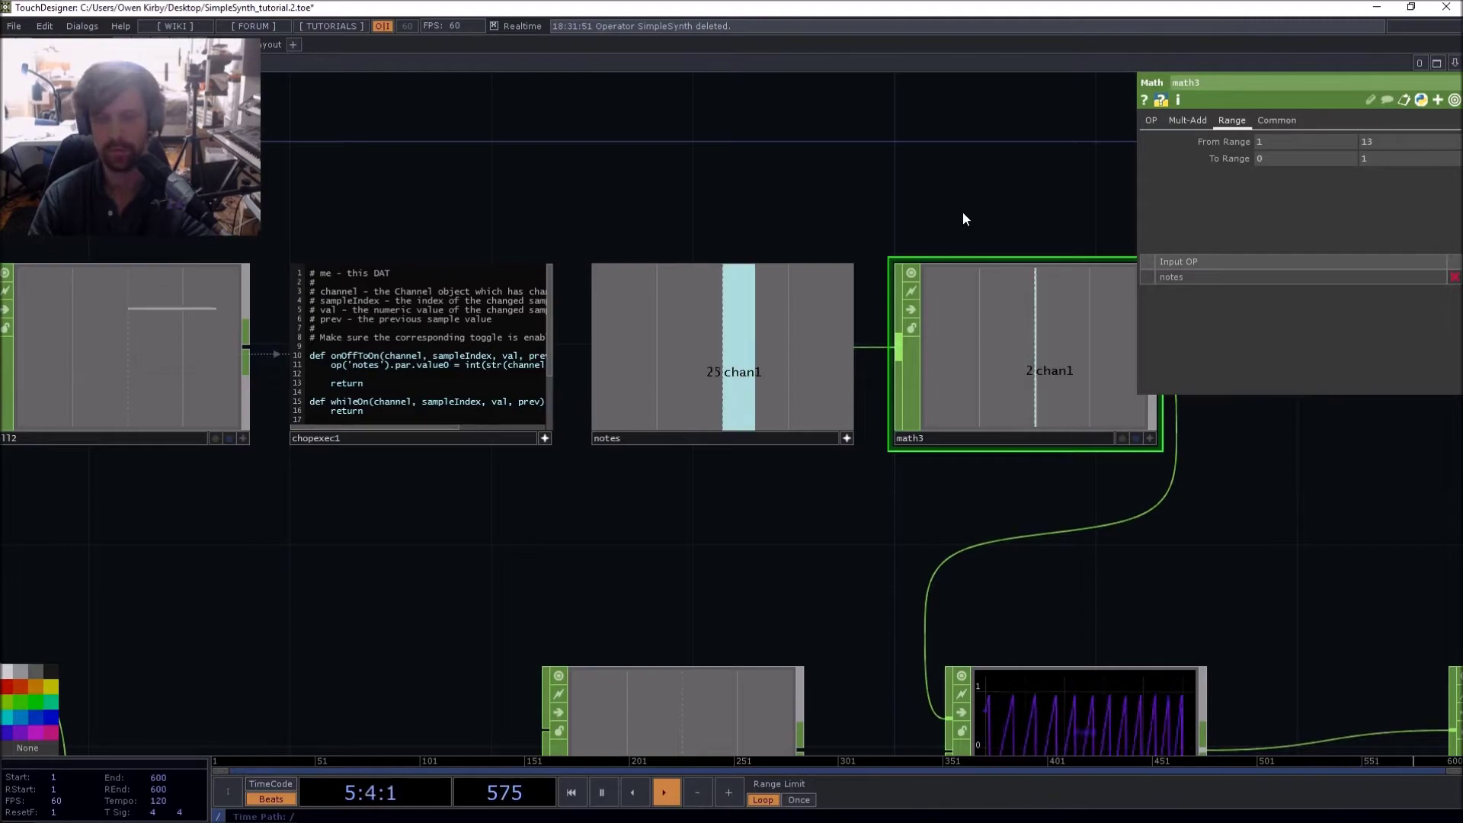
Delete the disconnected constant1 operator beside audioosci1
{"action": "left_click_drag", "start_coordinate": [875, 543], "coordinate": [1034, 551]}
{"action": "scroll", "coordinate": [620, 422], "scroll_direction": "down", "scroll_amount": 3}
{"action": "scroll", "coordinate": [373, 591], "scroll_direction": "down", "scroll_amount": 8}
{"action": "left_click_drag", "start_coordinate": [448, 389], "coordinate": [509, 382]}
{"action": "scroll", "coordinate": [533, 648], "scroll_direction": "up", "scroll_amount": 5}
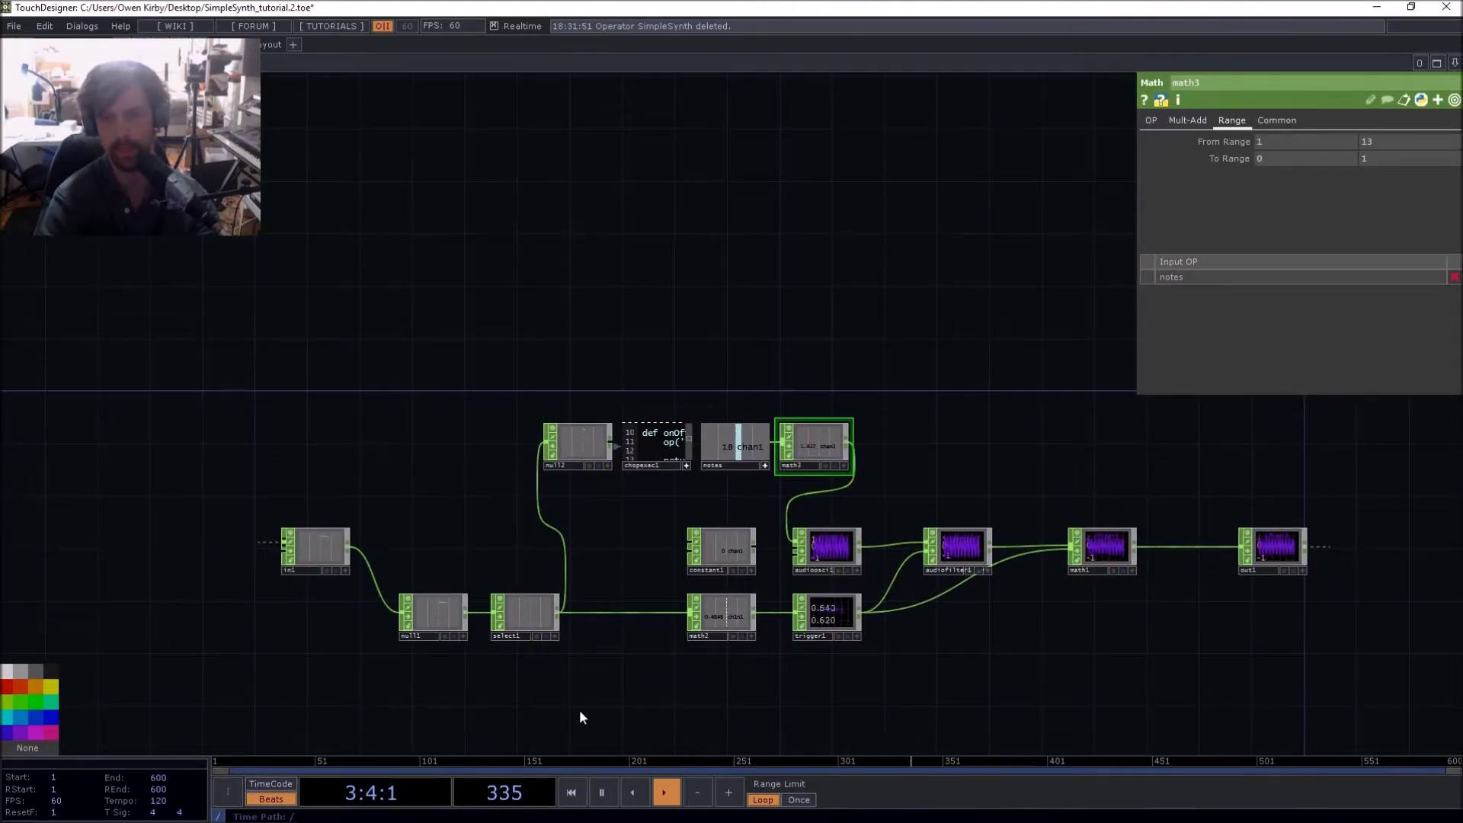
{"action": "scroll", "coordinate": [653, 591], "scroll_direction": "up", "scroll_amount": 3}
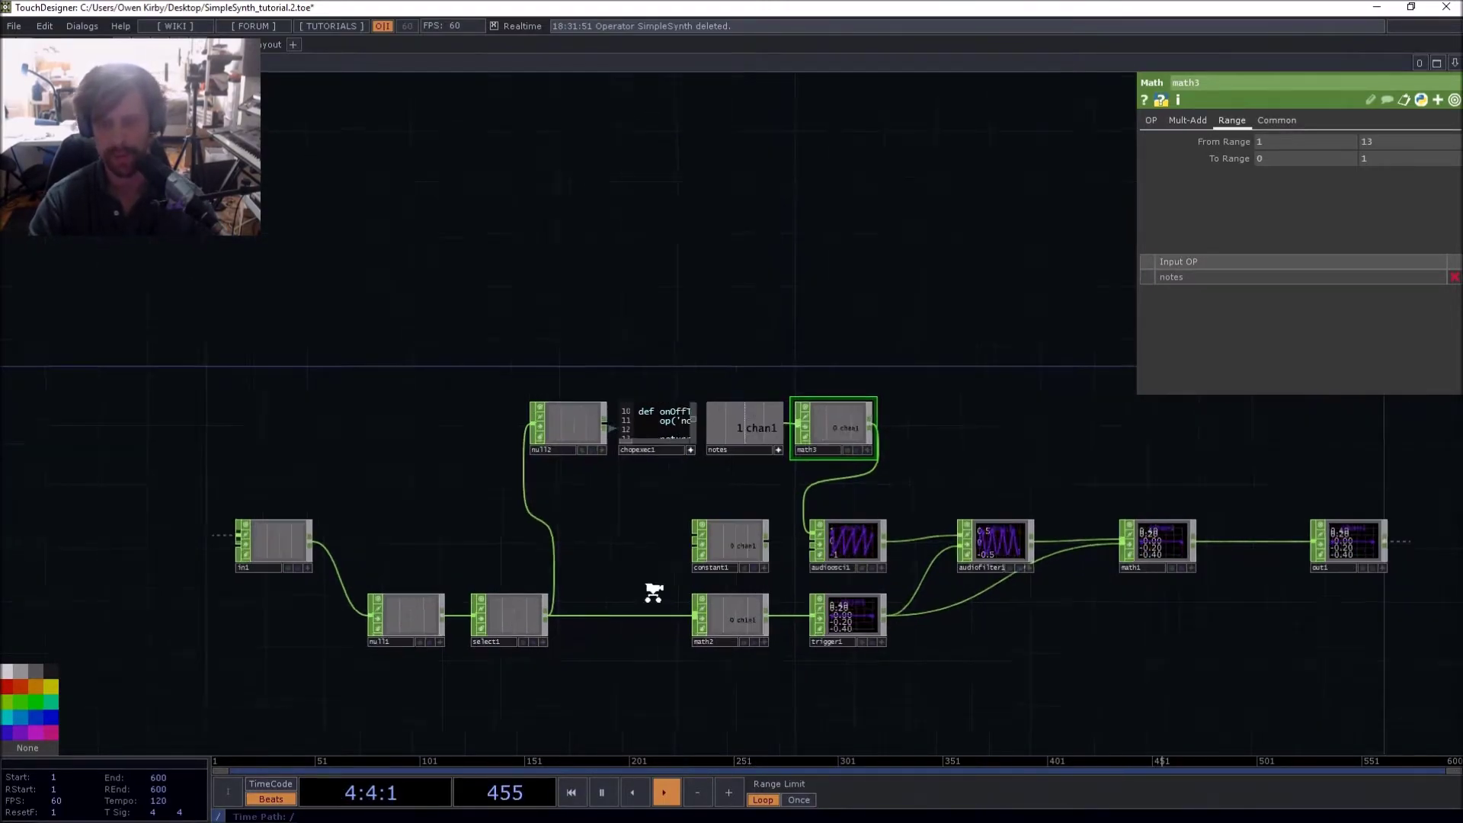
{"action": "left_click_drag", "start_coordinate": [637, 540], "coordinate": [563, 538]}
{"action": "left_click_drag", "start_coordinate": [982, 495], "coordinate": [776, 500]}
{"action": "scroll", "coordinate": [372, 493], "scroll_direction": "left", "scroll_amount": 1}
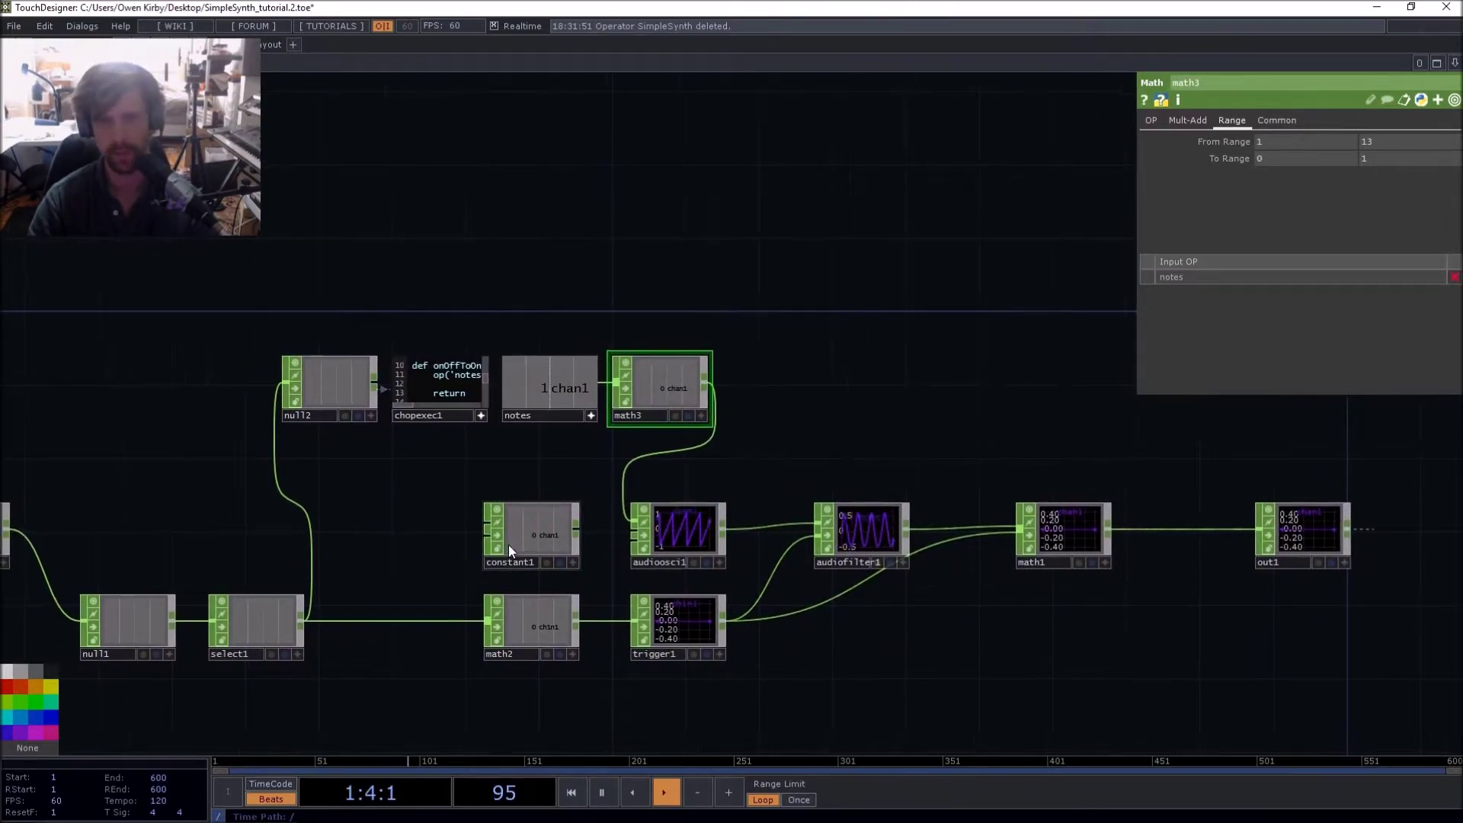
{"action": "left_click", "coordinate": [503, 537]}
{"action": "key", "text": "Delete"}
Add an LFO CHOP below math2, shift both away from the oscillator, and connect the LFO to audioosci1 in place of math3
{"action": "scroll", "coordinate": [496, 509], "scroll_direction": "up", "scroll_amount": 2}
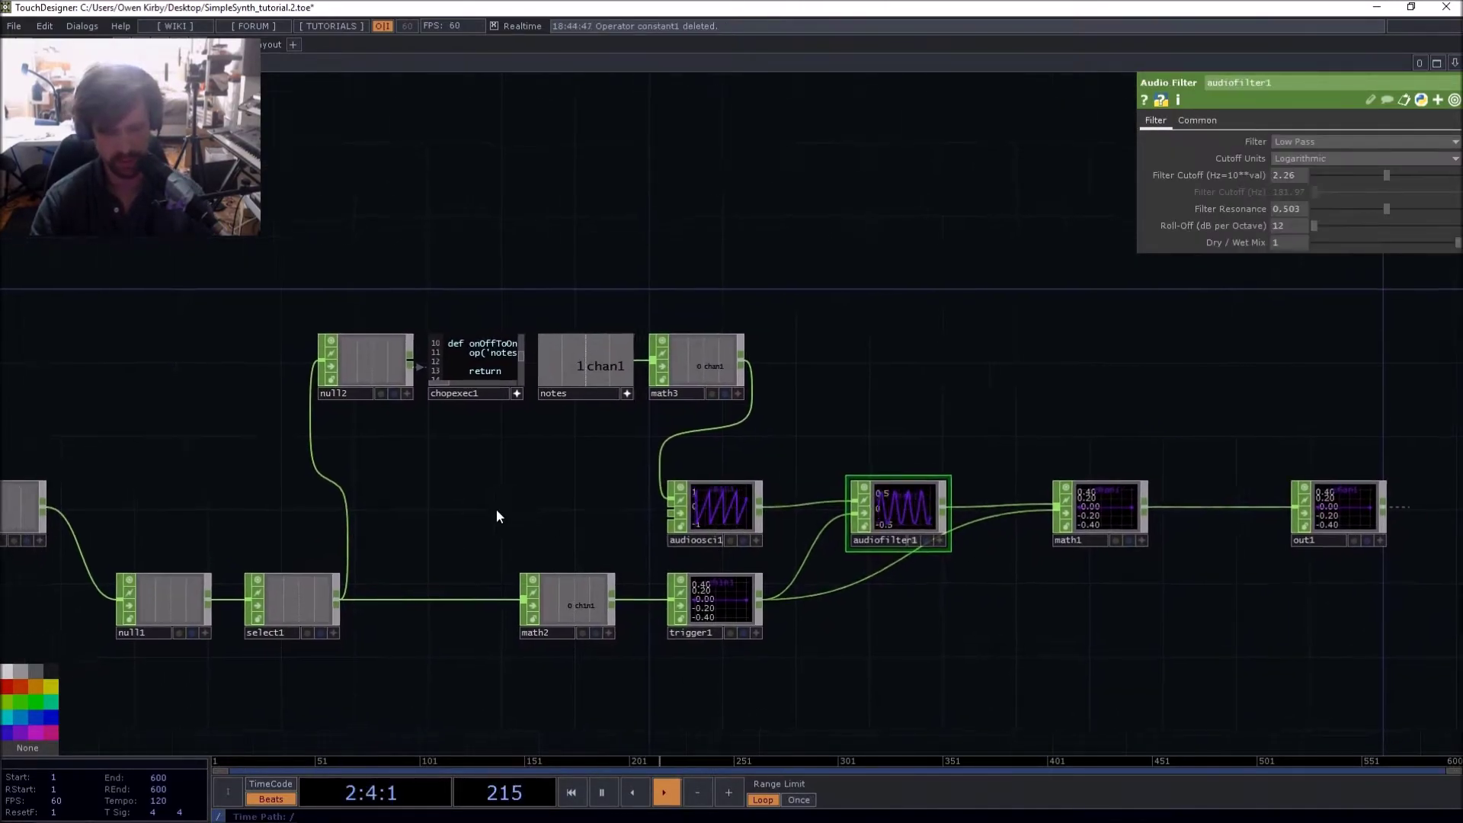
{"action": "key", "text": "Tab"}
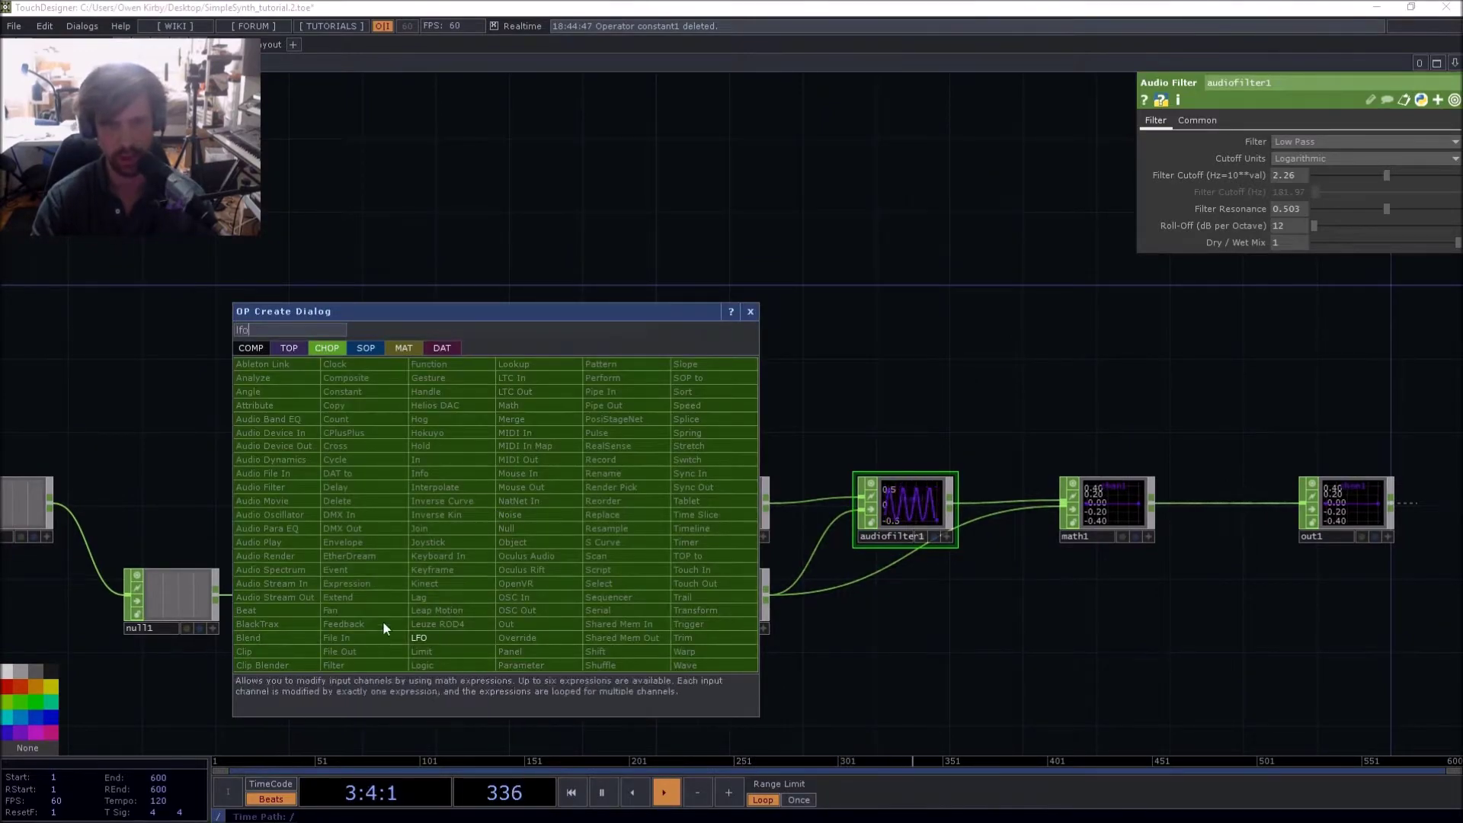
{"action": "left_click", "coordinate": [417, 638]}
{"action": "left_click", "coordinate": [576, 685]}
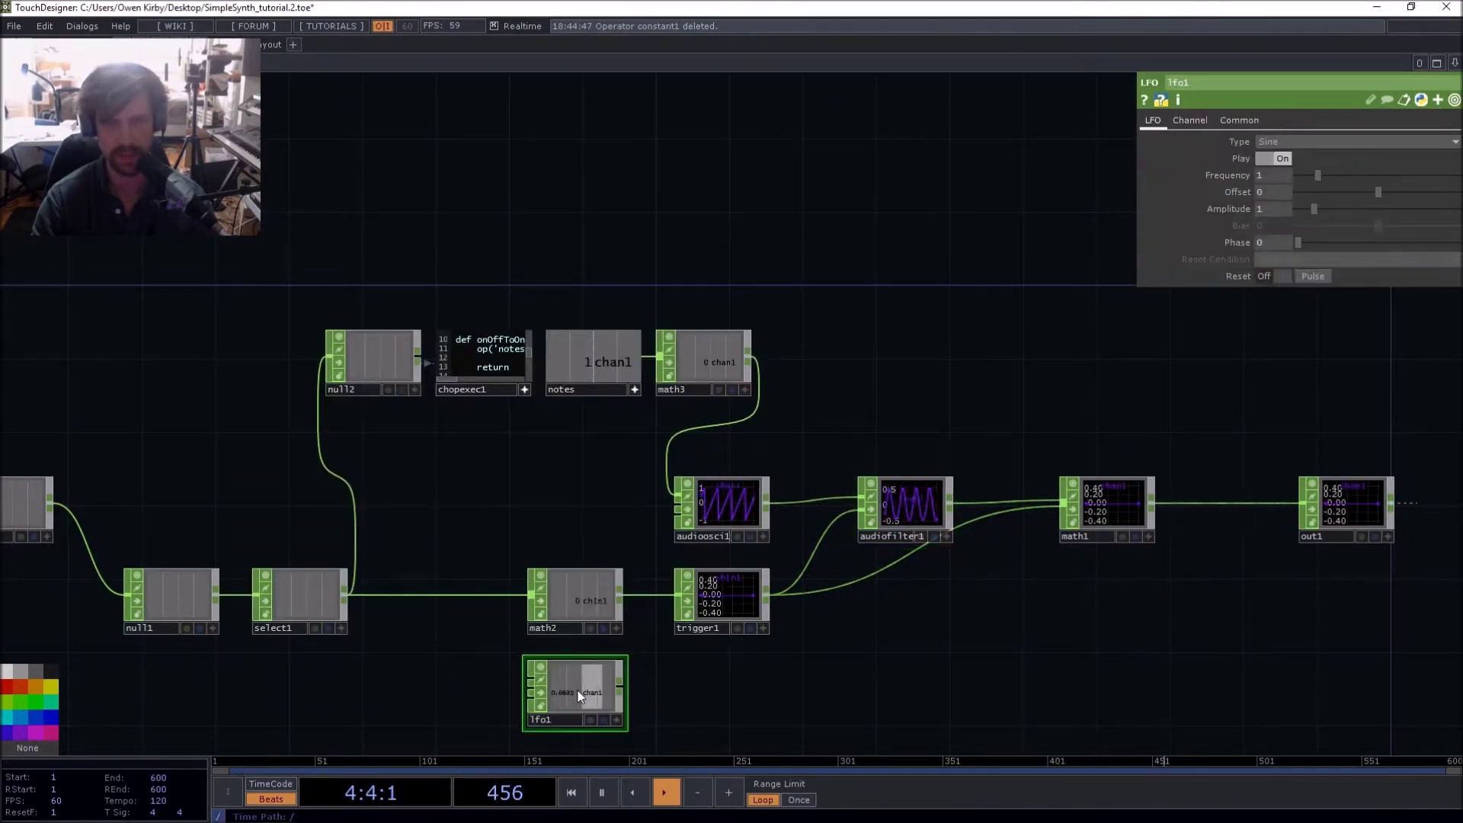
{"action": "left_click_drag", "start_coordinate": [626, 696], "coordinate": [595, 546]}
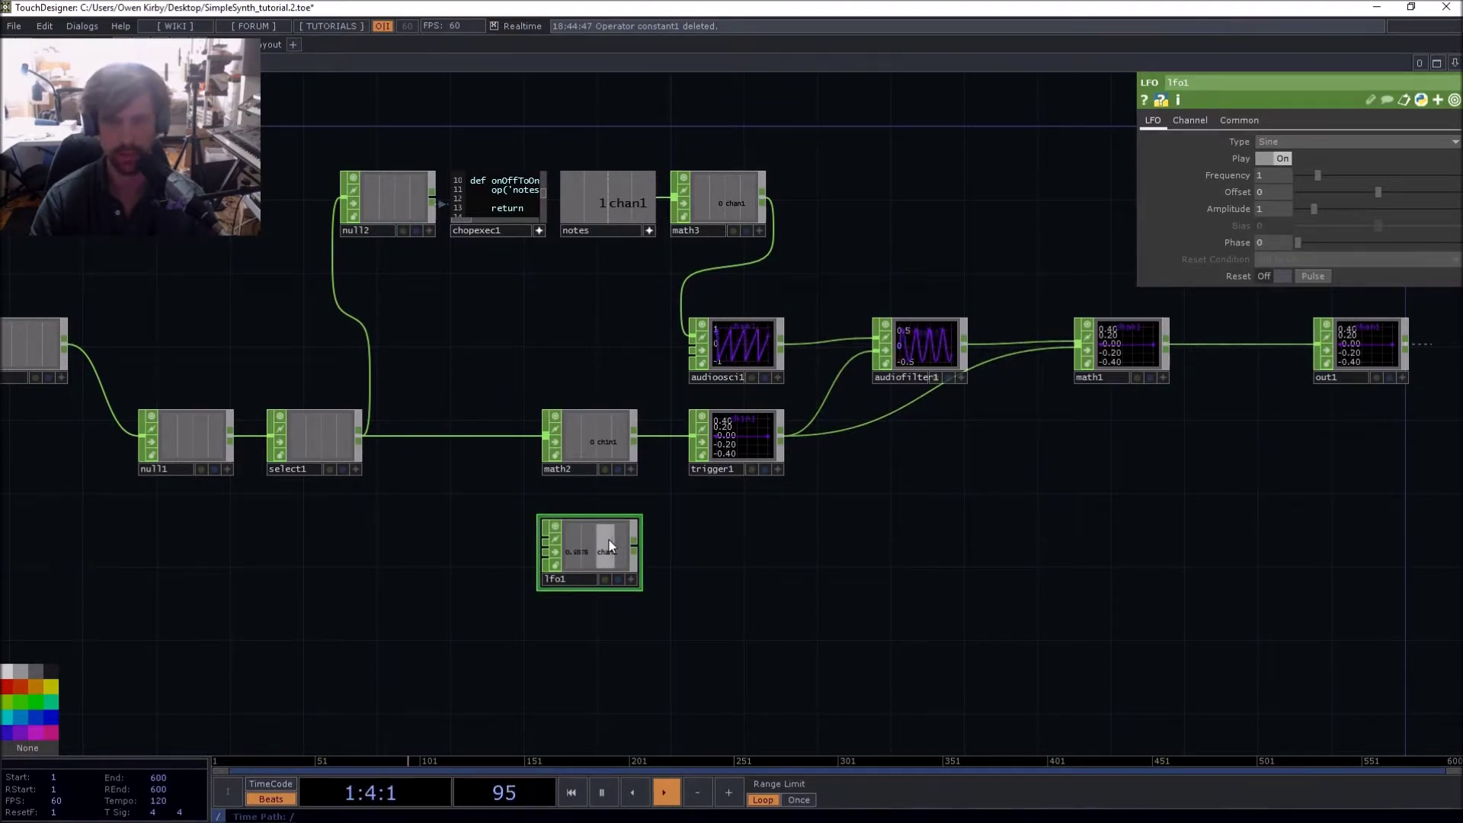
{"action": "left_click_drag", "start_coordinate": [585, 442], "coordinate": [475, 442]}
{"action": "left_click_drag", "start_coordinate": [585, 562], "coordinate": [684, 325]}
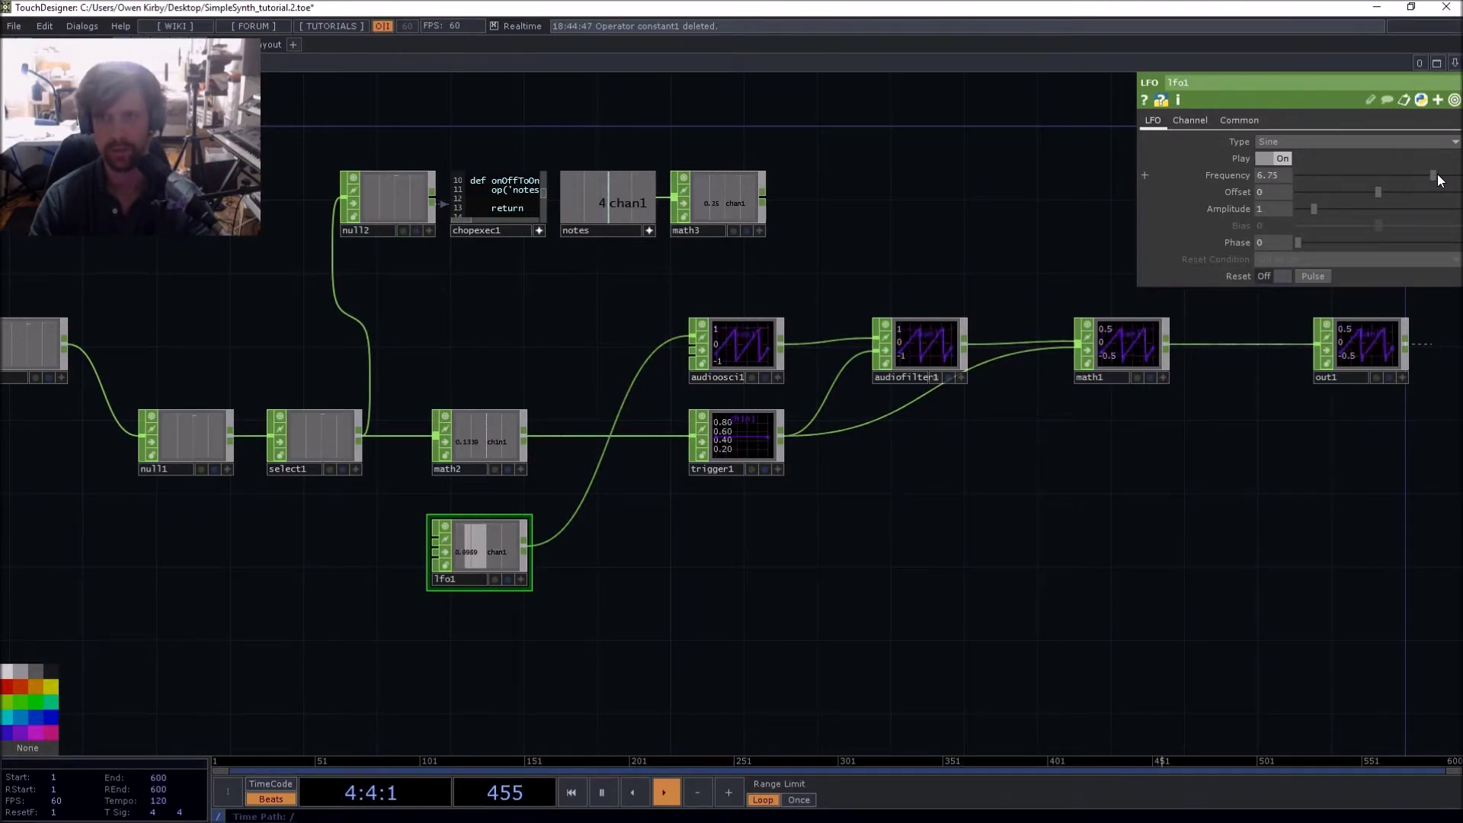
Set lfo1's Frequency to 6.75, Offset to 0.1 and Amplitude to 0.1
{"action": "left_click_drag", "start_coordinate": [1321, 176], "coordinate": [1382, 192]}
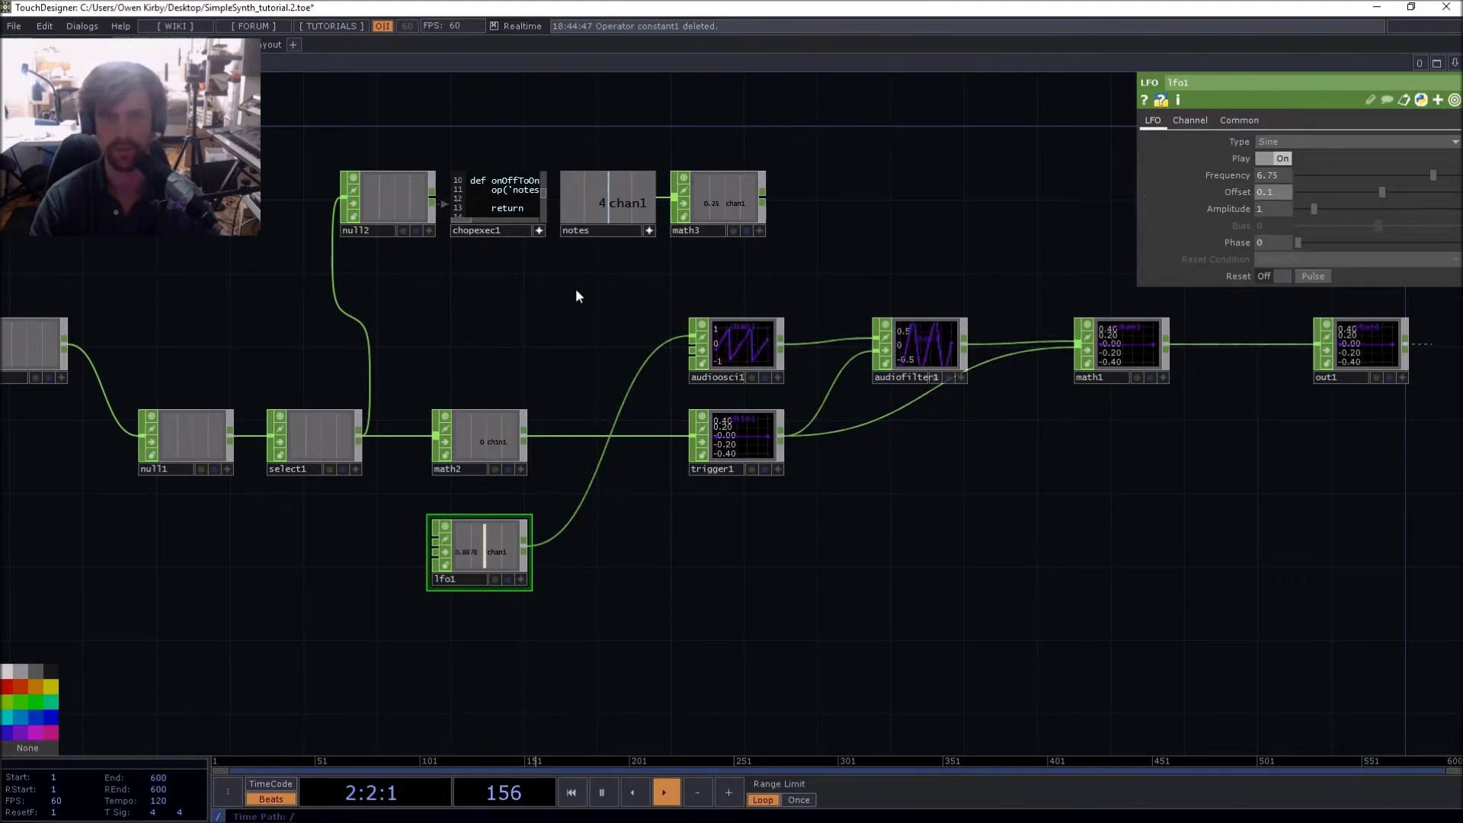
{"action": "left_click", "coordinate": [706, 205]}
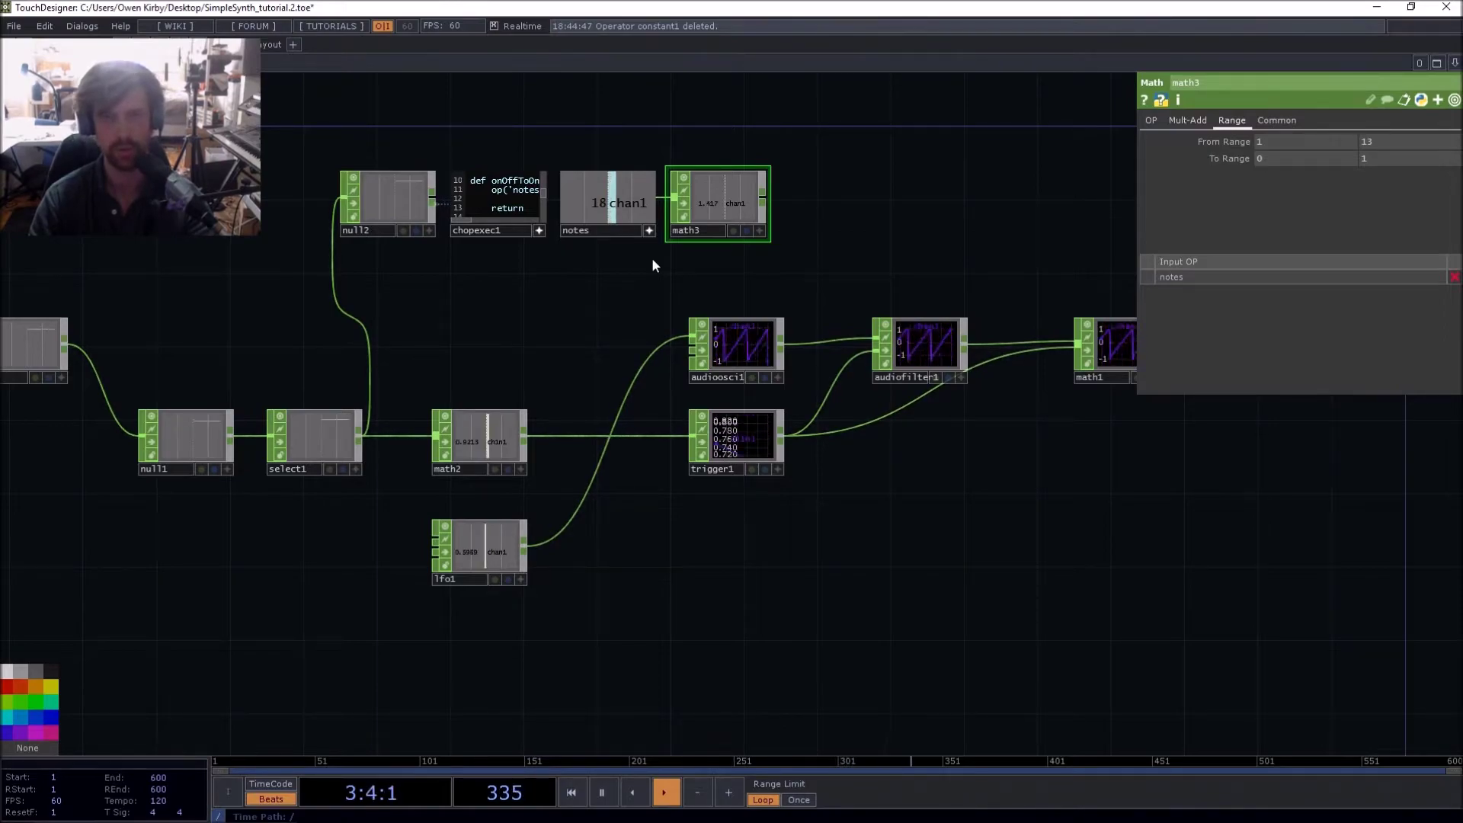
{"action": "left_click", "coordinate": [506, 547]}
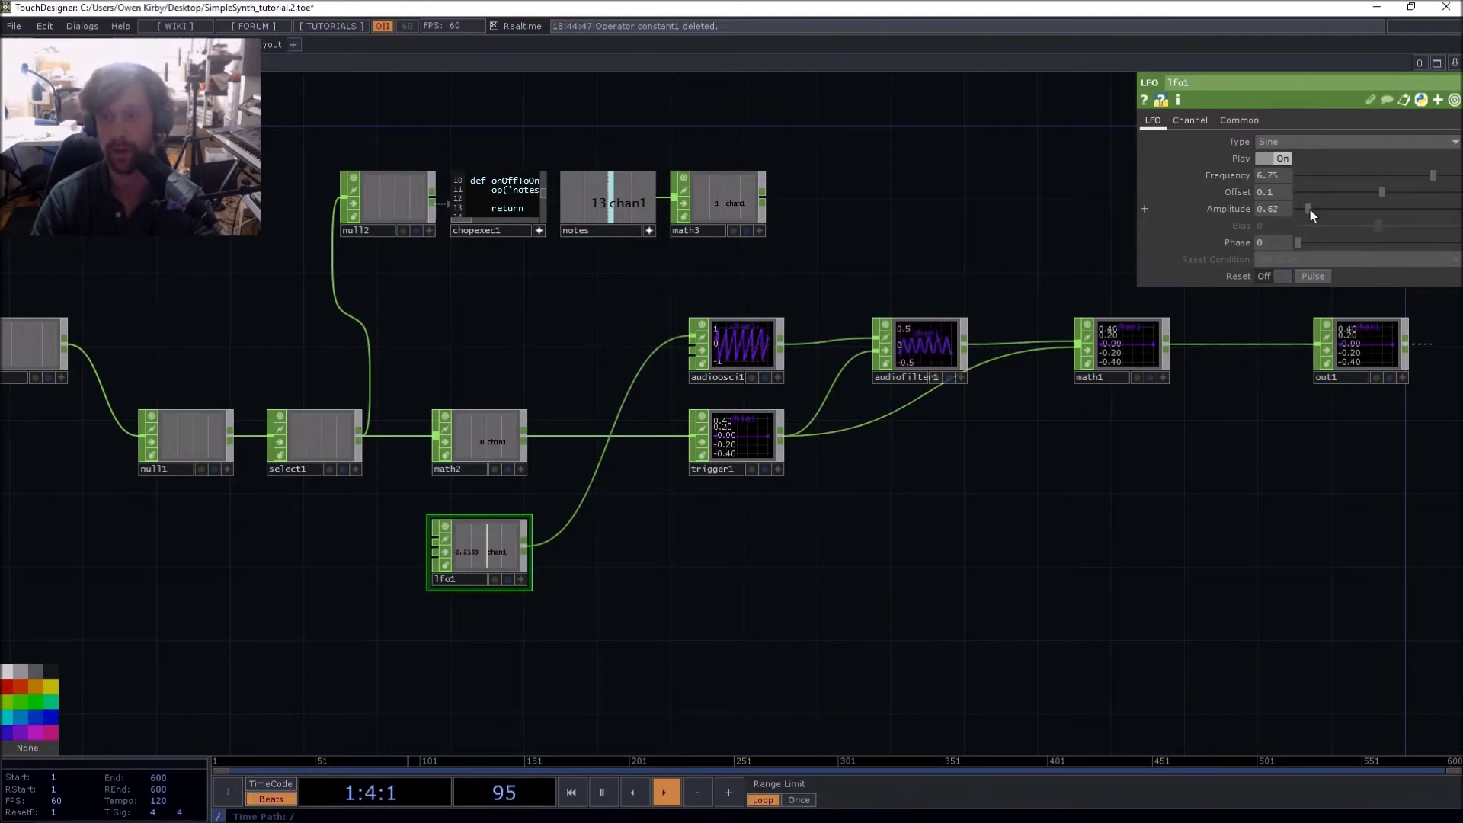
{"action": "left_click_drag", "start_coordinate": [1309, 208], "coordinate": [1301, 209]}
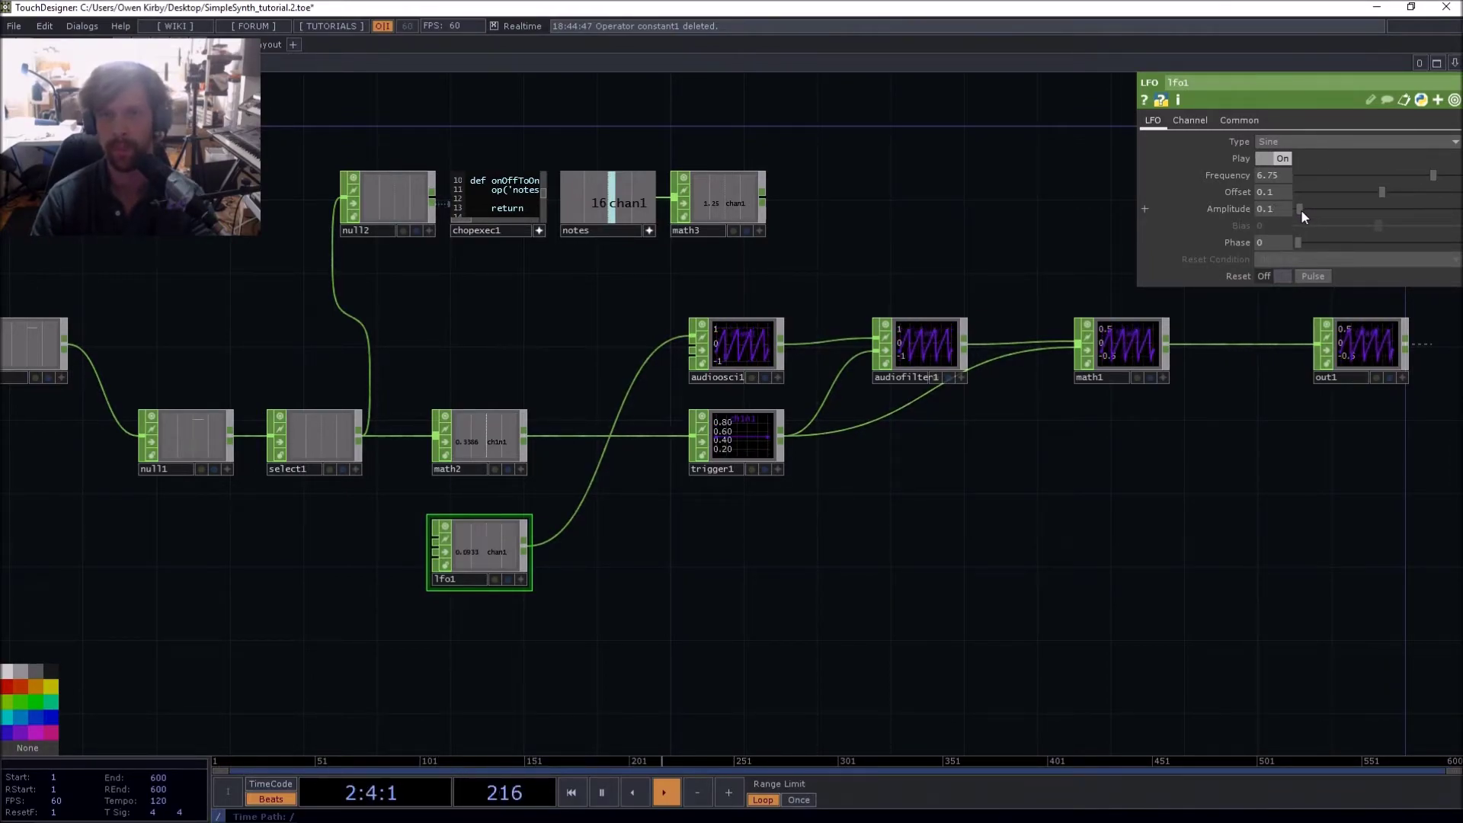
Set math3's Combine CHOPs to Add and route lfo1 through it, together with notes, into audioosci1's first input
{"action": "left_click", "coordinate": [698, 214]}
{"action": "left_click", "coordinate": [1156, 121]}
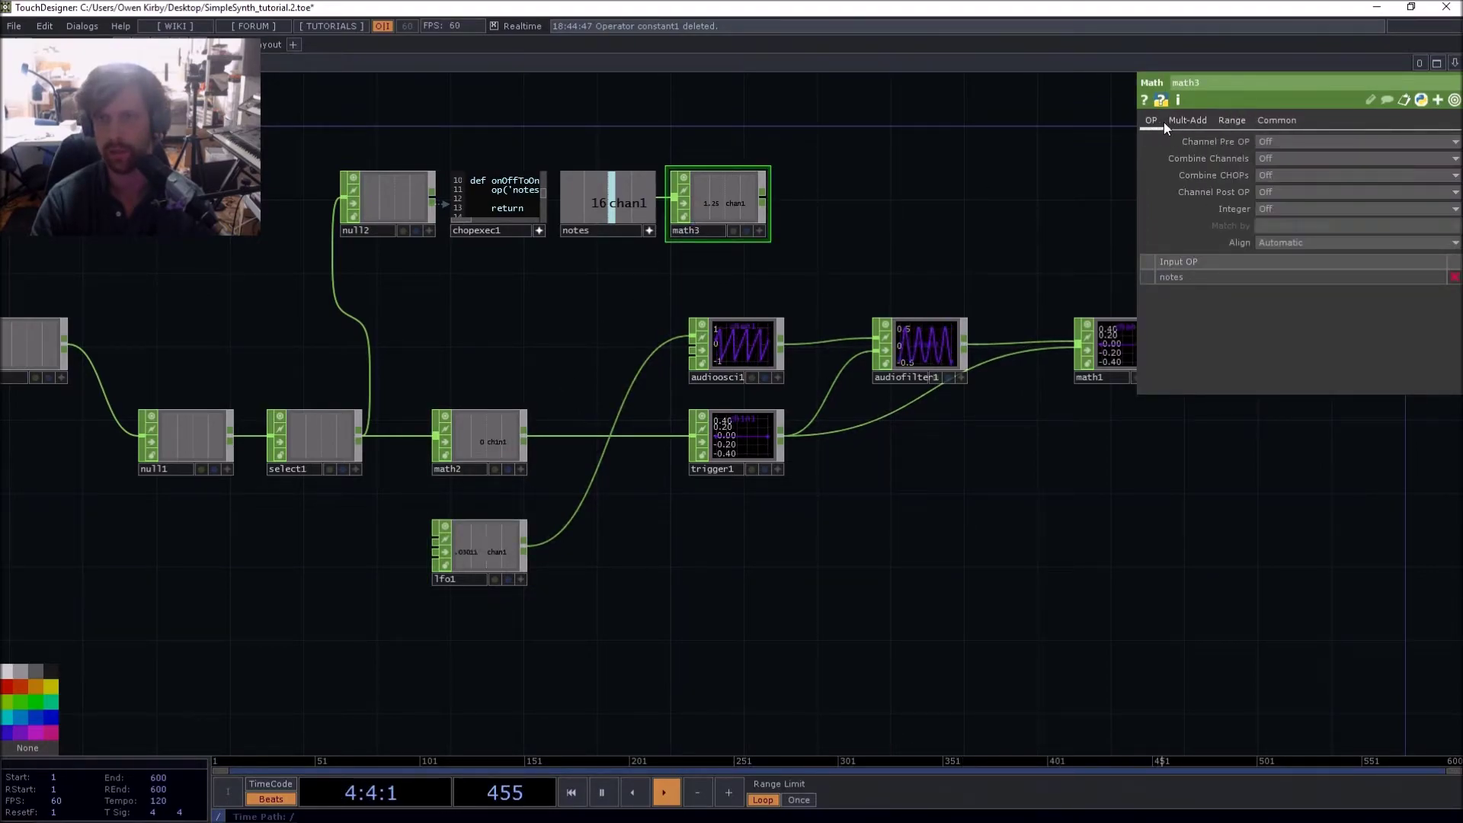
{"action": "left_click", "coordinate": [1294, 177]}
{"action": "left_click", "coordinate": [1278, 200]}
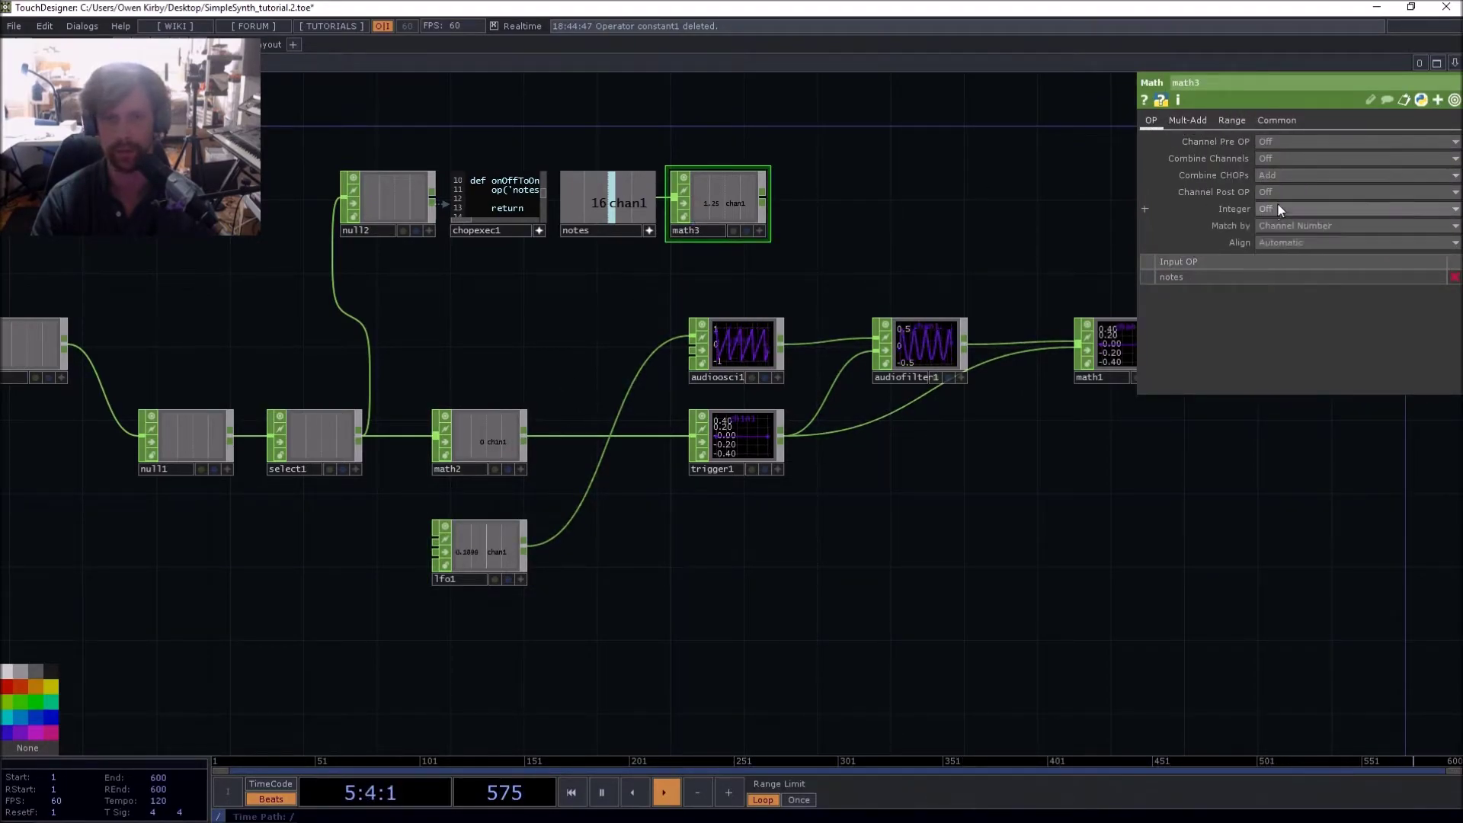
{"action": "mouse_move", "coordinate": [527, 542]}
{"action": "left_mouse_down"}
{"action": "mouse_move", "coordinate": [650, 229]}
{"action": "mouse_move", "coordinate": [677, 199]}
{"action": "left_mouse_up"}
{"action": "left_click_drag", "start_coordinate": [766, 204], "coordinate": [700, 324]}
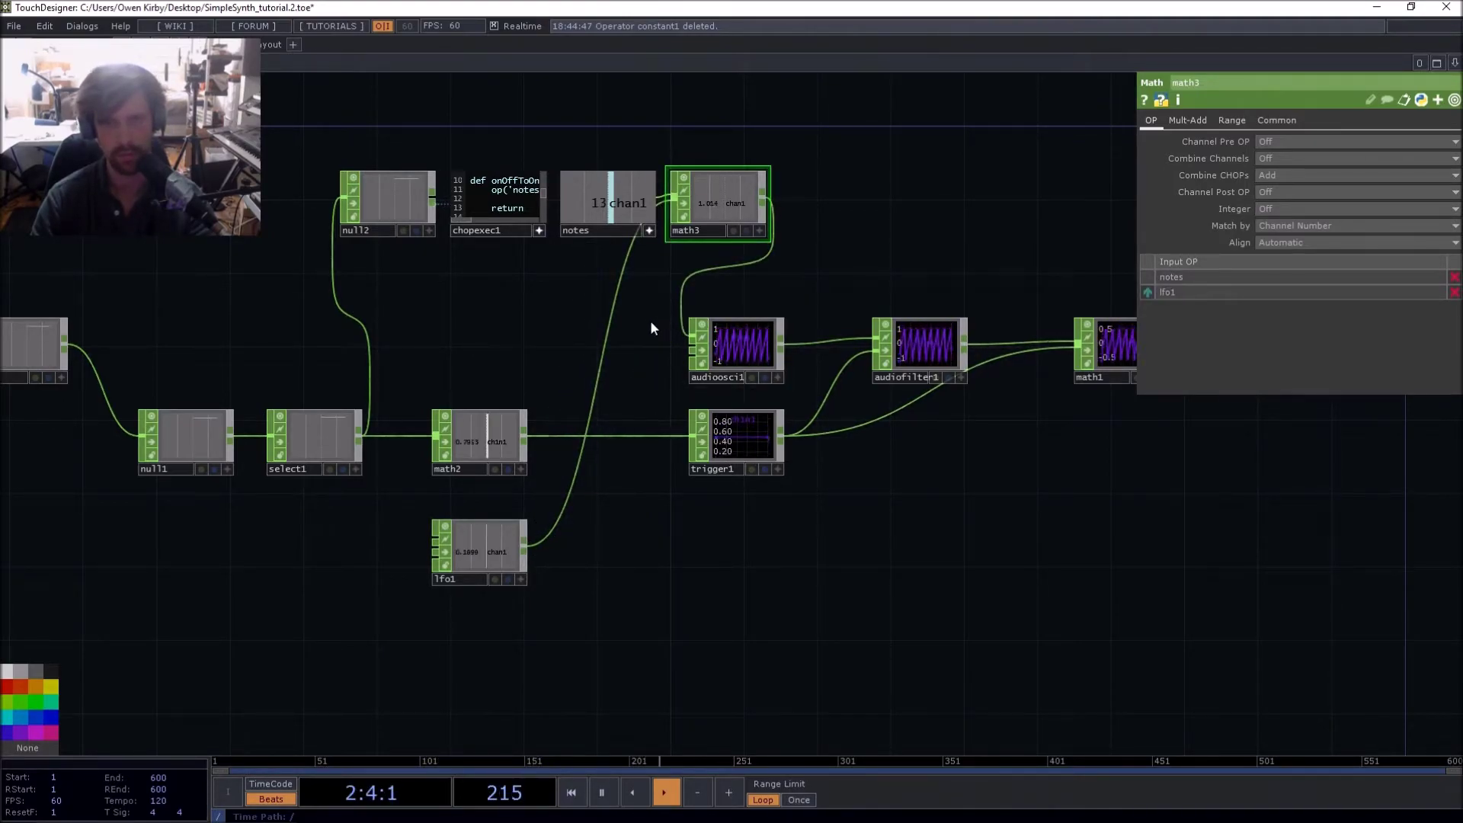
Set lfo1's Amplitude to 0.22
{"action": "left_click", "coordinate": [520, 535]}
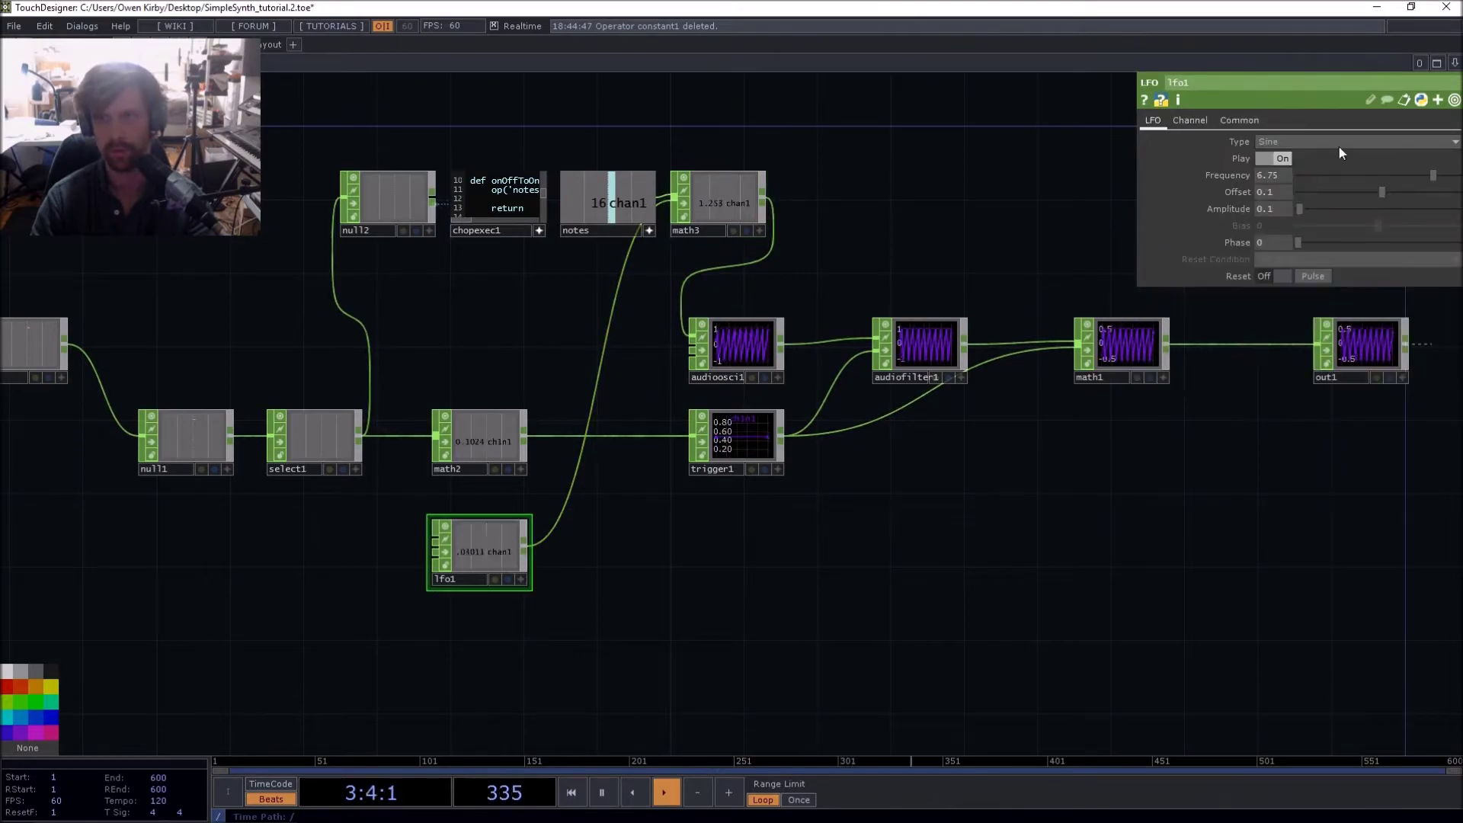
{"action": "mouse_move", "coordinate": [1281, 209]}
{"action": "middle_mouse_down"}
{"action": "mouse_move", "coordinate": [1283, 182]}
{"action": "mouse_move", "coordinate": [1273, 207]}
{"action": "middle_mouse_up"}
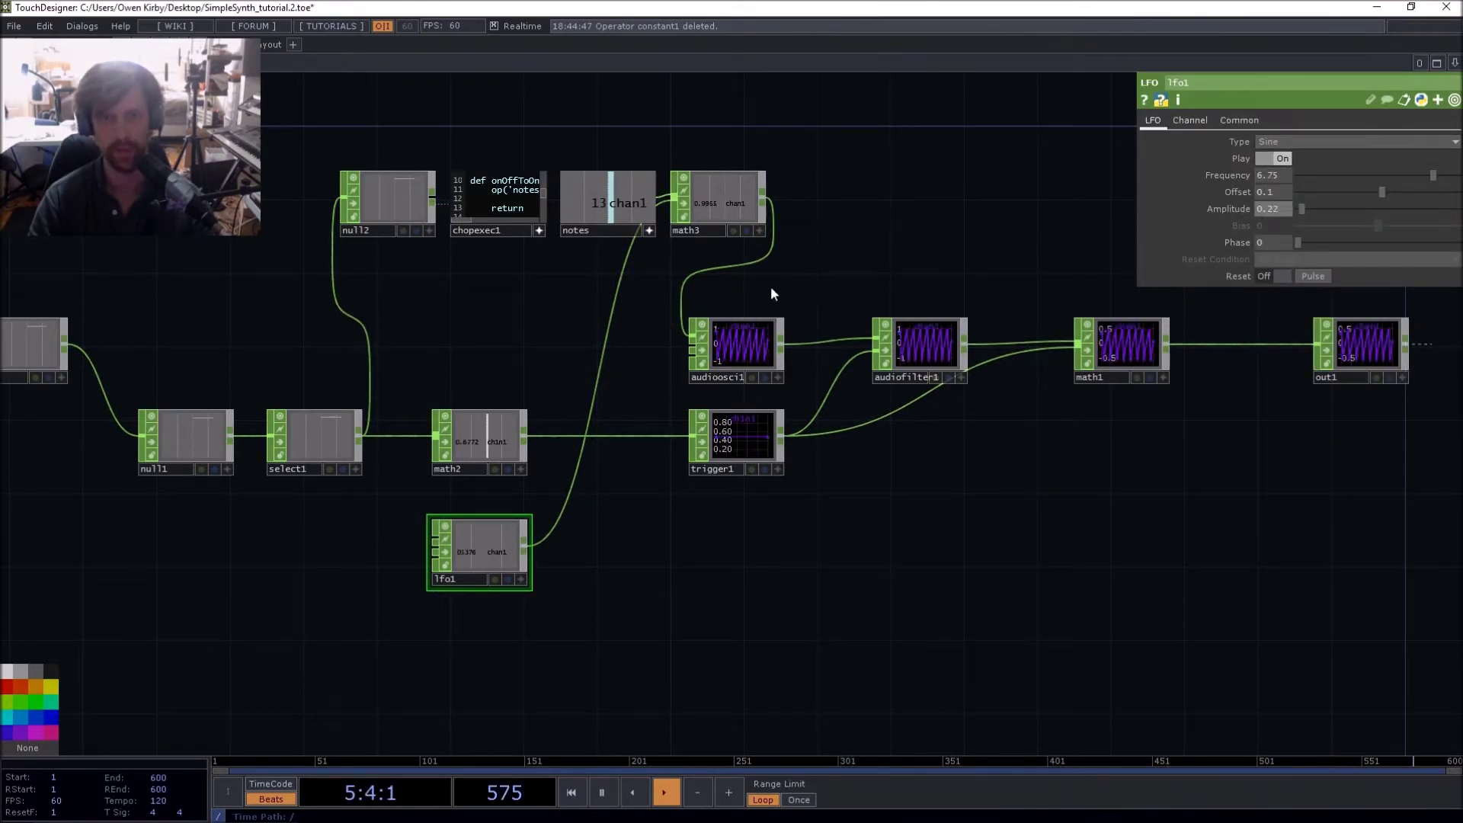
Move lfo1 lower, add a Select CHOP below select1, and connect in1 to its input
{"action": "left_click_drag", "start_coordinate": [515, 365], "coordinate": [786, 308]}
{"action": "left_click_drag", "start_coordinate": [753, 484], "coordinate": [752, 539]}
{"action": "key", "text": "Tab"}
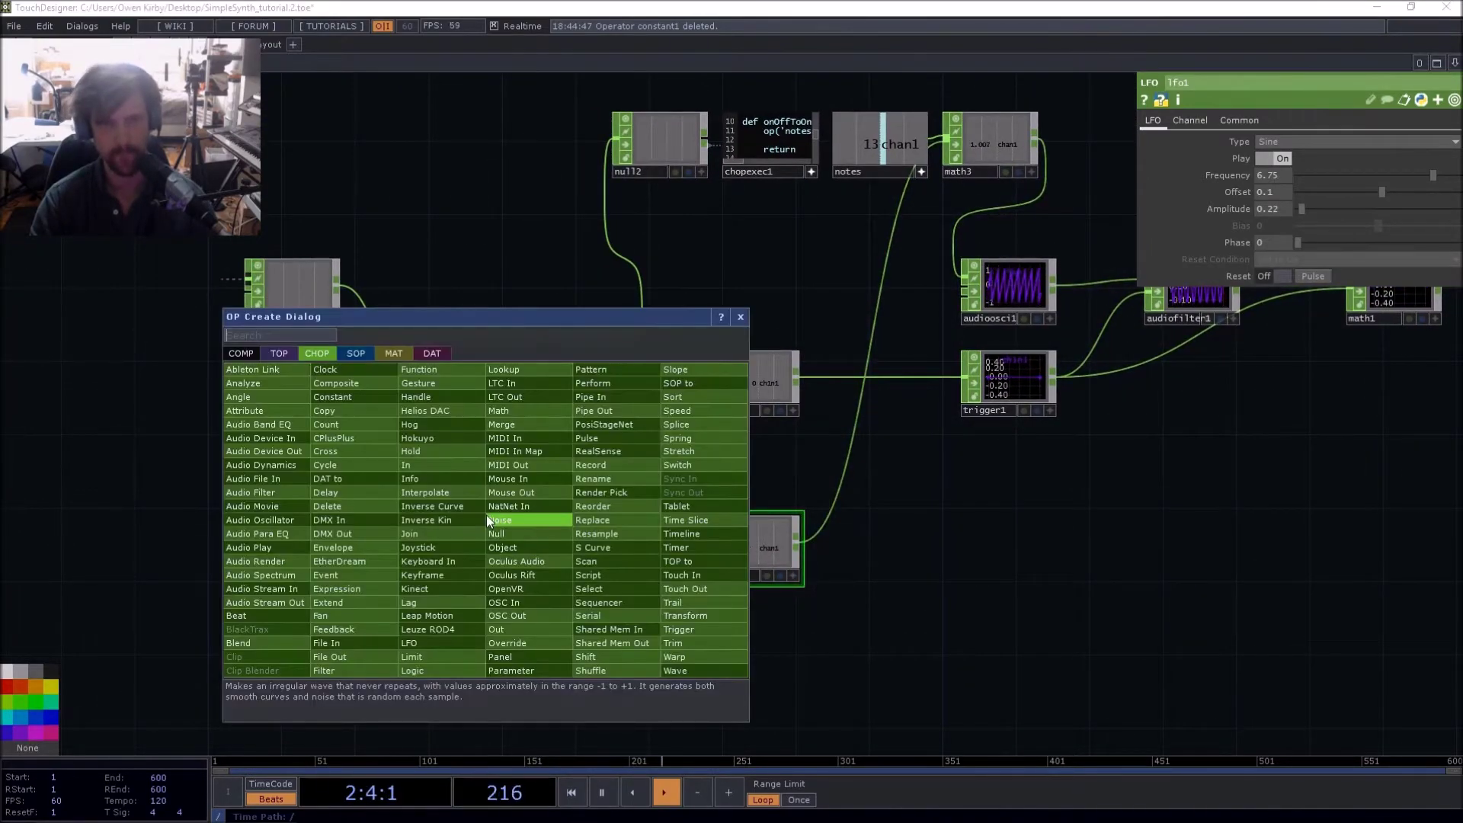
{"action": "type", "text": "se"}
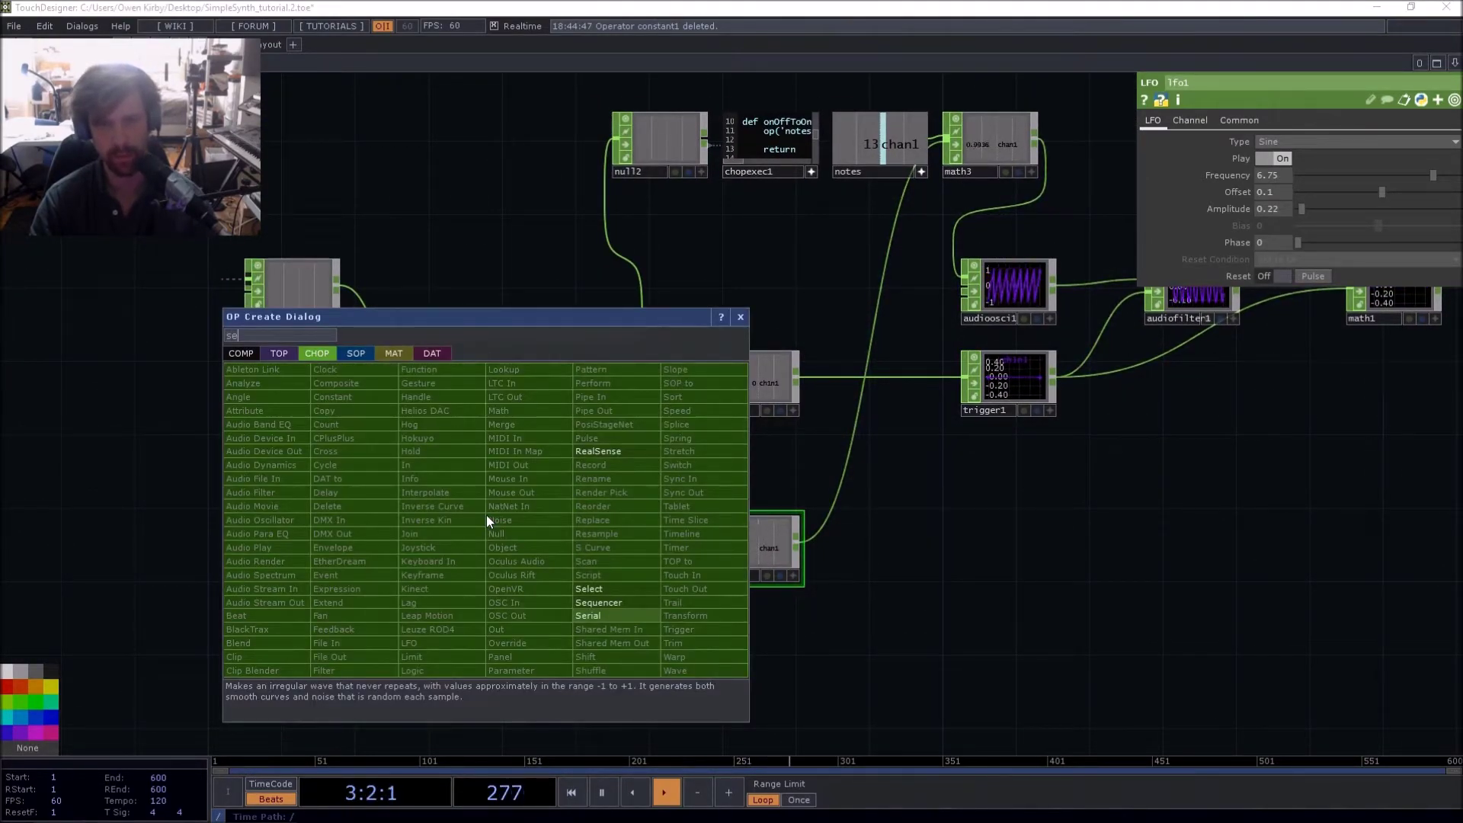
{"action": "left_click", "coordinate": [588, 588]}
{"action": "left_click", "coordinate": [576, 497]}
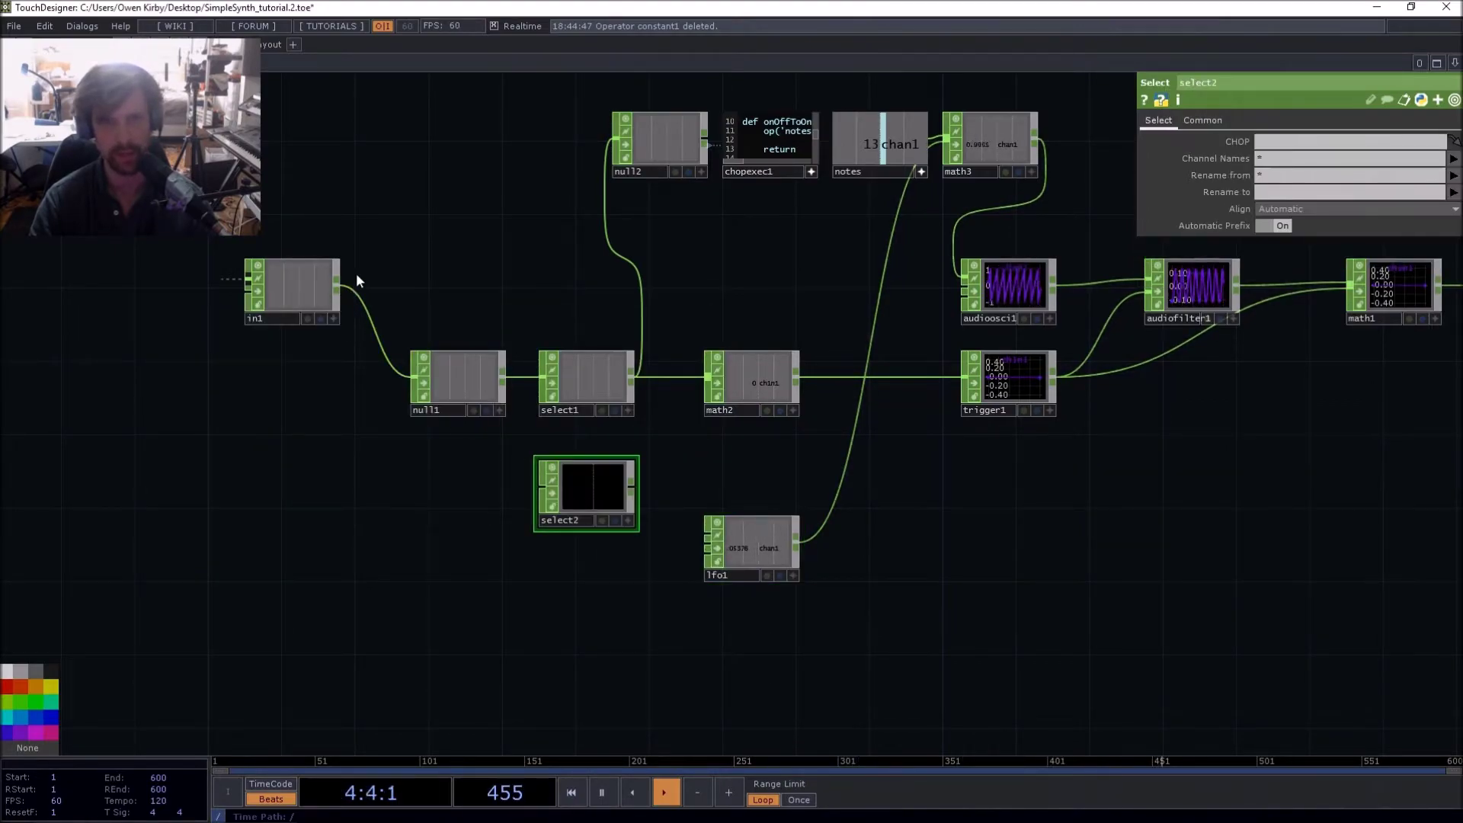
{"action": "left_click_drag", "start_coordinate": [337, 283], "coordinate": [543, 488]}
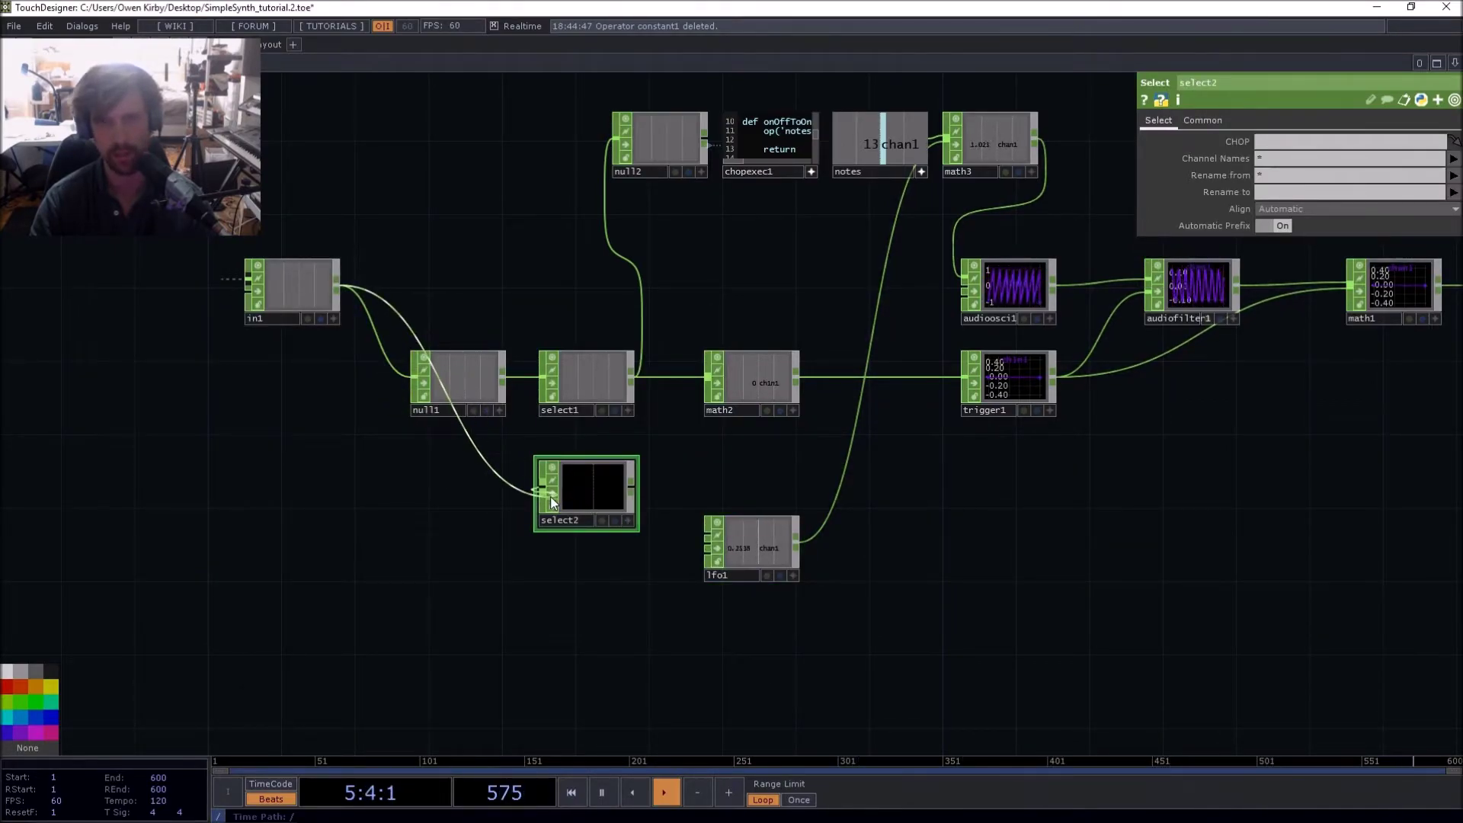
Set select2's Channel Names to ch1pressure
{"action": "left_click", "coordinate": [1322, 158]}
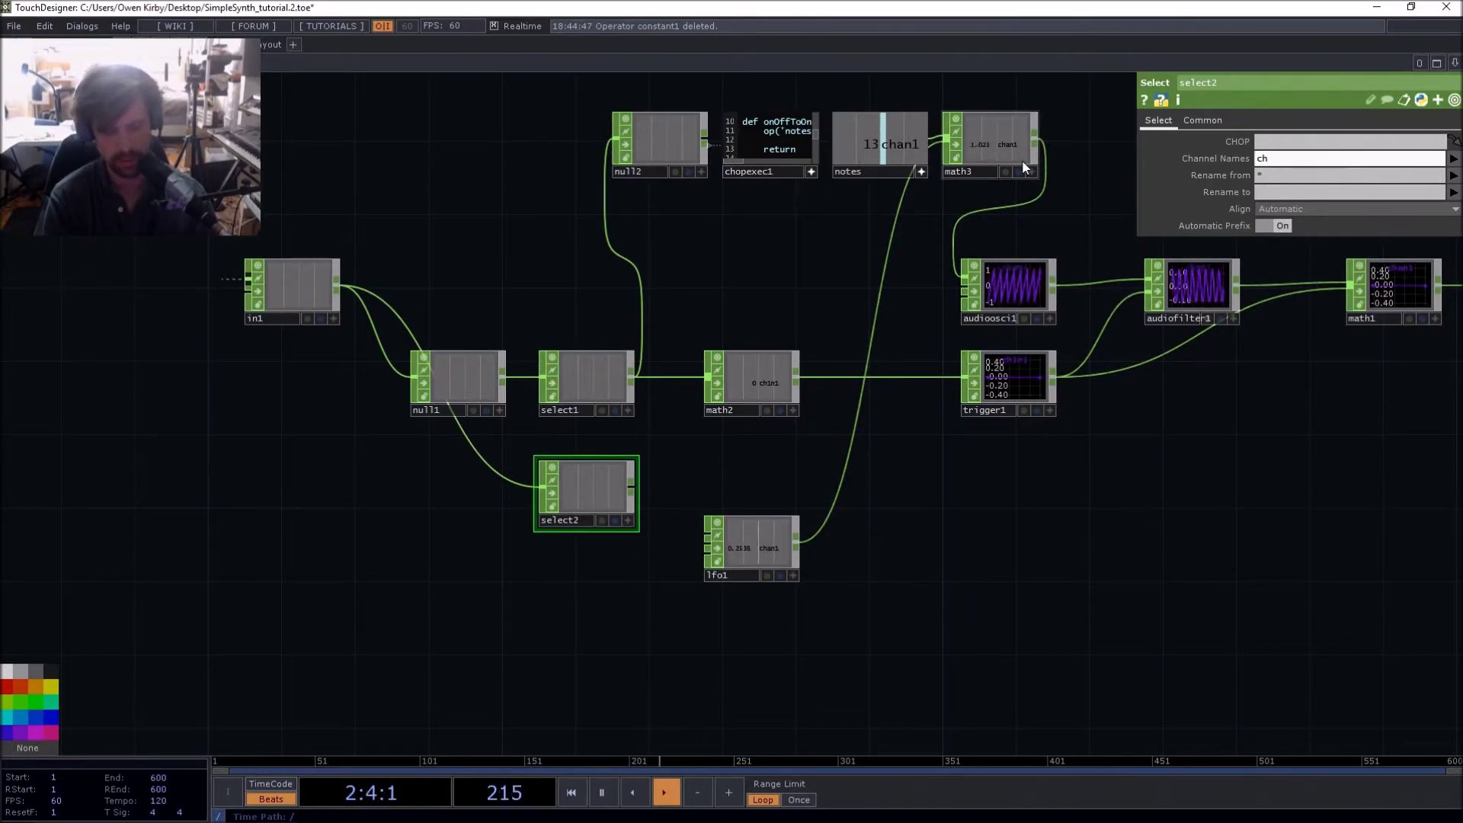
{"action": "type", "text": "ch1npressur"}
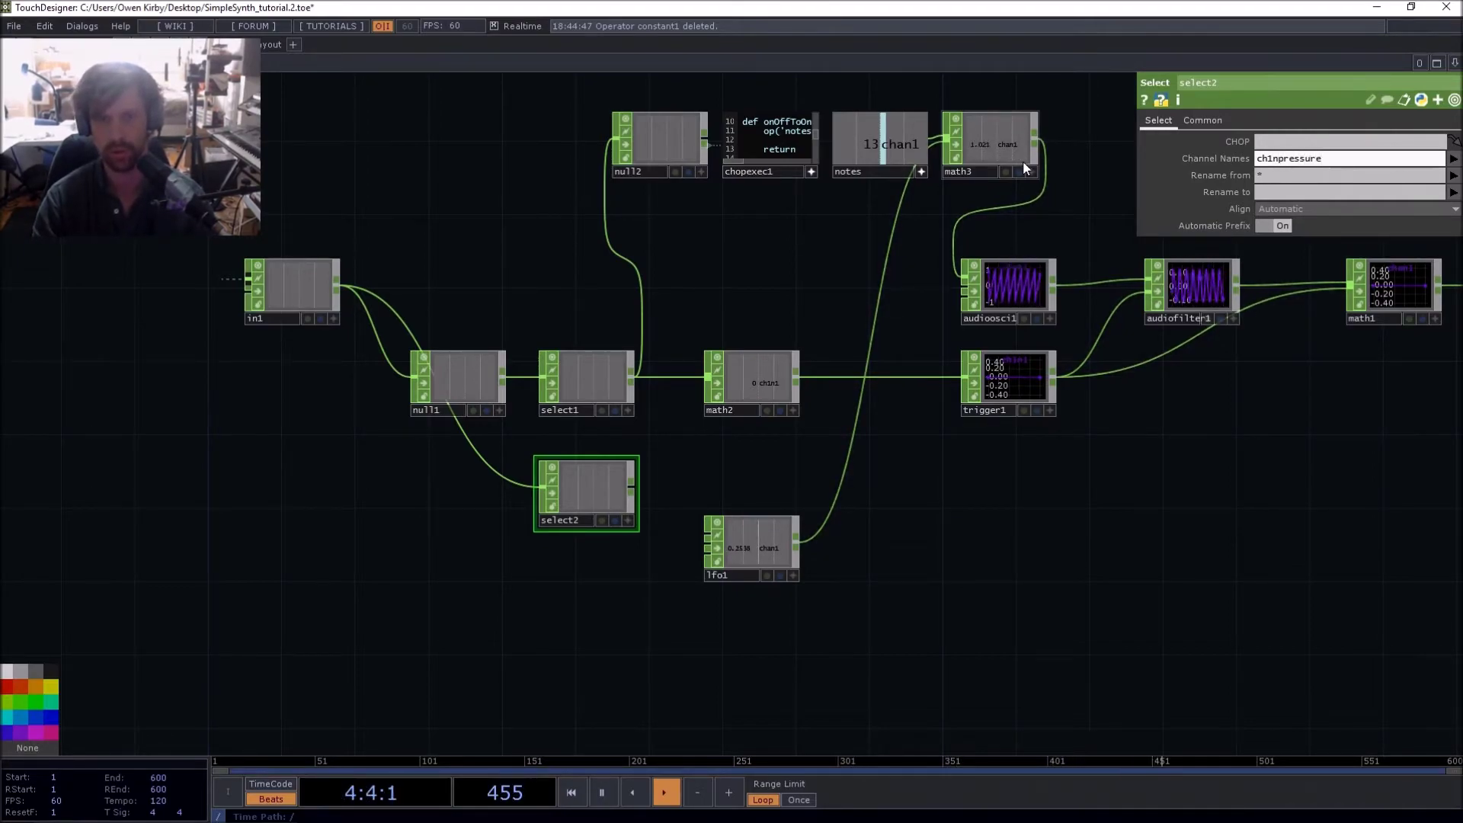
{"action": "type", "text": "e"}
{"action": "key", "text": "Return"}
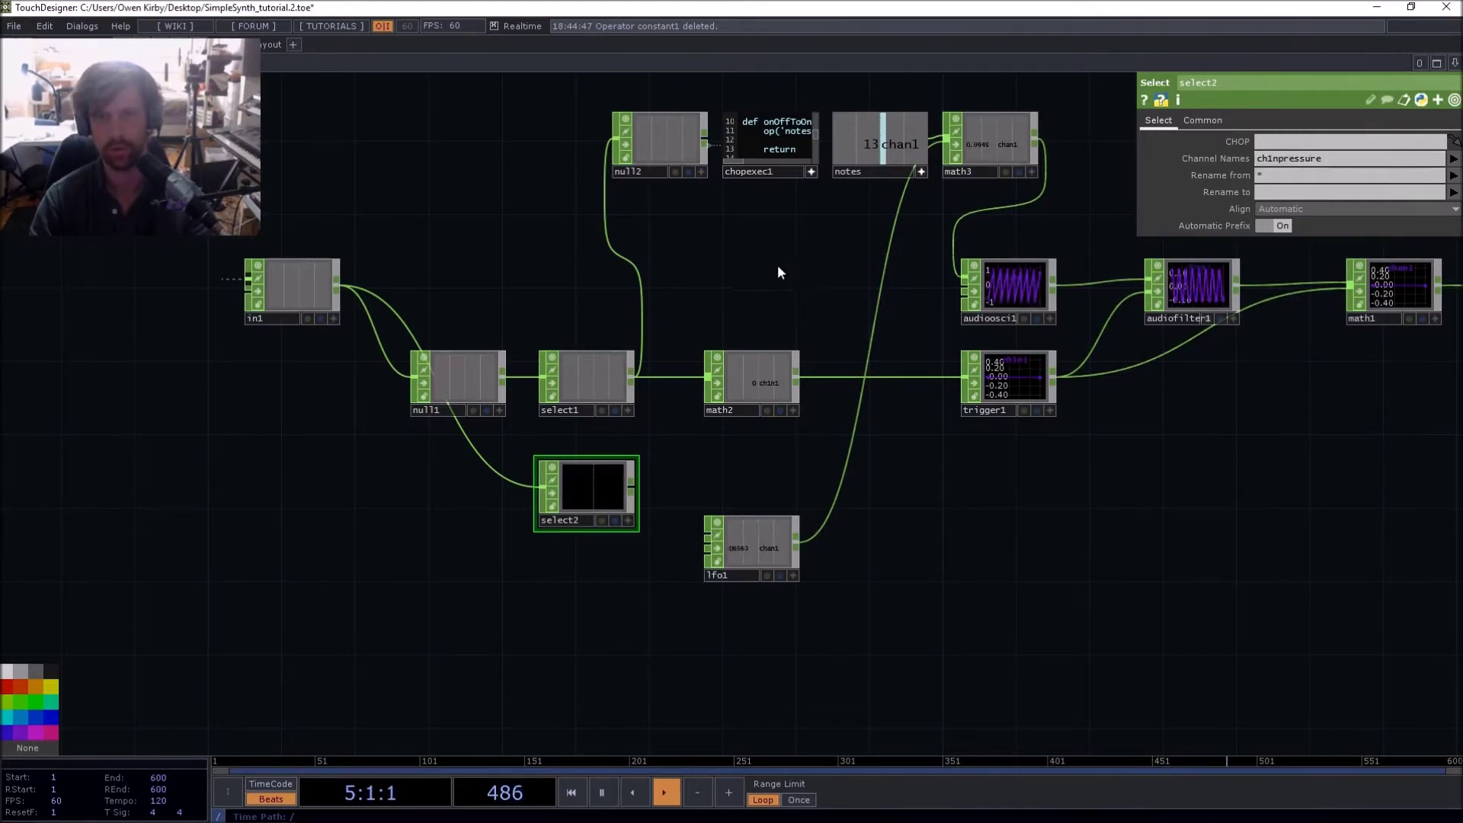
{"action": "left_click", "coordinate": [1283, 157]}
{"action": "key", "text": "BackSpace"}
{"action": "key", "text": "Return"}
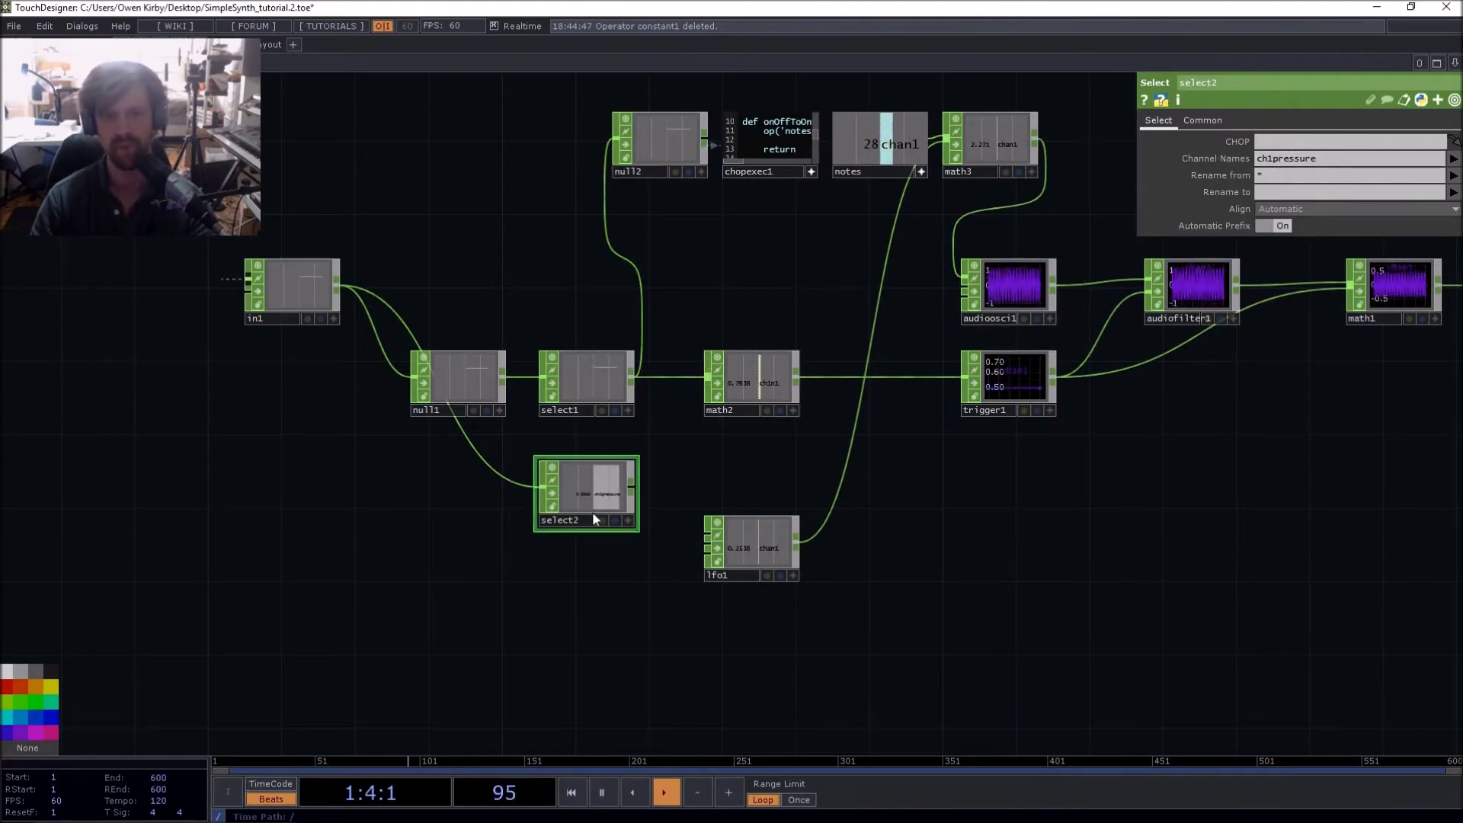
Shift lfo1 down and insert a Math CHOP on the wire between lfo1 and math3
{"action": "left_click_drag", "start_coordinate": [747, 536], "coordinate": [711, 555]}
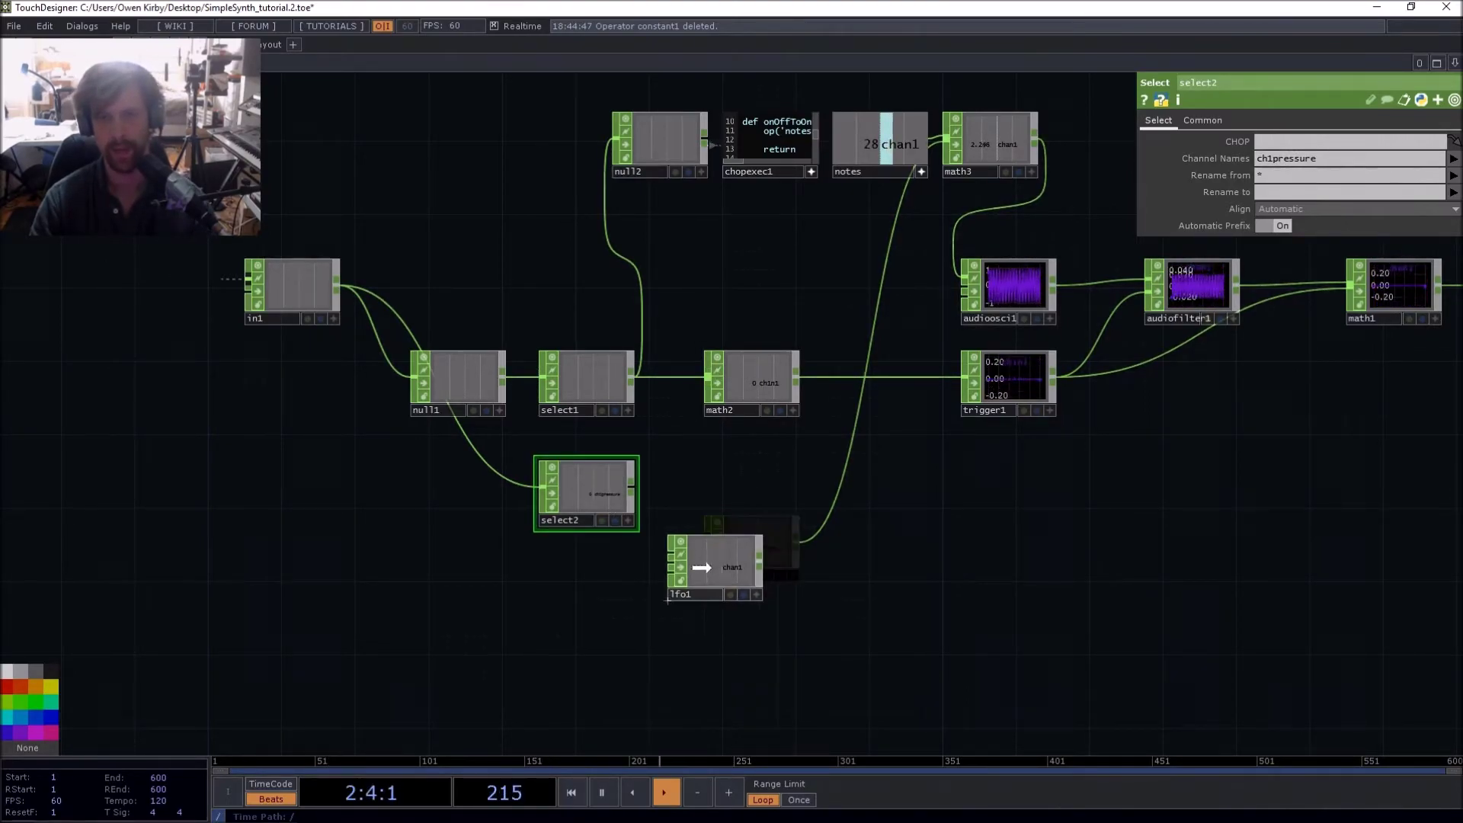
{"action": "right_click", "coordinate": [819, 485]}
{"action": "left_click", "coordinate": [832, 492]}
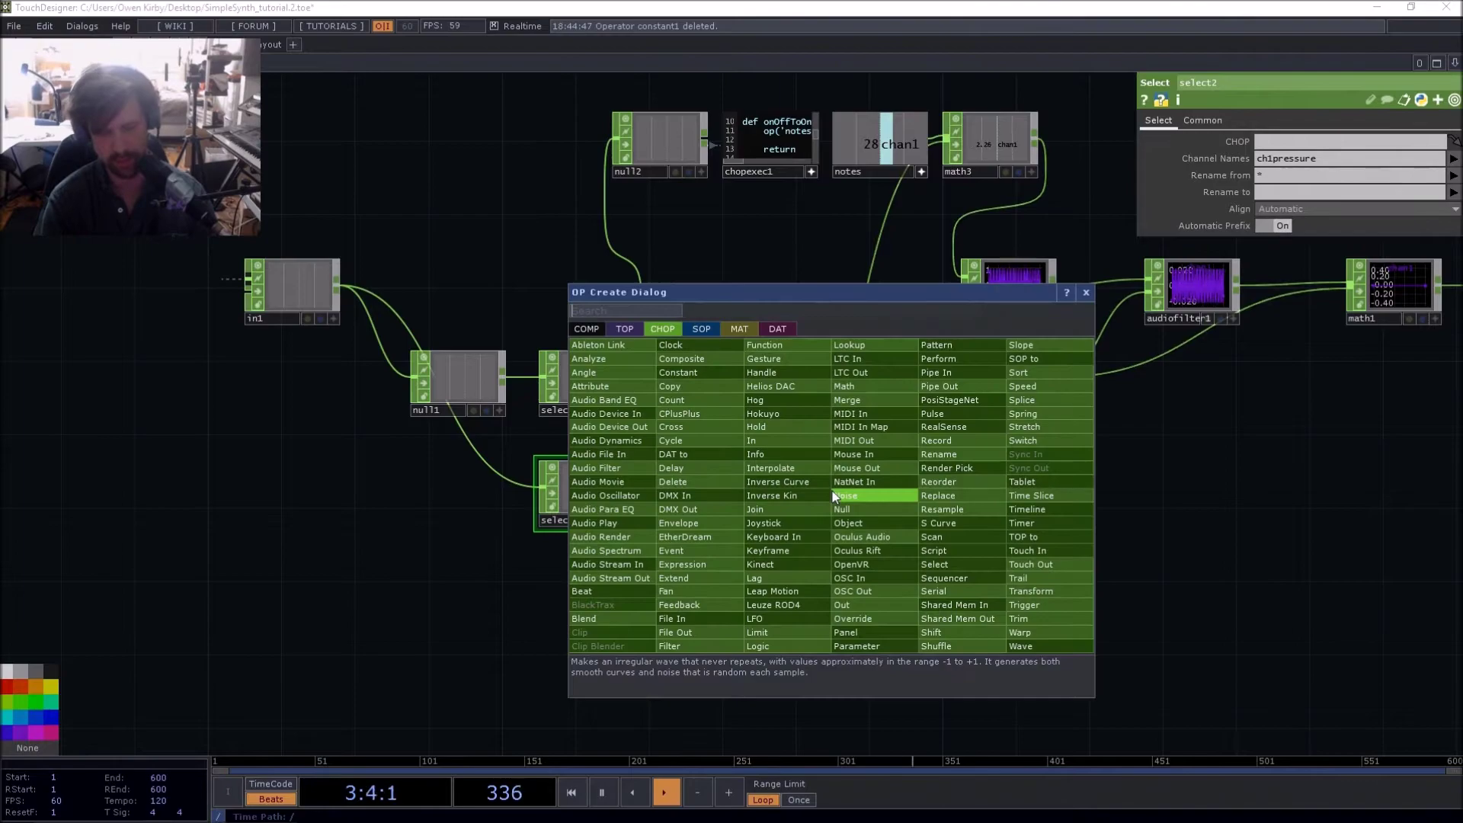
{"action": "type", "text": "math"}
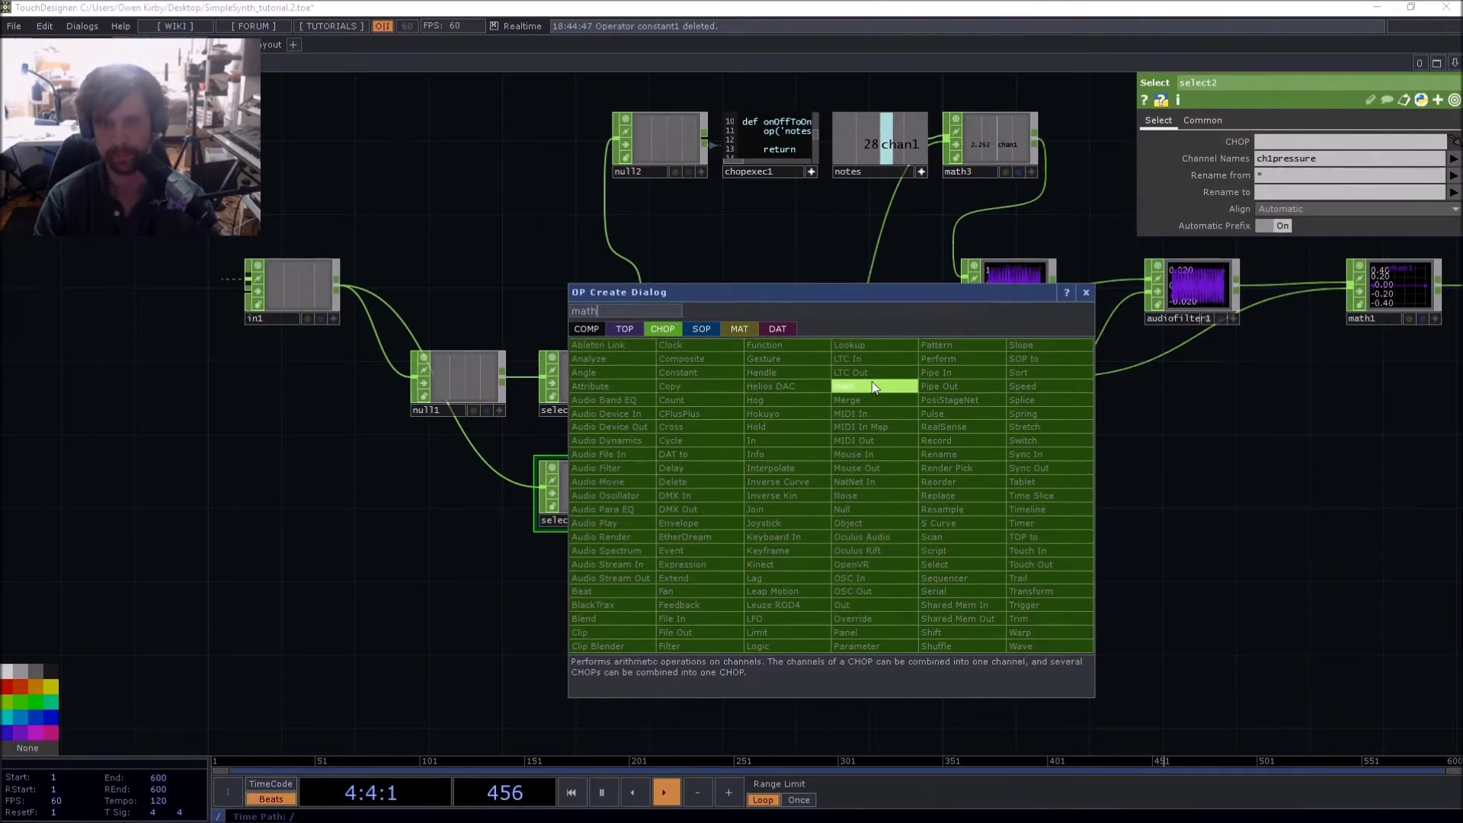
{"action": "left_click", "coordinate": [868, 386]}
{"action": "left_click", "coordinate": [835, 488]}
Set math4's Combine CHOPs to Multiply and connect select2 as its second input
{"action": "left_click", "coordinate": [1302, 176]}
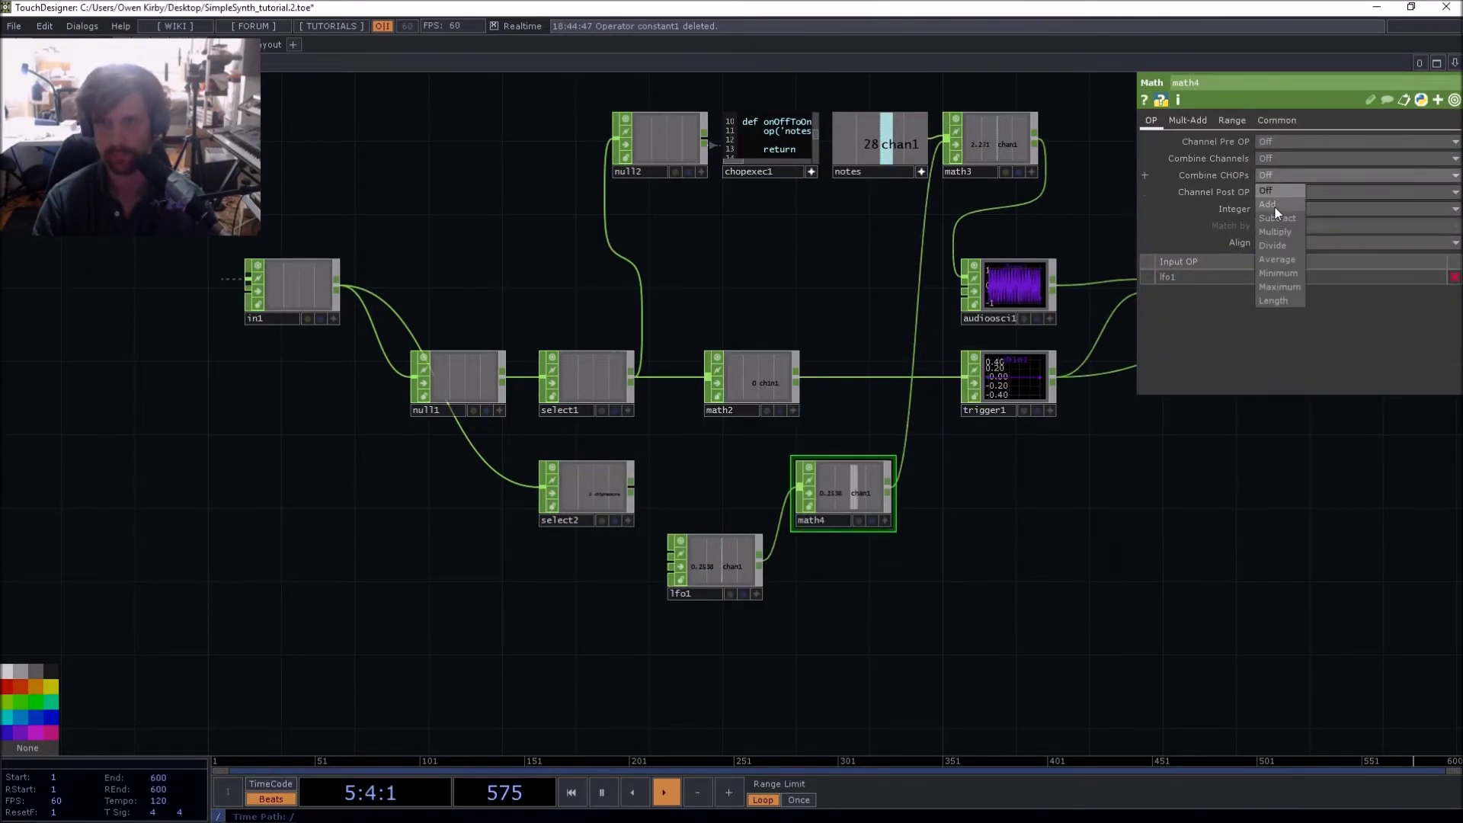
{"action": "left_click", "coordinate": [1285, 228]}
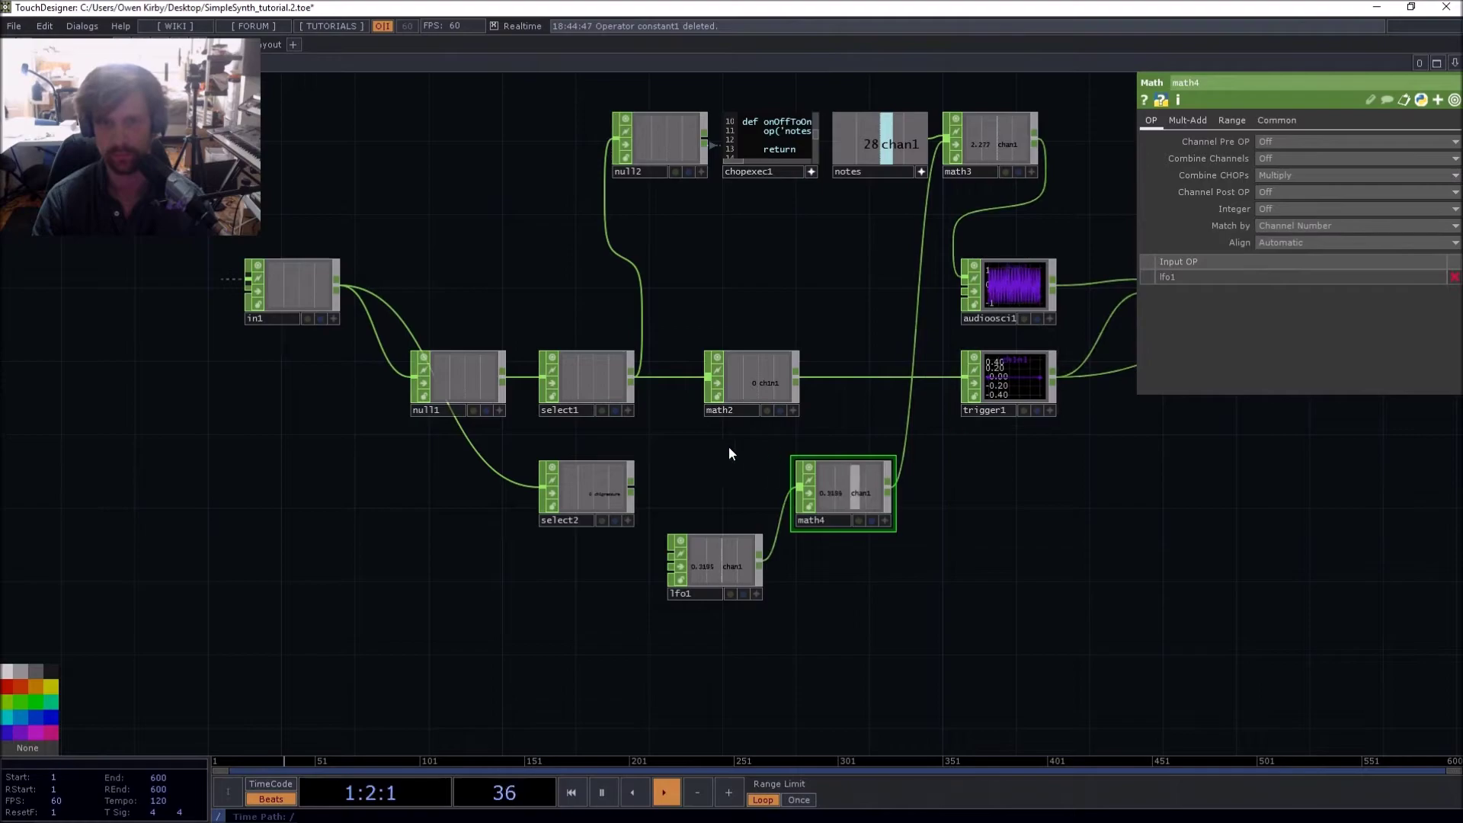
{"action": "left_click", "coordinate": [820, 477]}
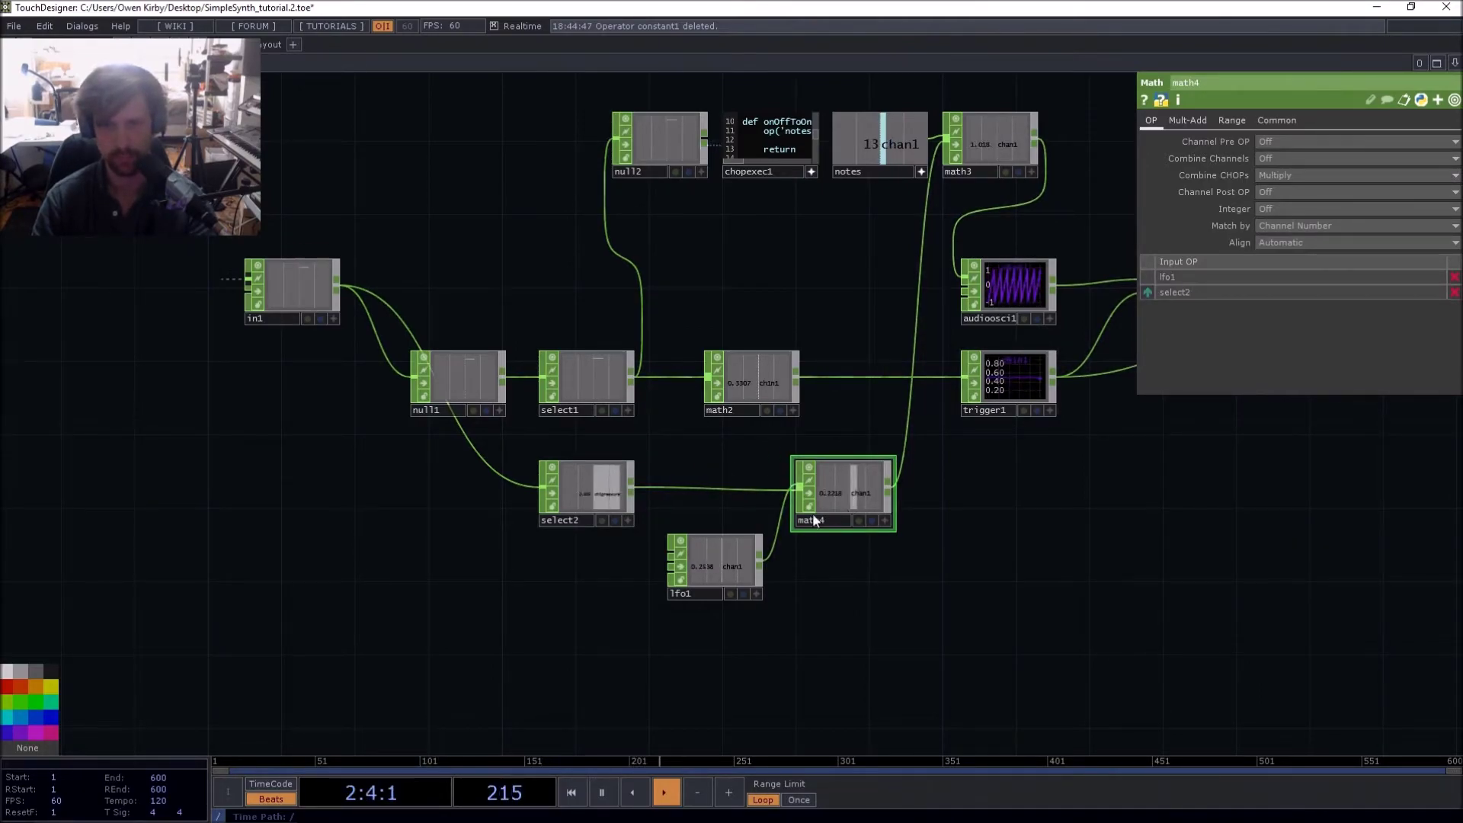
Set lfo1's Amplitude to 0.41
{"action": "left_click", "coordinate": [725, 552]}
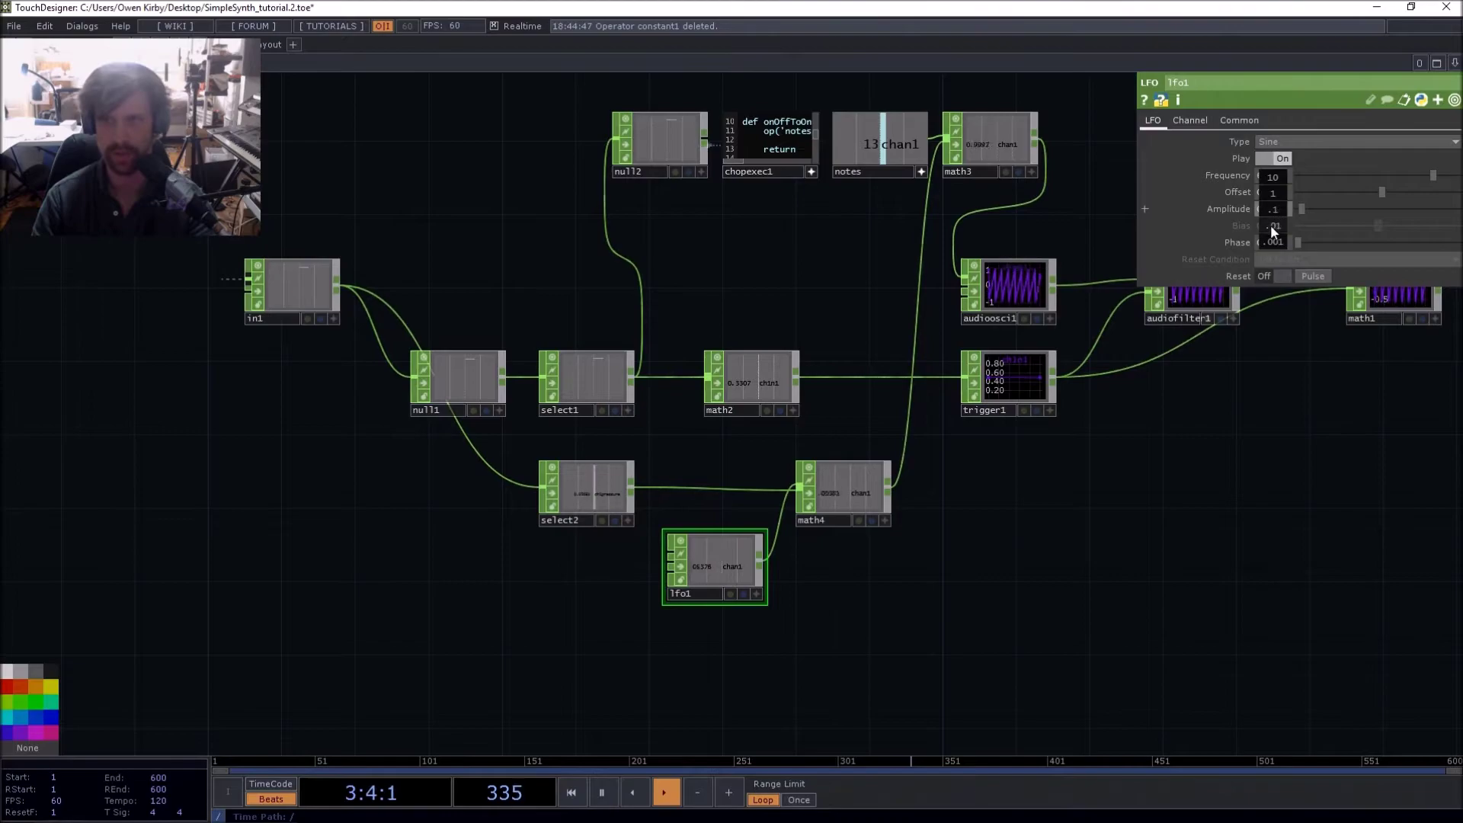
{"action": "middle_click_drag", "start_coordinate": [1270, 226], "coordinate": [1308, 227]}
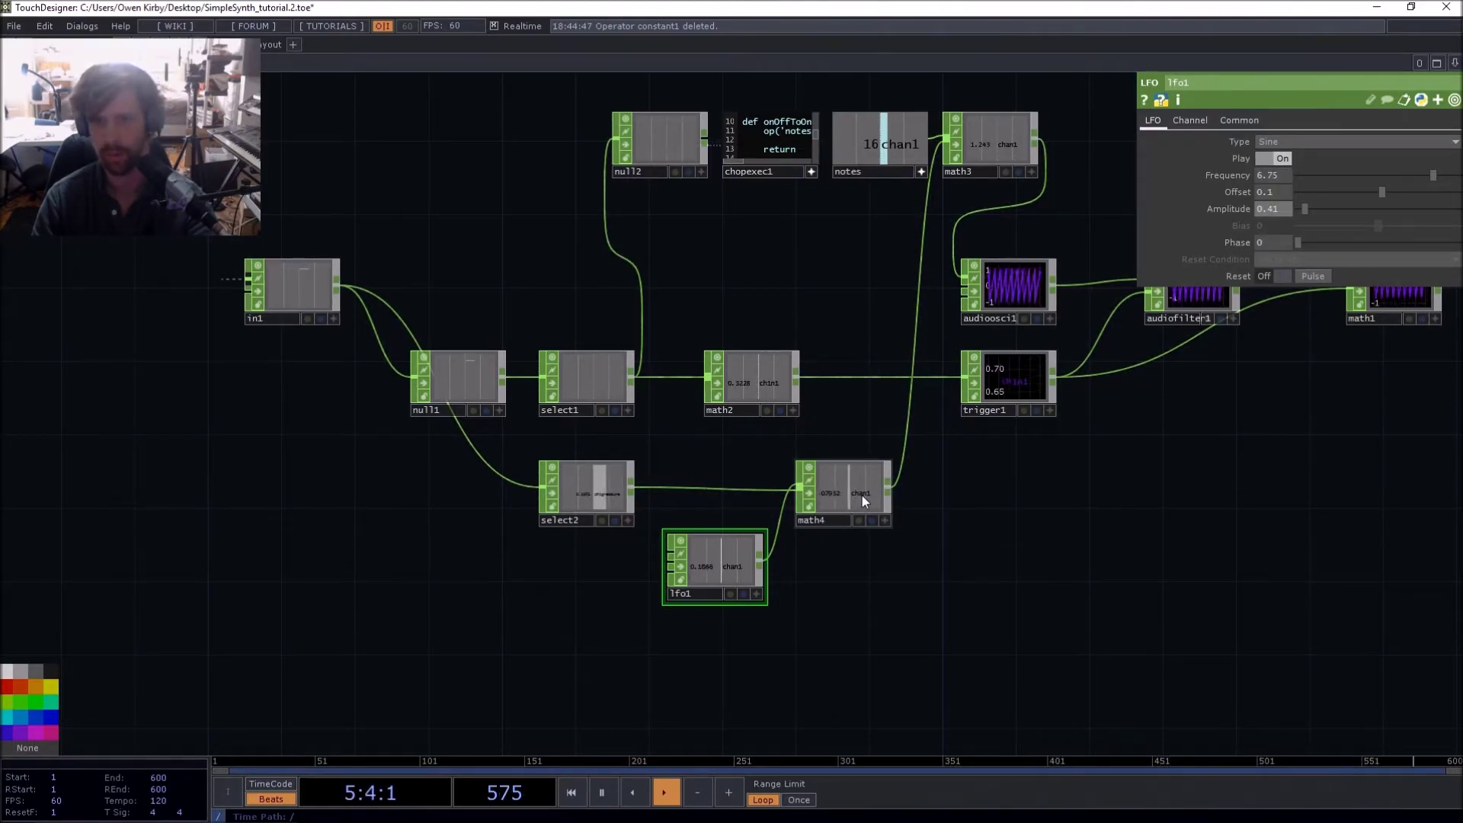
Insert a Math CHOP on the wire from trigger1 to audiofilter1, and move trigger1 and audiofilter1 apart to make room
{"action": "left_click_drag", "start_coordinate": [899, 522], "coordinate": [689, 583]}
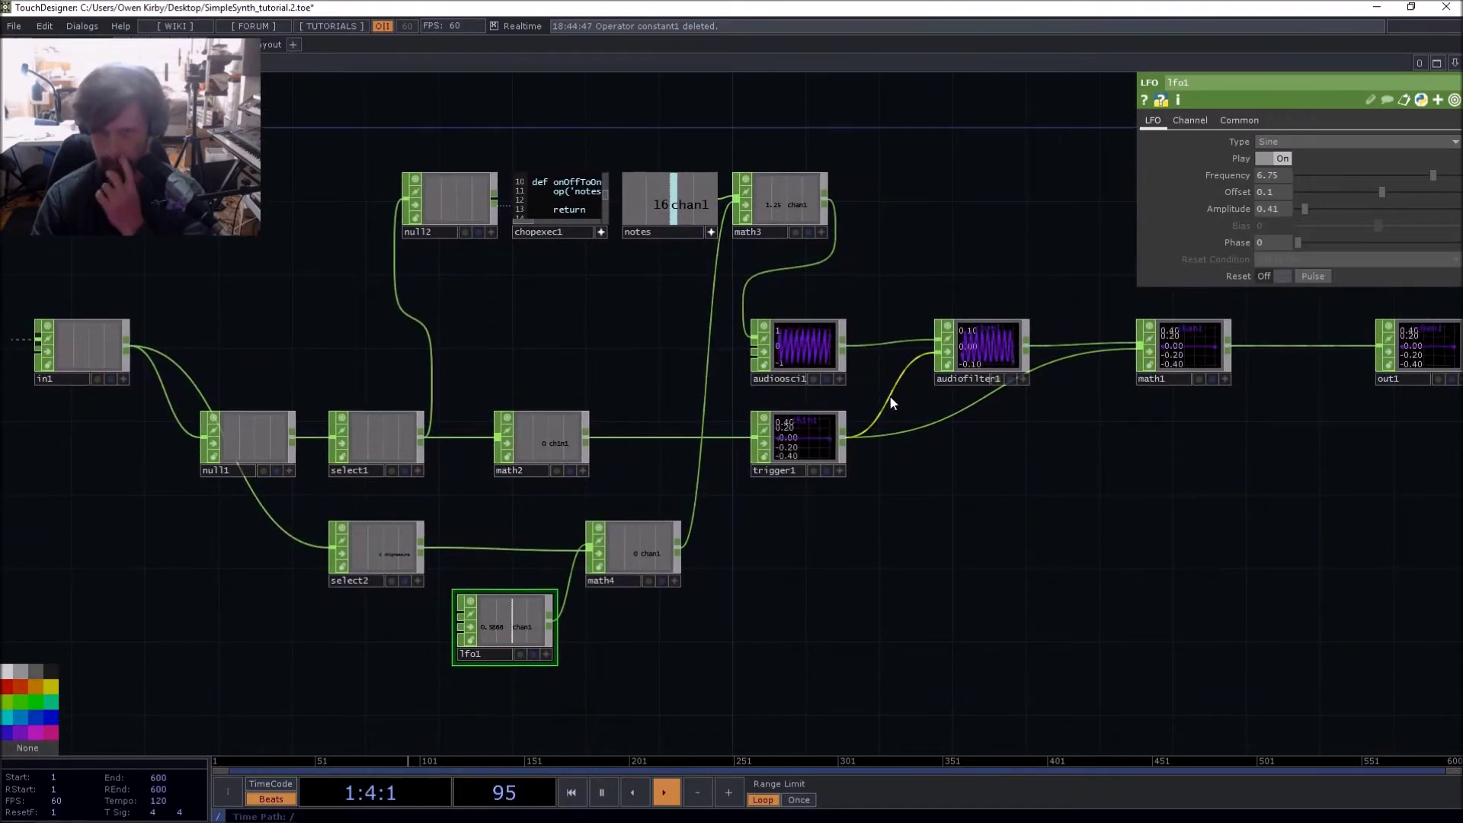
{"action": "right_click", "coordinate": [893, 402]}
{"action": "left_click", "coordinate": [921, 380]}
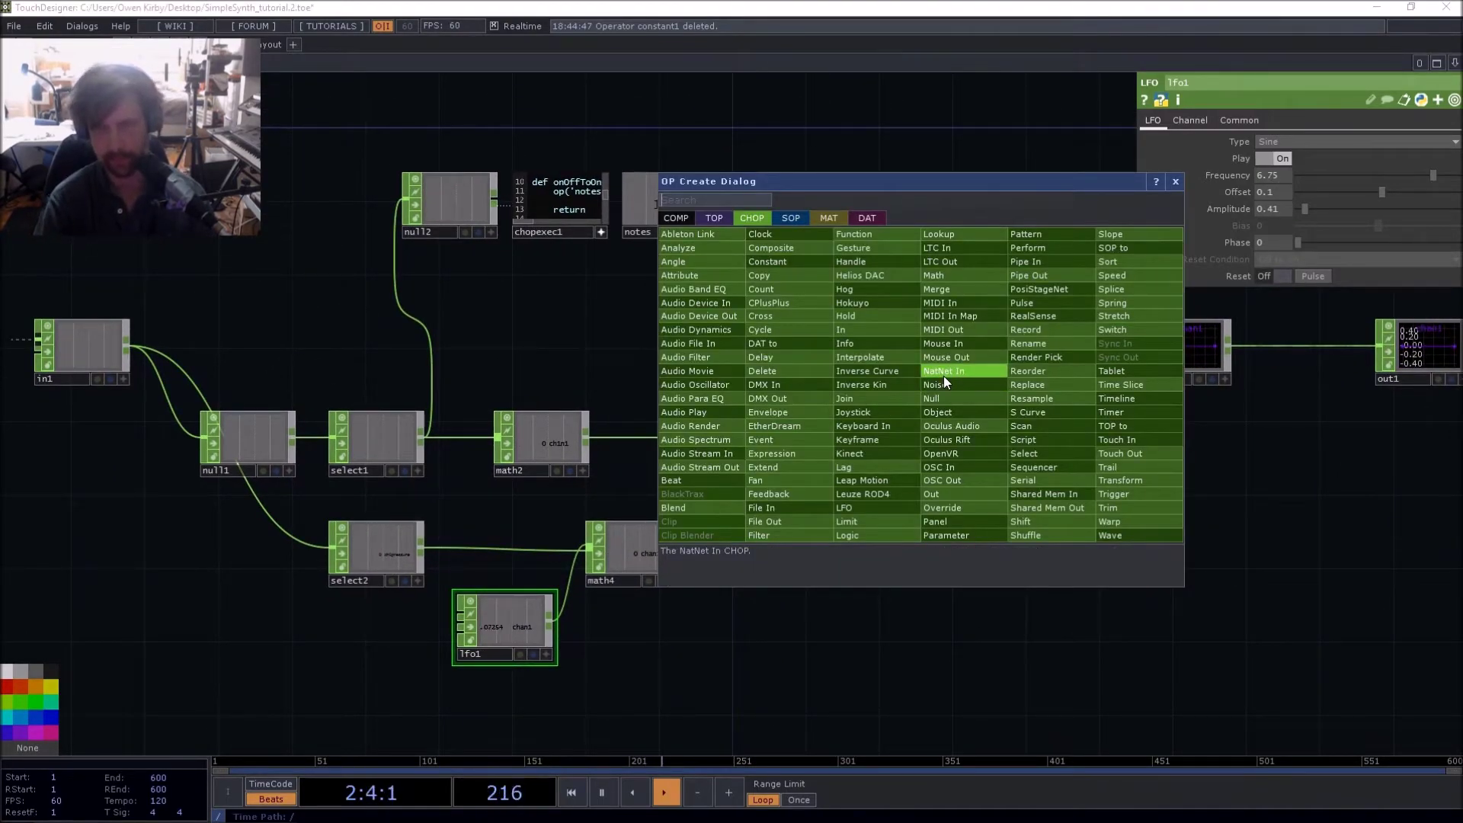
{"action": "left_click", "coordinate": [934, 277]}
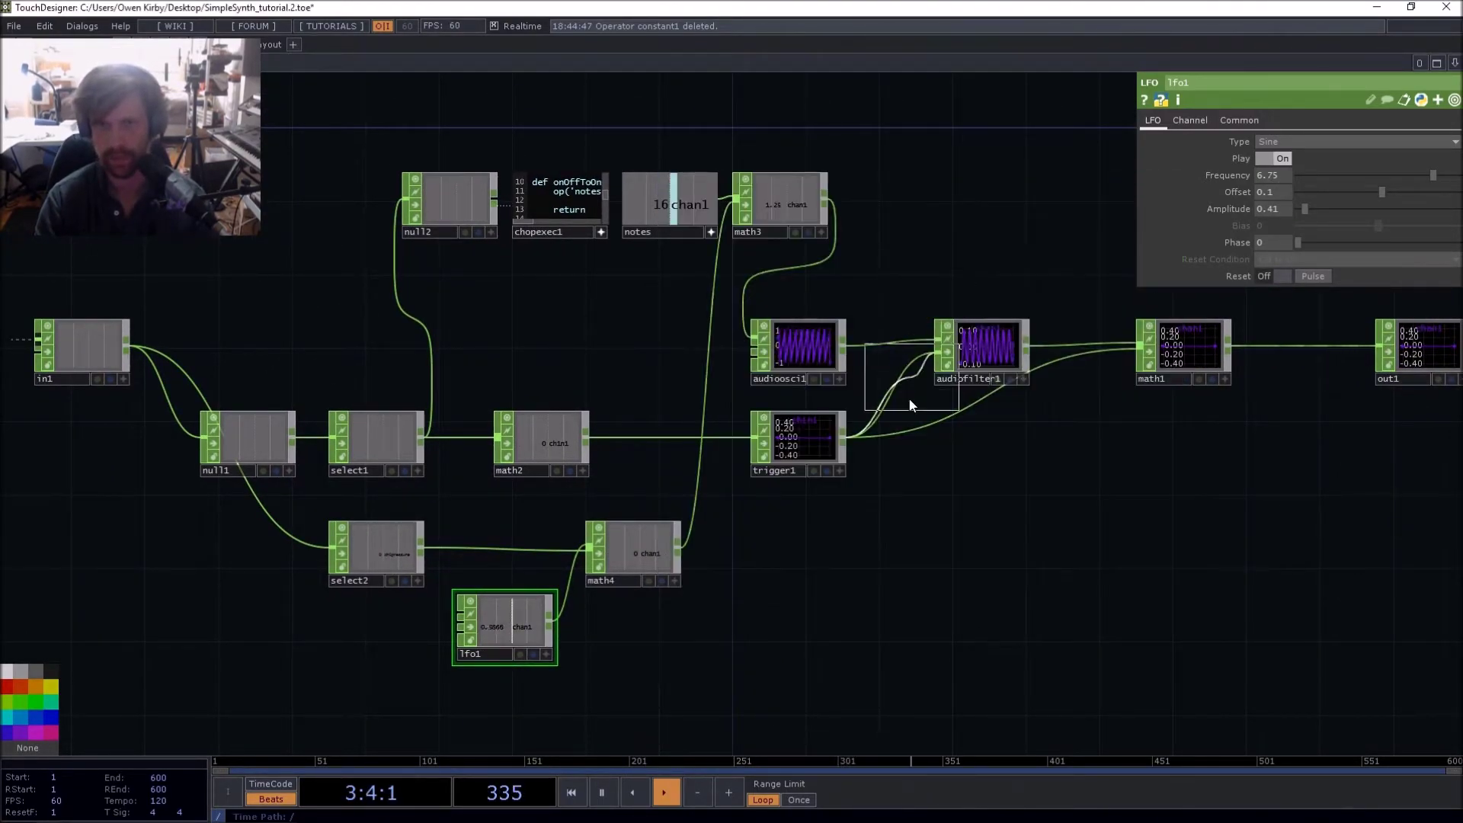
{"action": "left_click", "coordinate": [908, 407]}
{"action": "left_click_drag", "start_coordinate": [796, 443], "coordinate": [786, 481]}
{"action": "mouse_move", "coordinate": [898, 418]}
{"action": "left_mouse_down"}
{"action": "mouse_move", "coordinate": [882, 433]}
{"action": "mouse_move", "coordinate": [899, 432]}
{"action": "left_mouse_up"}
{"action": "left_click_drag", "start_coordinate": [991, 356], "coordinate": [1027, 355]}
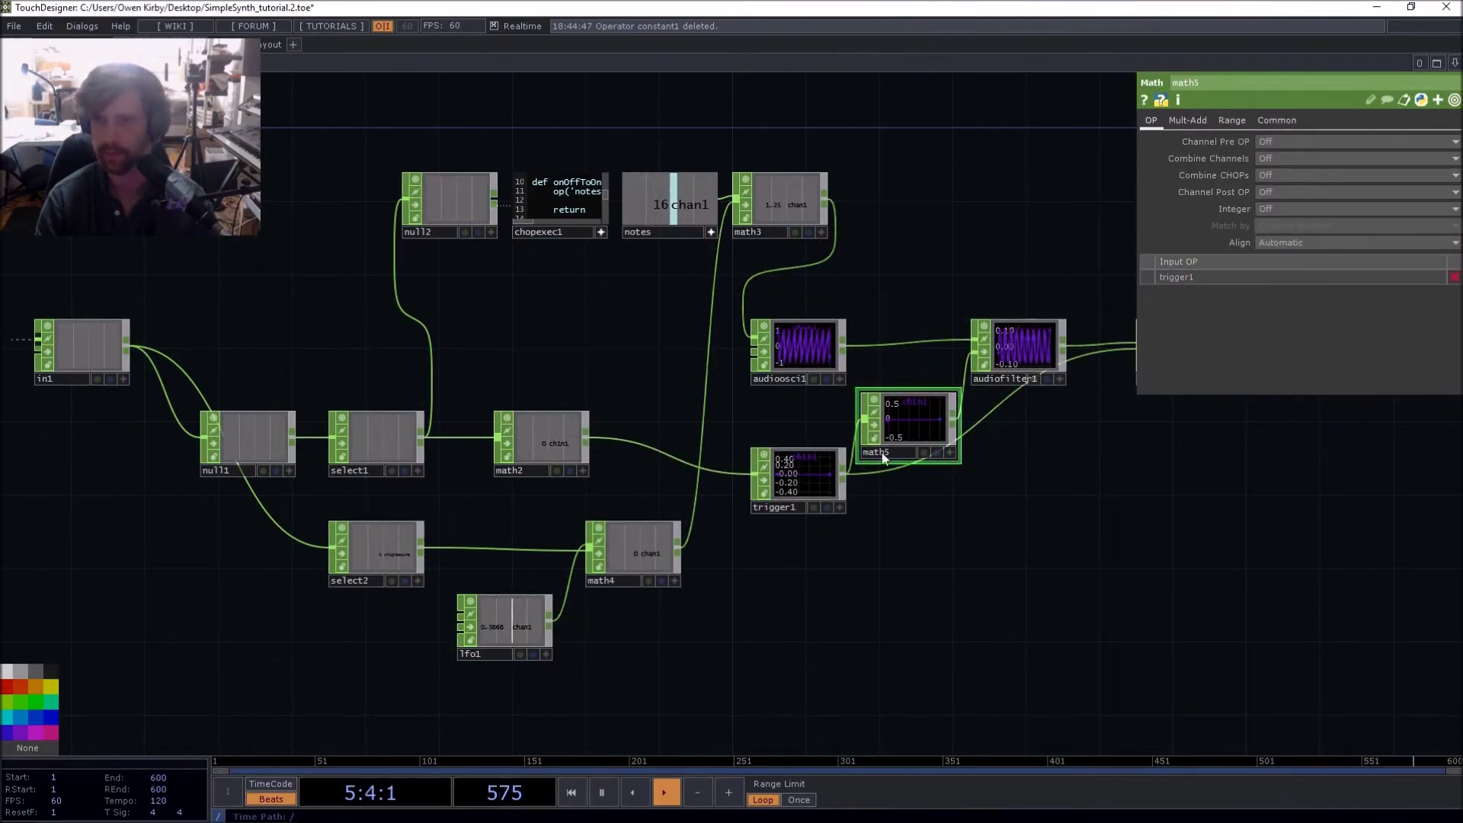
Set math5's Combine CHOPs to Add and connect math4 as its second input
{"action": "left_click", "coordinate": [1296, 175]}
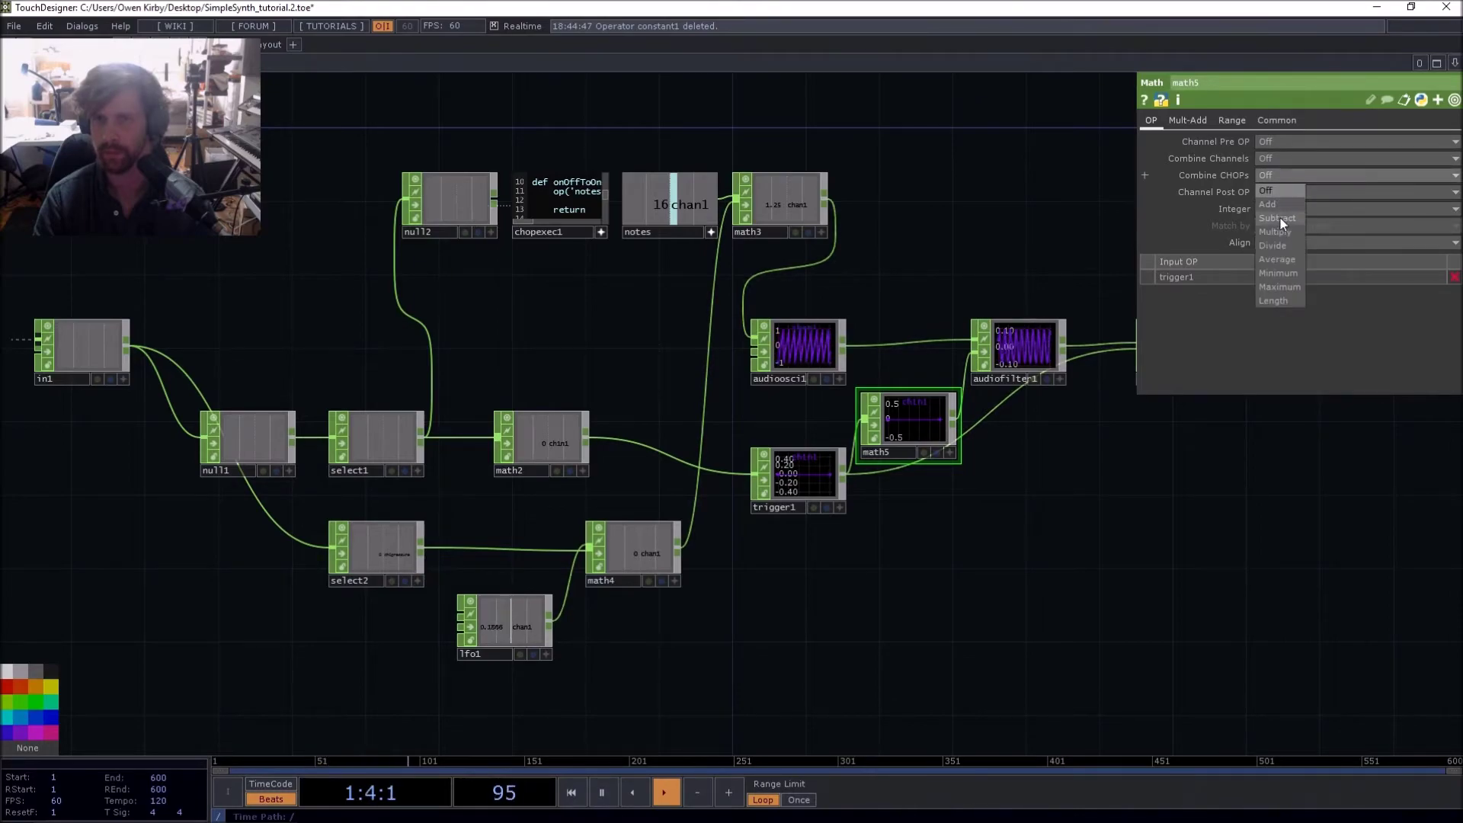
{"action": "left_click", "coordinate": [1282, 230]}
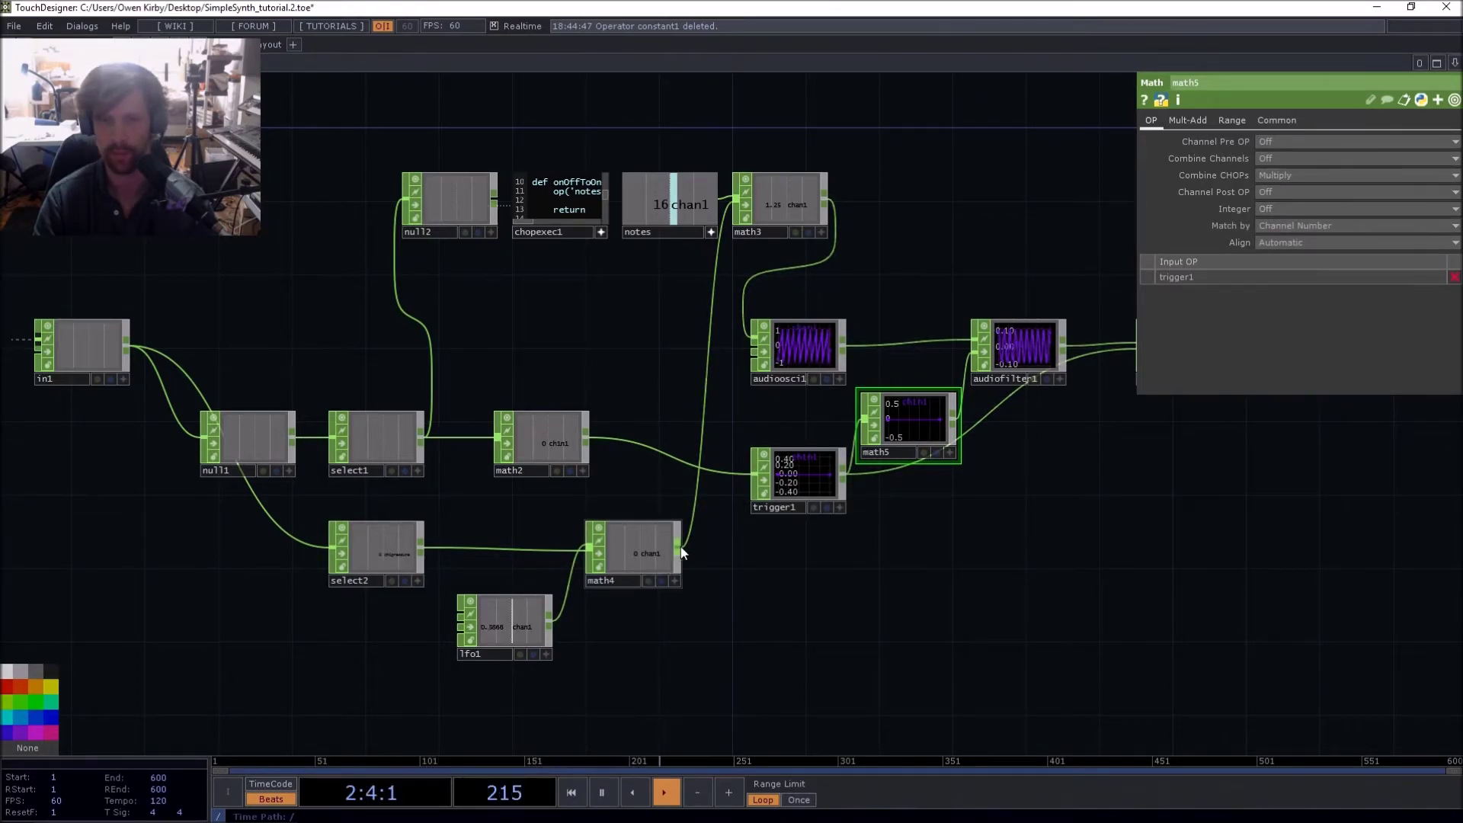
{"action": "left_click", "coordinate": [1272, 174]}
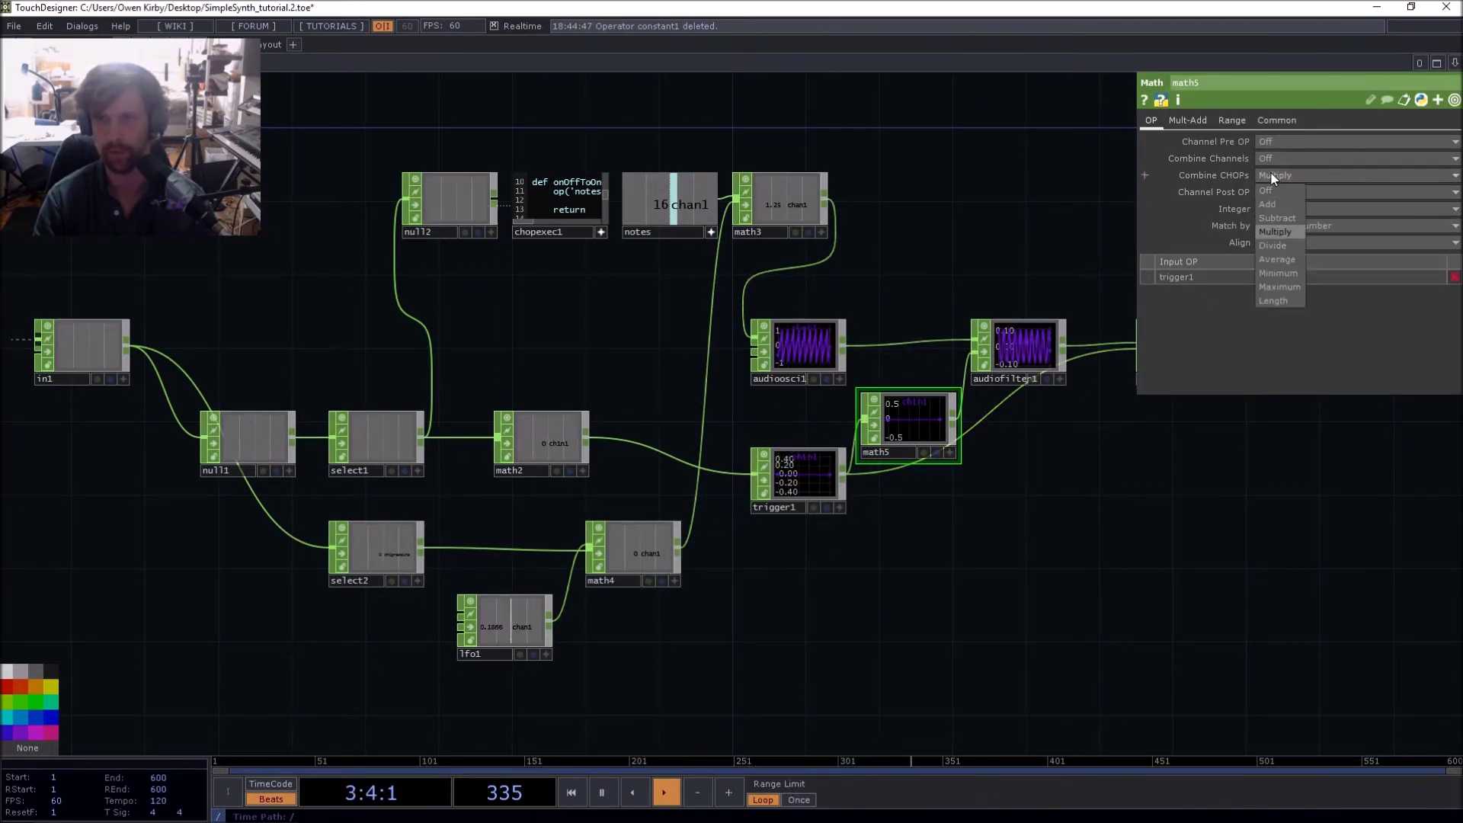
{"action": "left_click", "coordinate": [1268, 203]}
{"action": "left_click_drag", "start_coordinate": [681, 545], "coordinate": [867, 419]}
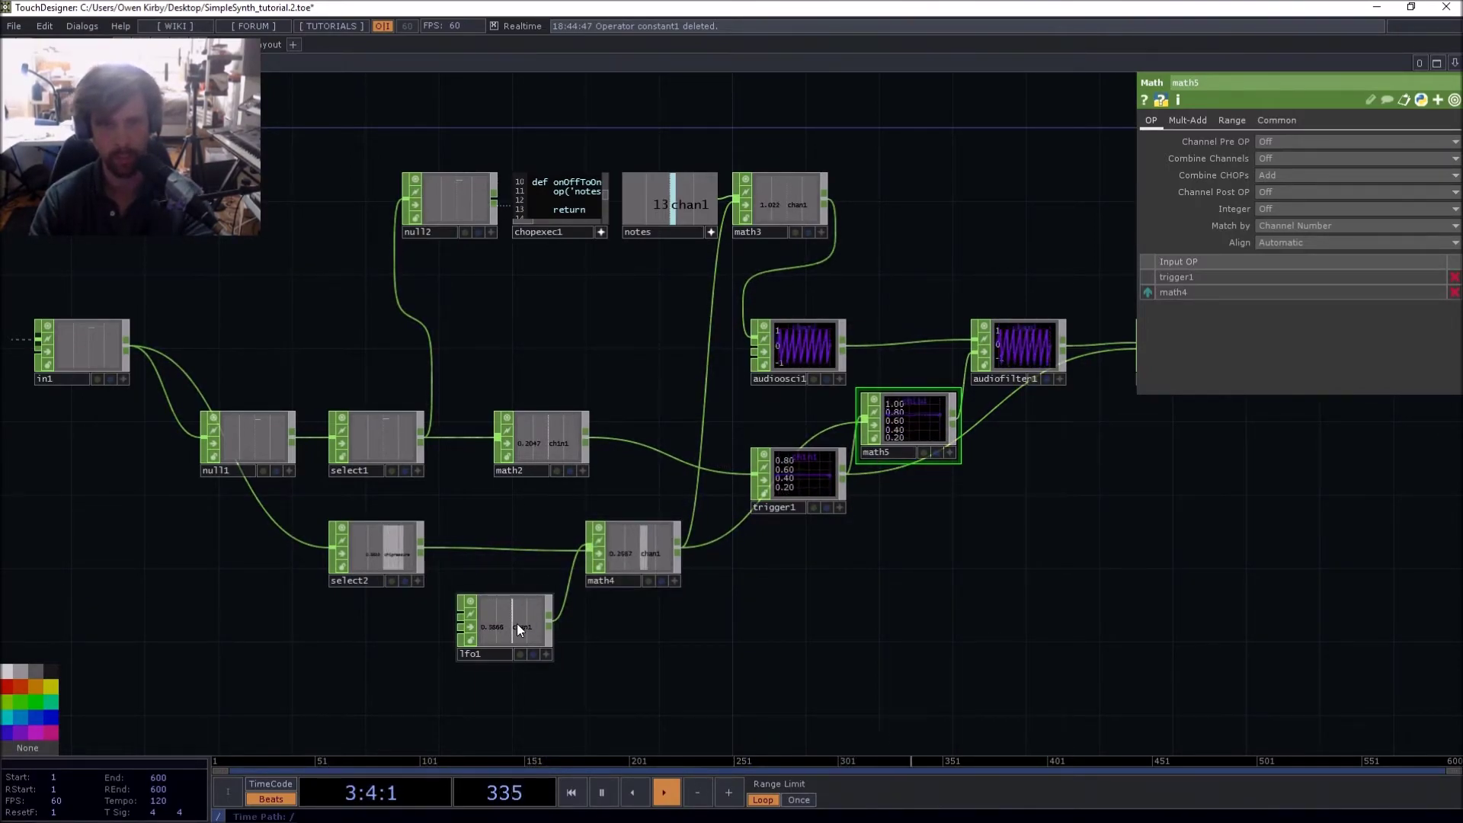
Place lfo1 directly below select2 and set its Sample Rate to 44100
{"action": "left_click_drag", "start_coordinate": [516, 623], "coordinate": [387, 633]}
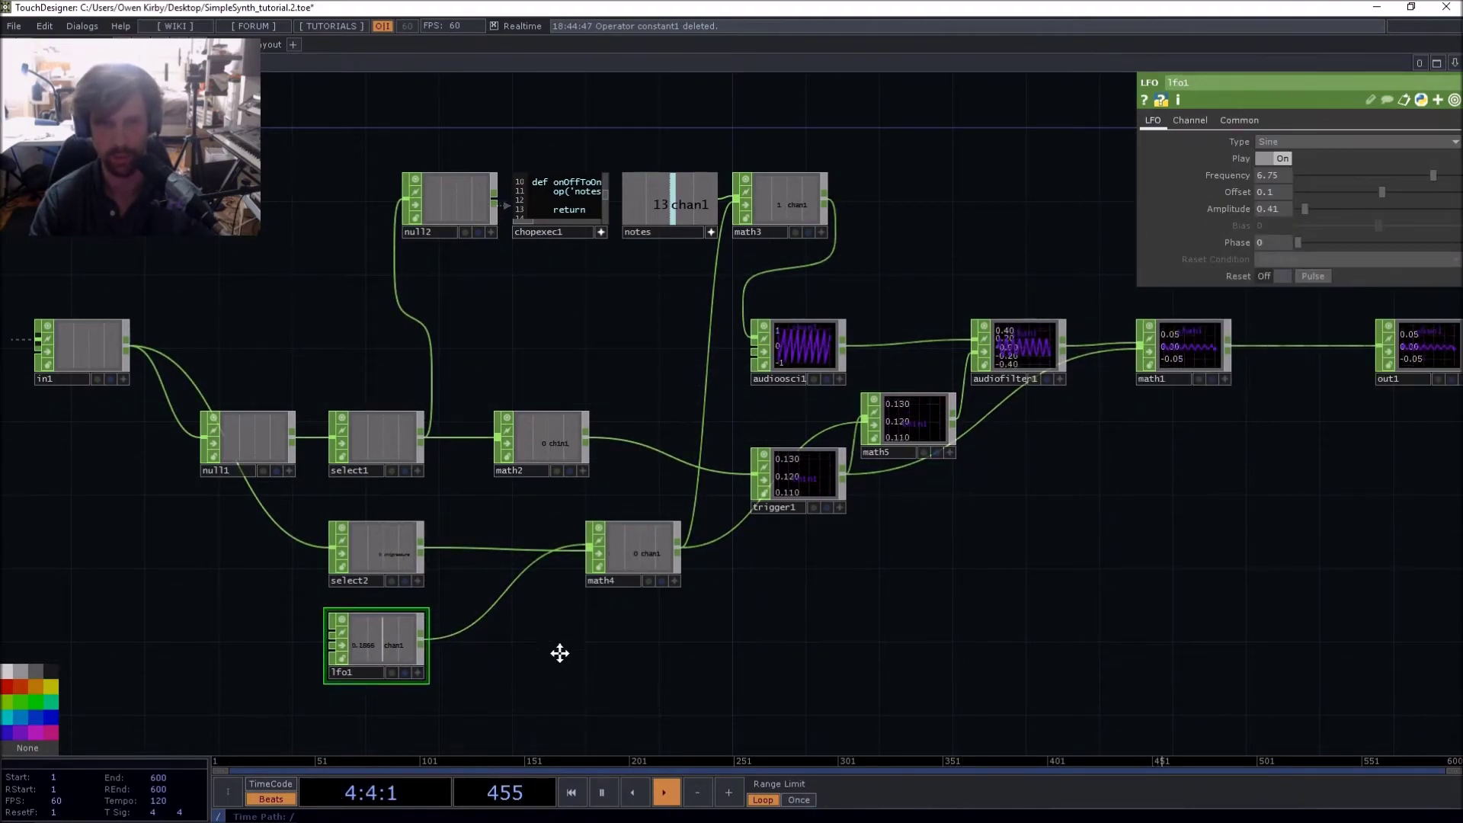
{"action": "scroll", "coordinate": [592, 643], "scroll_direction": "up", "scroll_amount": 5}
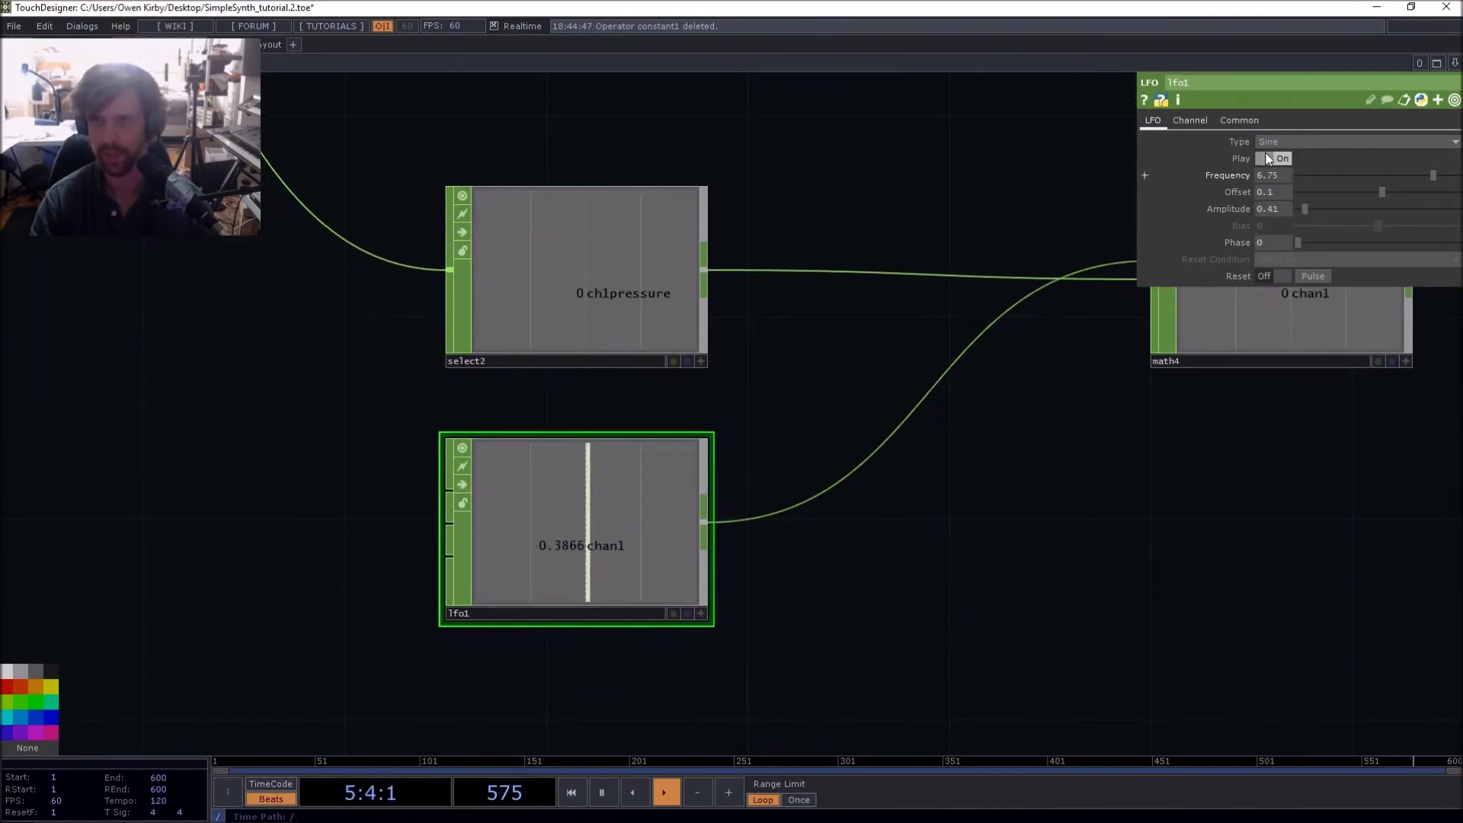
{"action": "left_click", "coordinate": [1239, 120]}
{"action": "left_click", "coordinate": [1190, 121]}
{"action": "left_click", "coordinate": [1165, 160]}
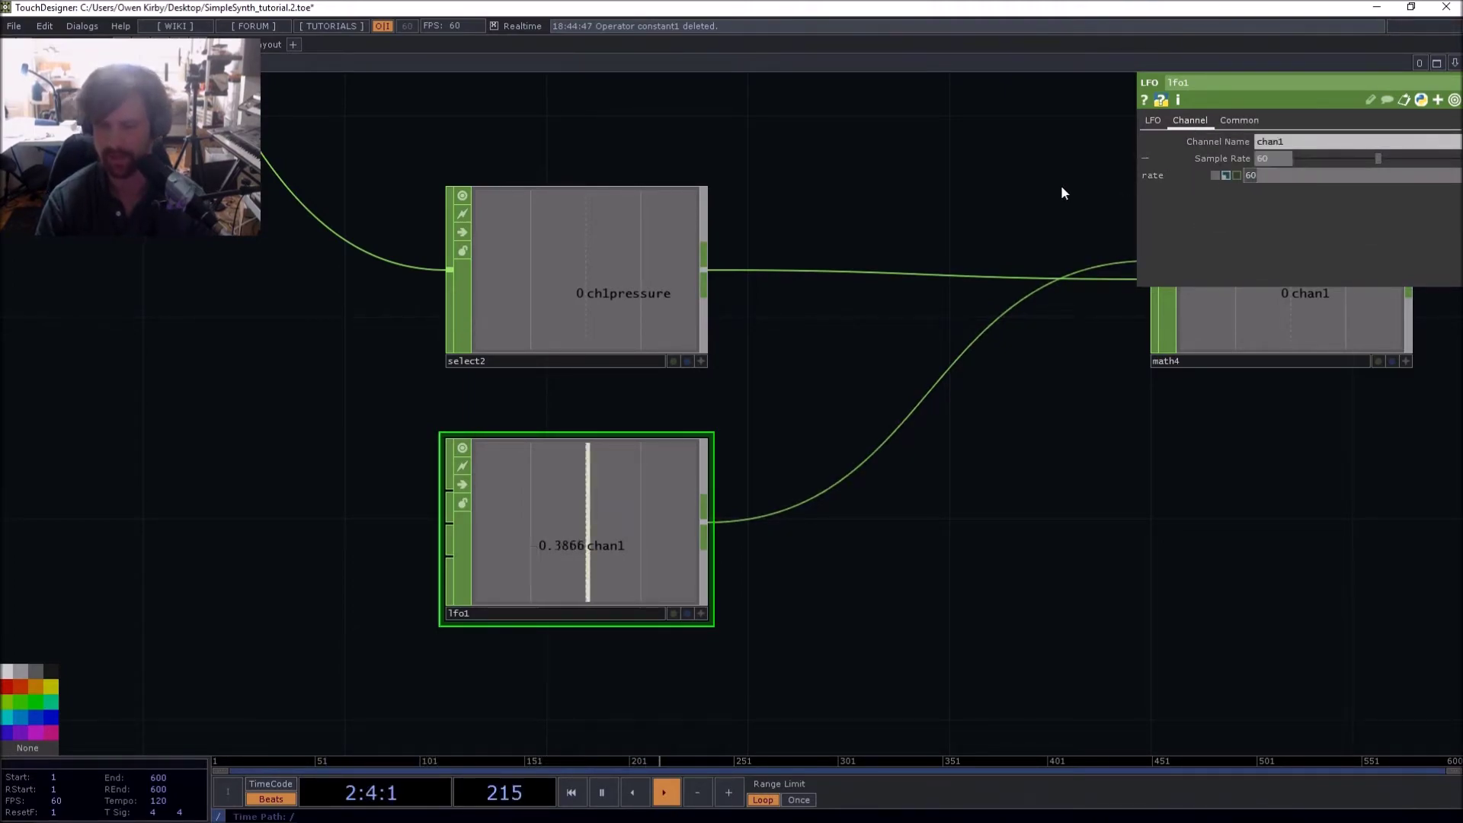
{"action": "type", "text": "44100"}
{"action": "key", "text": "Return"}
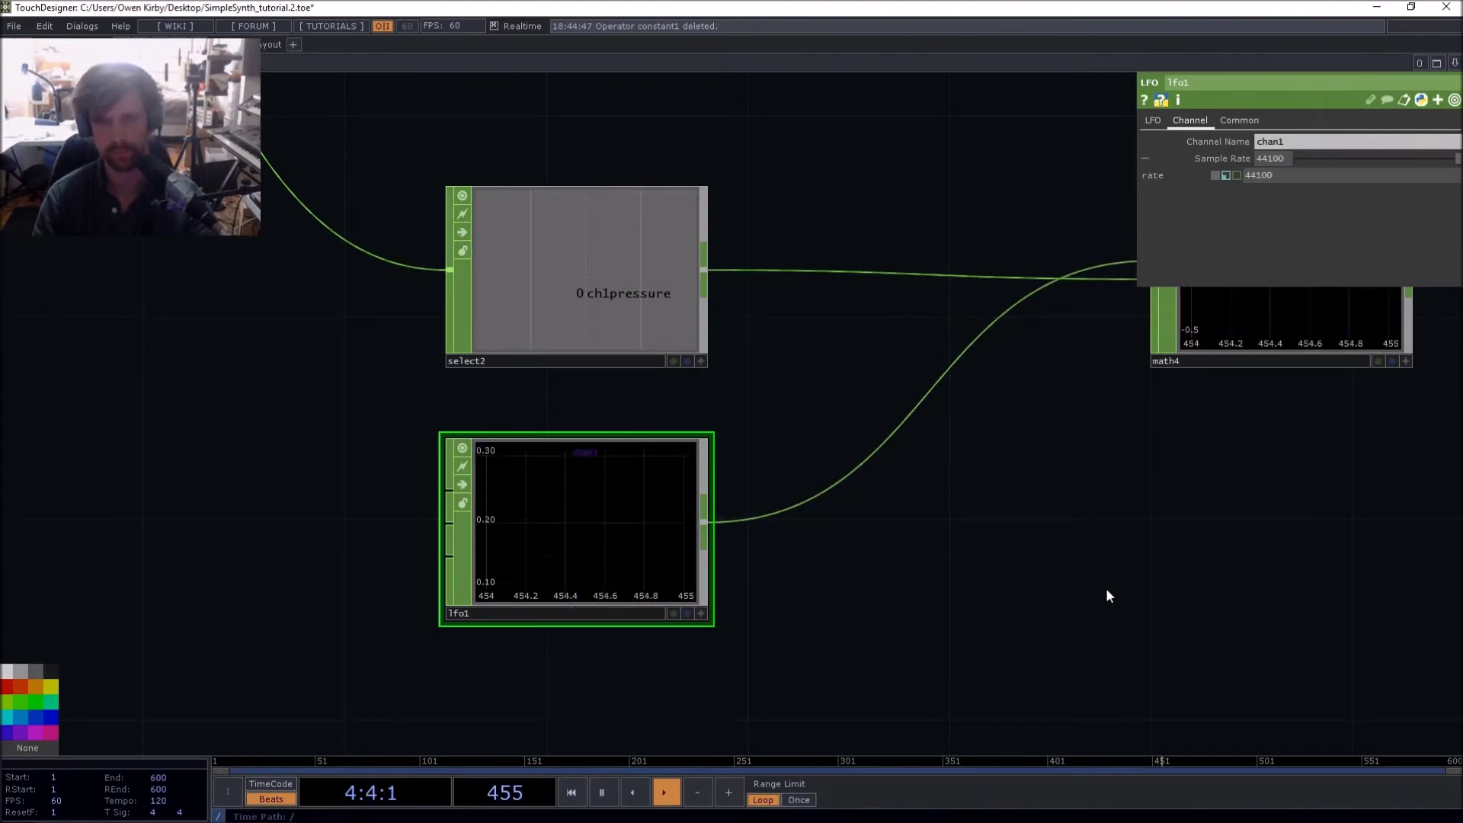
Set lfo1's Amplitude to 0.37 and Frequency to 7.13, and return to the parent network
{"action": "left_click_drag", "start_coordinate": [1107, 590], "coordinate": [1038, 603]}
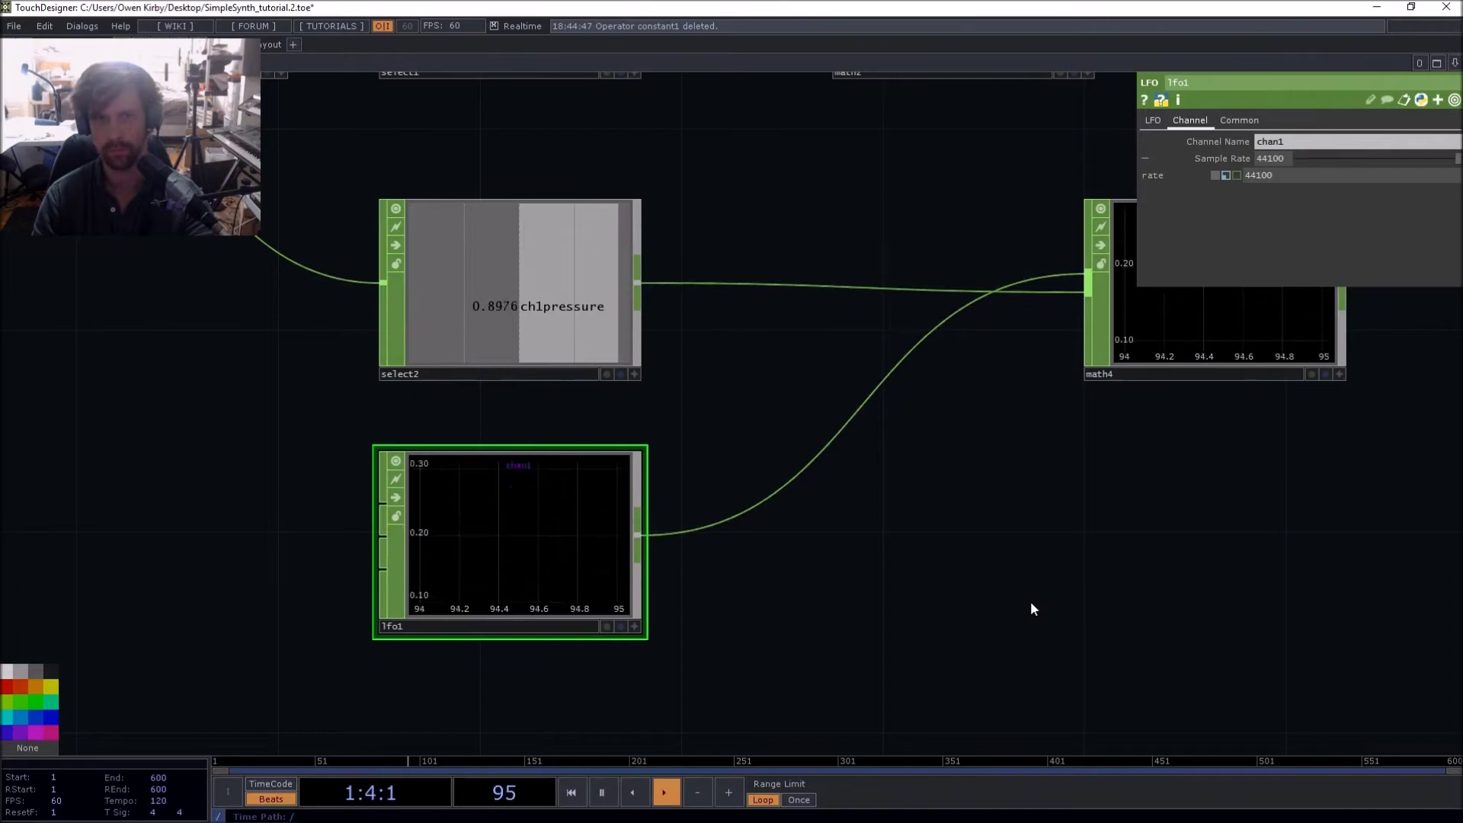
{"action": "left_click_drag", "start_coordinate": [1031, 603], "coordinate": [753, 608]}
{"action": "middle_click_drag", "start_coordinate": [708, 503], "coordinate": [576, 412]}
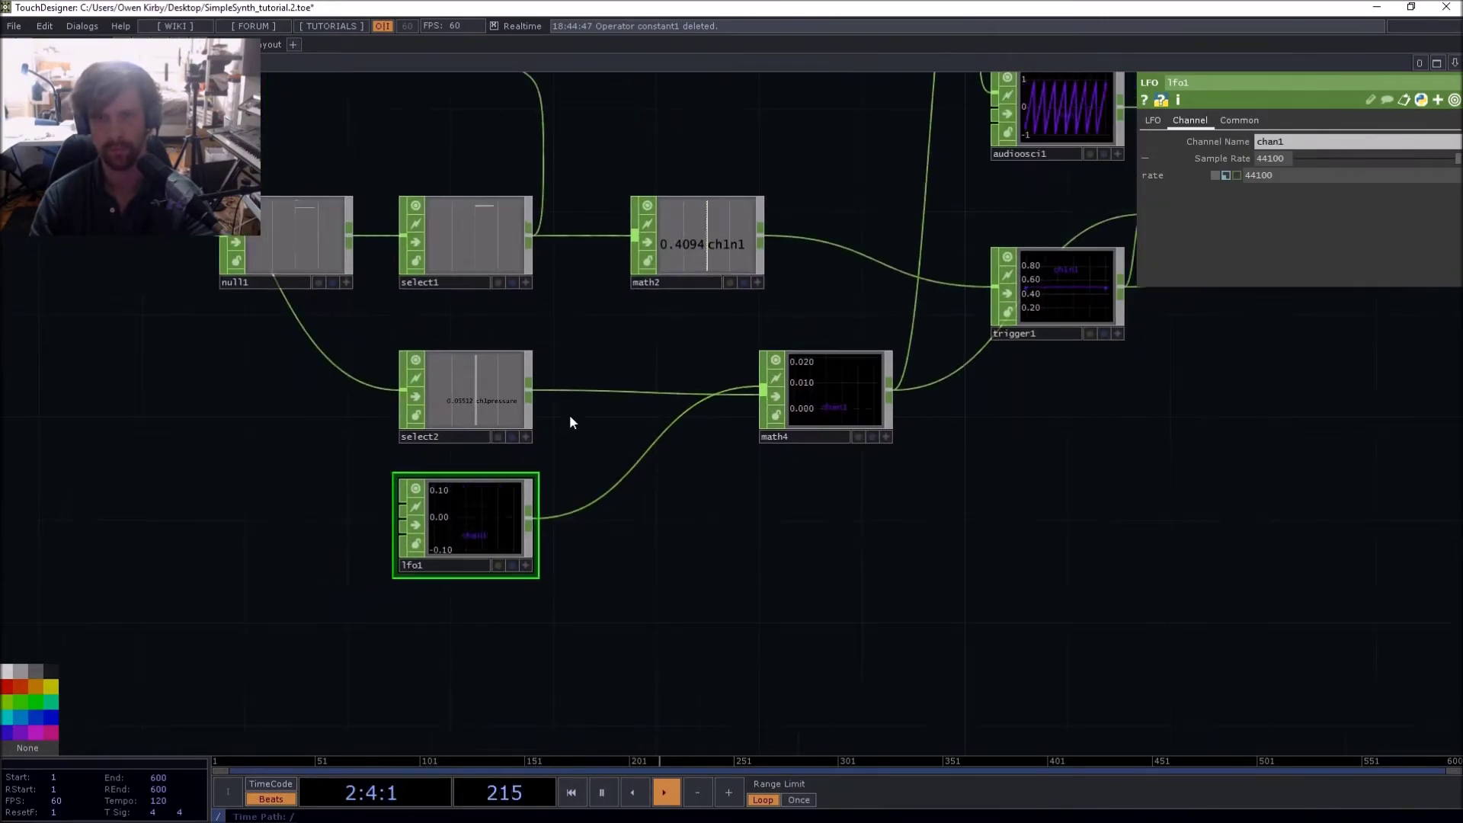
{"action": "left_click_drag", "start_coordinate": [1103, 409], "coordinate": [858, 479]}
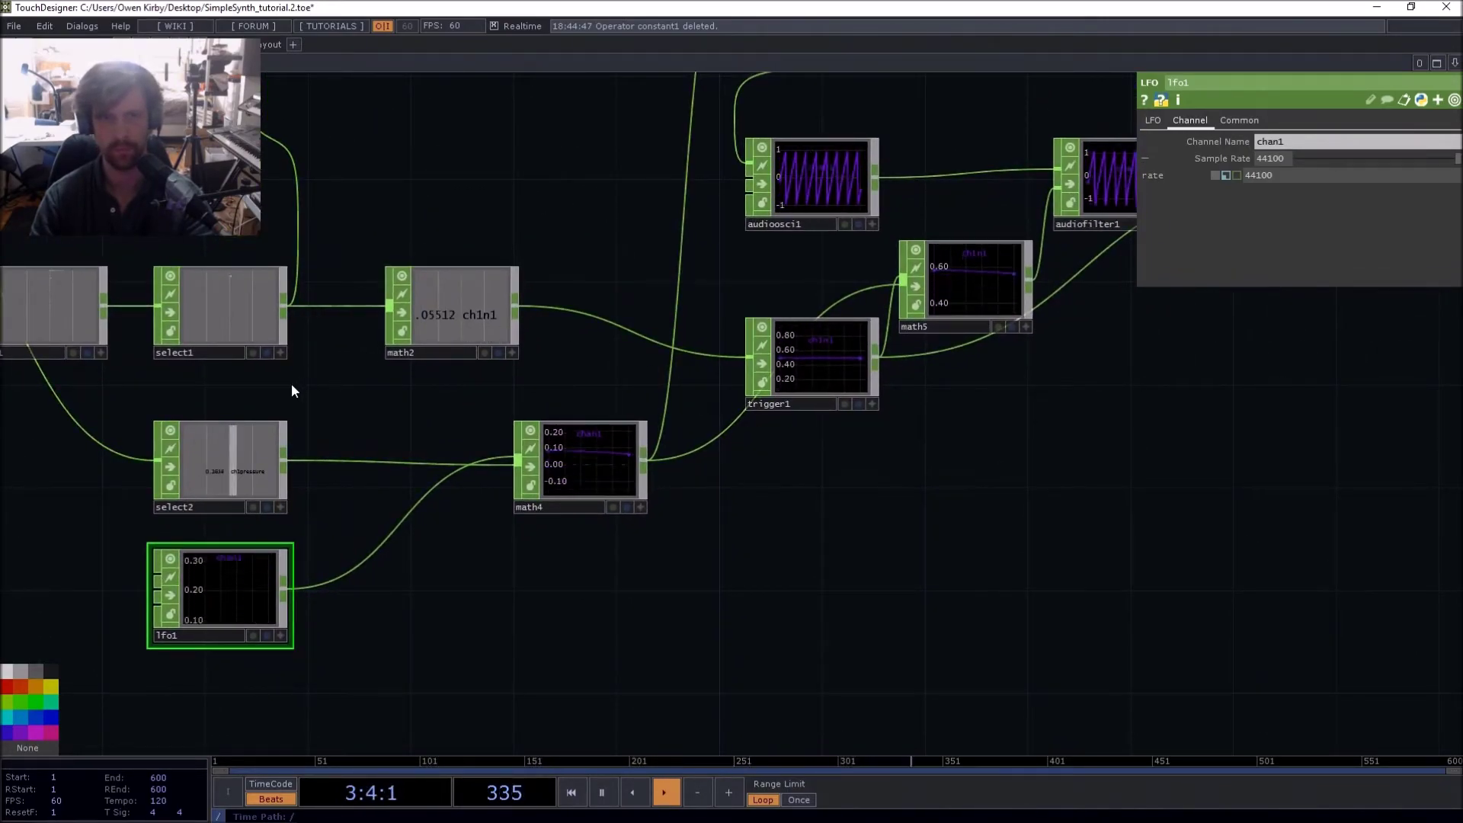
{"action": "scroll", "coordinate": [291, 384], "scroll_direction": "down", "scroll_amount": 4}
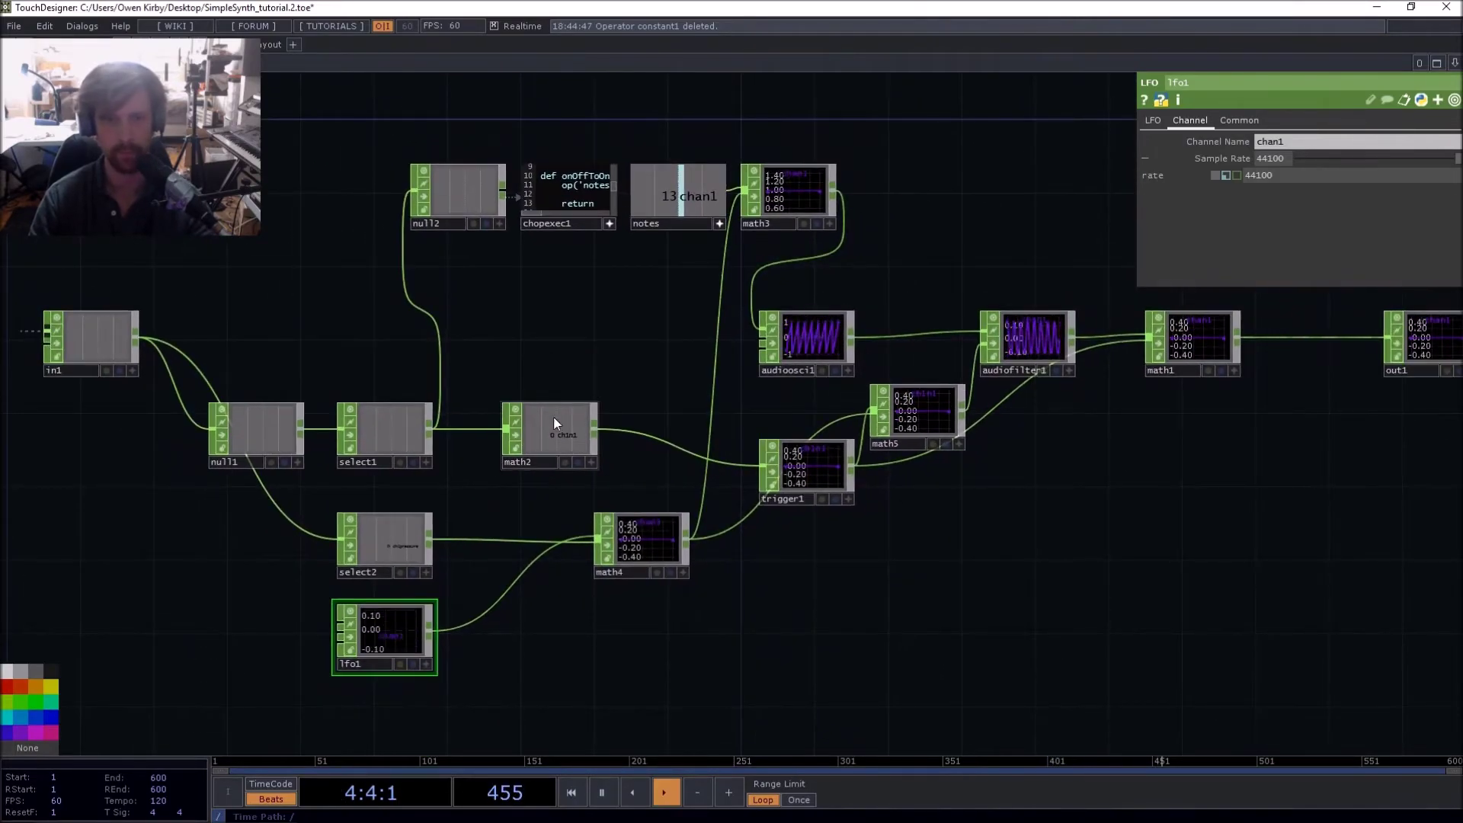
{"action": "left_click", "coordinate": [1152, 121]}
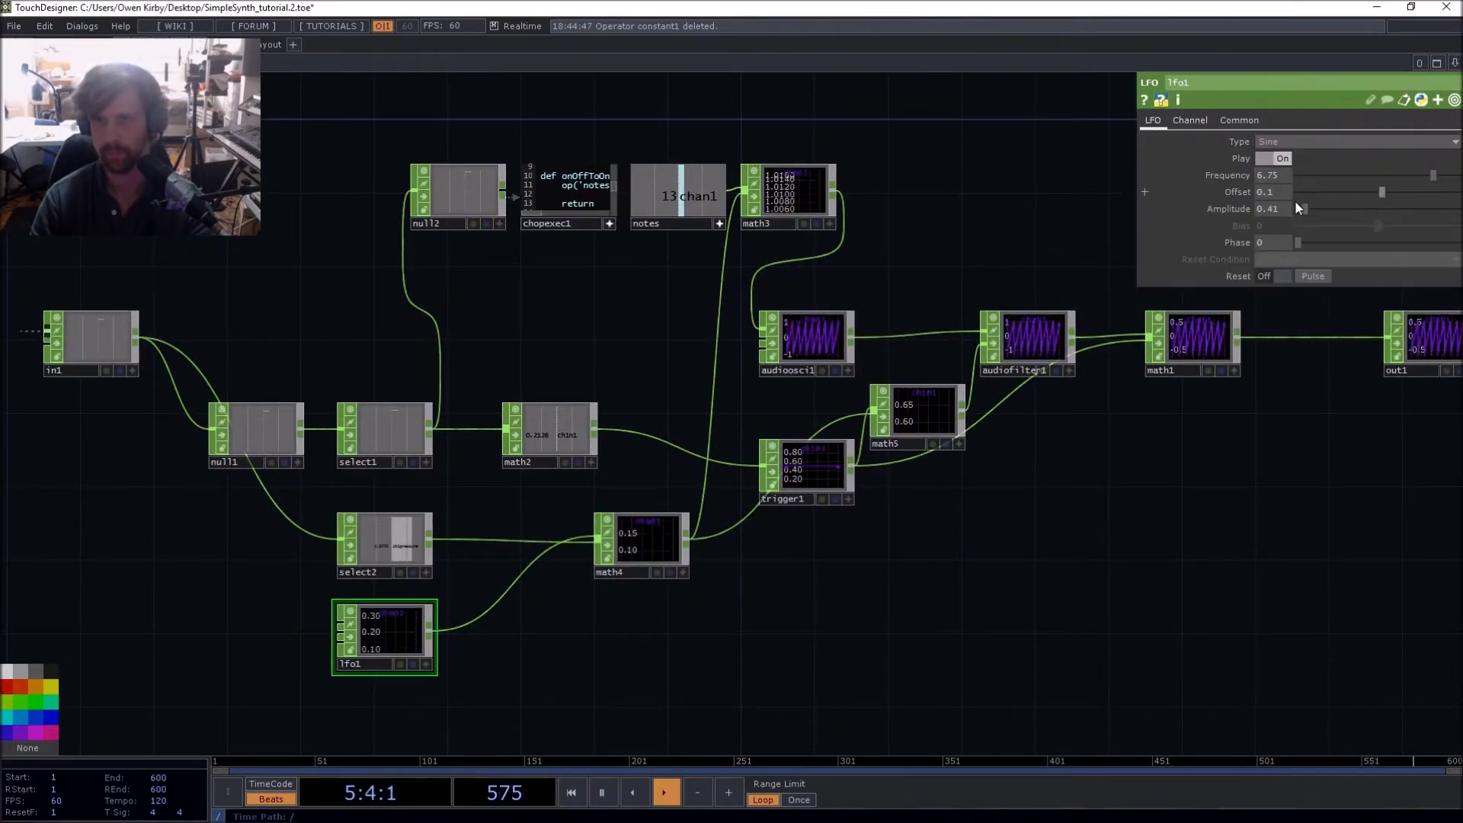
{"action": "middle_click_drag", "start_coordinate": [1282, 209], "coordinate": [1255, 227]}
{"action": "left_click_drag", "start_coordinate": [1442, 177], "coordinate": [1440, 176]}
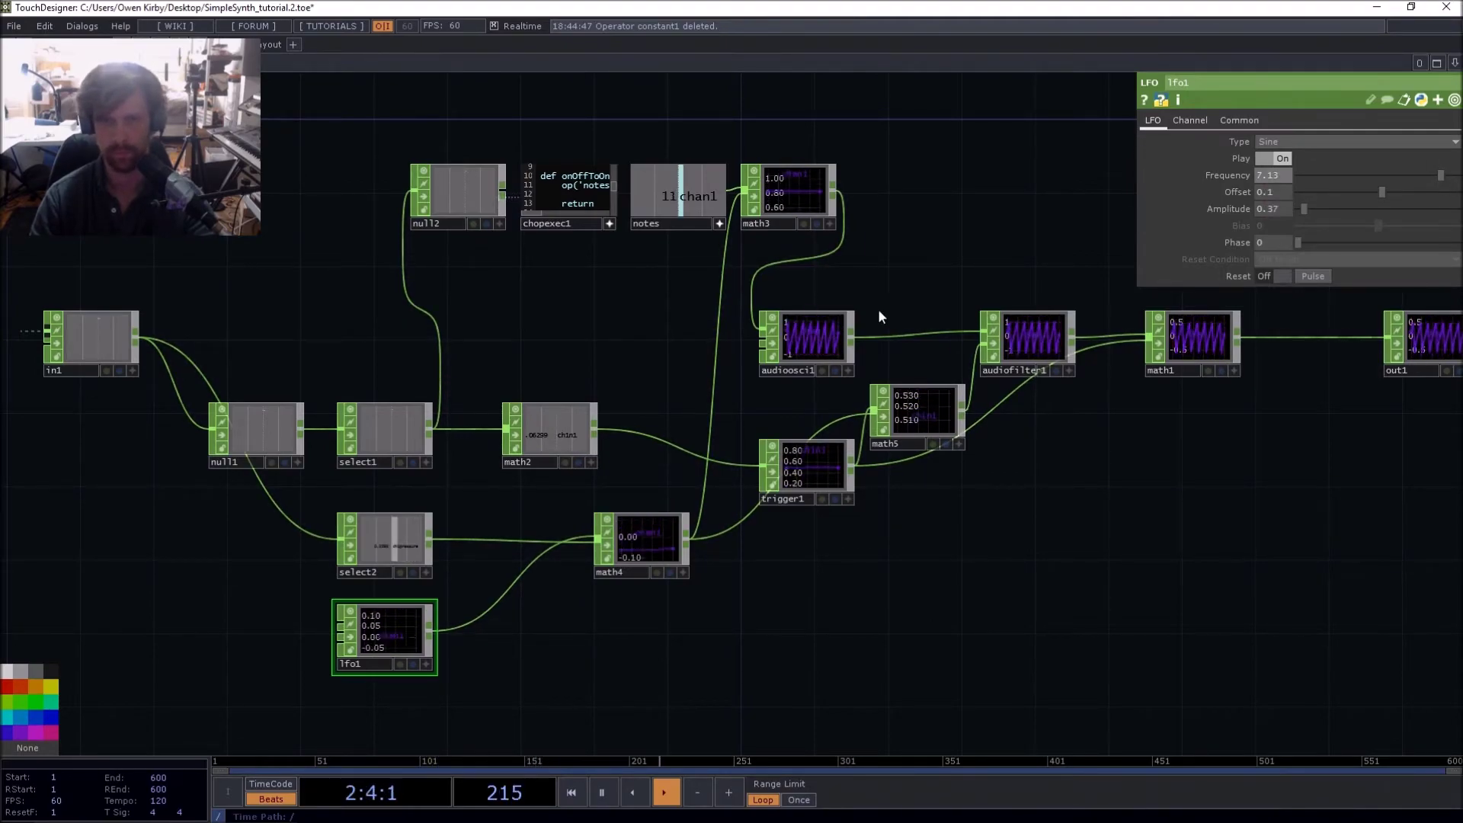
{"action": "key", "text": "u"}
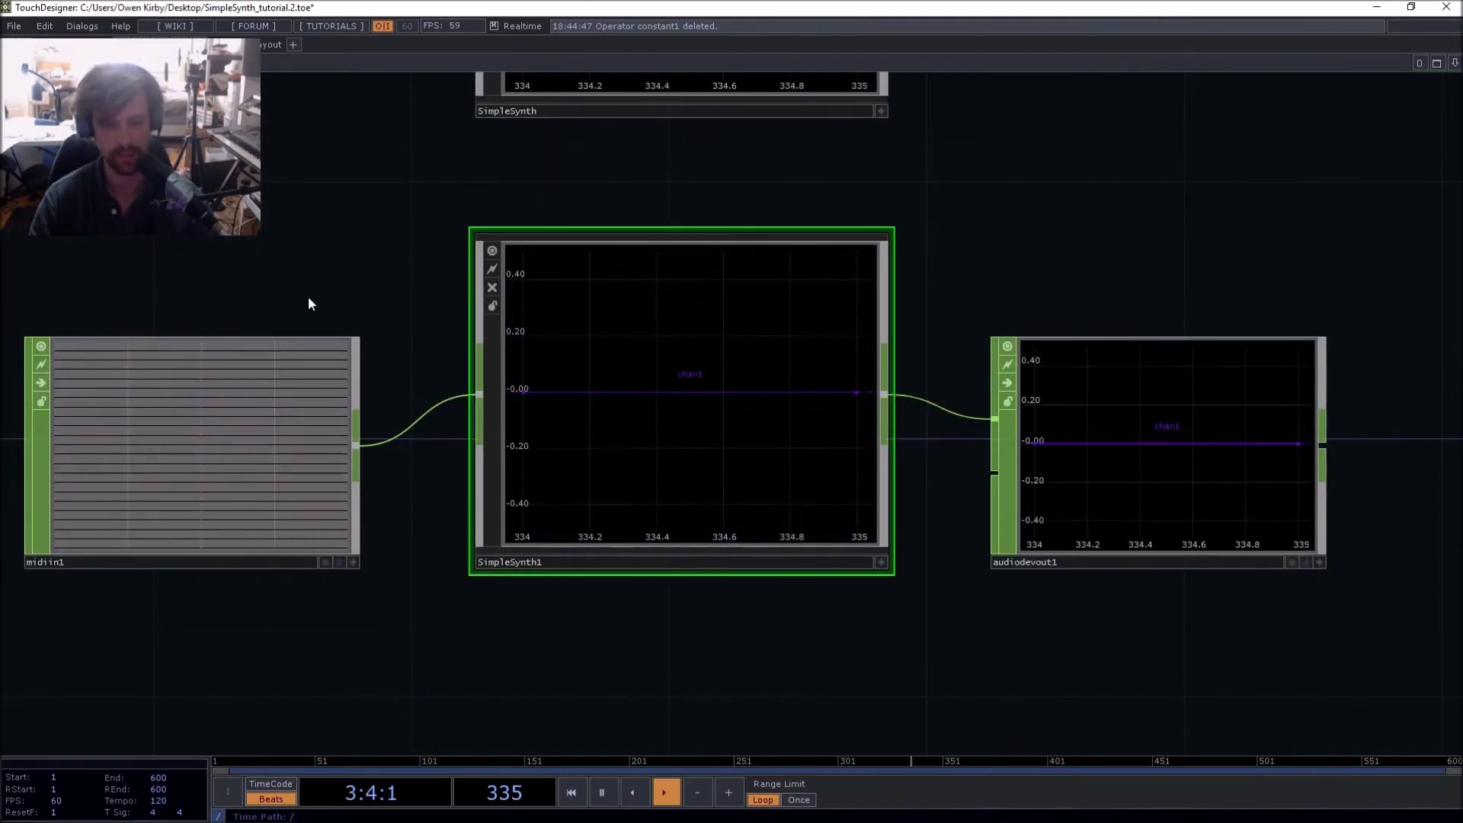
Set audioosci1's Base Frequency to 90 inside SimpleSynth1 and return to the parent network
{"action": "left_click_drag", "start_coordinate": [308, 301], "coordinate": [473, 302]}
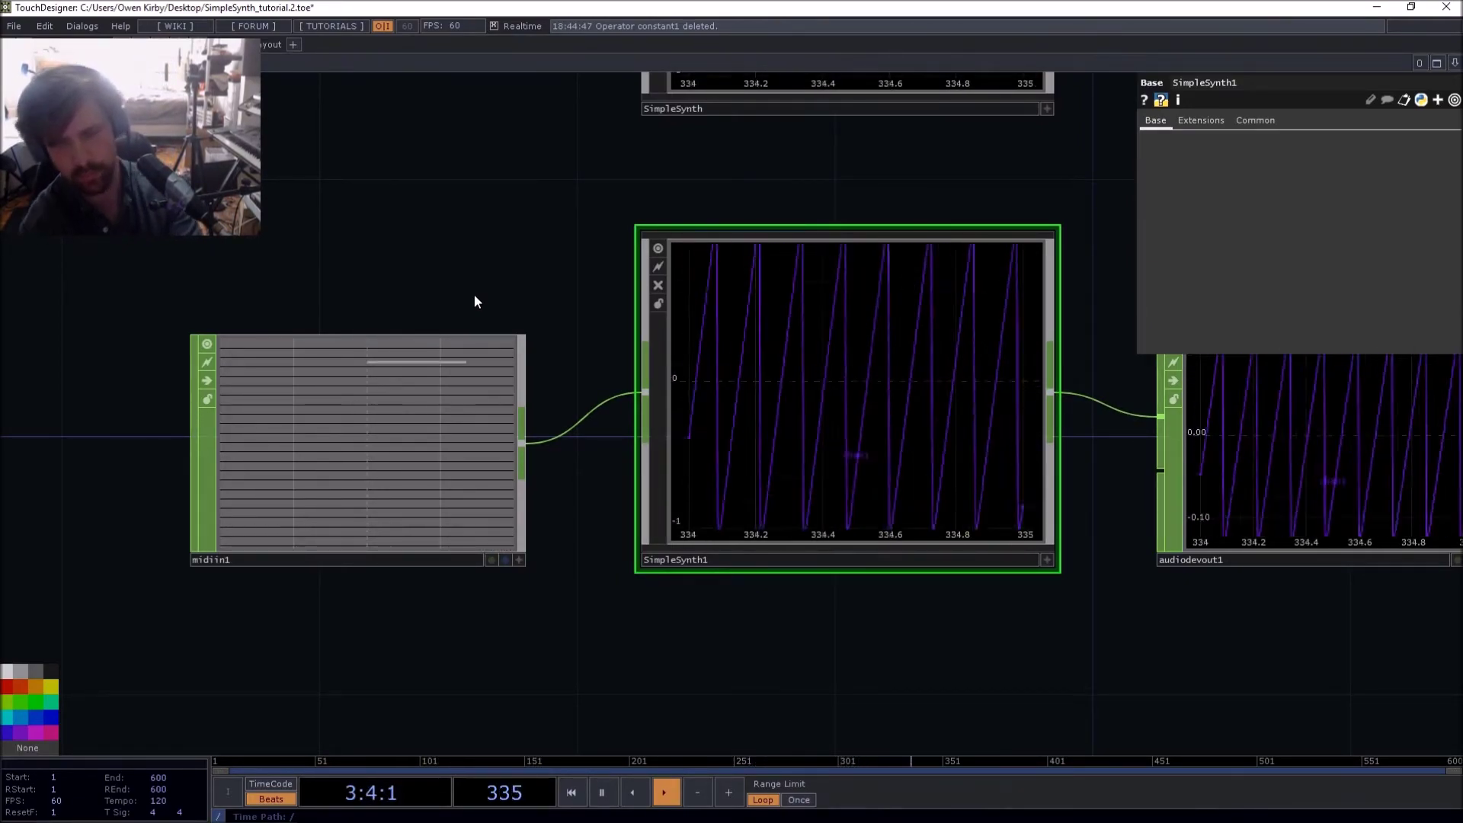
{"action": "scroll", "coordinate": [559, 304], "scroll_direction": "down", "scroll_amount": 6}
{"action": "scroll", "coordinate": [640, 317], "scroll_direction": "up", "scroll_amount": 9}
{"action": "left_click", "coordinate": [617, 359]}
{"action": "key", "text": "p"}
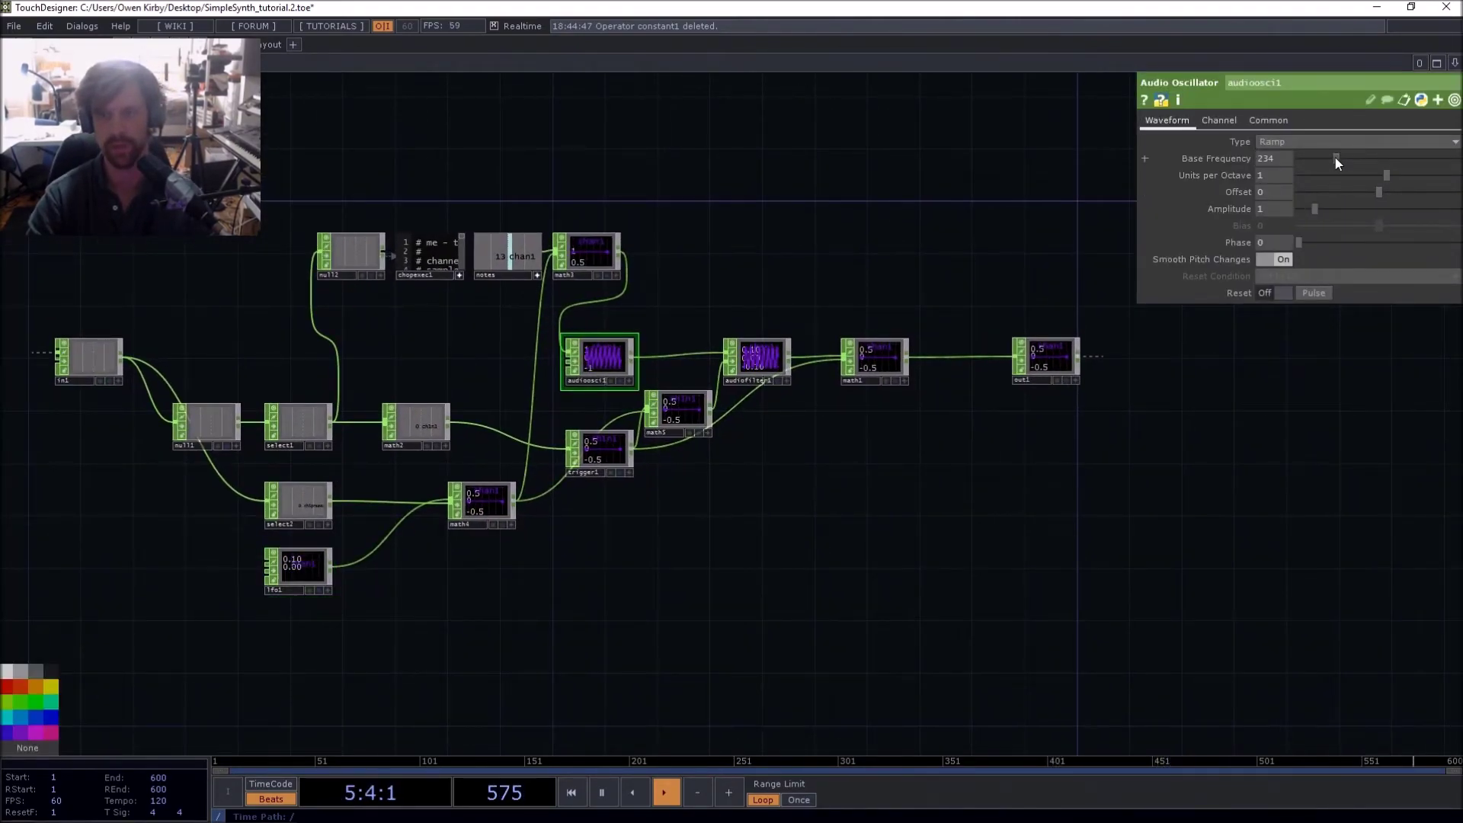
{"action": "left_click_drag", "start_coordinate": [1326, 156], "coordinate": [1314, 156]}
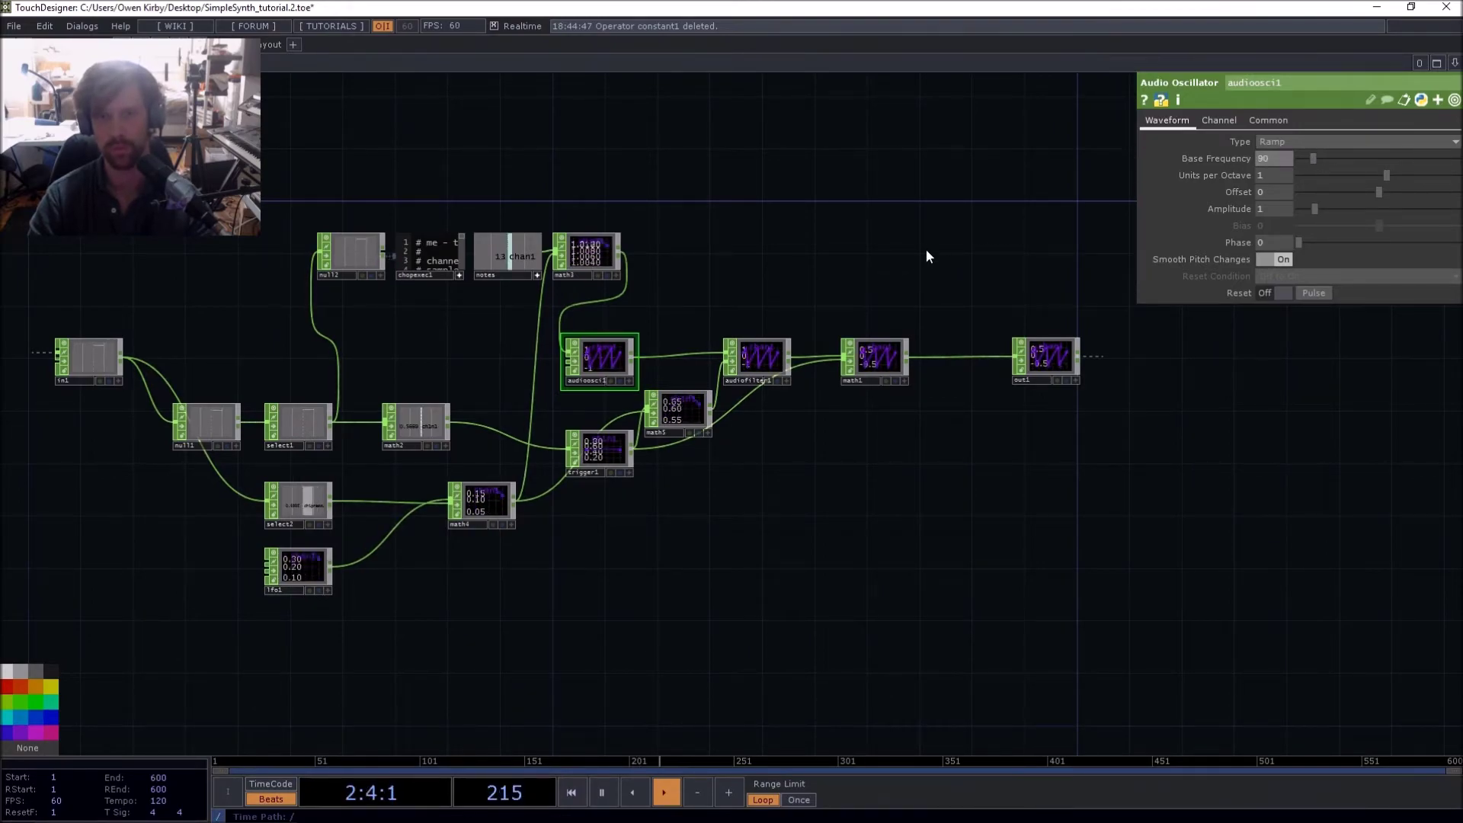
{"action": "scroll", "coordinate": [917, 253], "scroll_direction": "down", "scroll_amount": 4}
{"action": "scroll", "coordinate": [864, 287], "scroll_direction": "down", "scroll_amount": 2}
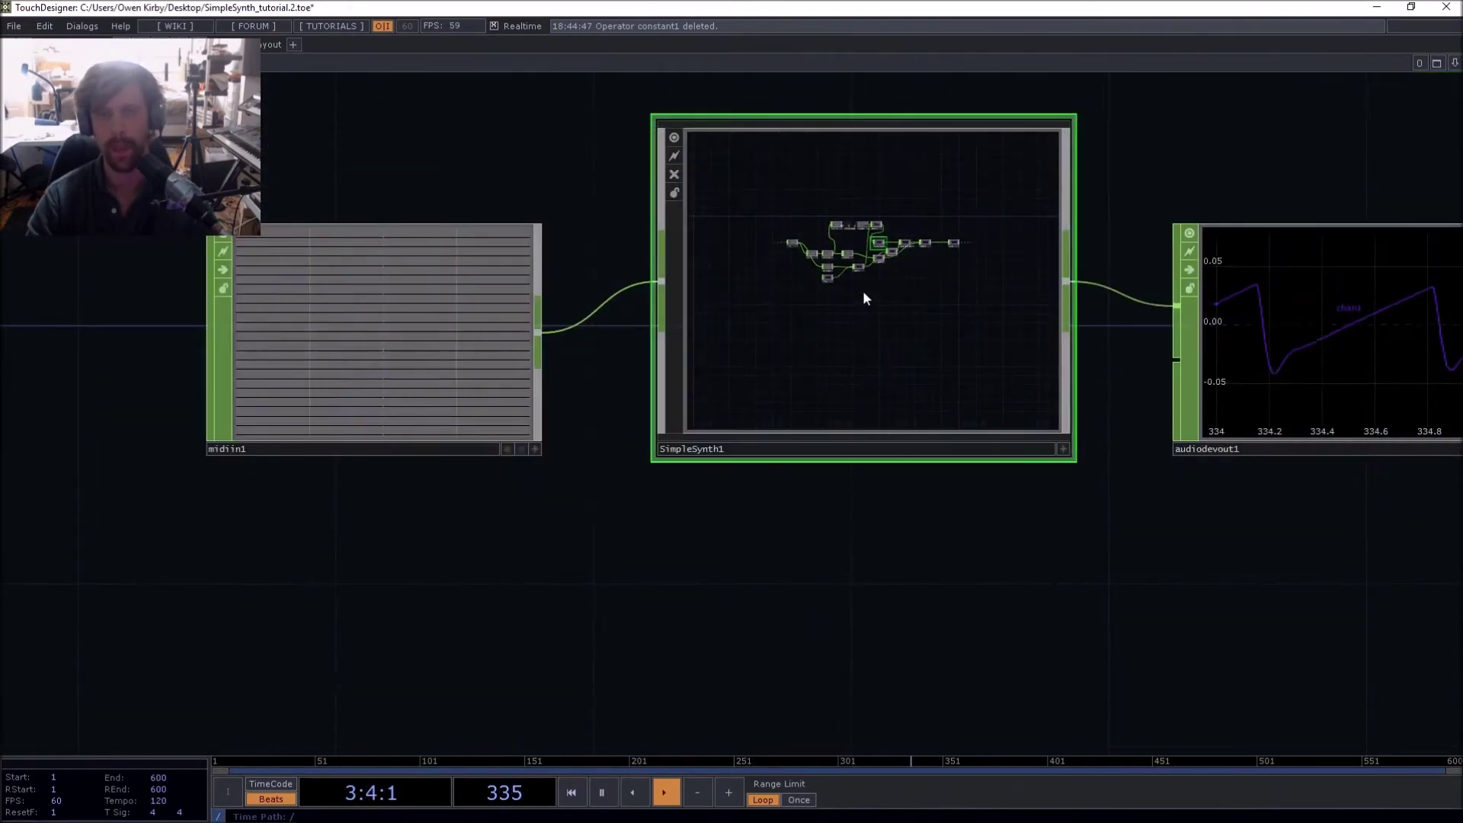
{"action": "scroll", "coordinate": [610, 389], "scroll_direction": "down", "scroll_amount": 3}
Open the Component Editor for SimpleSynth1 and add a custom parameter page named LFO
{"action": "left_click_drag", "start_coordinate": [611, 388], "coordinate": [562, 400]}
{"action": "left_click_drag", "start_coordinate": [595, 532], "coordinate": [562, 539]}
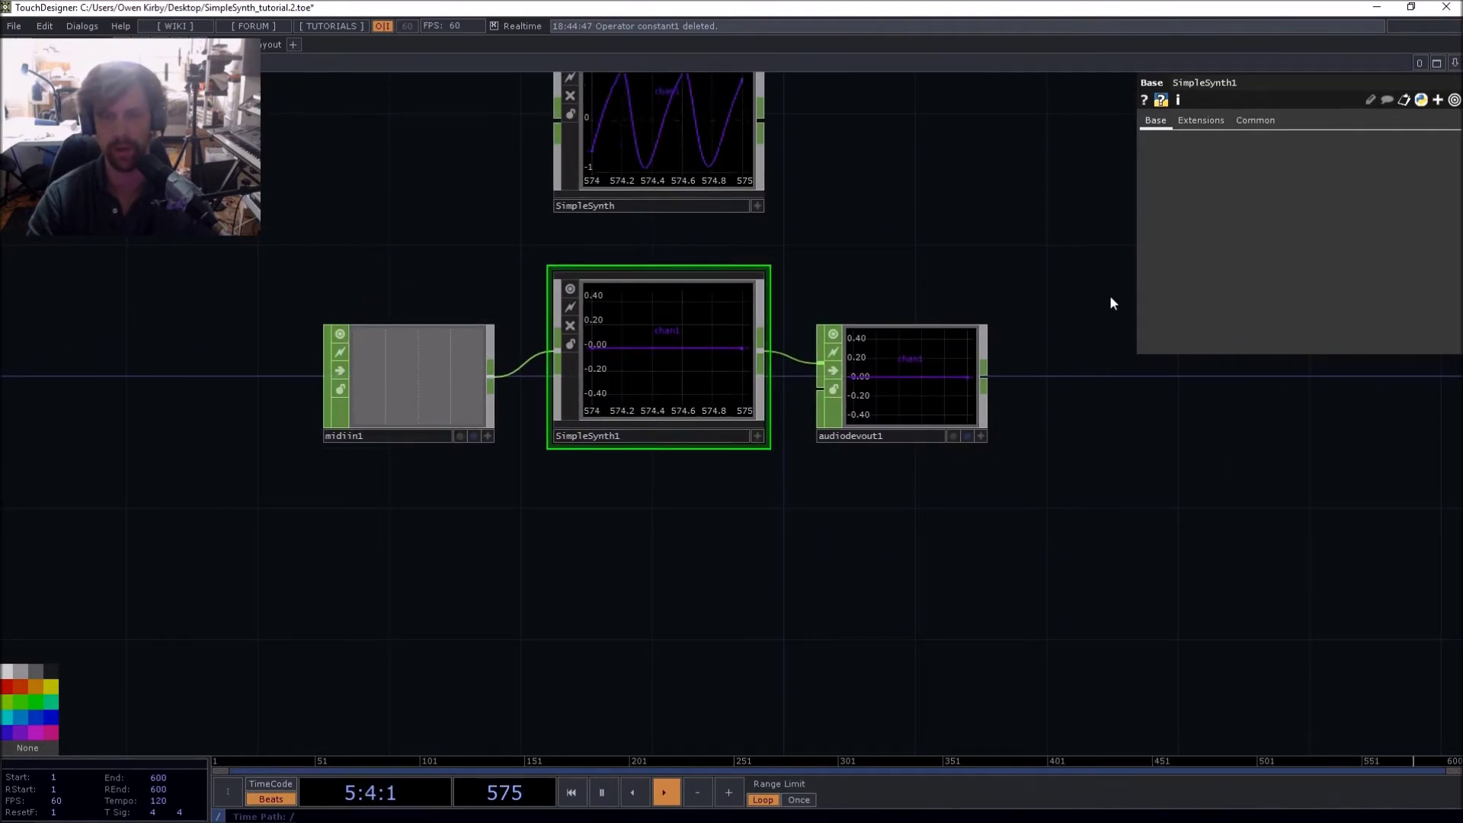
{"action": "left_click_drag", "start_coordinate": [895, 280], "coordinate": [974, 308]}
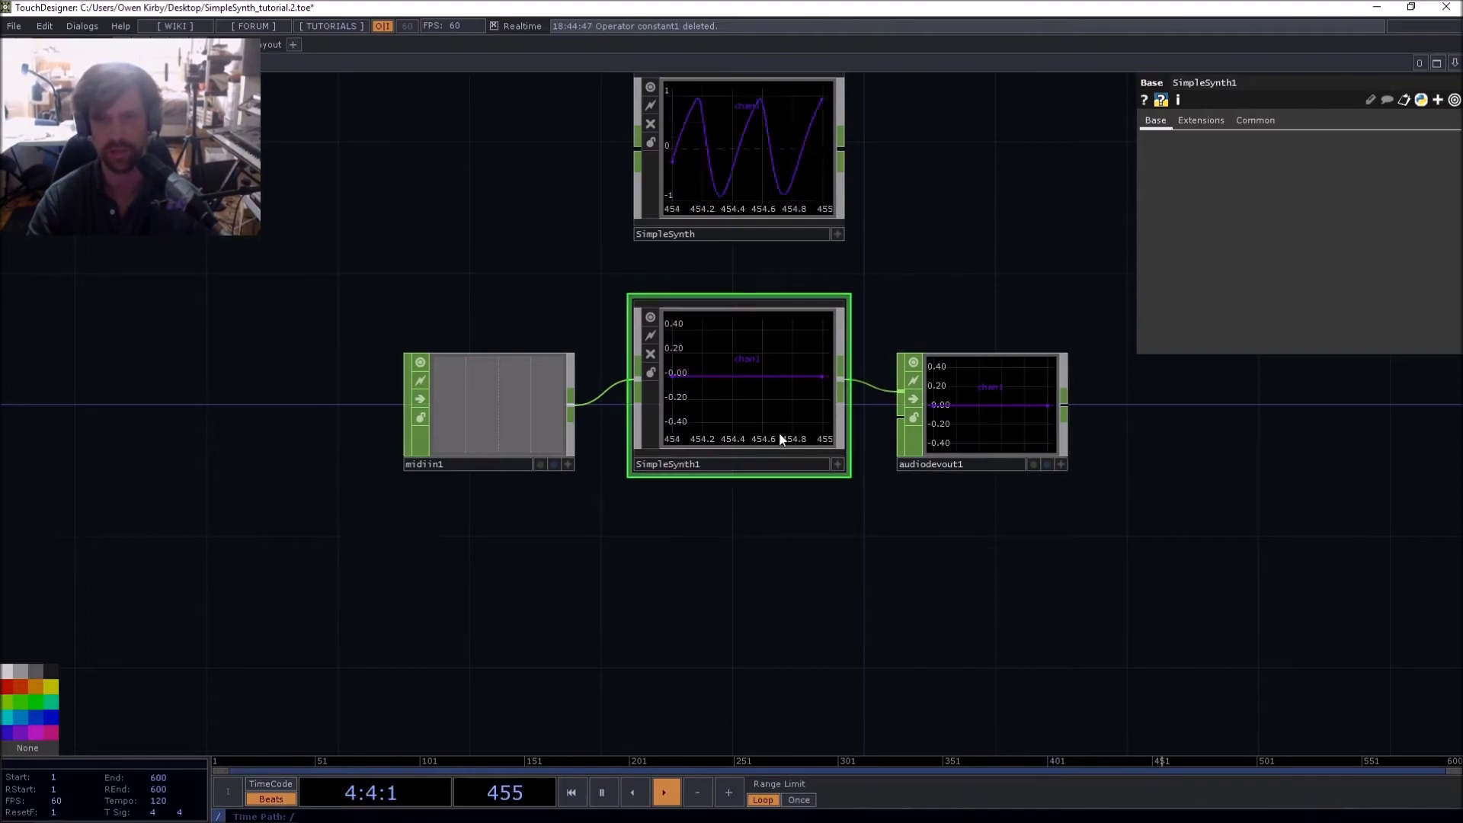
{"action": "right_click", "coordinate": [720, 466]}
{"action": "left_click", "coordinate": [768, 480]}
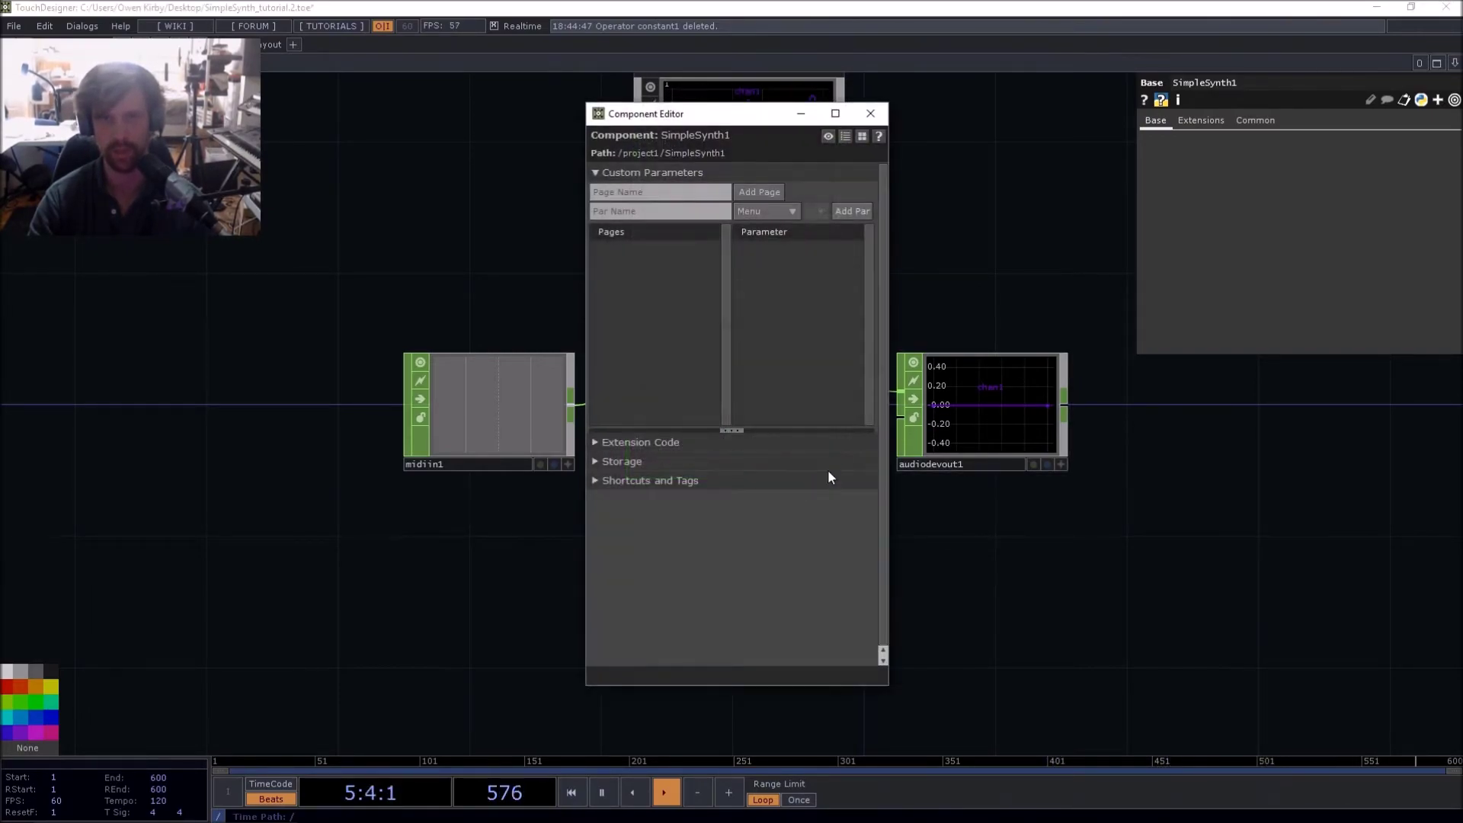
{"action": "left_click", "coordinate": [639, 192]}
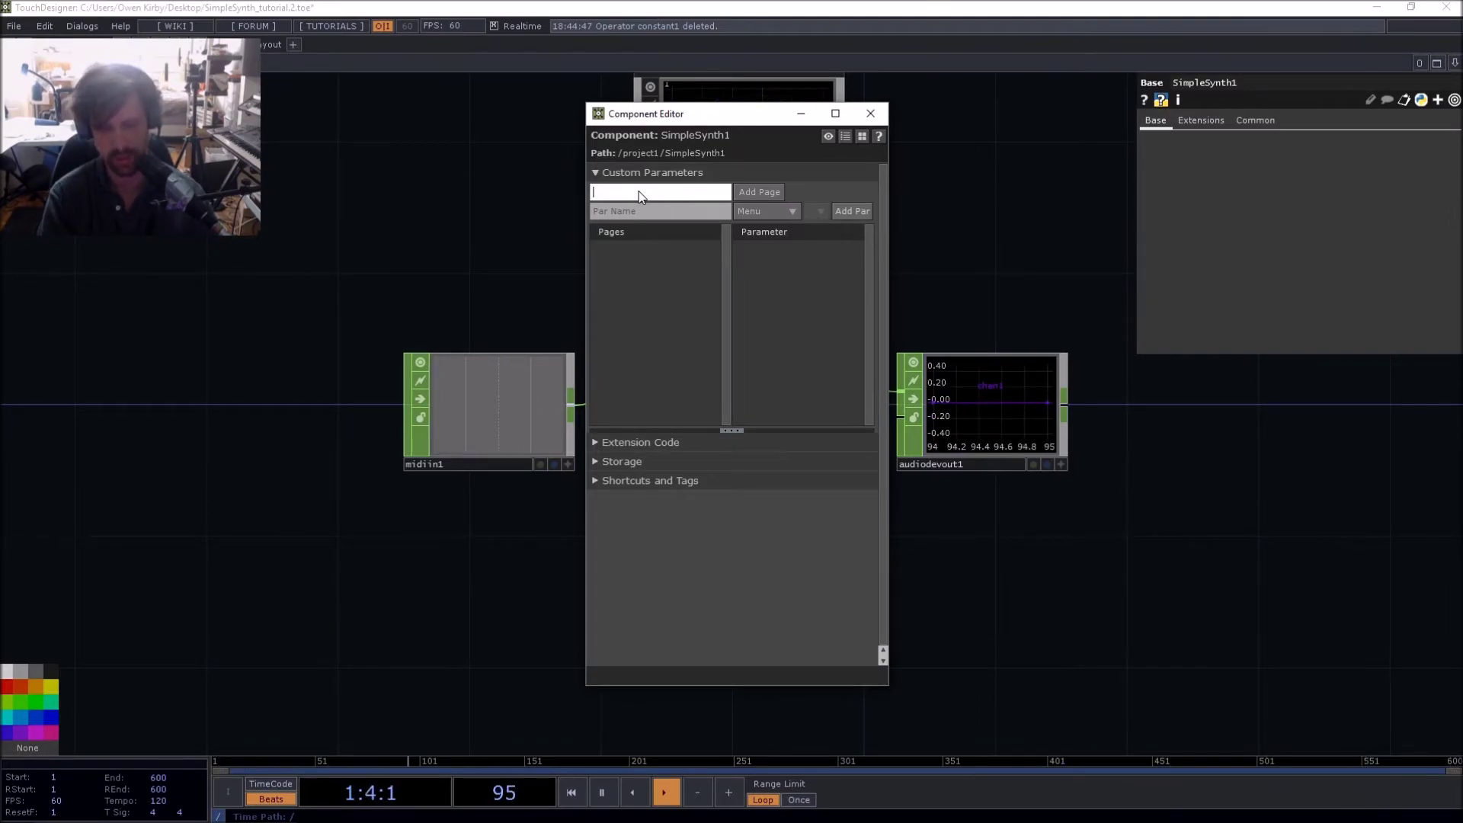
{"action": "type", "text": "LFO"}
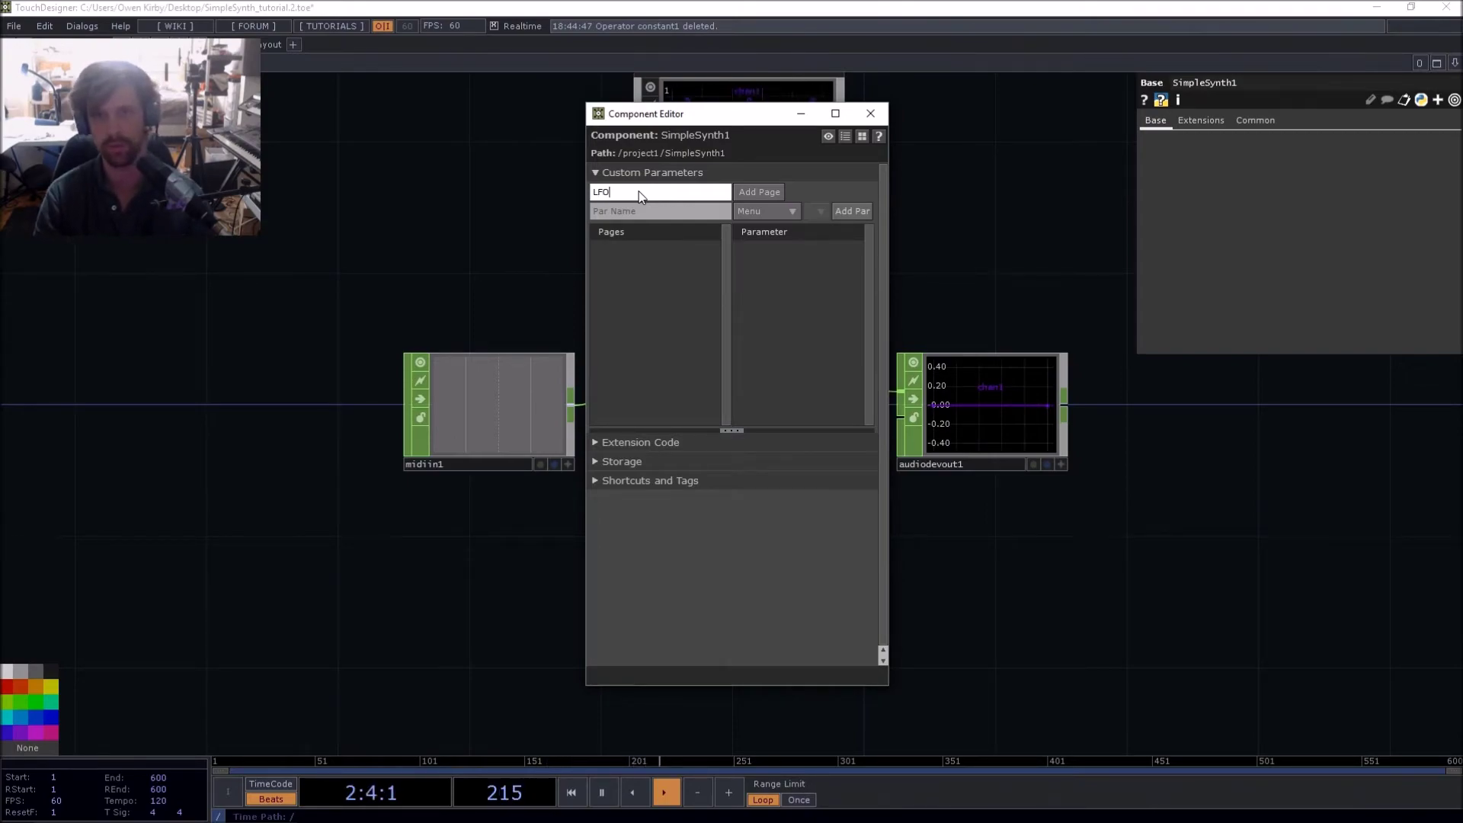
{"action": "left_click", "coordinate": [764, 192]}
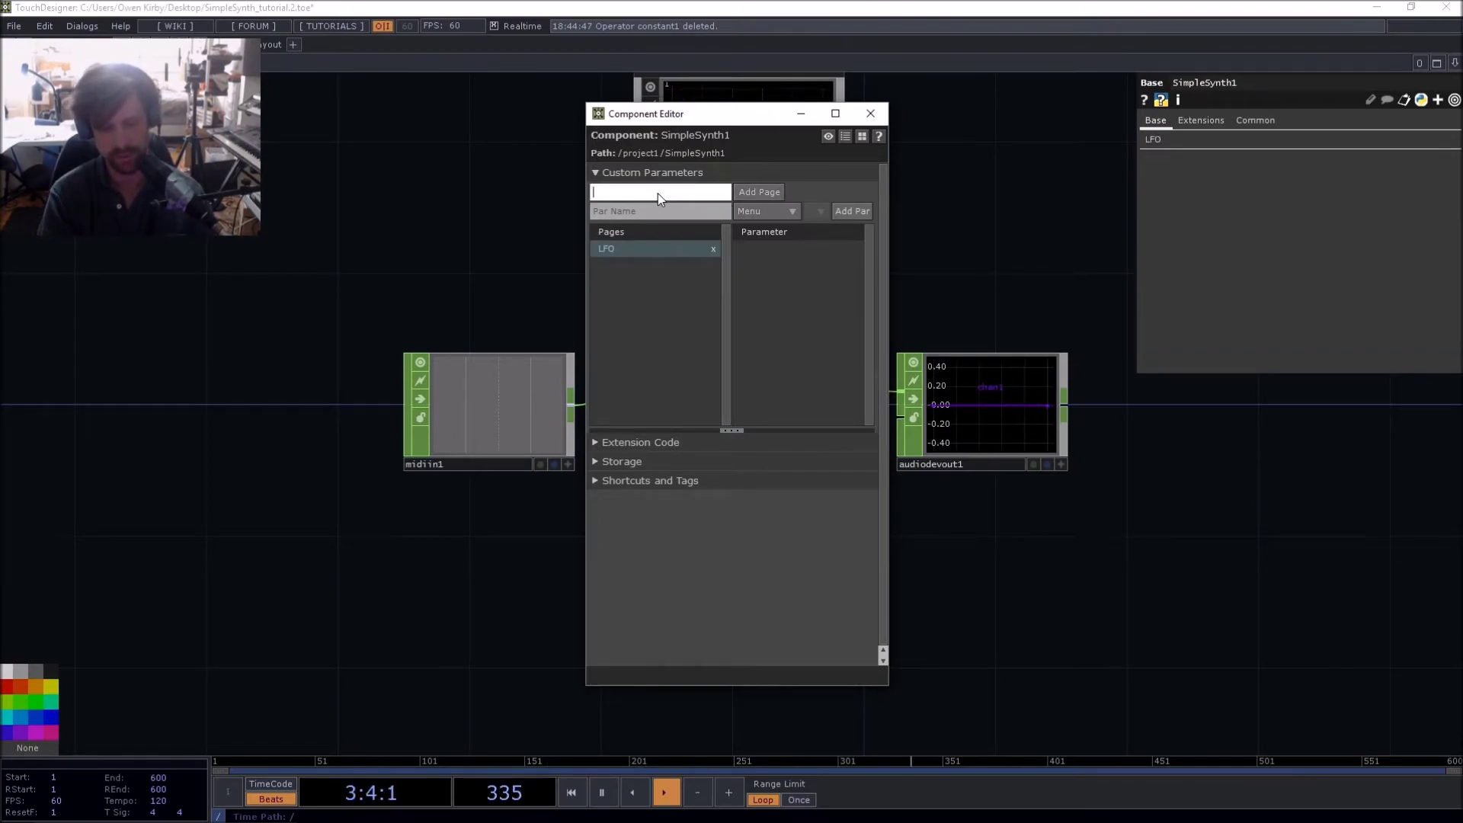
Add two more custom parameter pages to SimpleSynth1, named OSCILLATOR and FILTER
{"action": "type", "text": "OSCILLATOR"}
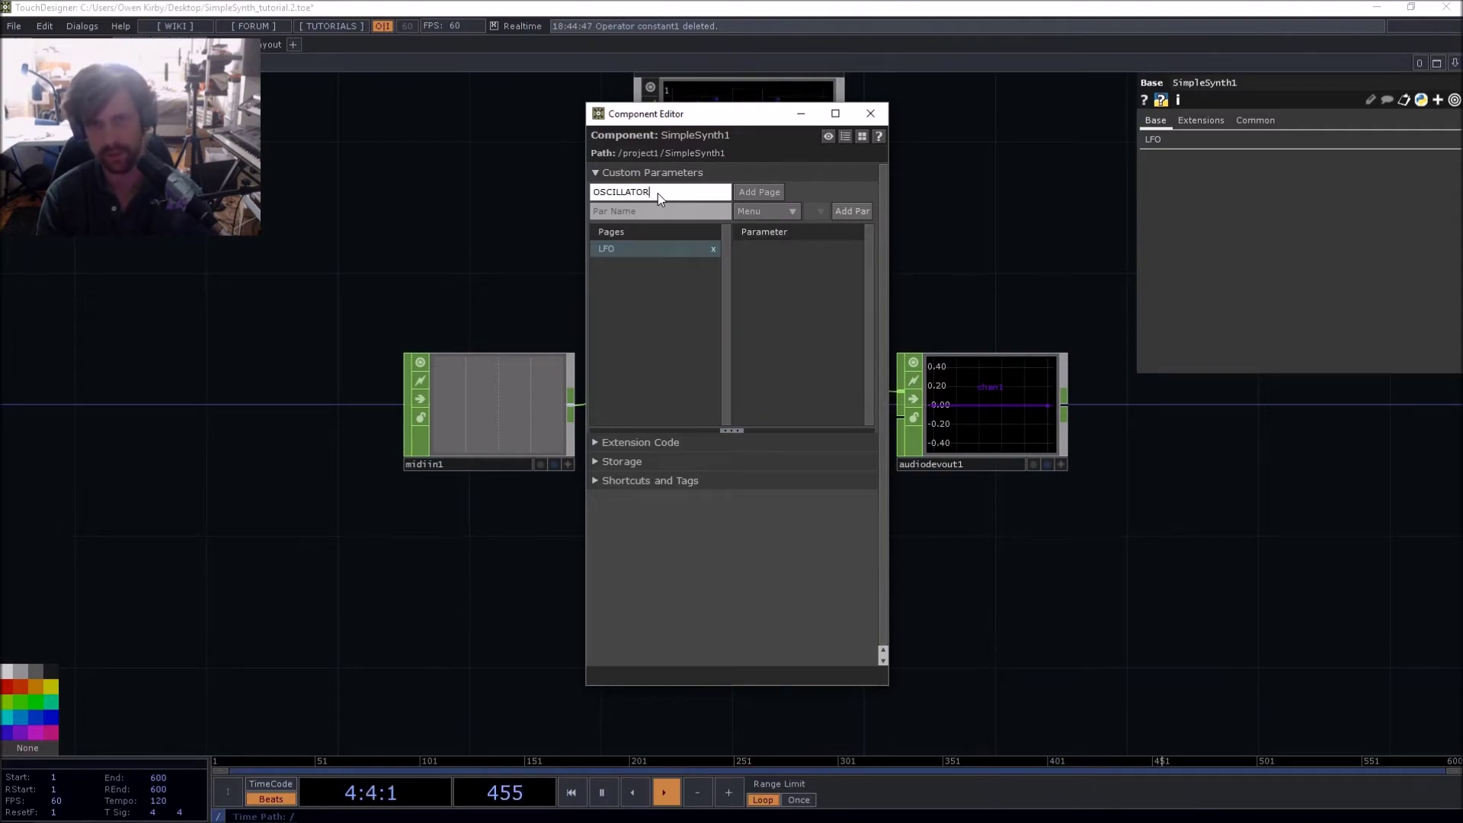
{"action": "left_click", "coordinate": [738, 195]}
{"action": "left_click", "coordinate": [610, 195]}
{"action": "type", "text": "FI"}
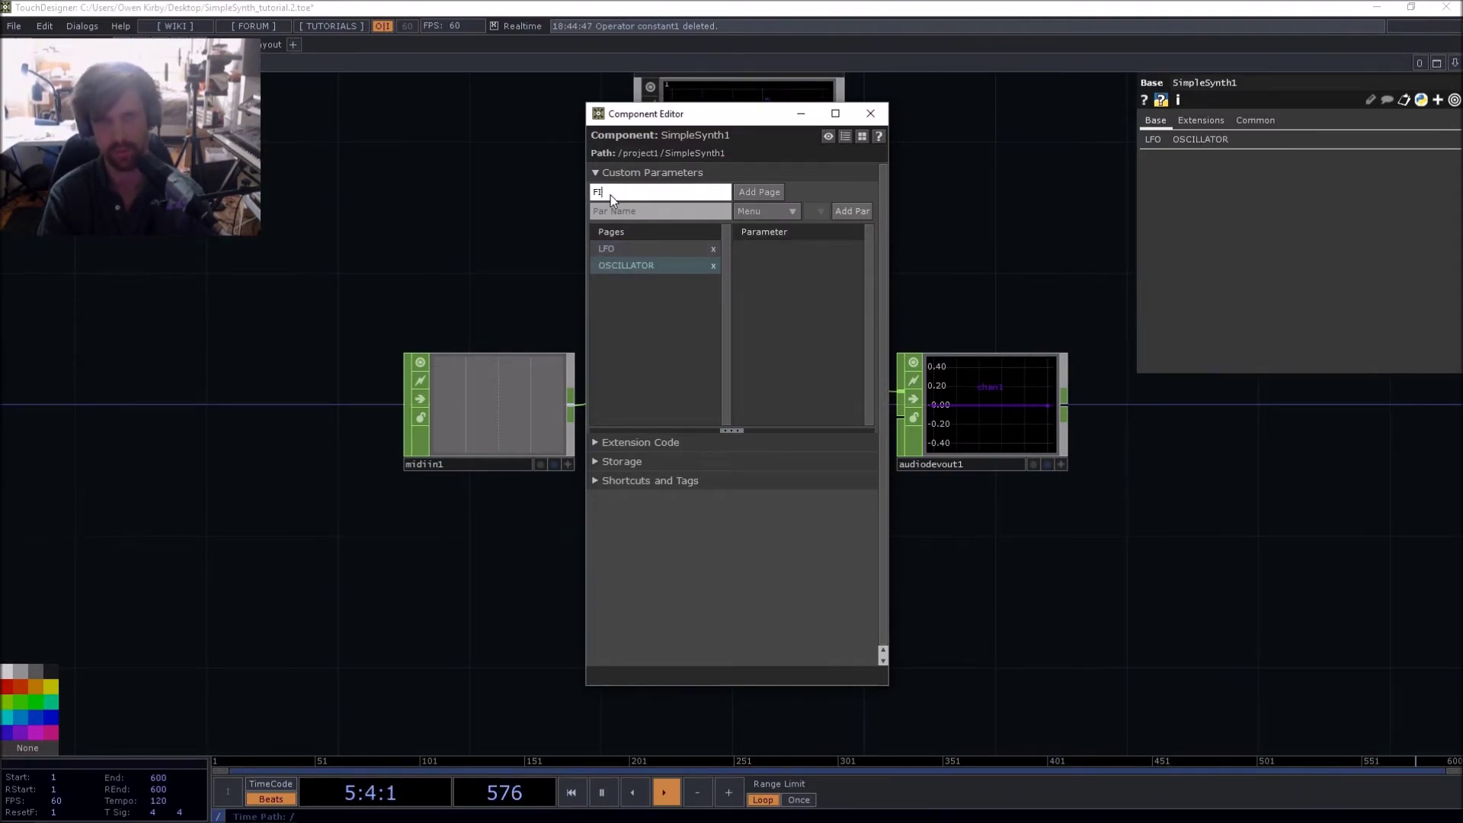
{"action": "type", "text": "LTER"}
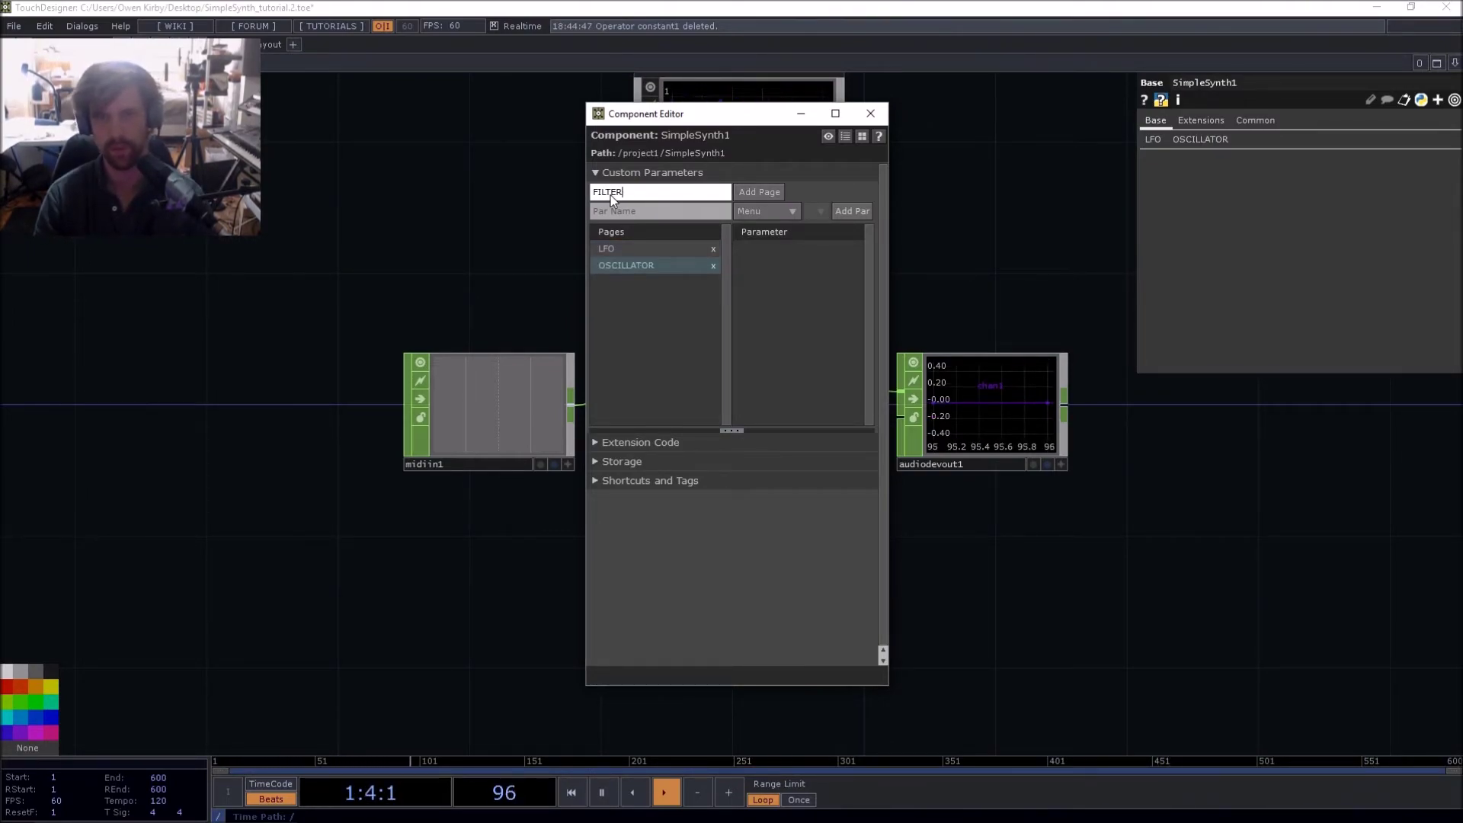
{"action": "left_click", "coordinate": [757, 192]}
{"action": "left_click", "coordinate": [660, 195]}
Add a Menu parameter named WaveType to the OSCILLATOR page
{"action": "left_click", "coordinate": [631, 266]}
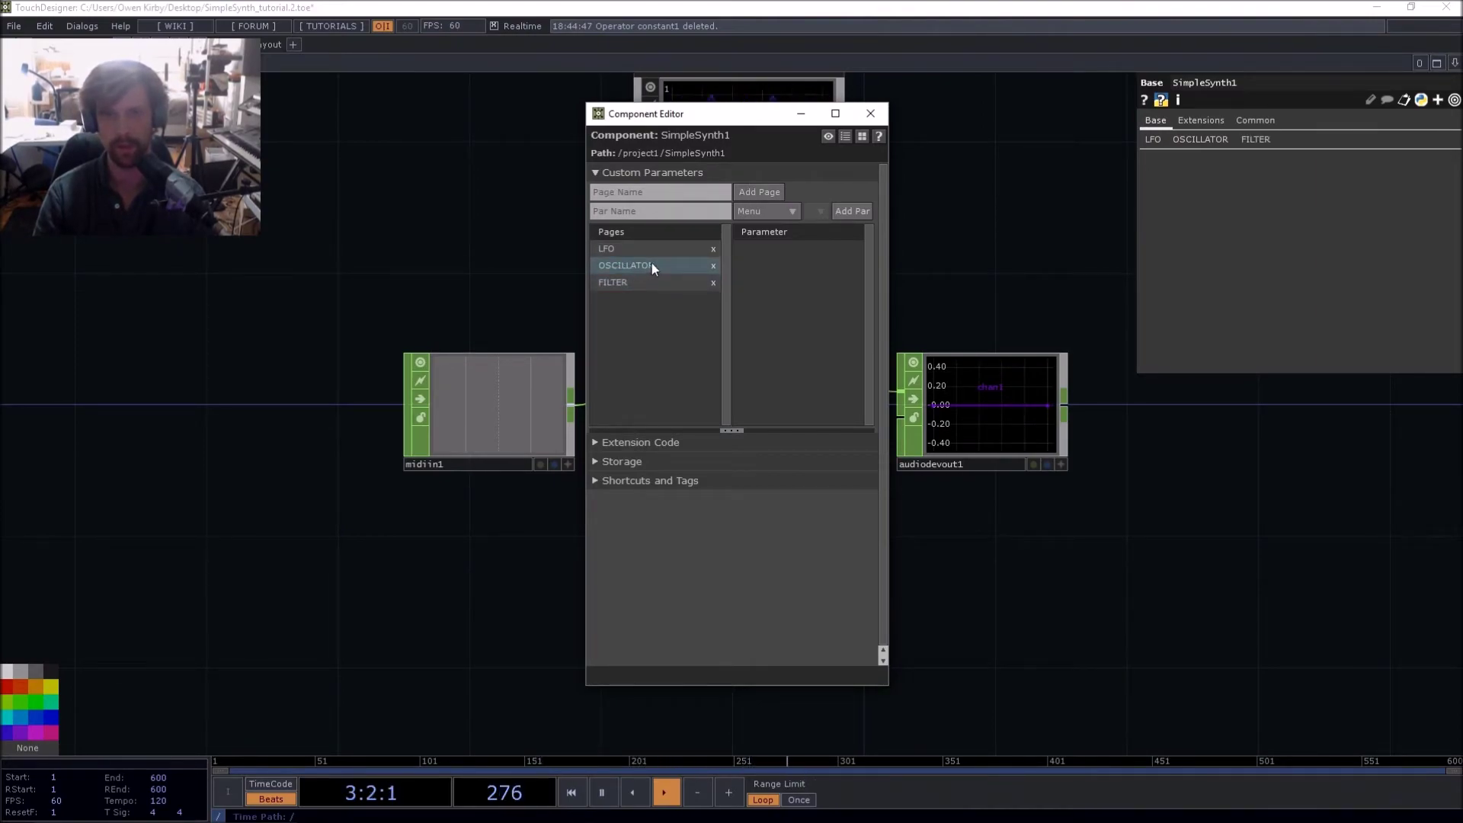
{"action": "left_click", "coordinate": [679, 213]}
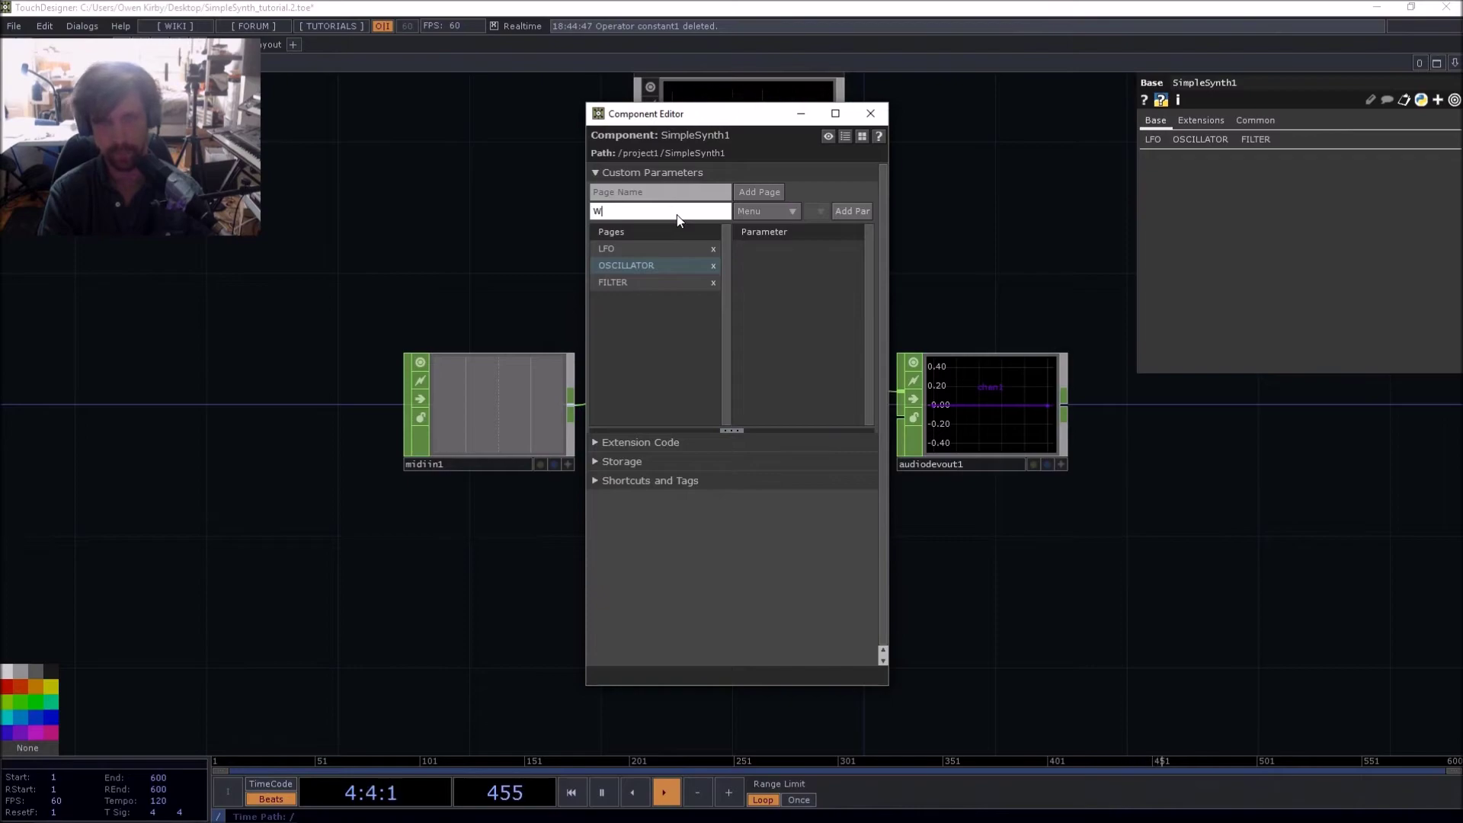
{"action": "type", "text": "WaveType"}
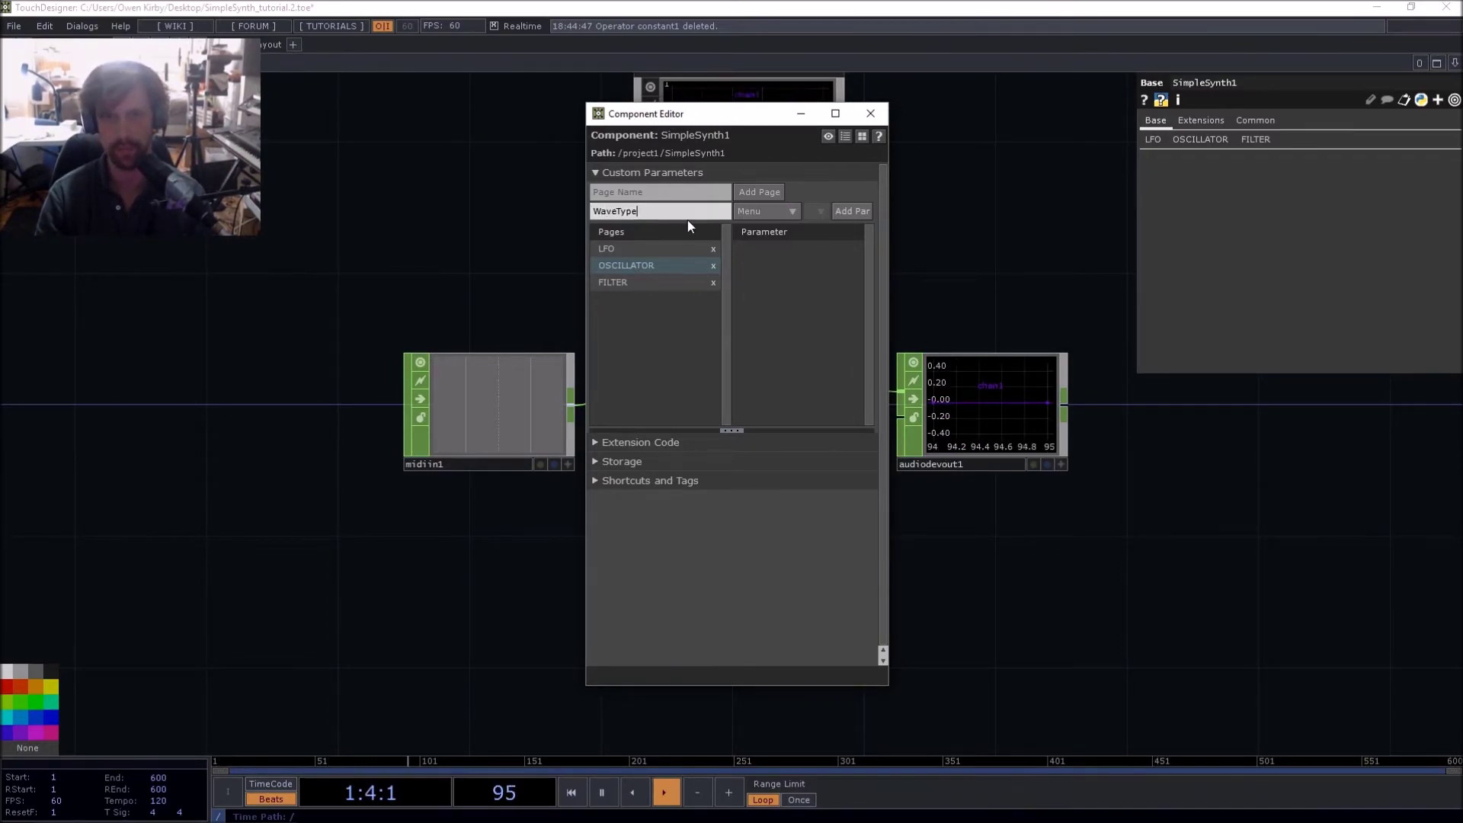
{"action": "left_click", "coordinate": [839, 210]}
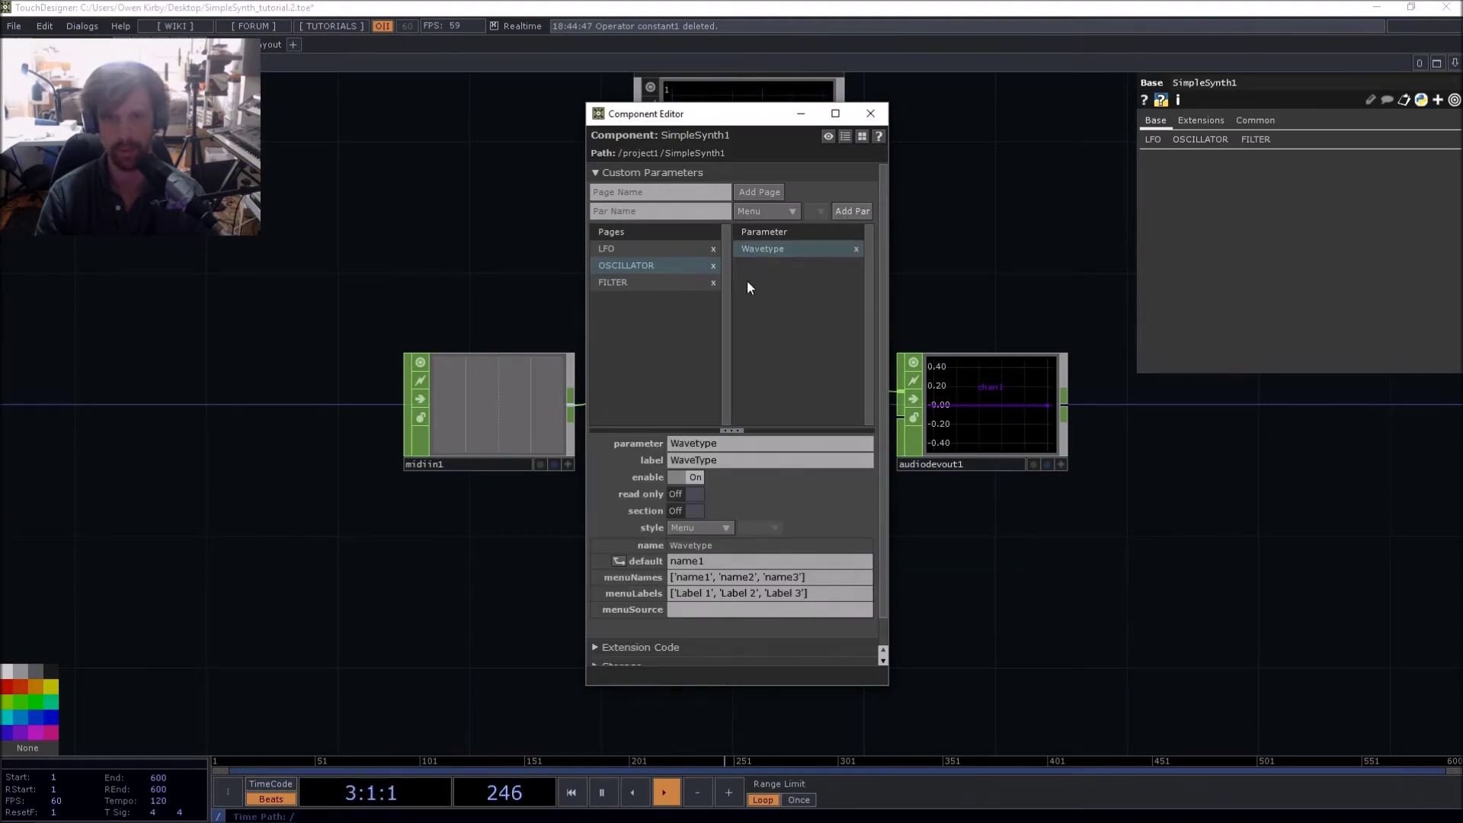
Replace the first entry in WaveType's menuNames list with Triangle
{"action": "double_click", "coordinate": [710, 577]}
{"action": "key", "text": "BackSpace"}
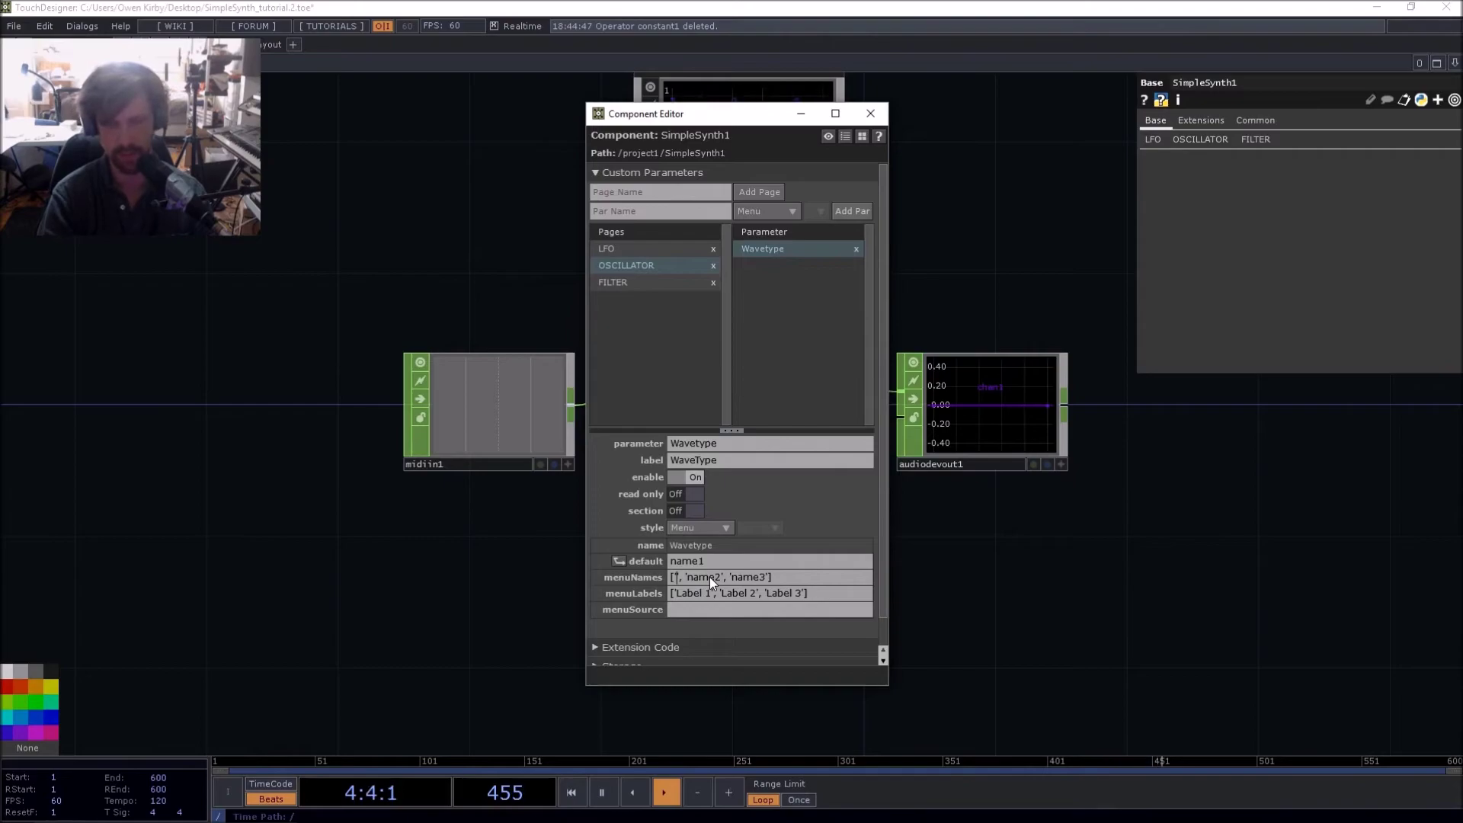
{"action": "type", "text": "T"}
{"action": "type", "text": "riangl"}
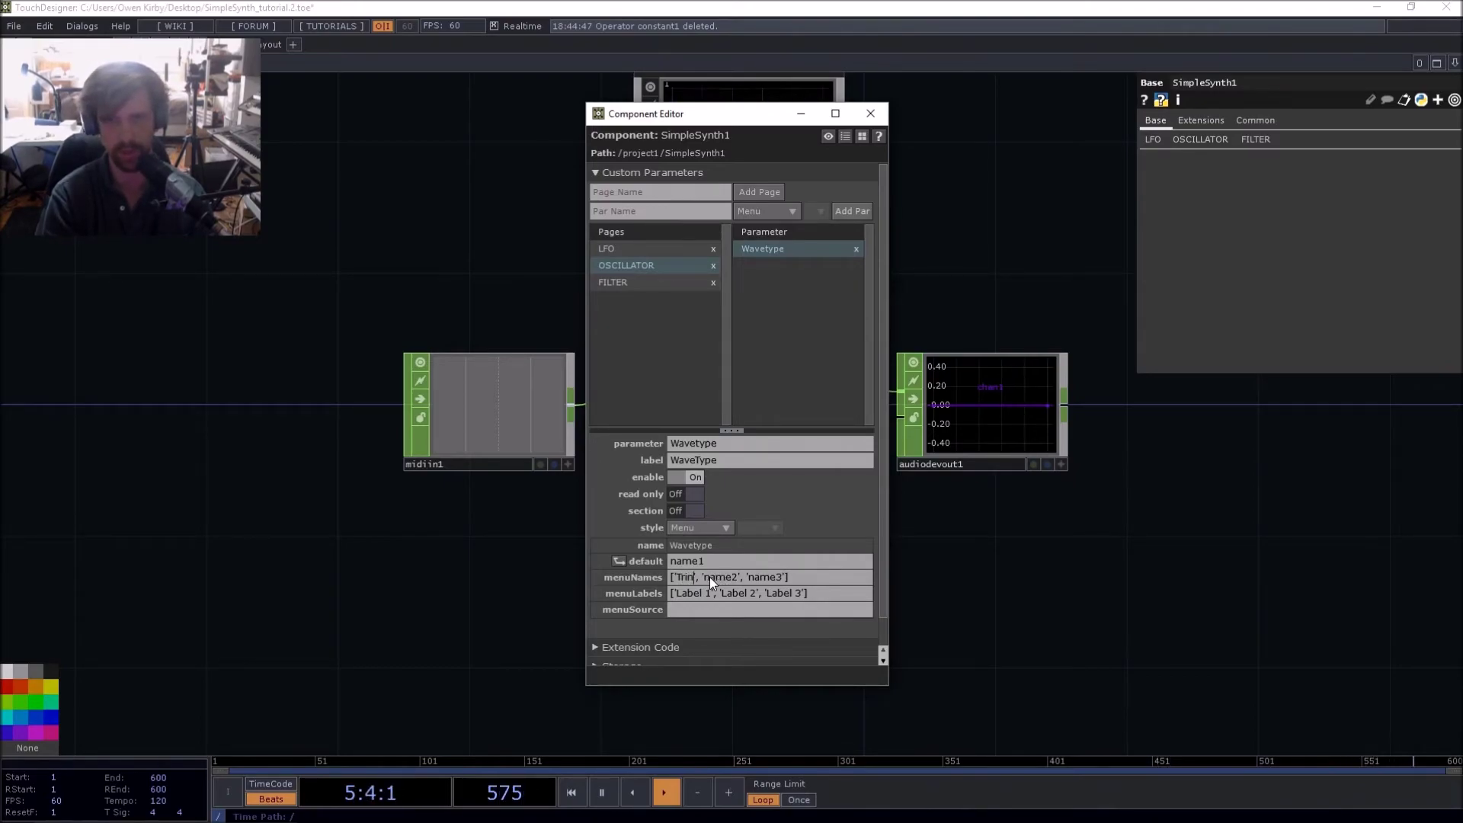
{"action": "type", "text": "e"}
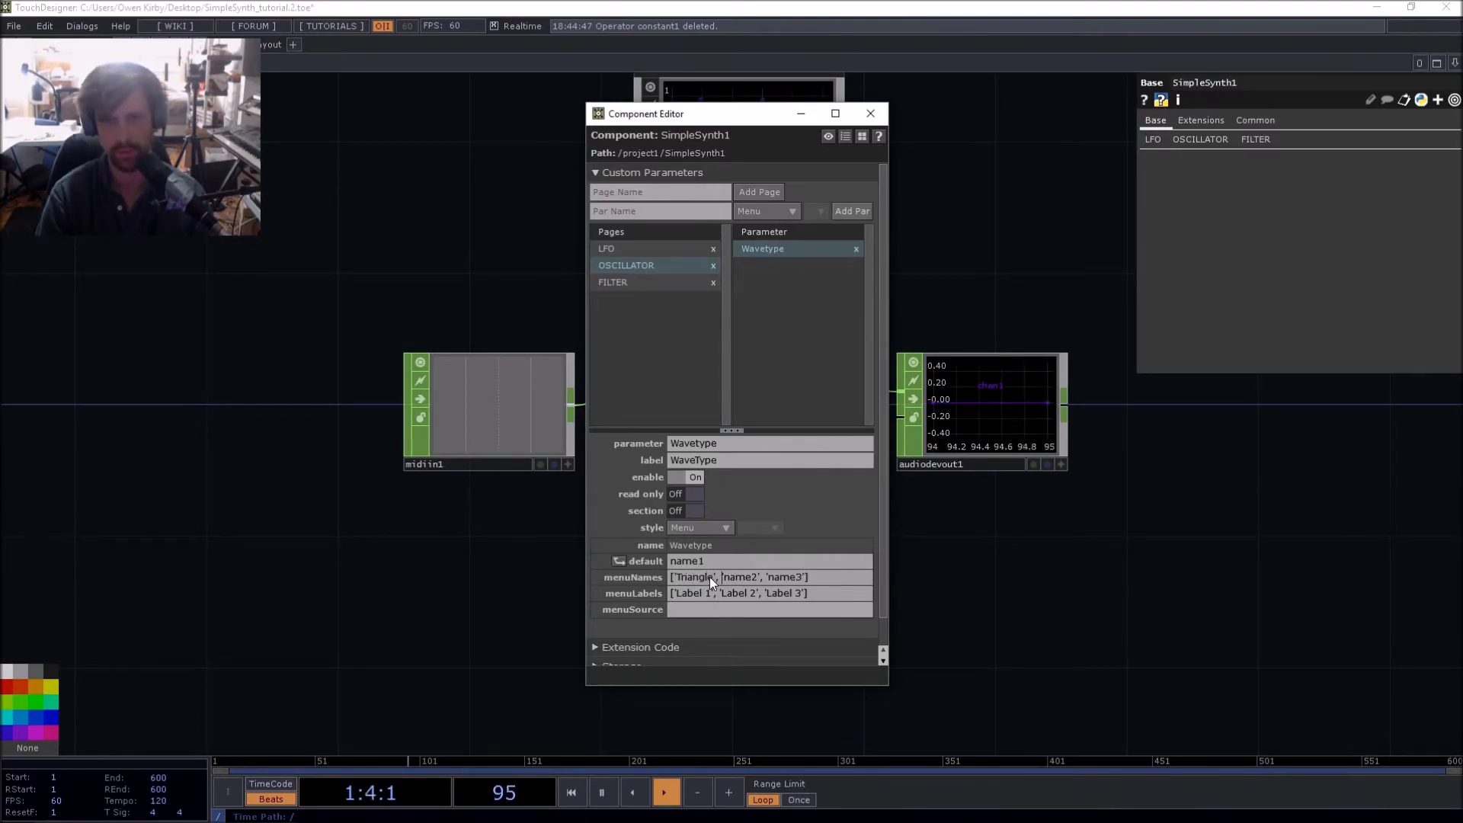
Replace the second entry in WaveType's menuNames list with Square
{"action": "key", "text": "Right"}
{"action": "key", "text": "Right"}
{"action": "key", "text": "Right"}
{"action": "key", "text": "Right"}
{"action": "key", "text": "Right"}
{"action": "key", "text": "Right"}
{"action": "key", "text": "BackSpace"}
{"action": "key", "text": "BackSpace"}
{"action": "key", "text": "BackSpace"}
{"action": "key", "text": "BackSpace"}
{"action": "key", "text": "BackSpace"}
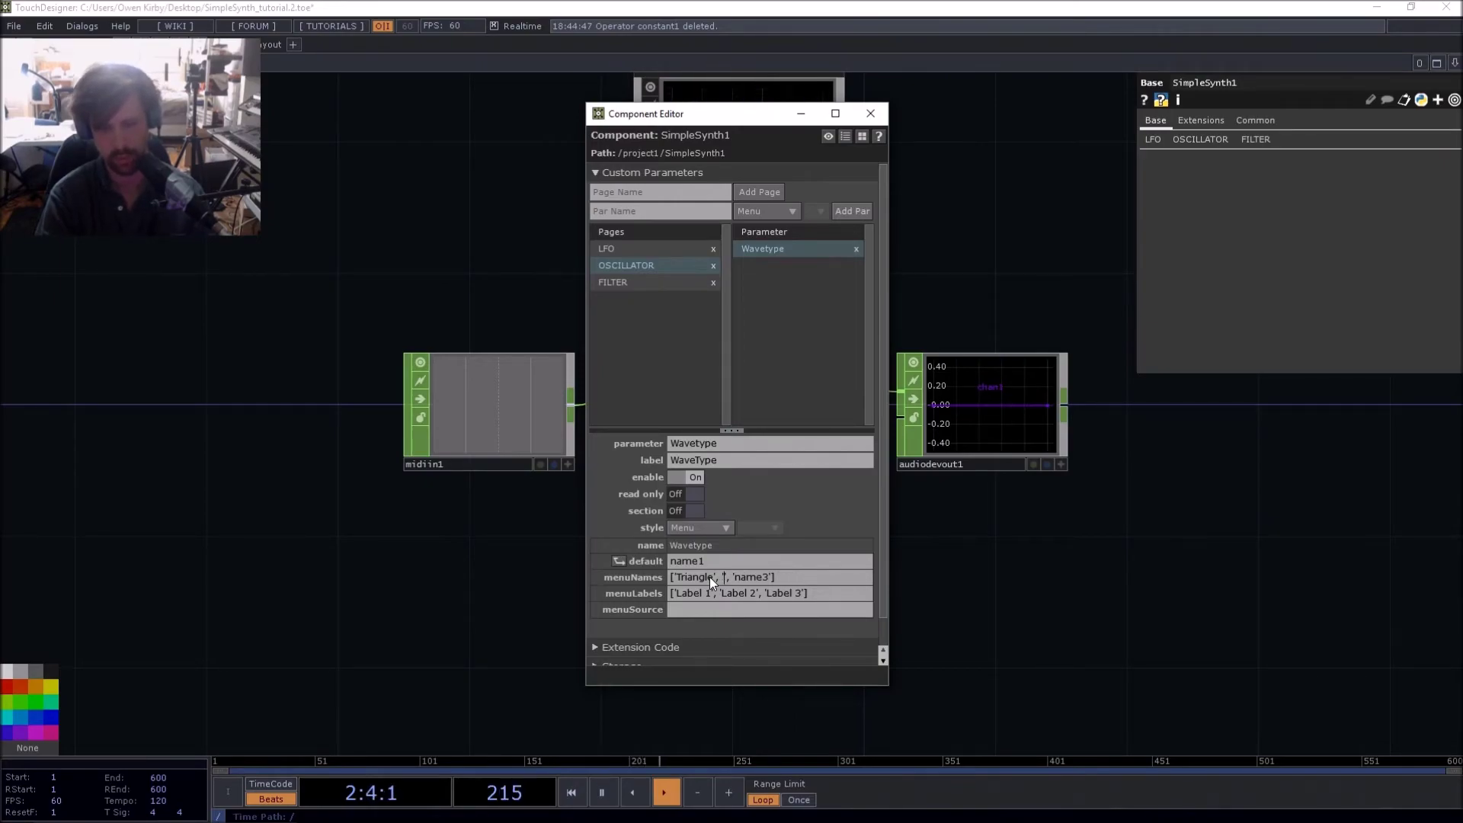
{"action": "type", "text": "Square"}
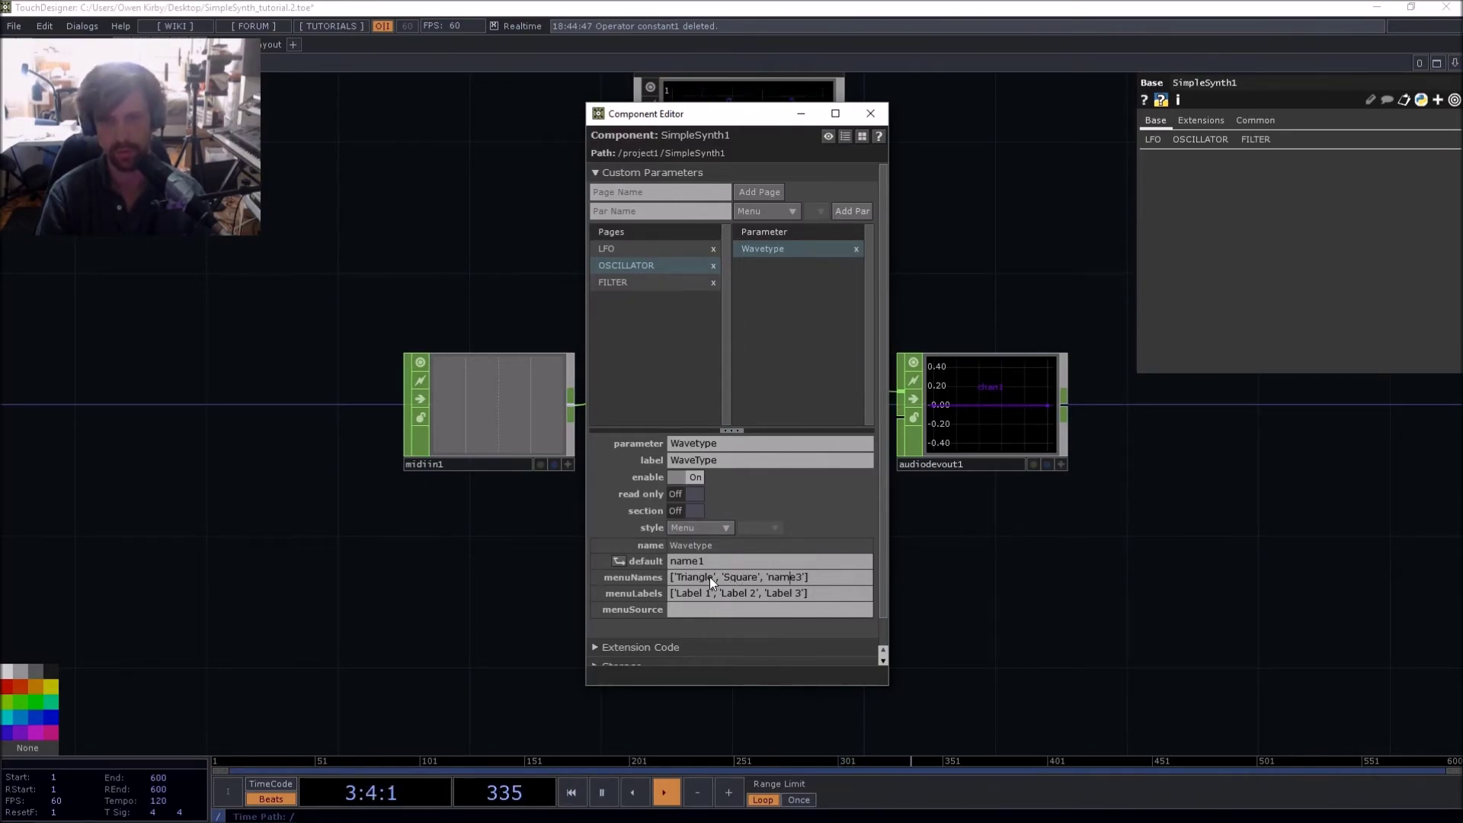
Replace the third entry in WaveType's menuNames list with Saw, apply the list and close the Component Editor
{"action": "key", "text": "Right"}
{"action": "key", "text": "Right"}
{"action": "key", "text": "BackSpace"}
{"action": "key", "text": "BackSpace"}
{"action": "key", "text": "BackSpace"}
{"action": "key", "text": "BackSpace"}
{"action": "key", "text": "BackSpace"}
{"action": "type", "text": "Saw"}
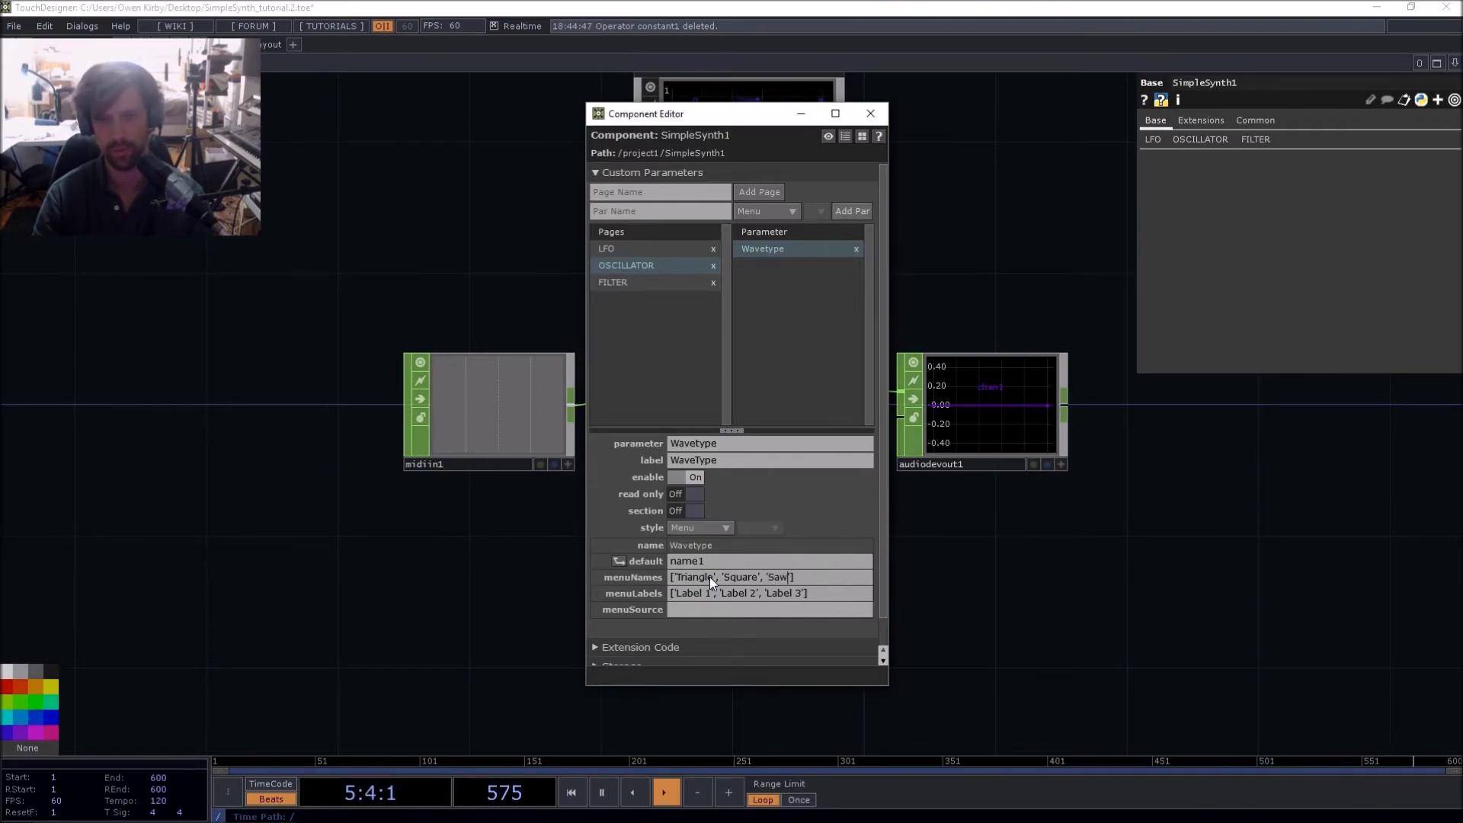
{"action": "key", "text": "Return"}
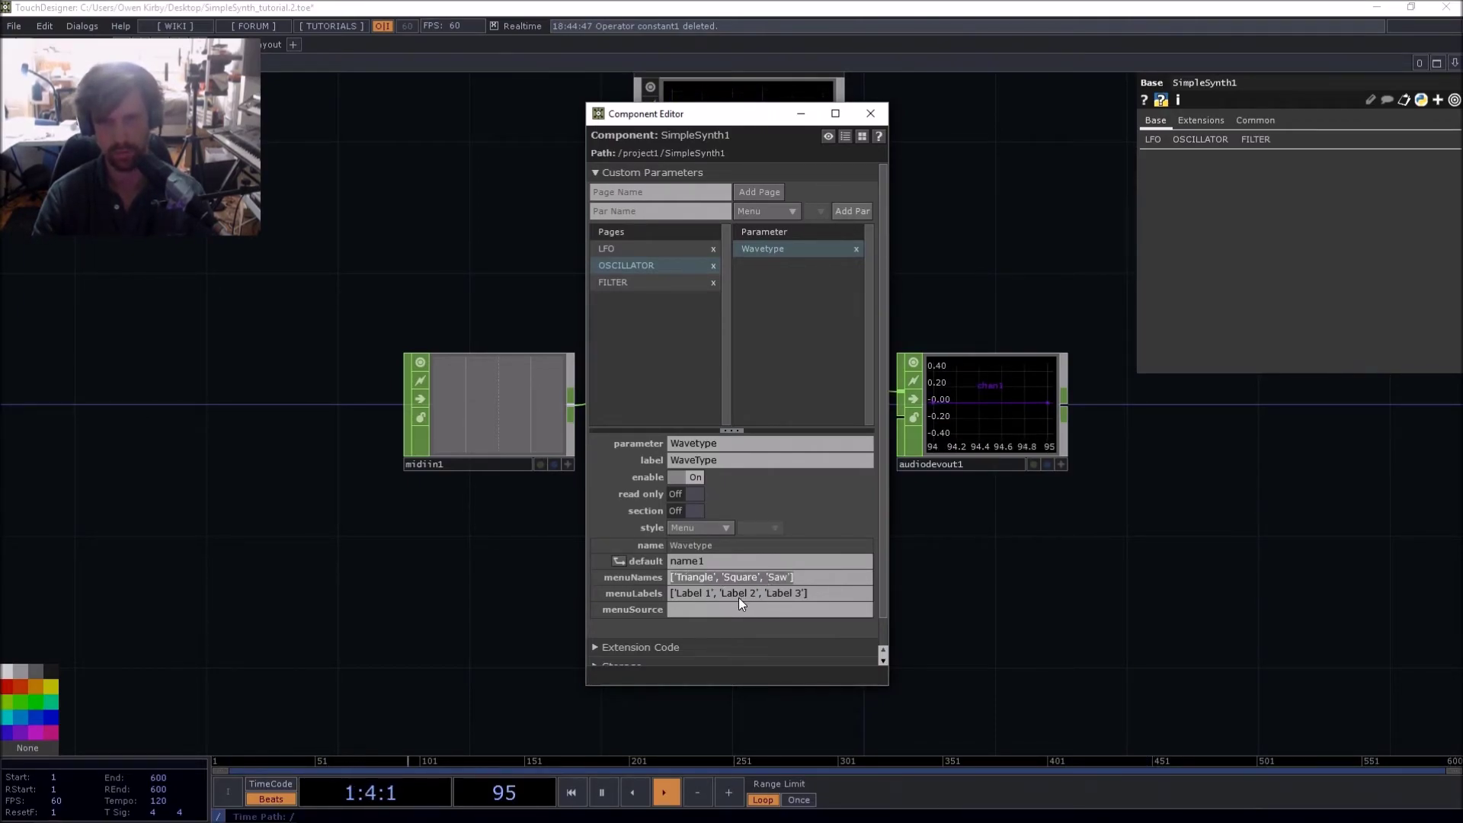
{"action": "left_click", "coordinate": [500, 618]}
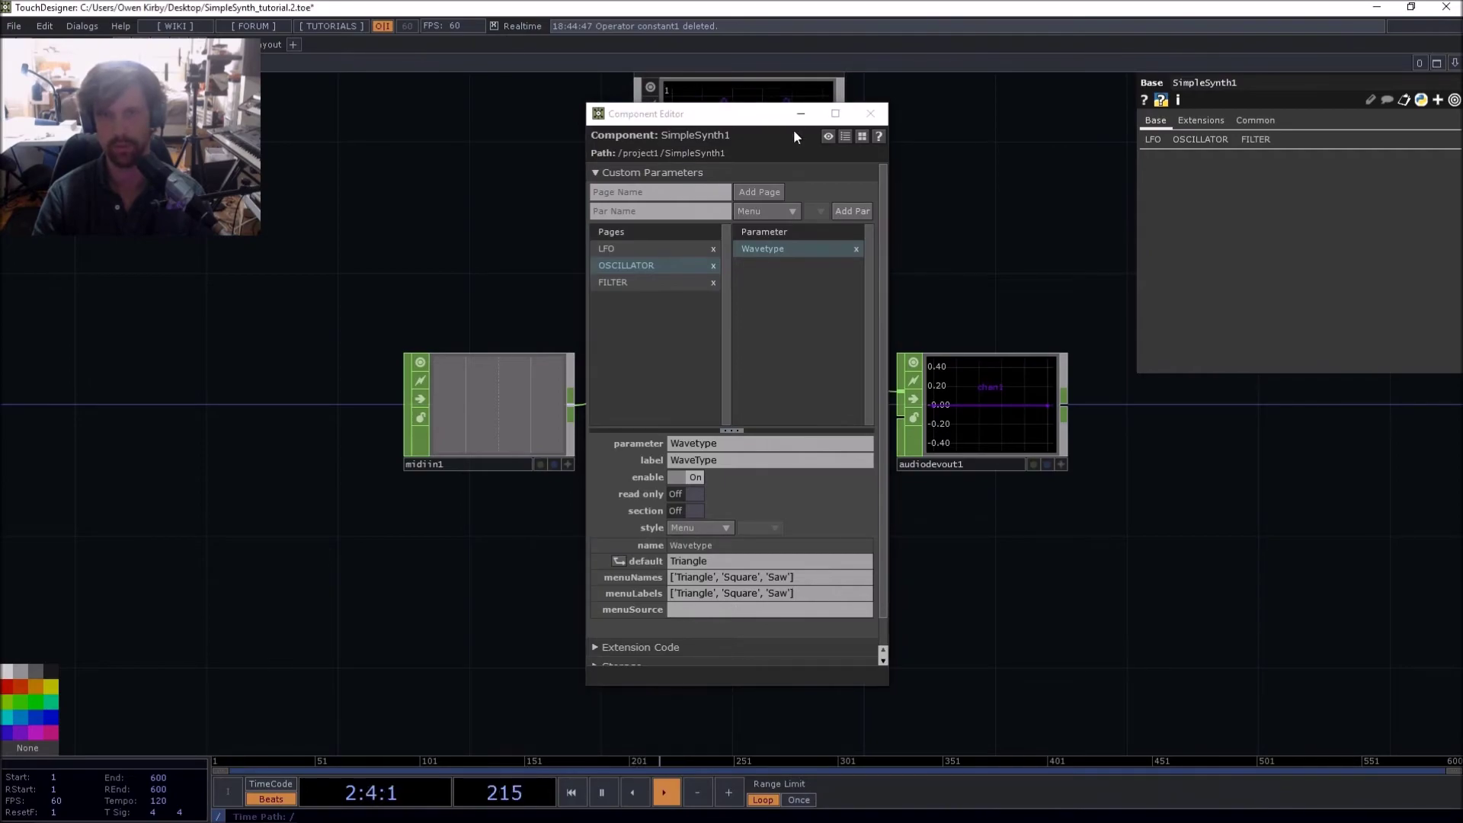
{"action": "left_click", "coordinate": [869, 114]}
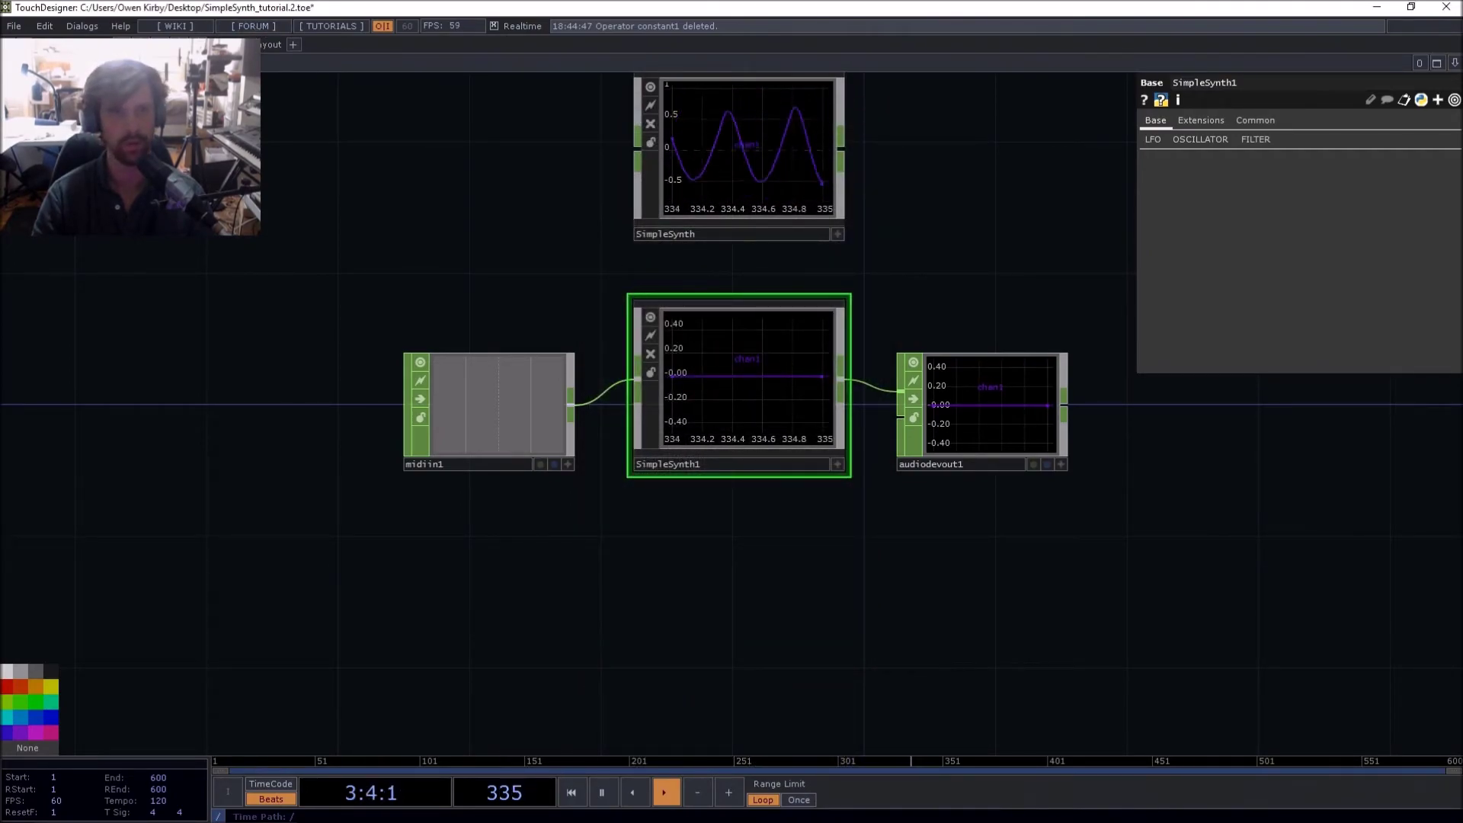
Split the workspace to show SimpleSynth1's inner network beside the parent network, and display SimpleSynth1's OSCILLATOR parameters
{"action": "key", "text": "alt+["}
{"action": "left_click_drag", "start_coordinate": [490, 562], "coordinate": [263, 663]}
{"action": "middle_click_drag", "start_coordinate": [491, 500], "coordinate": [861, 465]}
{"action": "left_click_drag", "start_coordinate": [875, 272], "coordinate": [522, 369]}
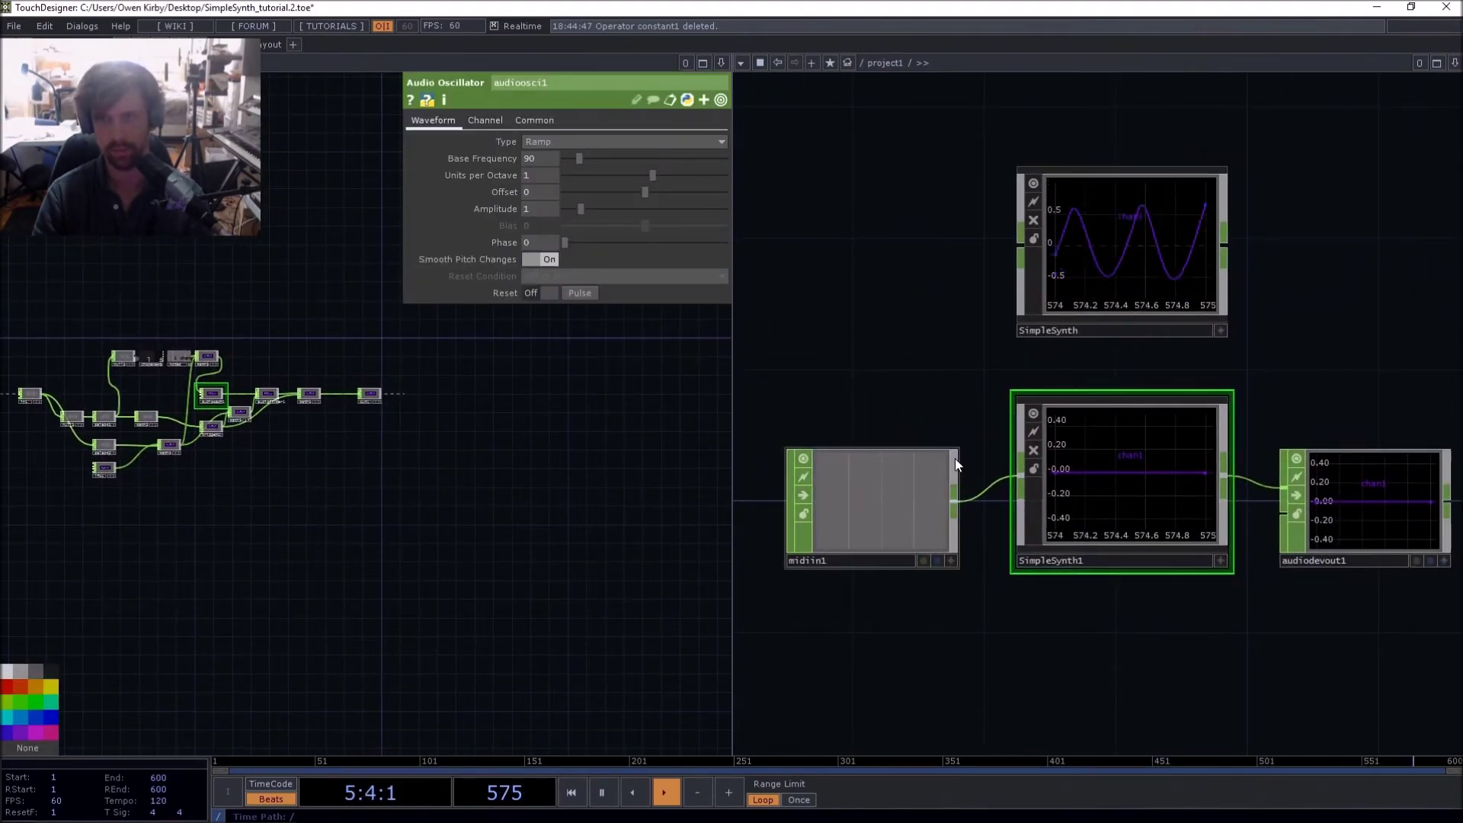
{"action": "key", "text": "p"}
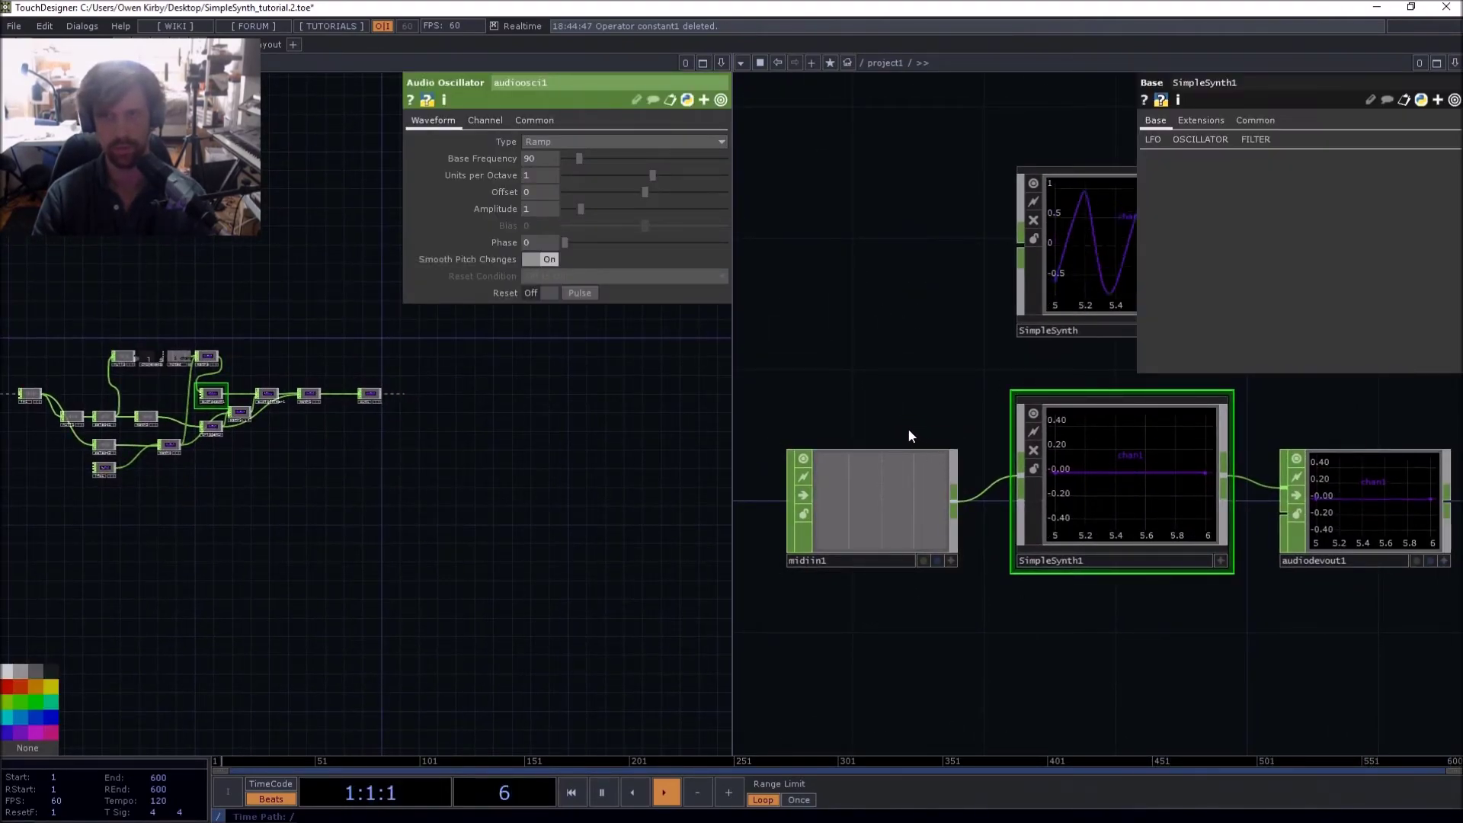
{"action": "left_click", "coordinate": [1201, 139]}
Place a Parameter CHOP above null2 in SimpleSynth1's inner network
{"action": "scroll", "coordinate": [132, 356], "scroll_direction": "up", "scroll_amount": 4}
{"action": "scroll", "coordinate": [244, 340], "scroll_direction": "up", "scroll_amount": 3}
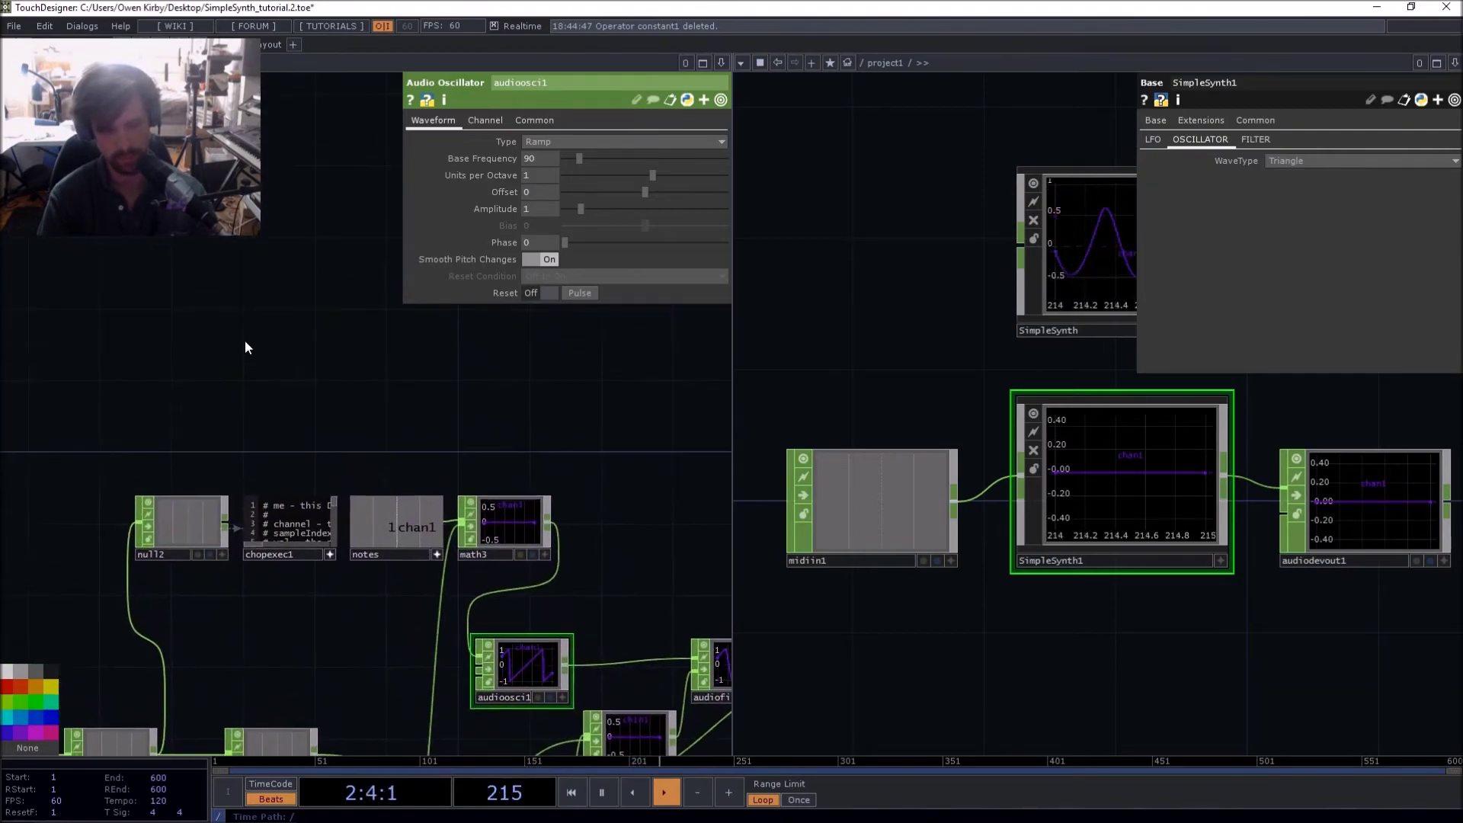
{"action": "key", "text": "Tab"}
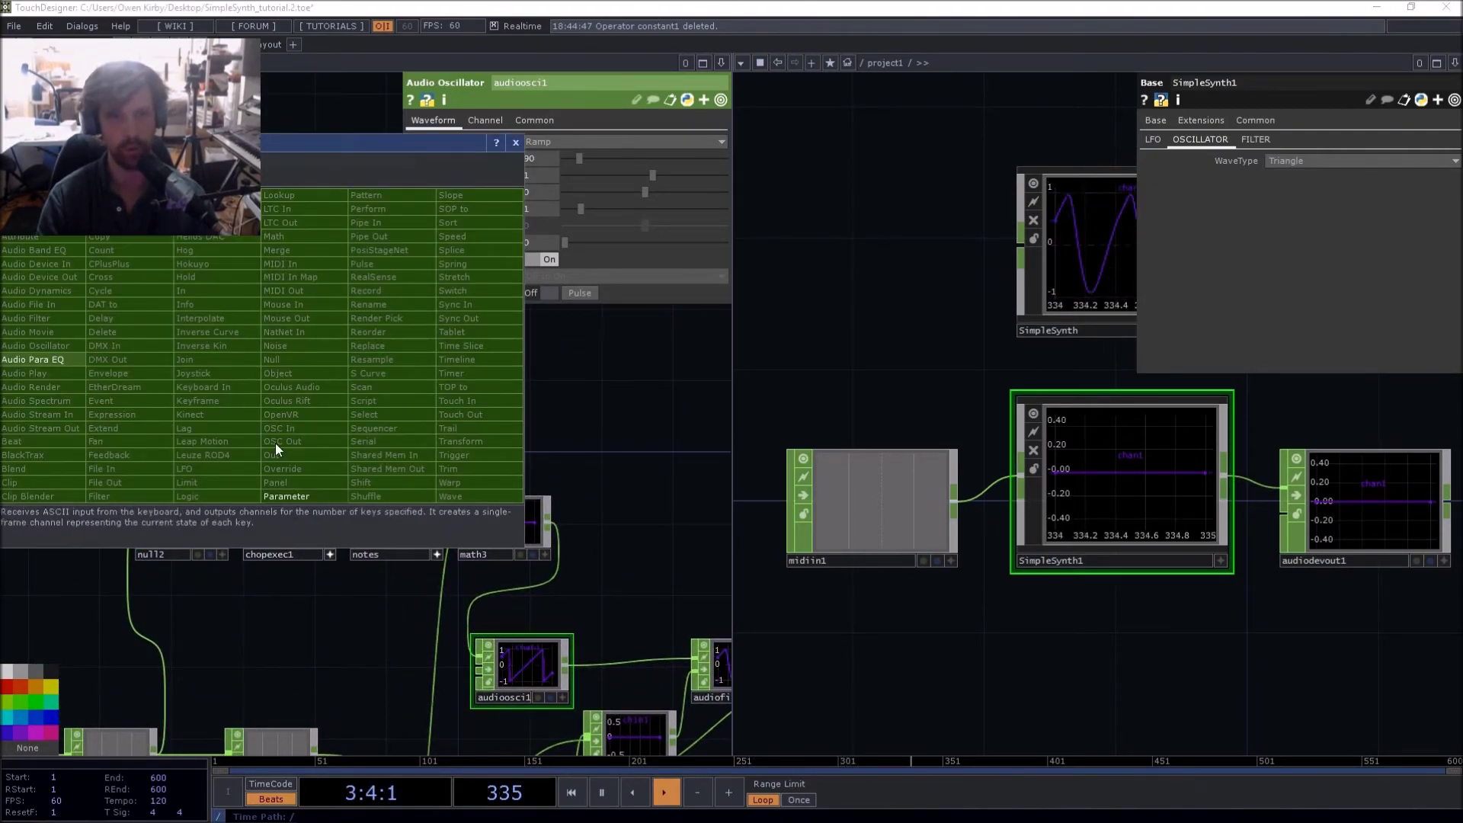
{"action": "left_click", "coordinate": [286, 496]}
{"action": "left_click", "coordinate": [205, 342]}
{"action": "left_click_drag", "start_coordinate": [204, 341], "coordinate": [186, 341]}
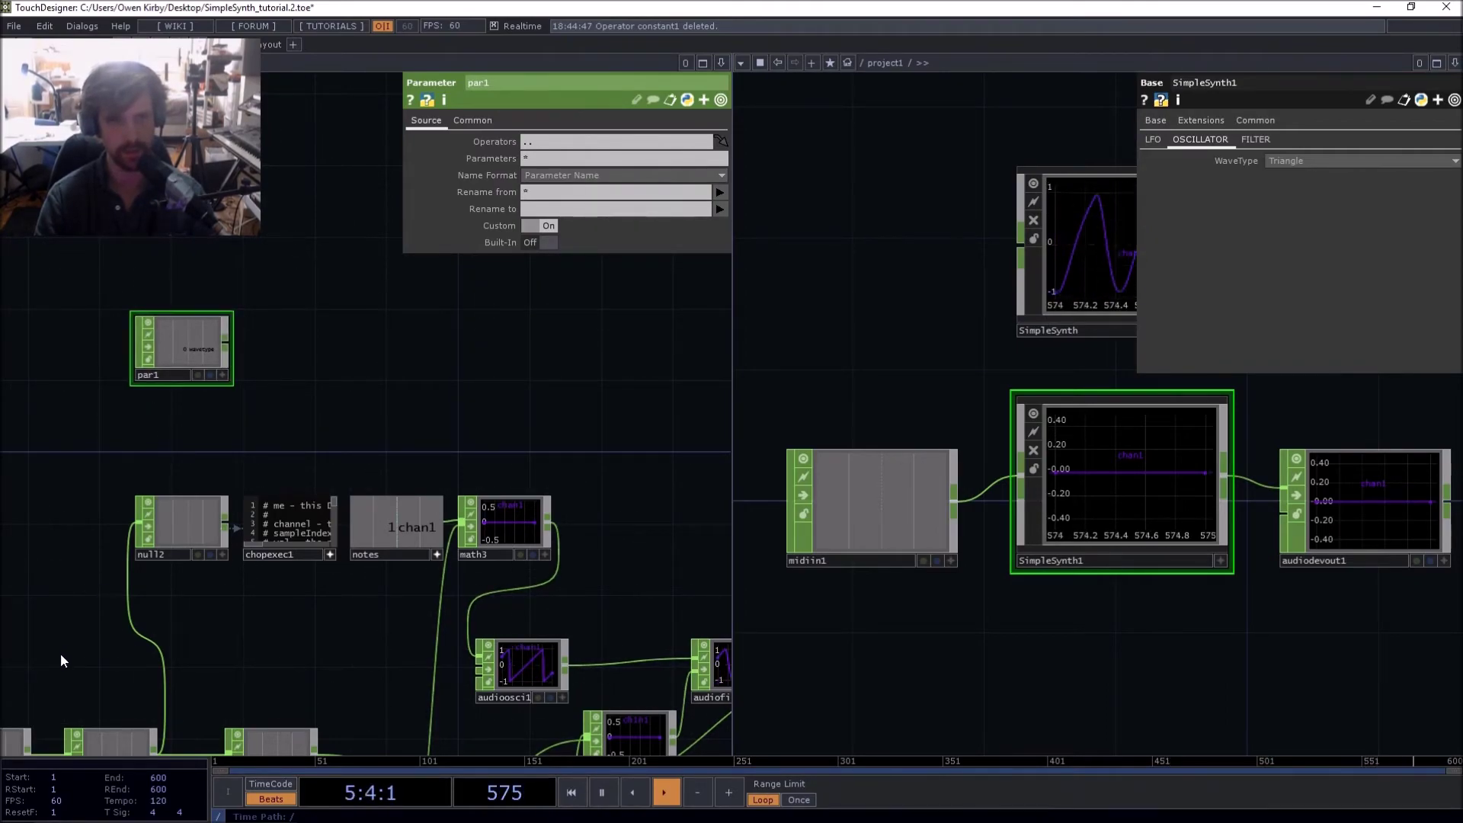
Append a Null CHOP to the output of par1, placed in line with it
{"action": "scroll", "coordinate": [217, 340], "scroll_direction": "up", "scroll_amount": 3}
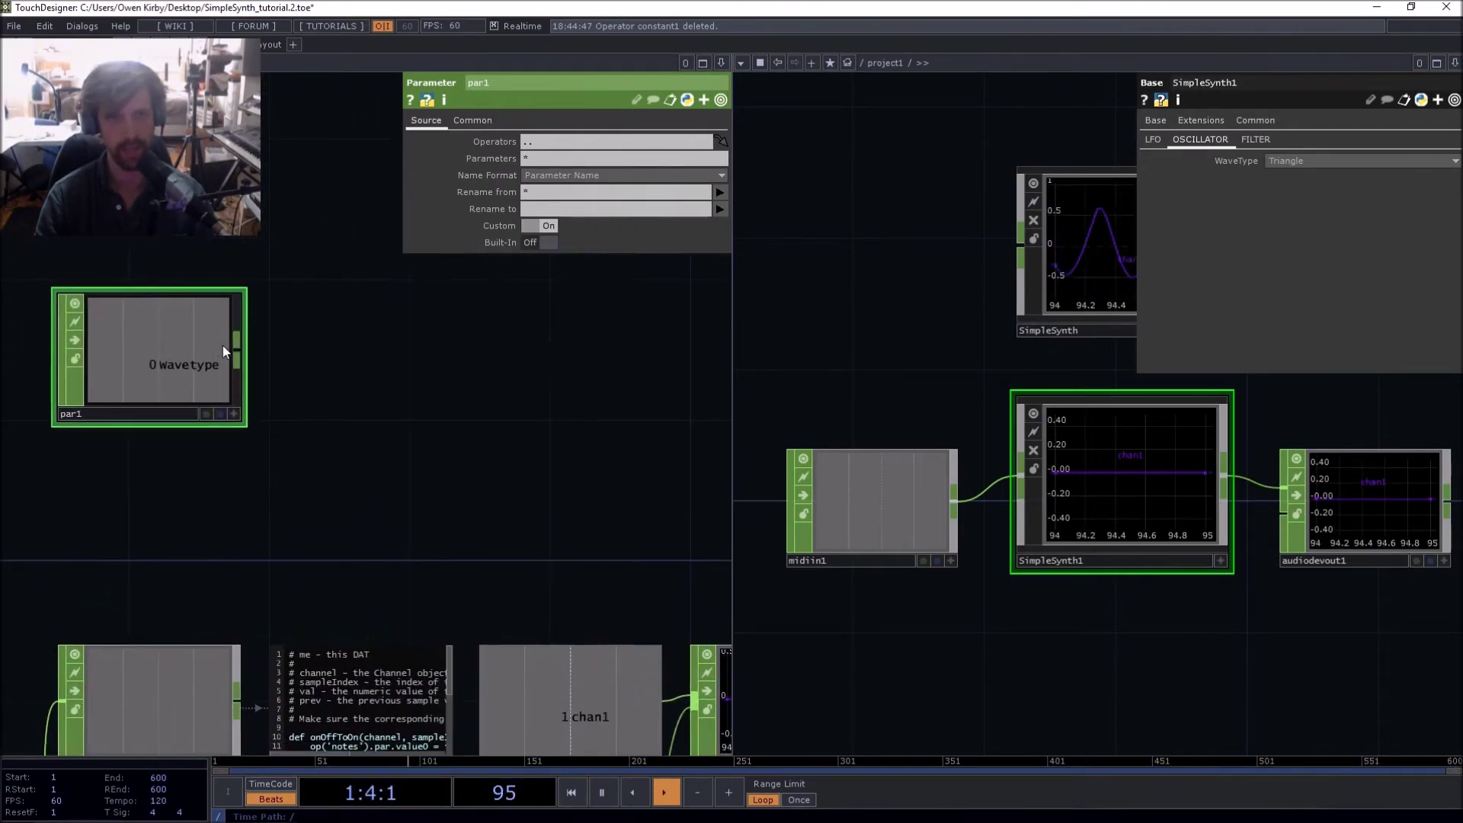
{"action": "right_click", "coordinate": [237, 355]}
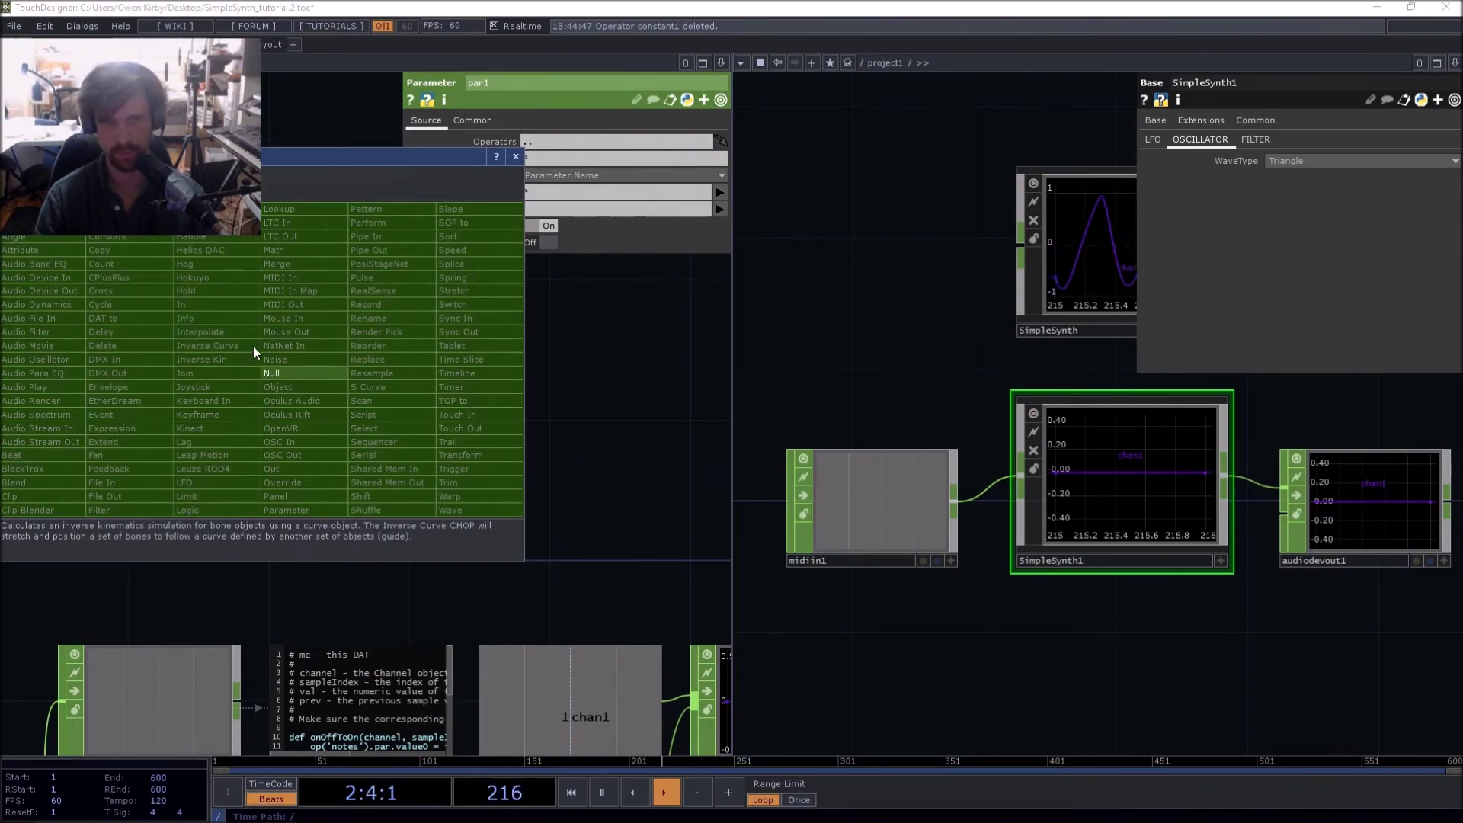
{"action": "left_click", "coordinate": [268, 371]}
{"action": "left_click", "coordinate": [598, 357]}
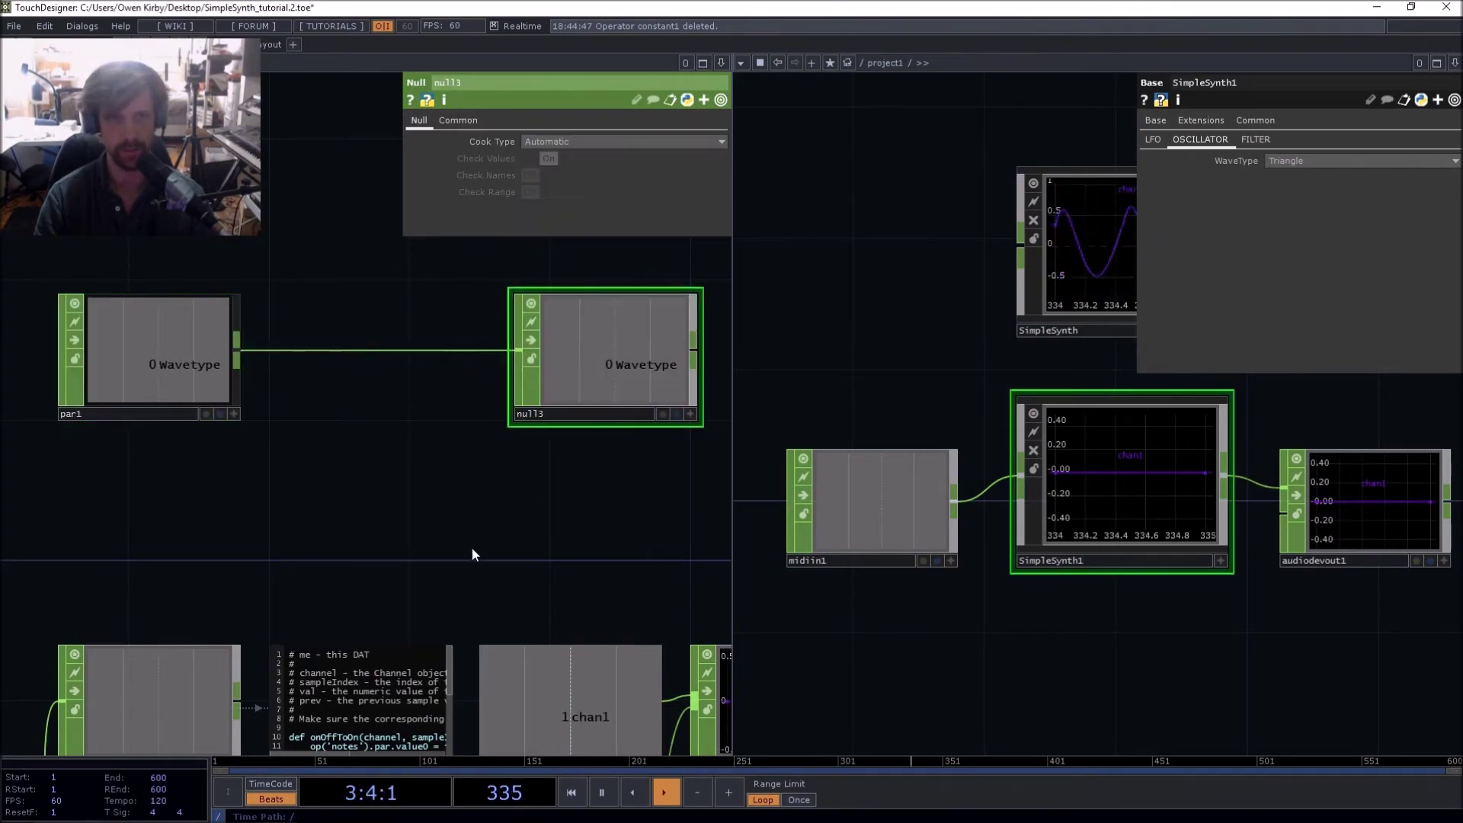
{"action": "left_click_drag", "start_coordinate": [438, 548], "coordinate": [234, 545]}
{"action": "left_click_drag", "start_coordinate": [59, 264], "coordinate": [386, 257]}
{"action": "left_click_drag", "start_coordinate": [304, 478], "coordinate": [236, 570]}
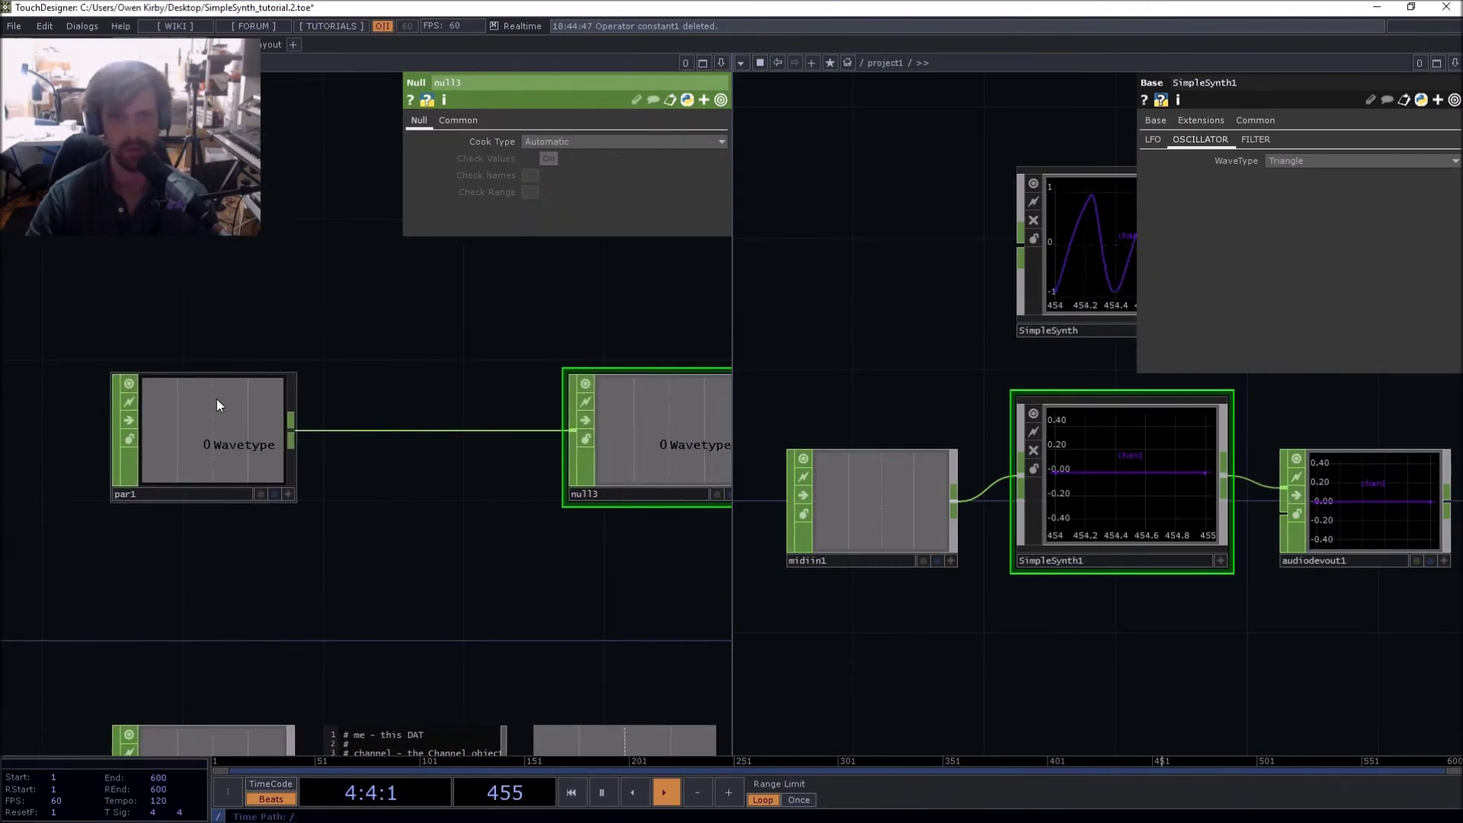
Export null3's Wavetype channel to the Type parameter of the Audio Oscillator audioosci1
{"action": "left_click_drag", "start_coordinate": [533, 317], "coordinate": [393, 311]}
{"action": "left_click_drag", "start_coordinate": [536, 457], "coordinate": [505, 409]}
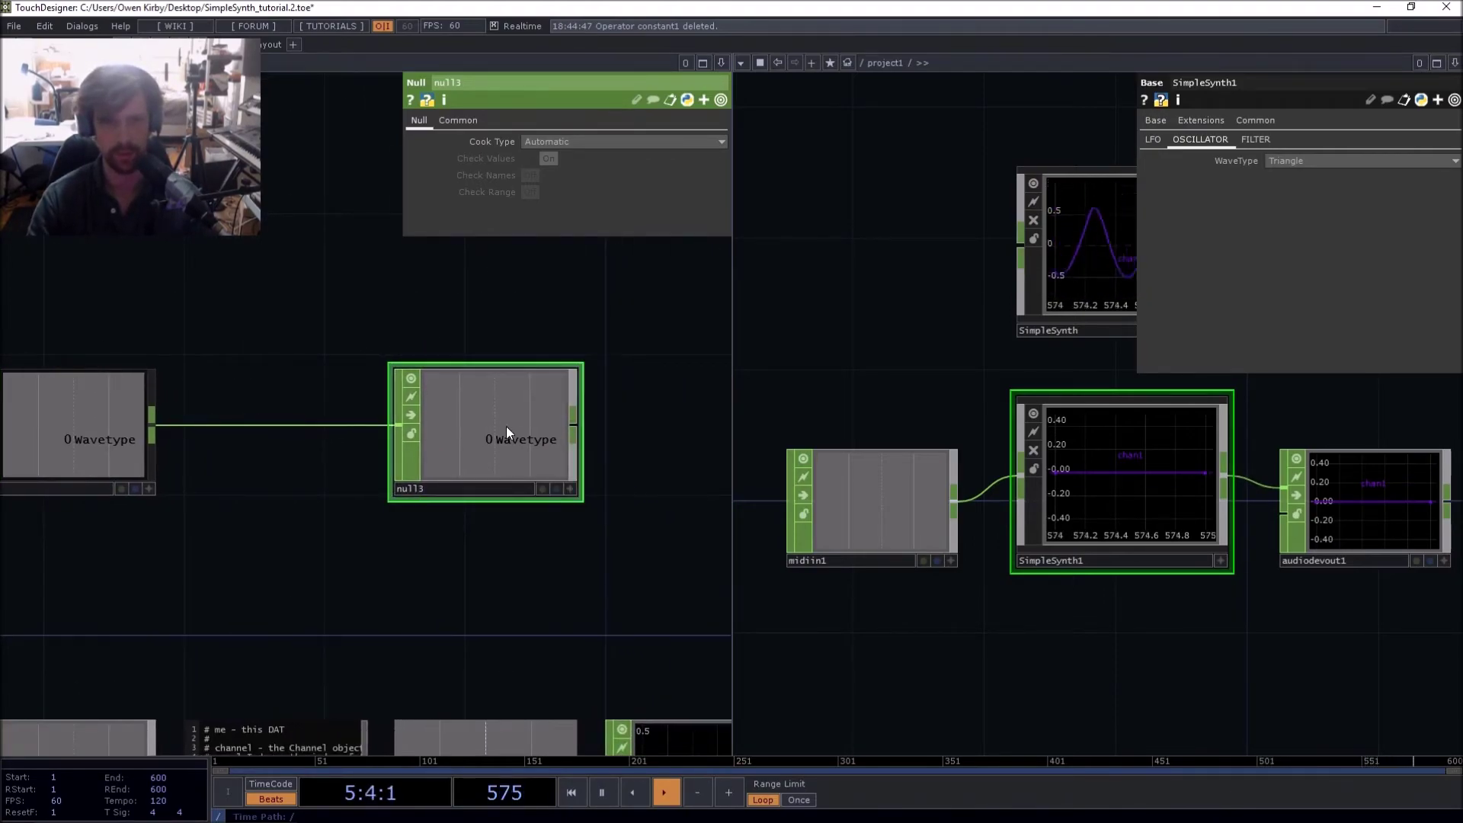
{"action": "scroll", "coordinate": [347, 311], "scroll_direction": "down", "scroll_amount": 3}
{"action": "scroll", "coordinate": [561, 652], "scroll_direction": "up", "scroll_amount": 1}
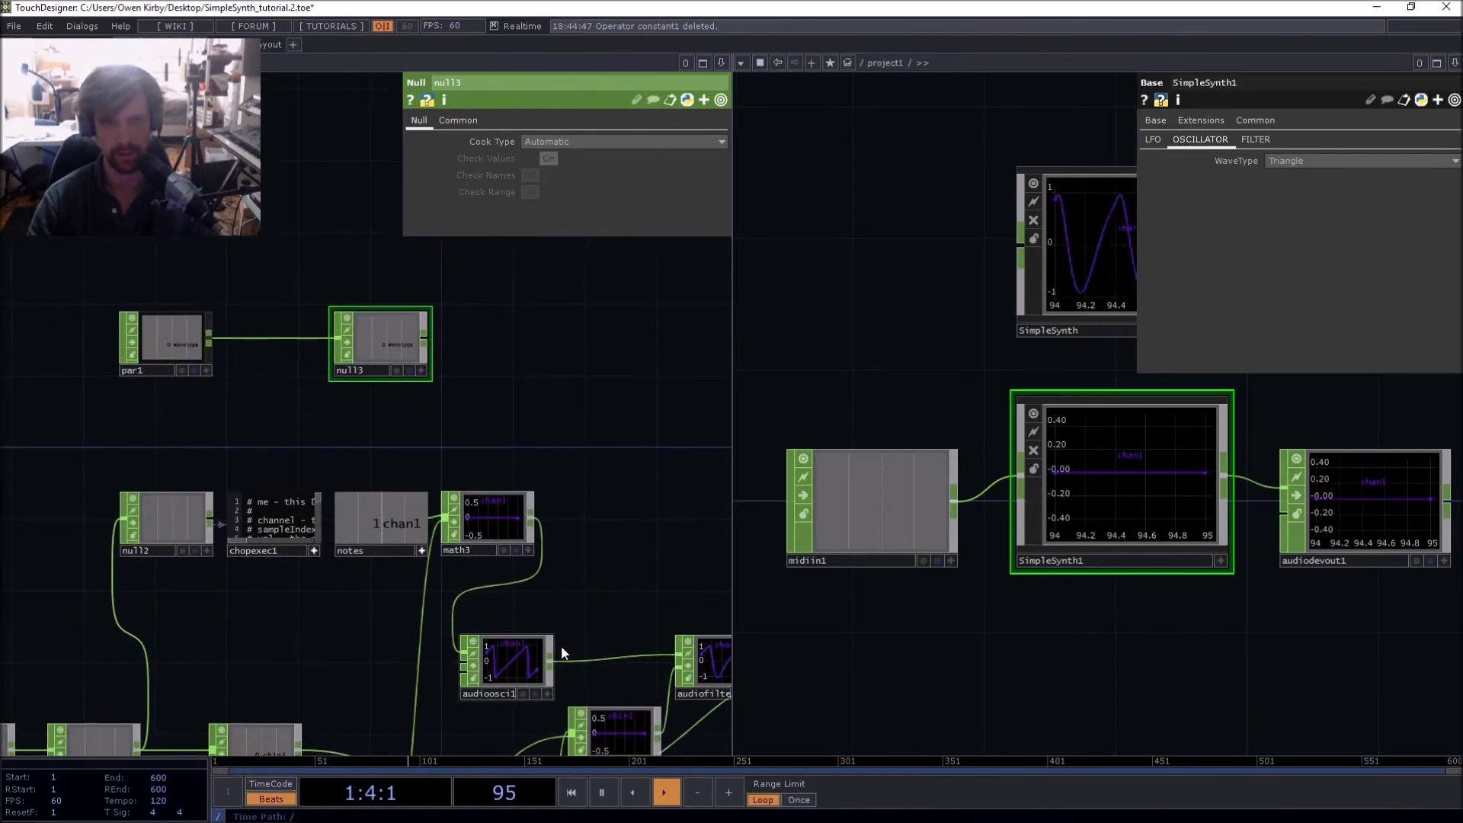
{"action": "left_click", "coordinate": [549, 660]}
{"action": "scroll", "coordinate": [438, 415], "scroll_direction": "up", "scroll_amount": 3}
{"action": "right_click", "coordinate": [601, 518]}
{"action": "scroll", "coordinate": [587, 481], "scroll_direction": "down", "scroll_amount": 5}
{"action": "left_click", "coordinate": [565, 592]}
{"action": "scroll", "coordinate": [522, 479], "scroll_direction": "up", "scroll_amount": 5}
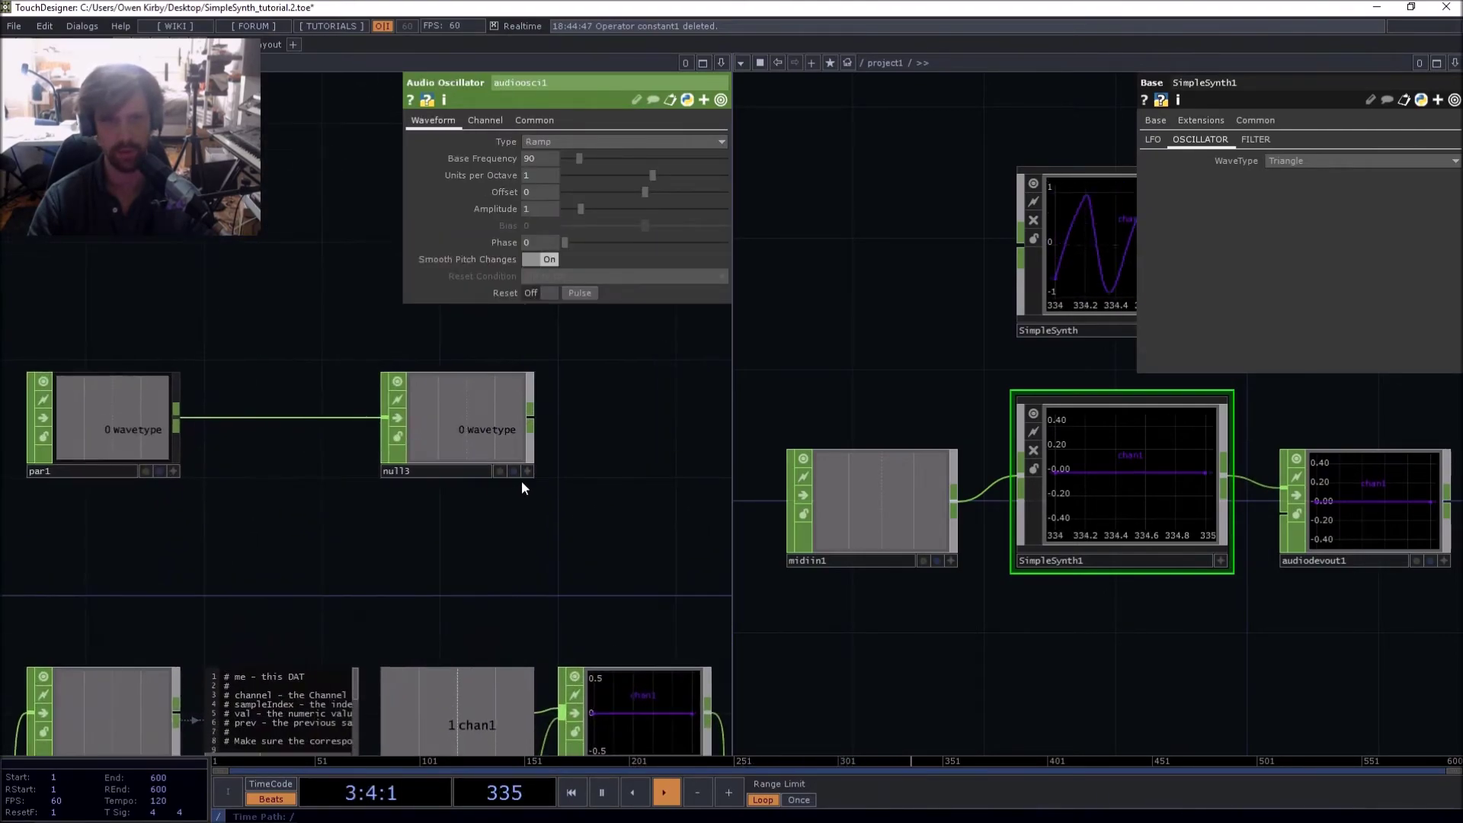
{"action": "left_click", "coordinate": [527, 471]}
{"action": "left_click_drag", "start_coordinate": [500, 431], "coordinate": [562, 141]}
{"action": "left_click", "coordinate": [566, 117]}
{"action": "left_click_drag", "start_coordinate": [273, 295], "coordinate": [300, 300]}
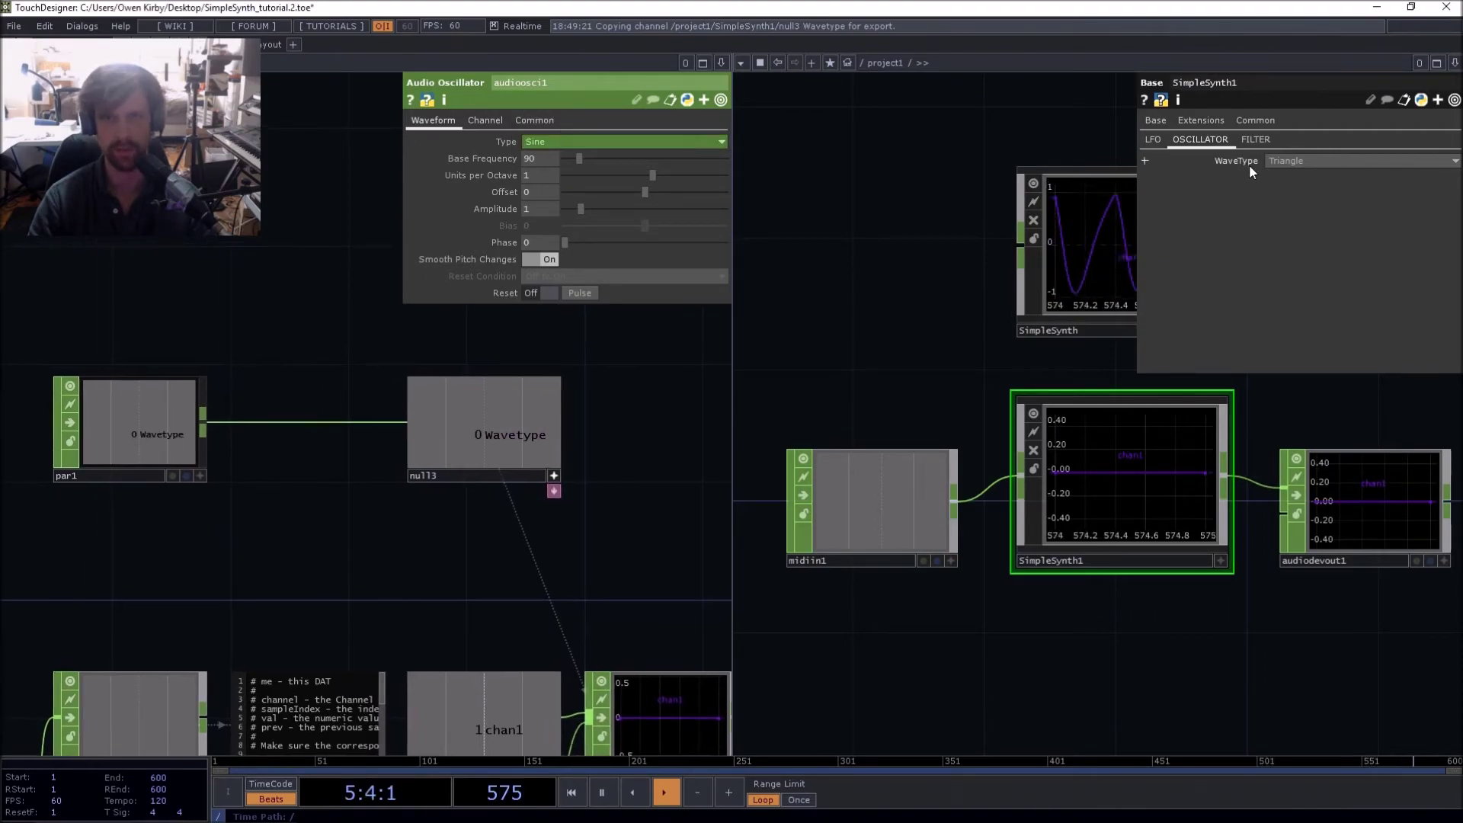
Test the exported oscillator type by switching SimpleSynth1's WaveType to Square, Saw and back to Triangle
{"action": "left_click", "coordinate": [1330, 162]}
{"action": "left_click", "coordinate": [1291, 185]}
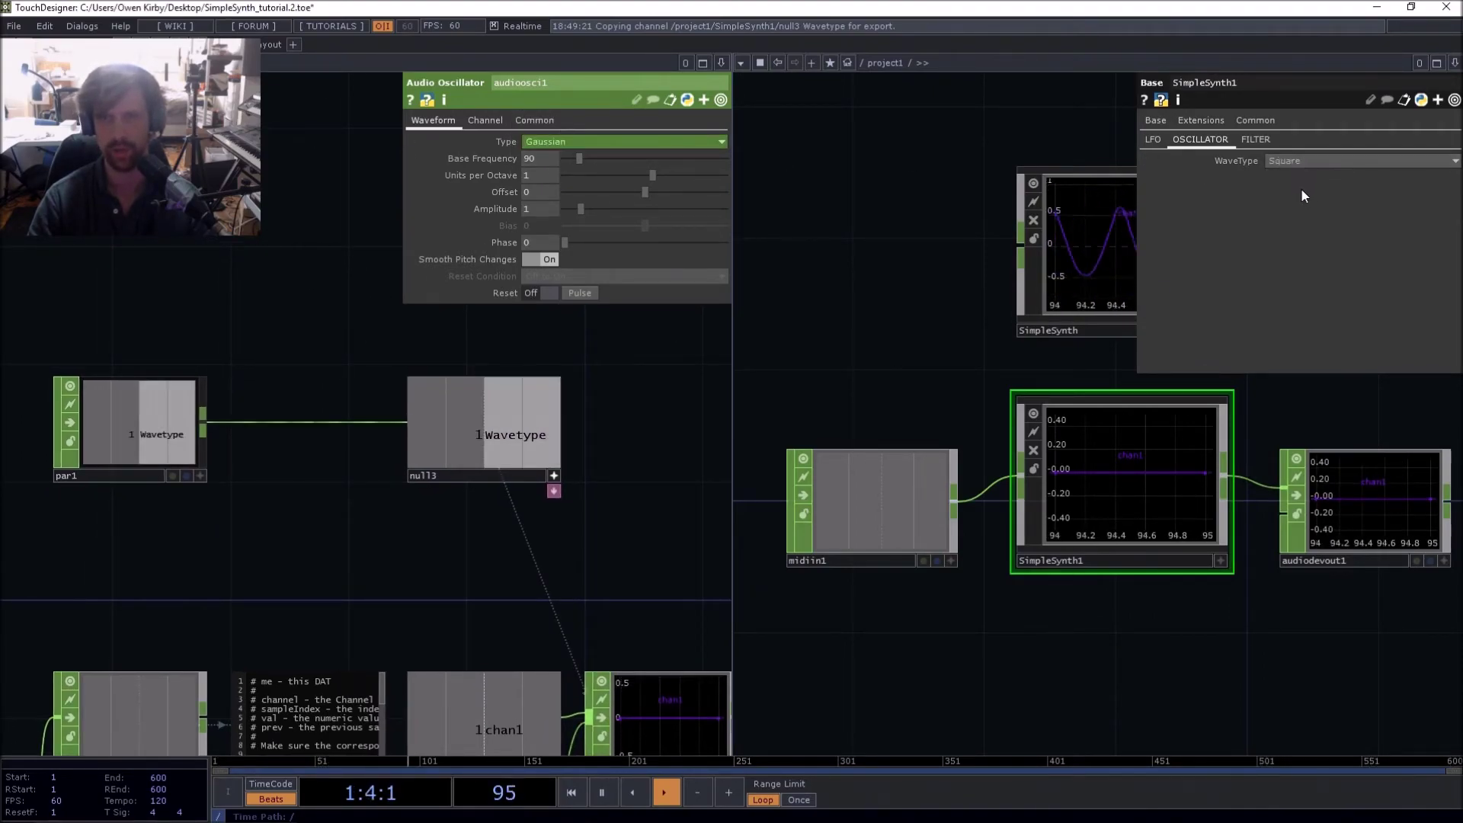
{"action": "left_click", "coordinate": [1315, 158]}
{"action": "left_click", "coordinate": [1285, 203]}
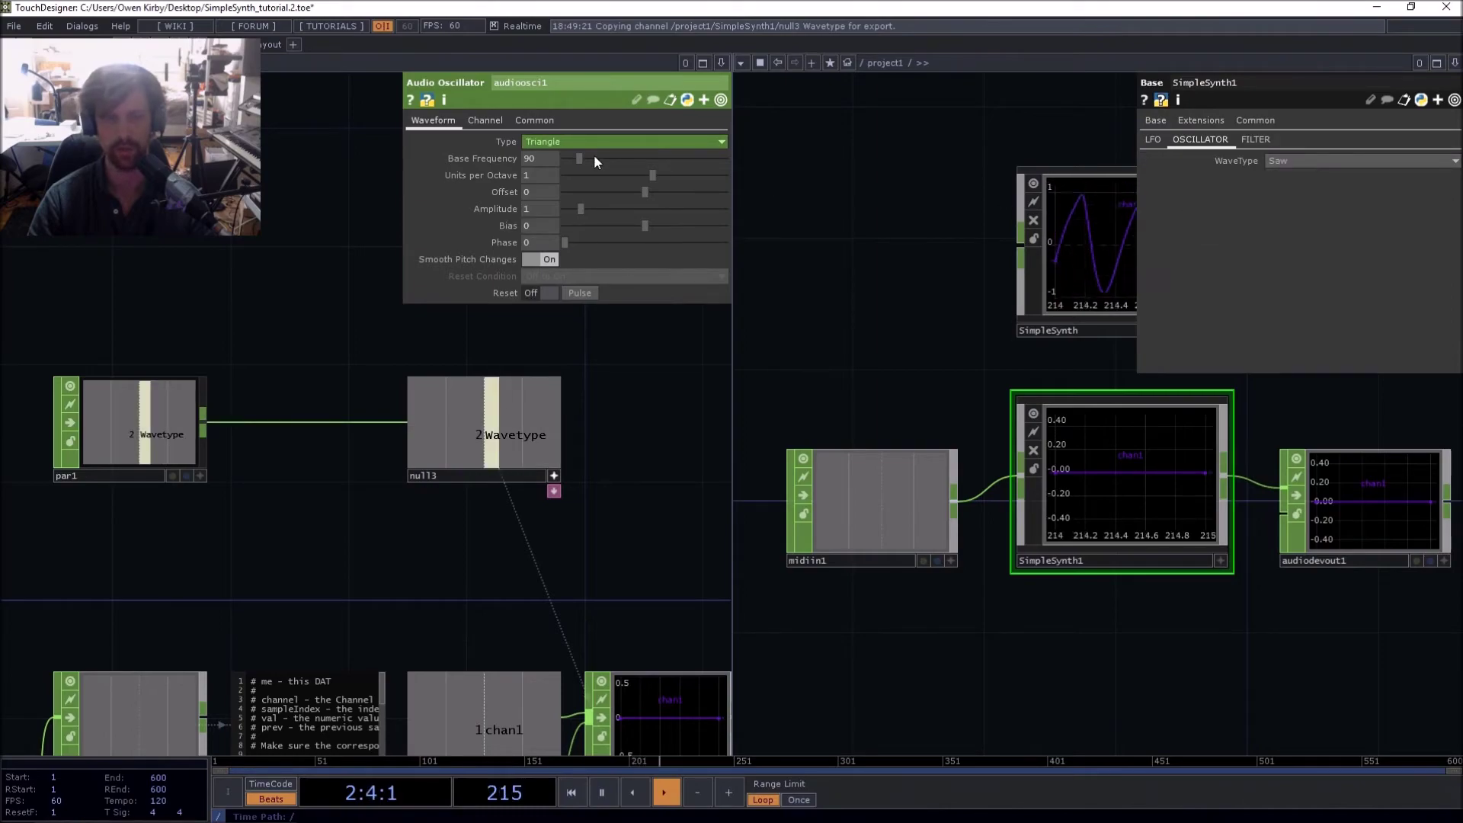
{"action": "left_click_drag", "start_coordinate": [228, 381], "coordinate": [362, 371]}
{"action": "left_click_drag", "start_coordinate": [286, 402], "coordinate": [331, 602]}
{"action": "left_click_drag", "start_coordinate": [368, 389], "coordinate": [310, 441]}
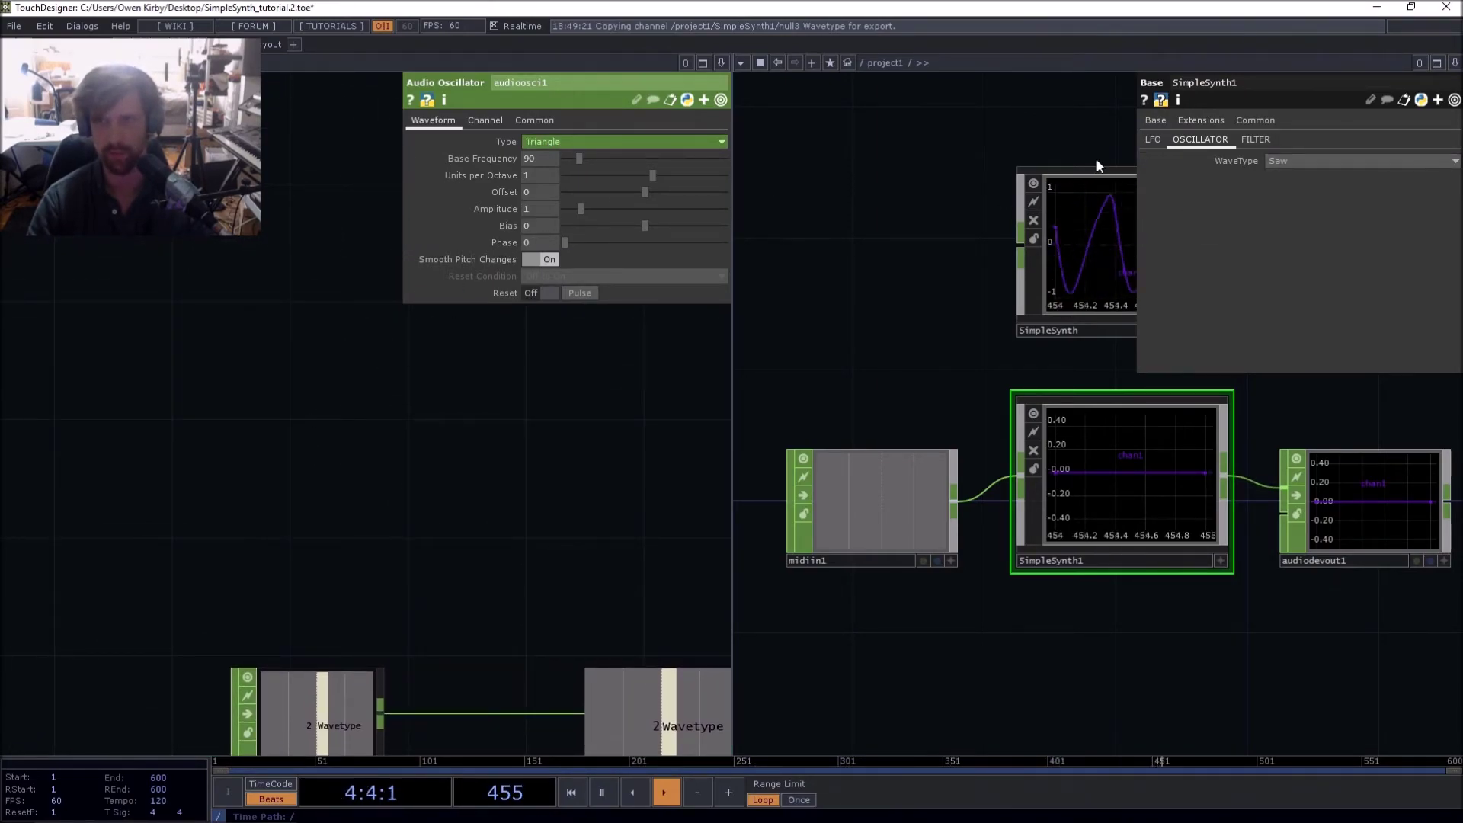
{"action": "left_click", "coordinate": [1331, 159]}
{"action": "left_click", "coordinate": [1297, 180]}
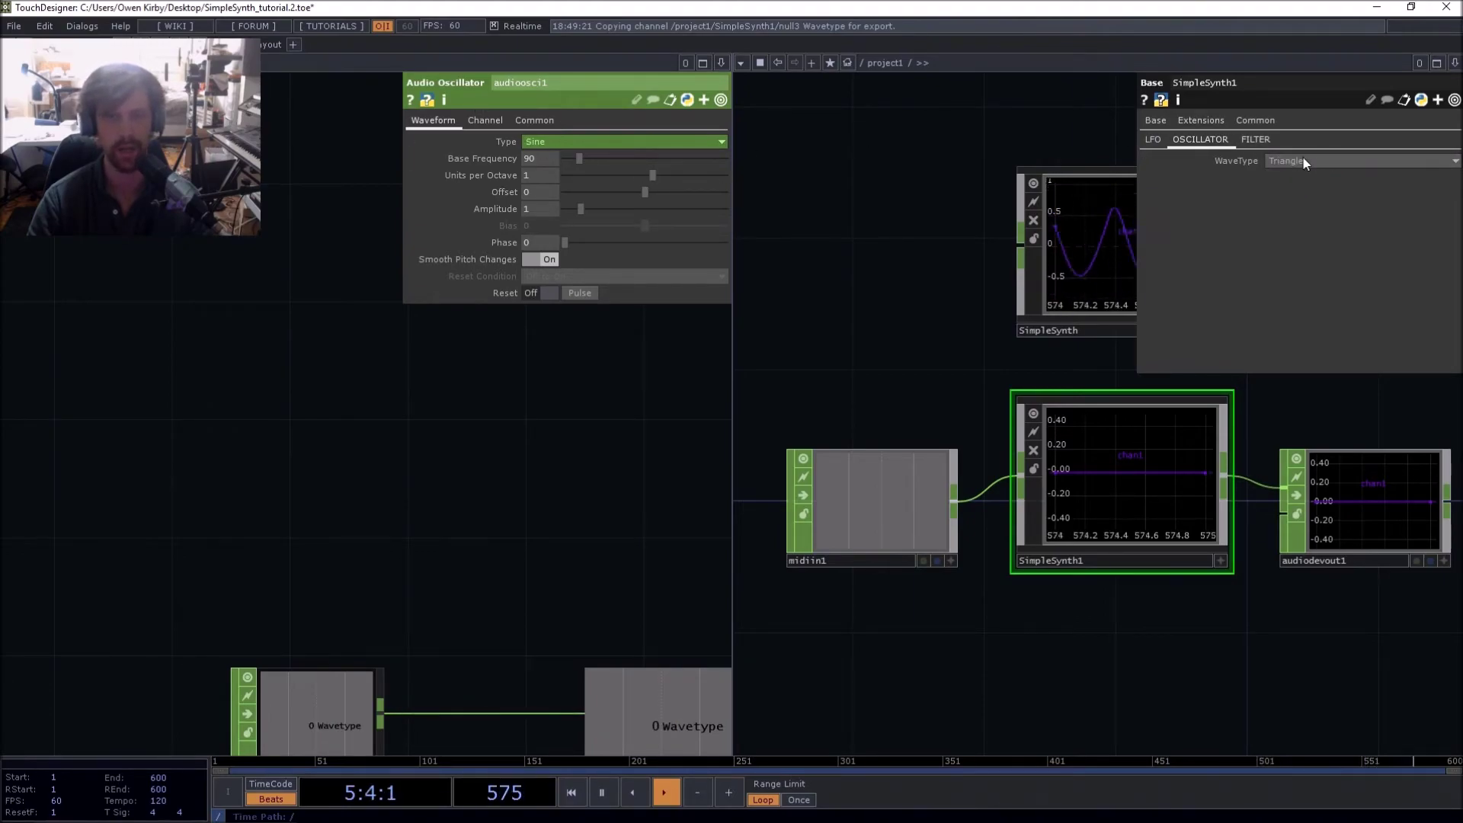
Place a Switch CHOP above null3 in SimpleSynth1's inner network
{"action": "scroll", "coordinate": [293, 414], "scroll_direction": "down", "scroll_amount": 3}
{"action": "left_click_drag", "start_coordinate": [293, 450], "coordinate": [240, 466]}
{"action": "scroll", "coordinate": [290, 540], "scroll_direction": "up", "scroll_amount": 3}
{"action": "key", "text": "Tab"}
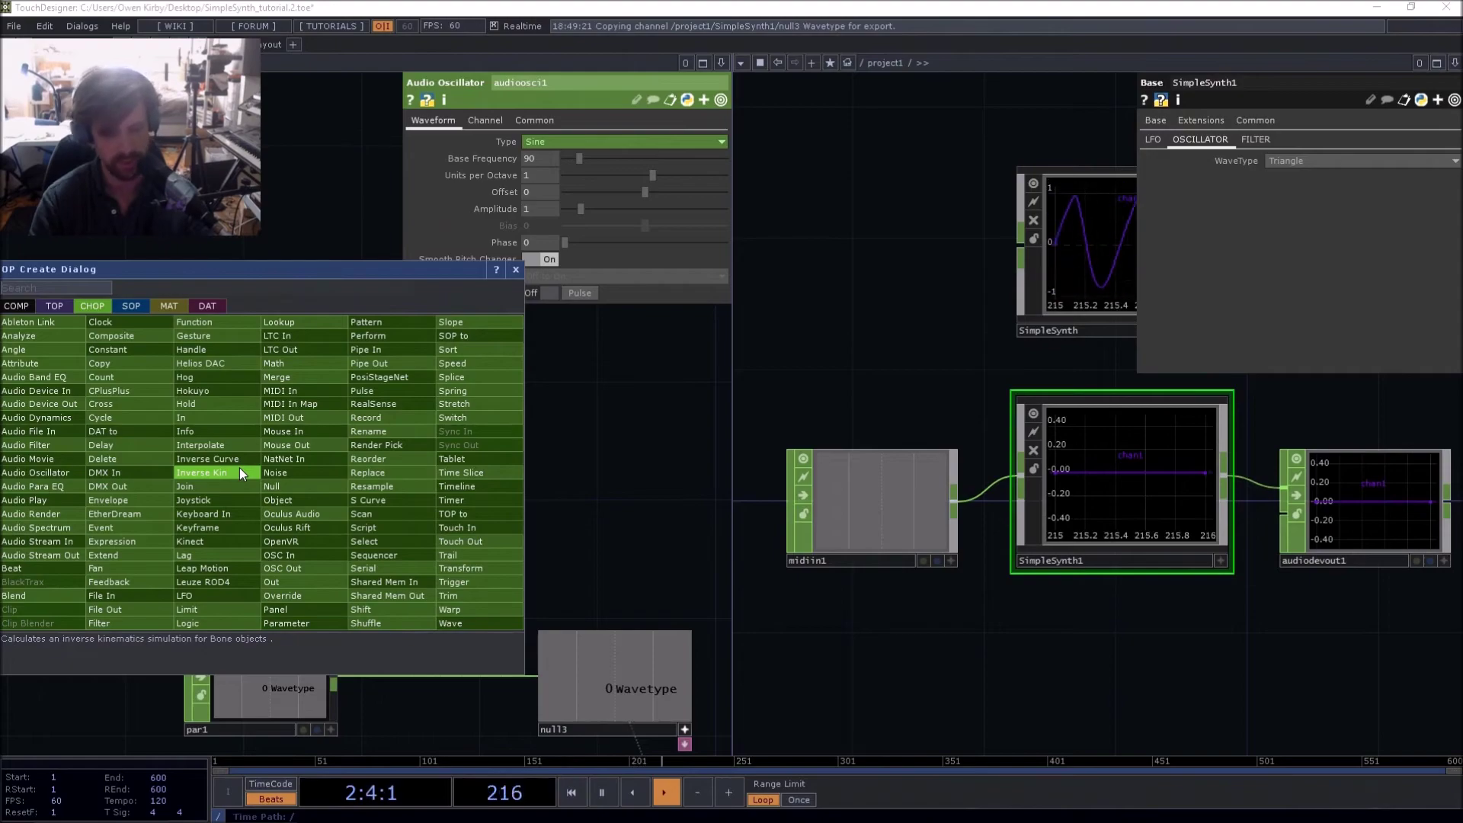
{"action": "type", "text": "swi"}
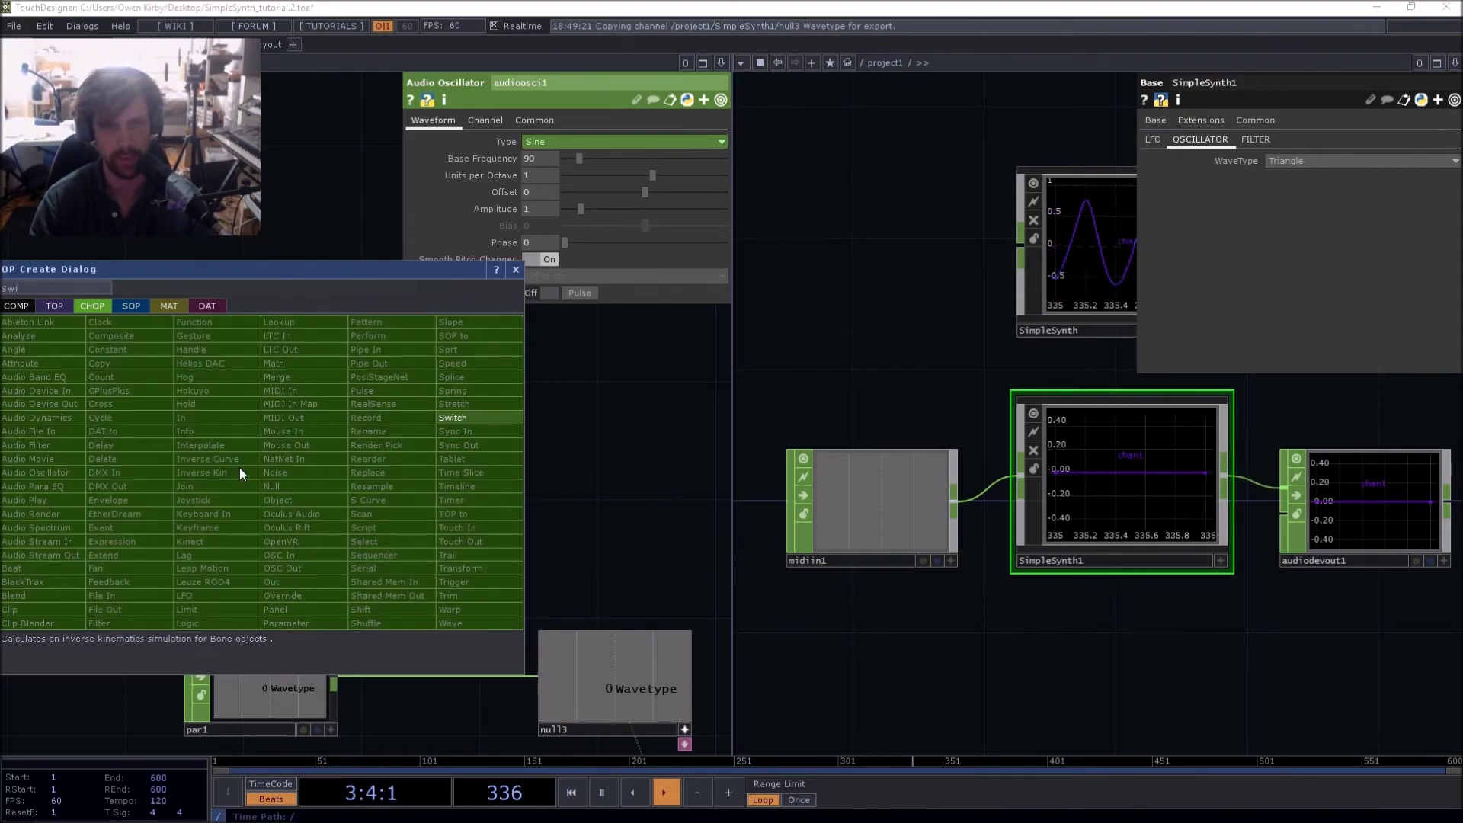
{"action": "left_click", "coordinate": [478, 421]}
{"action": "left_click", "coordinate": [503, 424]}
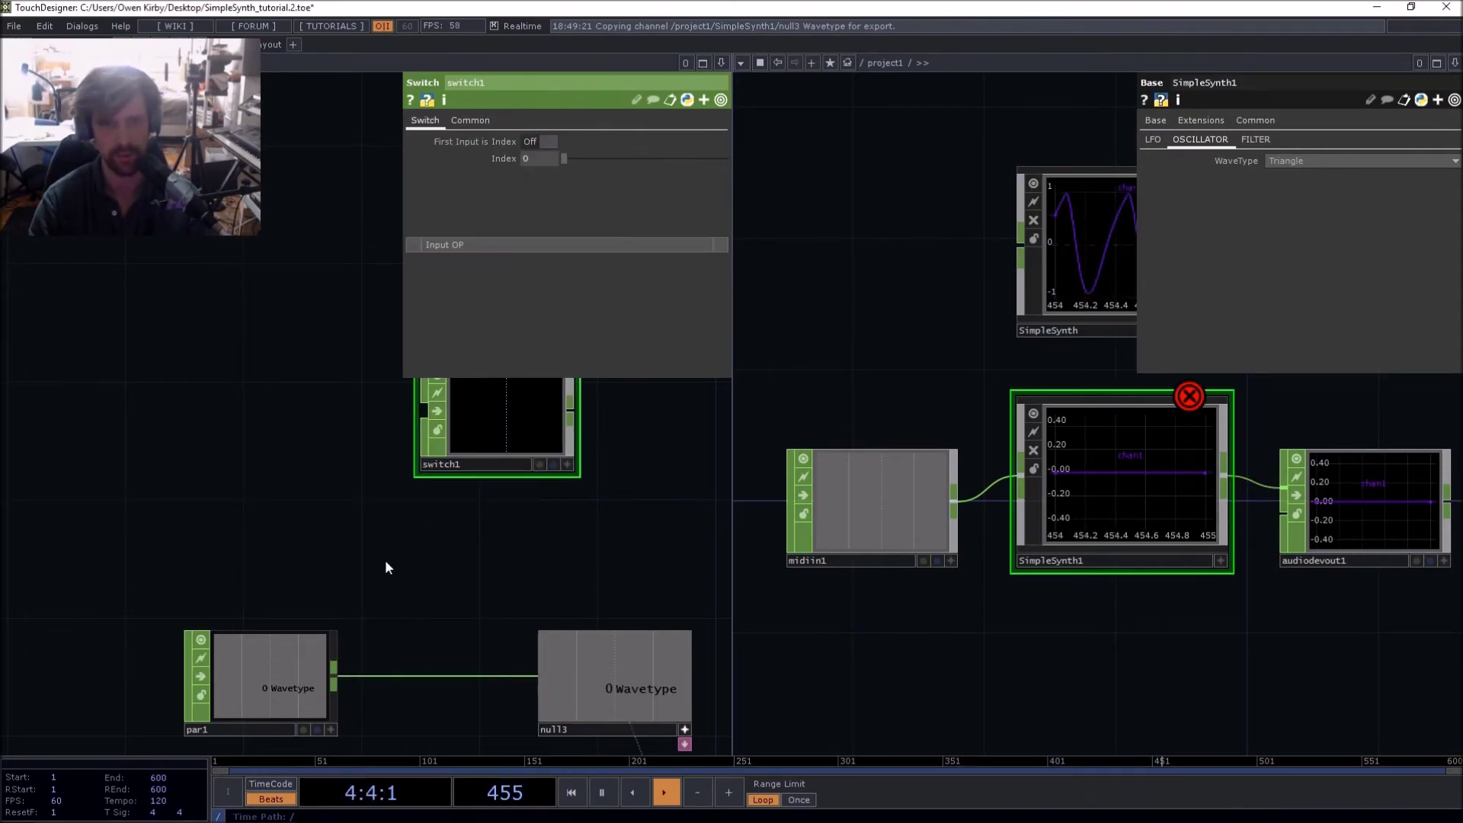
Wire par1 into switch1, turn on First Input is Index and line par1 up with null3
{"action": "left_click_drag", "start_coordinate": [285, 625], "coordinate": [488, 620]}
{"action": "left_click_drag", "start_coordinate": [451, 675], "coordinate": [304, 646]}
{"action": "left_click_drag", "start_coordinate": [391, 633], "coordinate": [619, 397]}
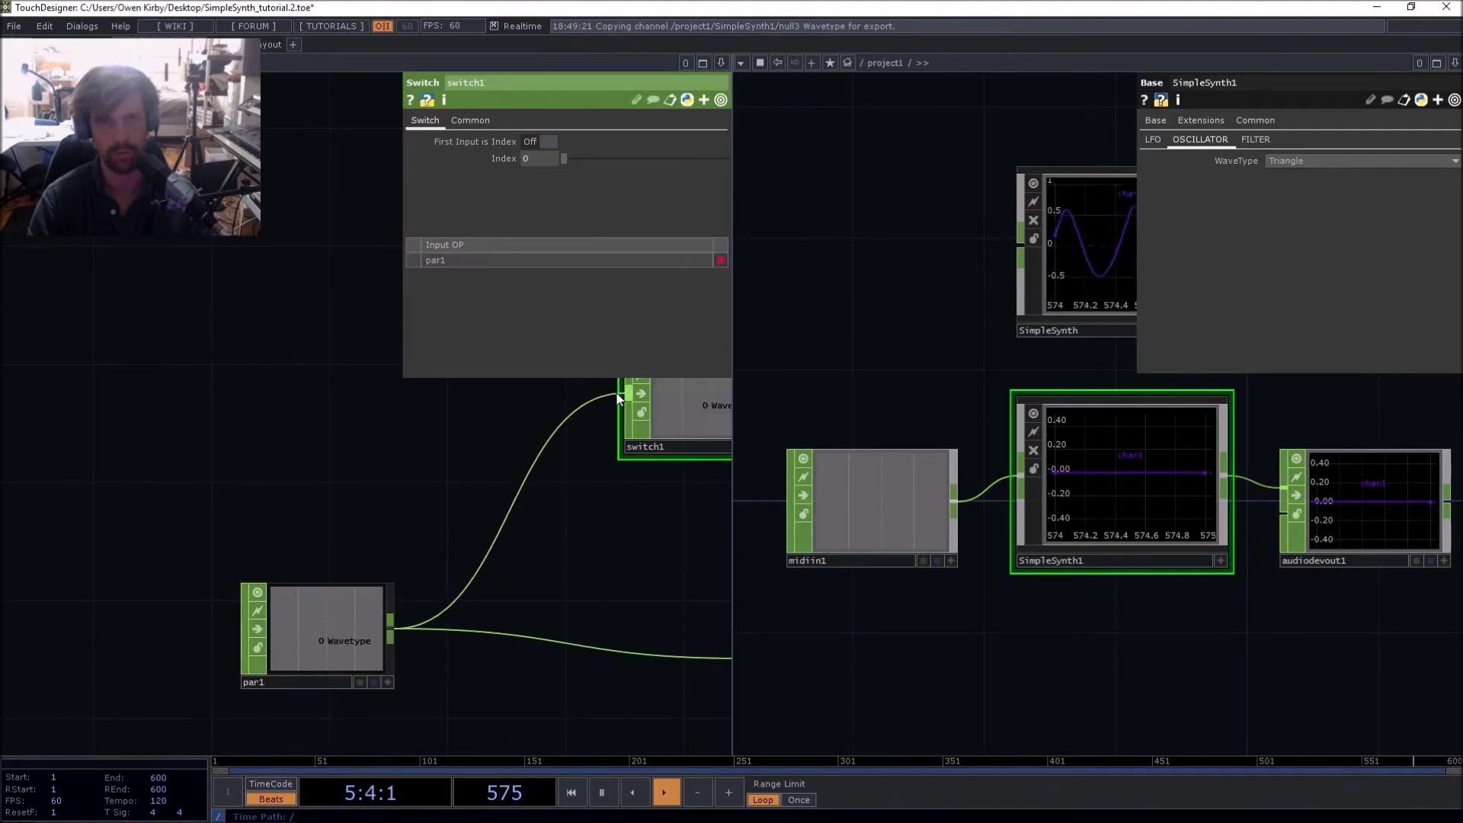
{"action": "left_click", "coordinate": [549, 143]}
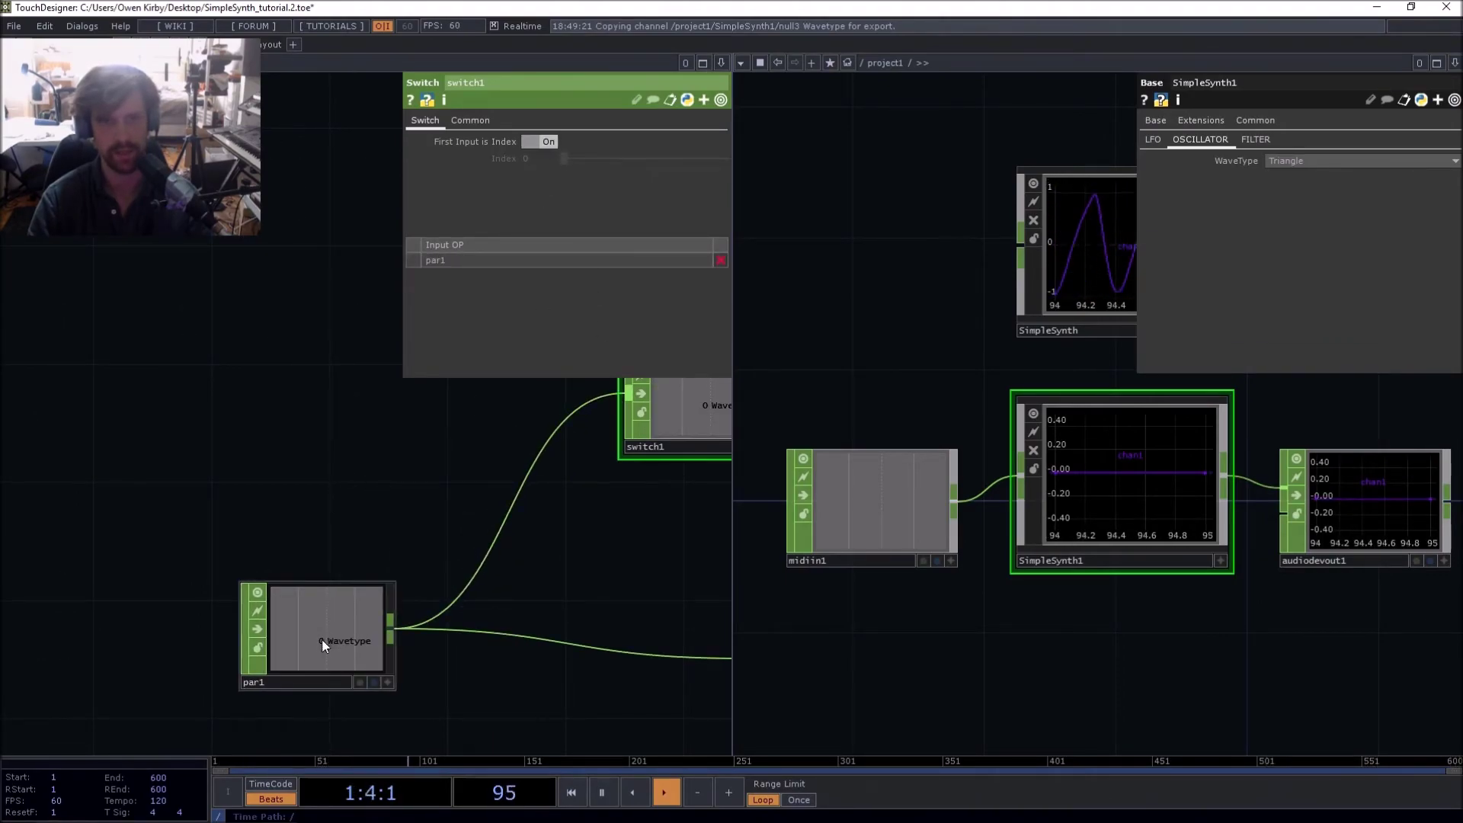
{"action": "left_click_drag", "start_coordinate": [322, 641], "coordinate": [322, 672]}
Place a Constant CHOP up and to the left of switch1
{"action": "scroll", "coordinate": [281, 431], "scroll_direction": "down", "scroll_amount": 5}
{"action": "key", "text": "Tab"}
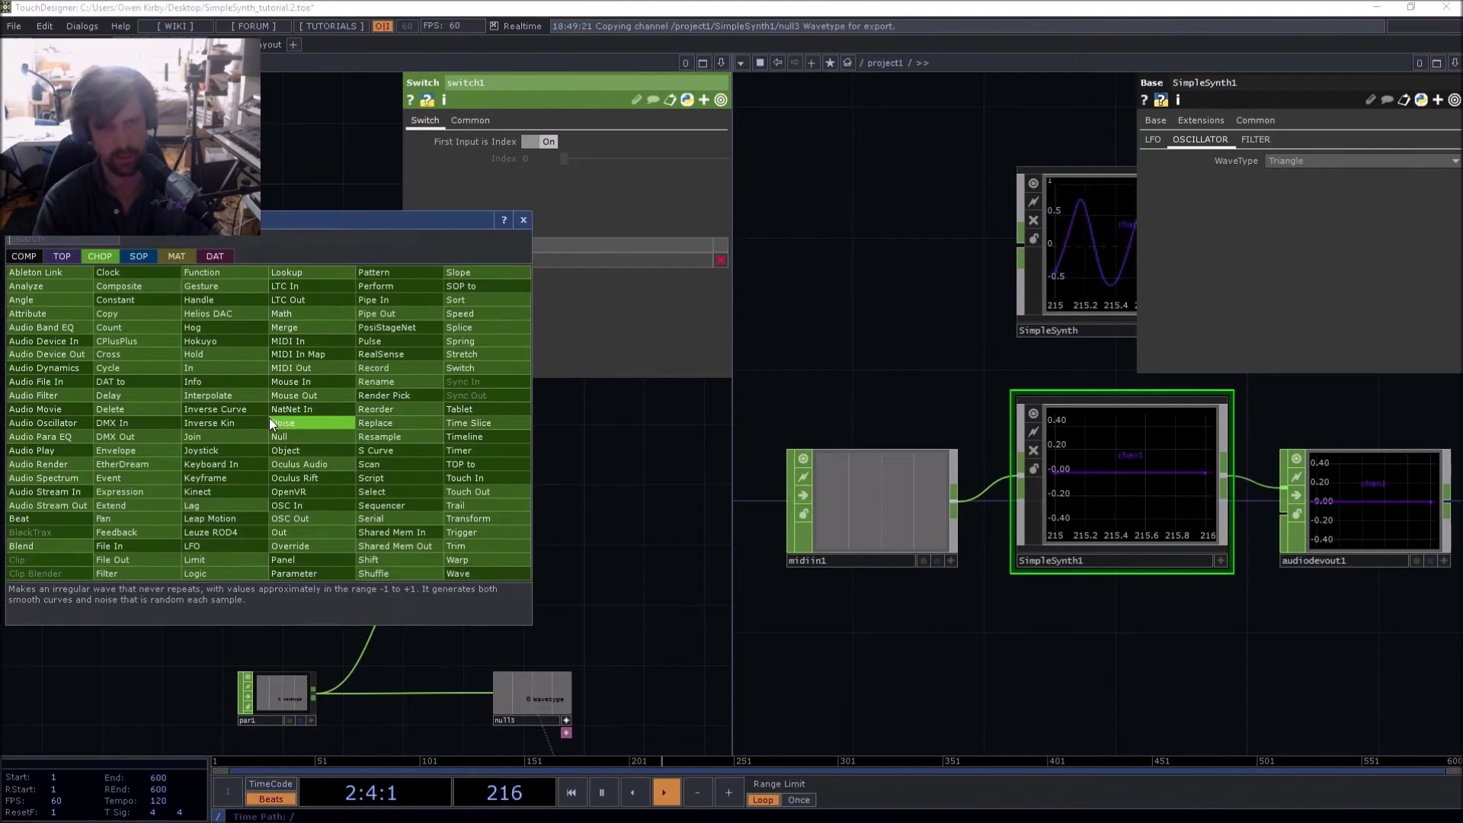
{"action": "type", "text": "con"}
{"action": "left_click", "coordinate": [115, 300]}
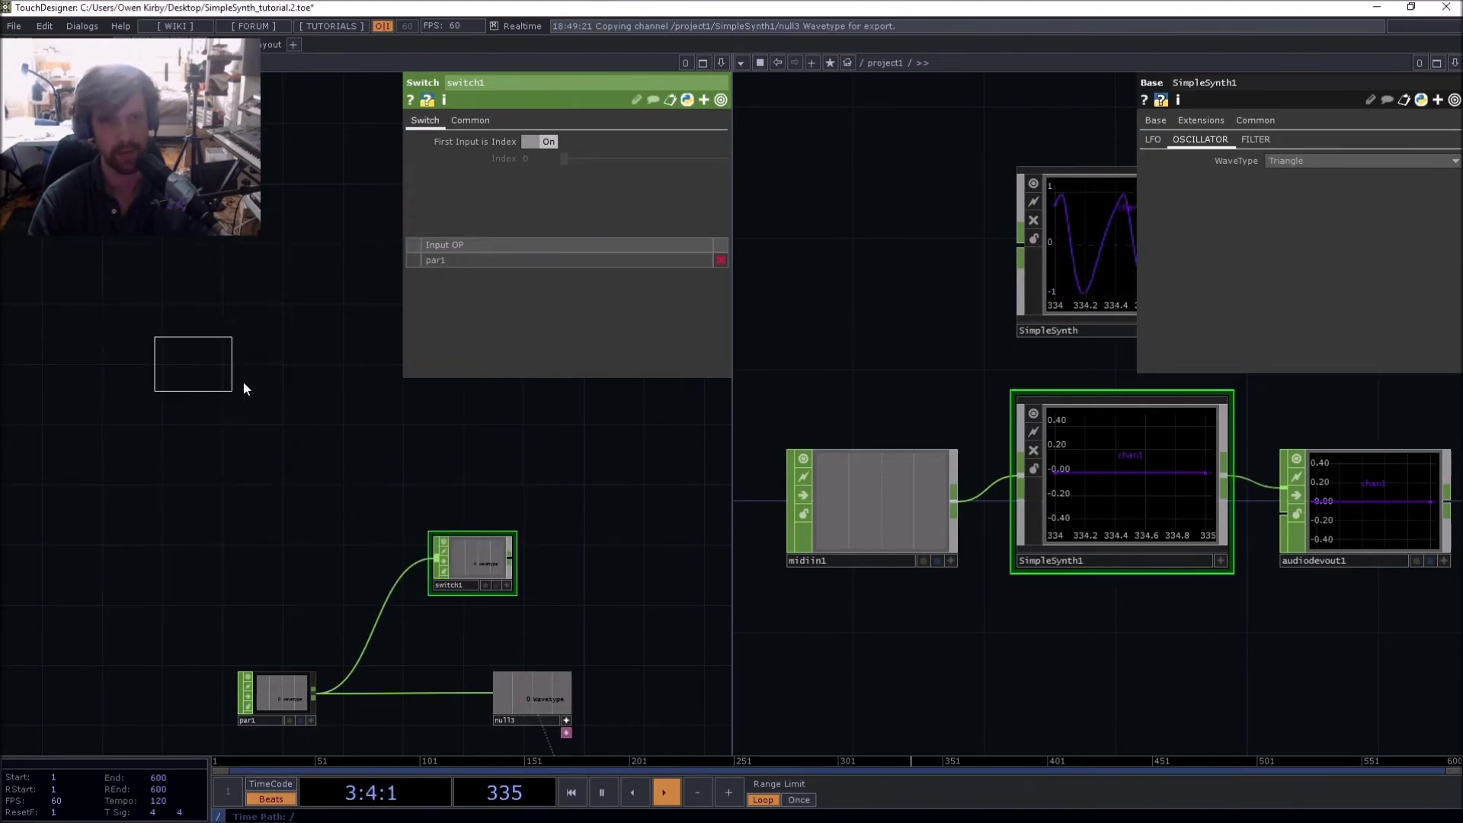
{"action": "left_click", "coordinate": [321, 412]}
Make two copies of constant1 and wire all three Constant CHOPs into switch1
{"action": "key", "text": "ctrl+c"}
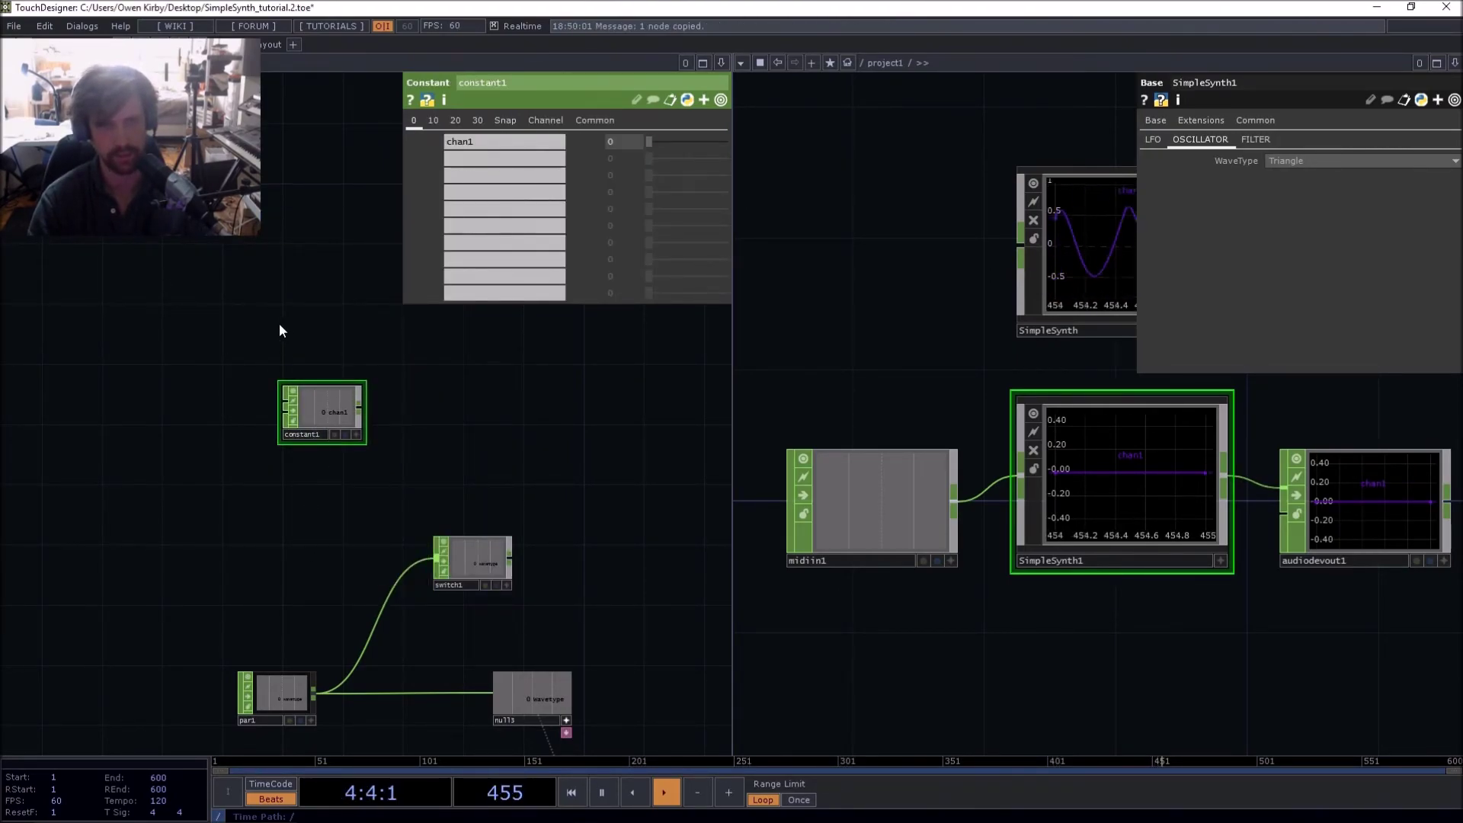
{"action": "key", "text": "ctrl+v"}
{"action": "key", "text": "ctrl+v"}
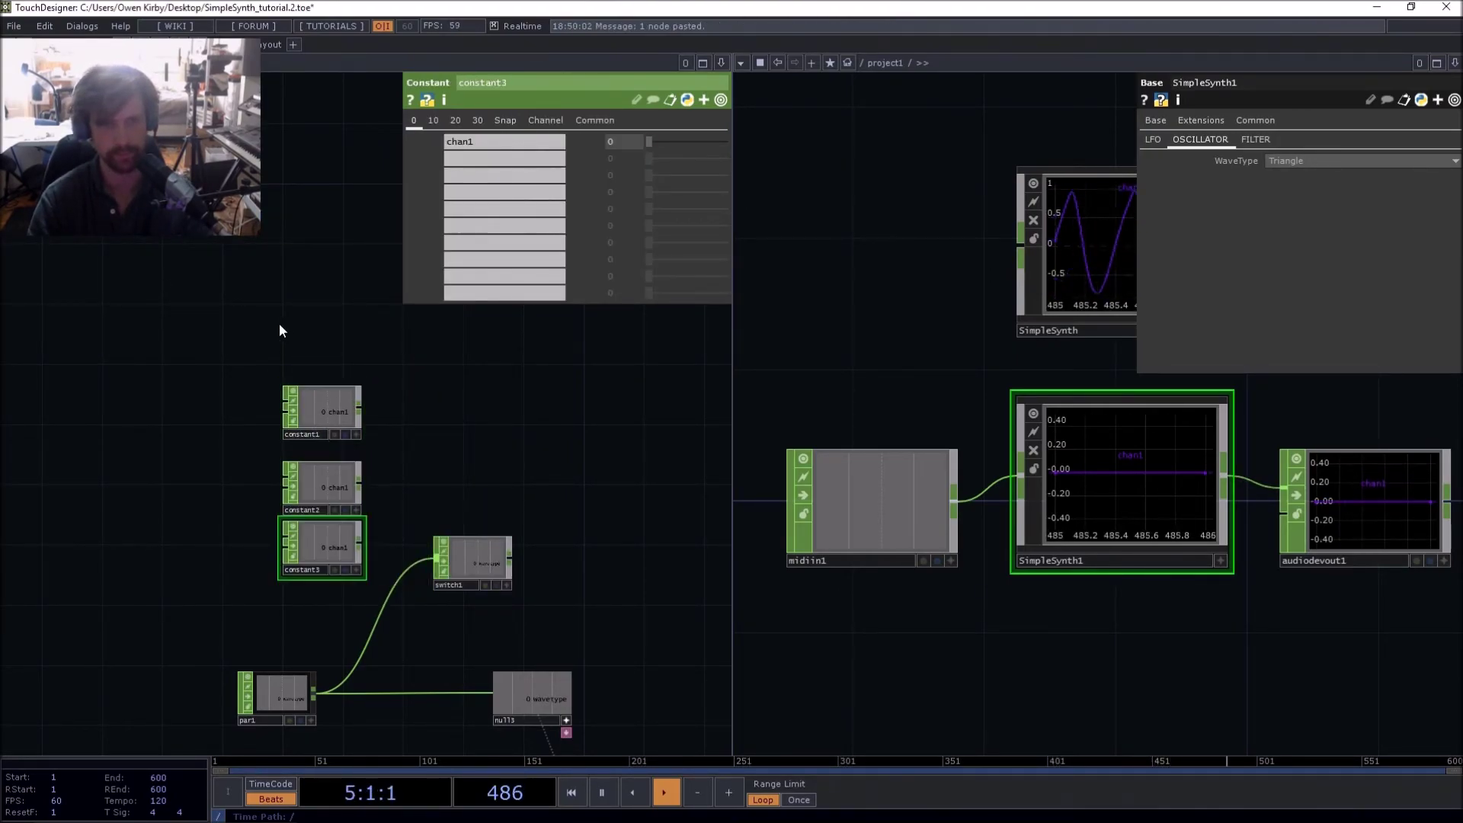
{"action": "left_click_drag", "start_coordinate": [363, 409], "coordinate": [459, 590]}
{"action": "left_click_drag", "start_coordinate": [360, 488], "coordinate": [451, 578]}
{"action": "left_click_drag", "start_coordinate": [364, 547], "coordinate": [446, 564]}
Keep WaveType on Triangle and set constant1's chan1 value to 2
{"action": "left_click", "coordinate": [346, 396]}
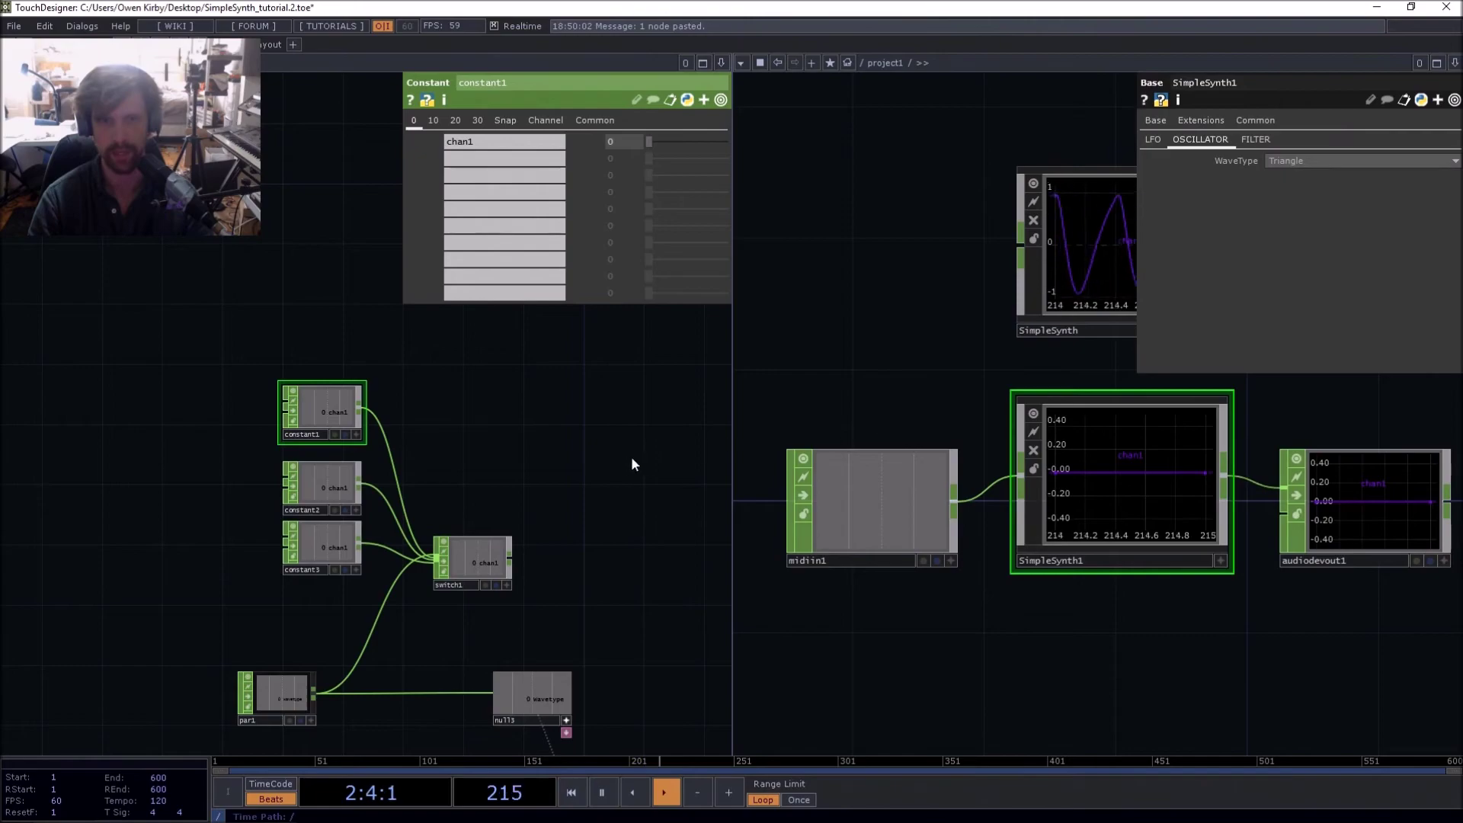
{"action": "left_click_drag", "start_coordinate": [642, 505], "coordinate": [477, 429]}
{"action": "left_click_drag", "start_coordinate": [473, 598], "coordinate": [483, 523]}
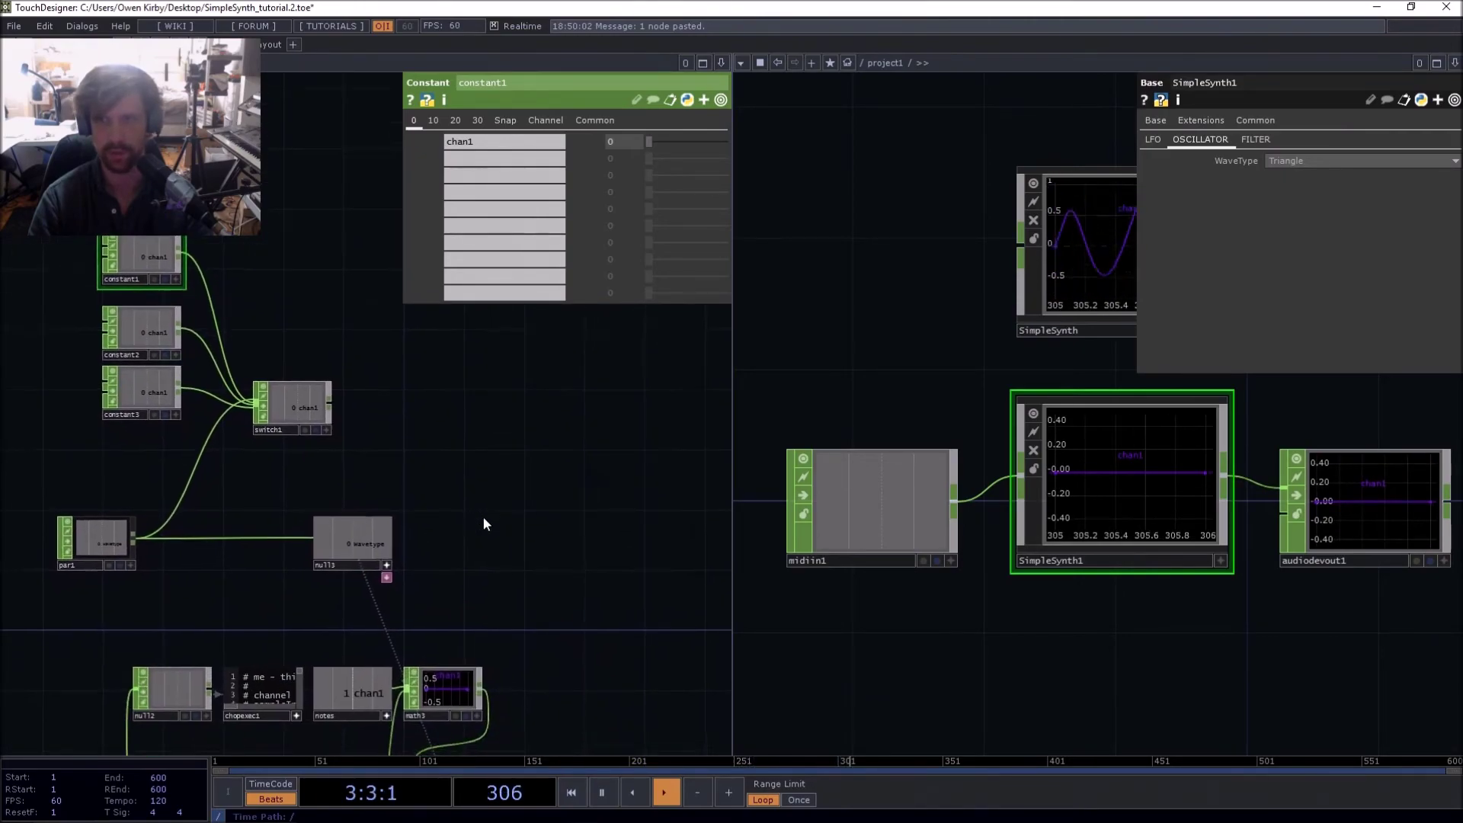
{"action": "left_click", "coordinate": [1286, 162]}
{"action": "left_click", "coordinate": [1285, 175]}
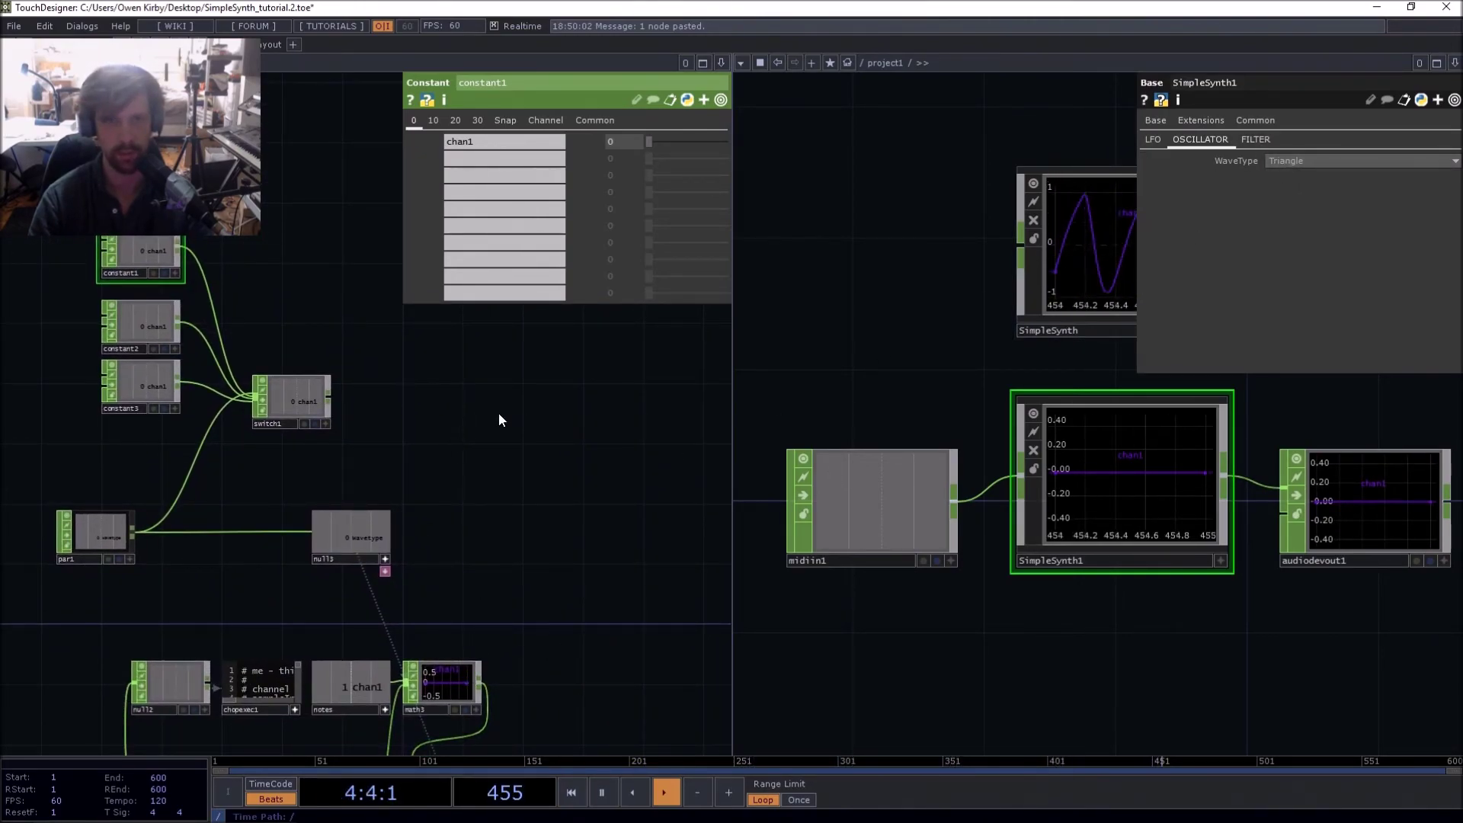
{"action": "left_click", "coordinate": [618, 141]}
{"action": "type", "text": "2"}
{"action": "key", "text": "Return"}
Feed null3 from switch1 instead of par1, trying WaveType on Square and Triangle with audioosci1's parameters shown
{"action": "scroll", "coordinate": [565, 454], "scroll_direction": "down", "scroll_amount": 5}
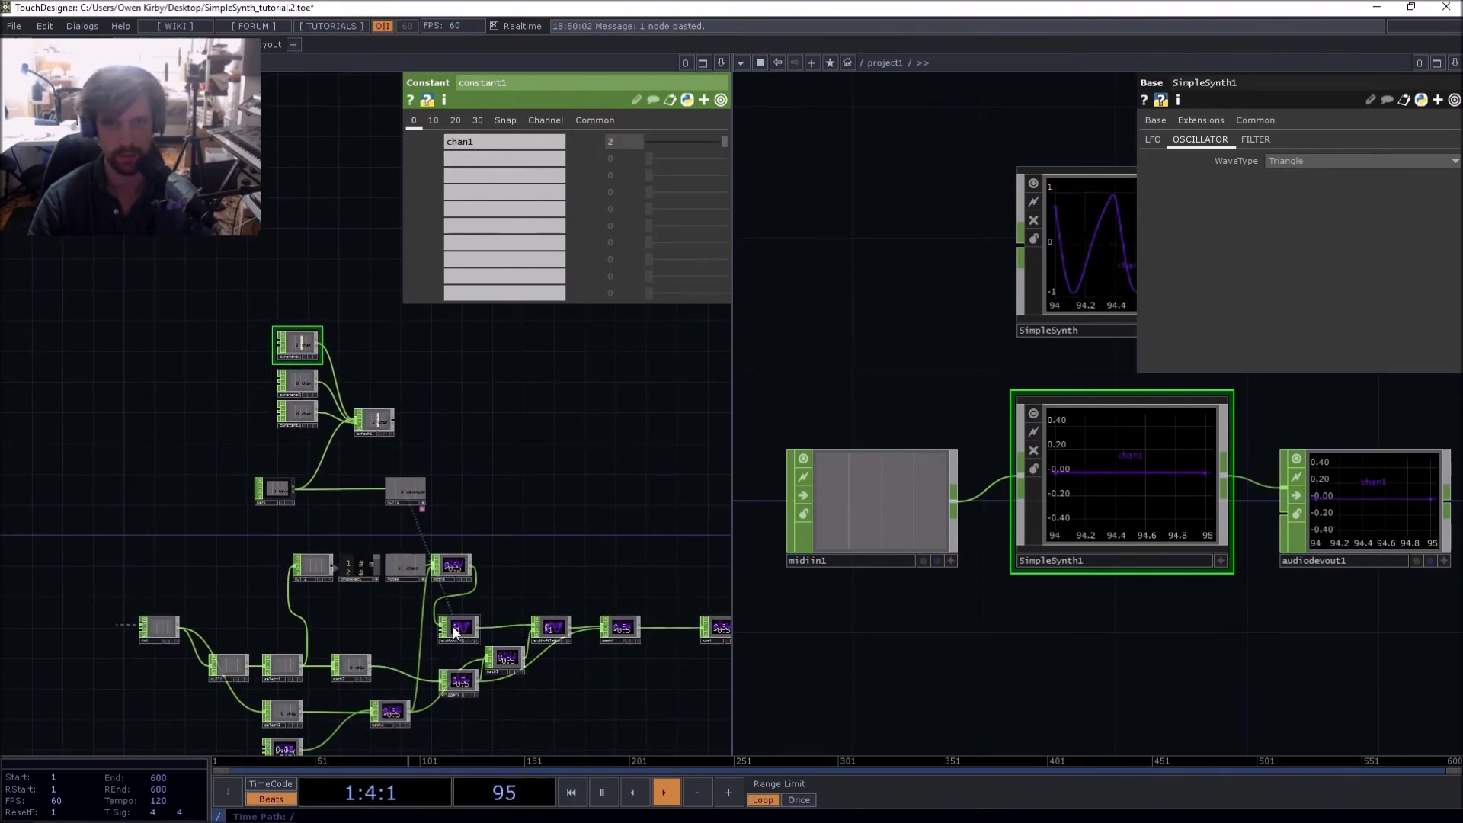
{"action": "left_click", "coordinate": [456, 626]}
{"action": "scroll", "coordinate": [487, 442], "scroll_direction": "up", "scroll_amount": 5}
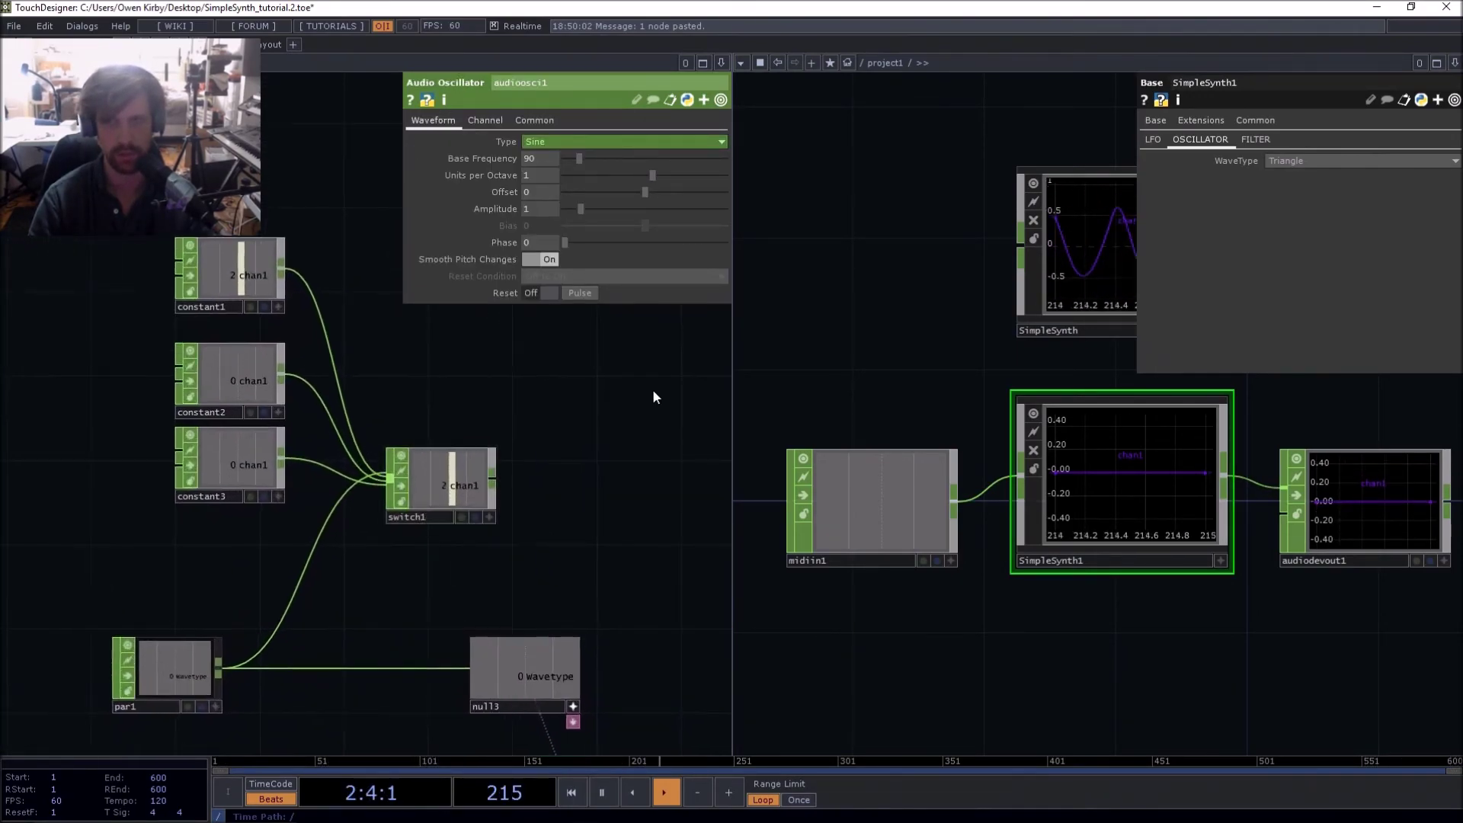
{"action": "left_click", "coordinate": [1278, 162]}
{"action": "left_click", "coordinate": [1278, 182]}
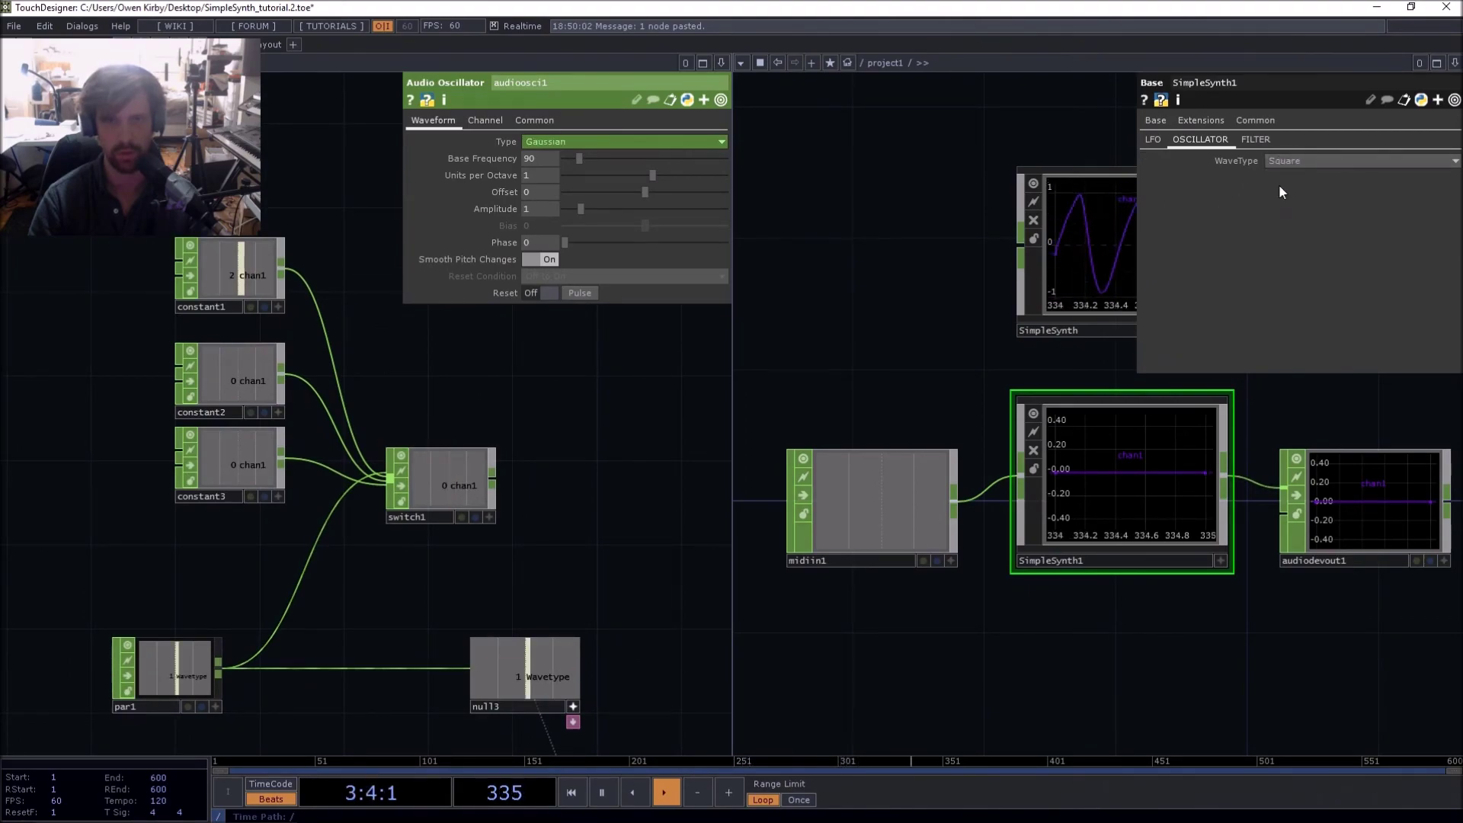
{"action": "left_click_drag", "start_coordinate": [490, 480], "coordinate": [470, 668]}
{"action": "left_click", "coordinate": [1282, 160]}
{"action": "left_click", "coordinate": [1282, 173]}
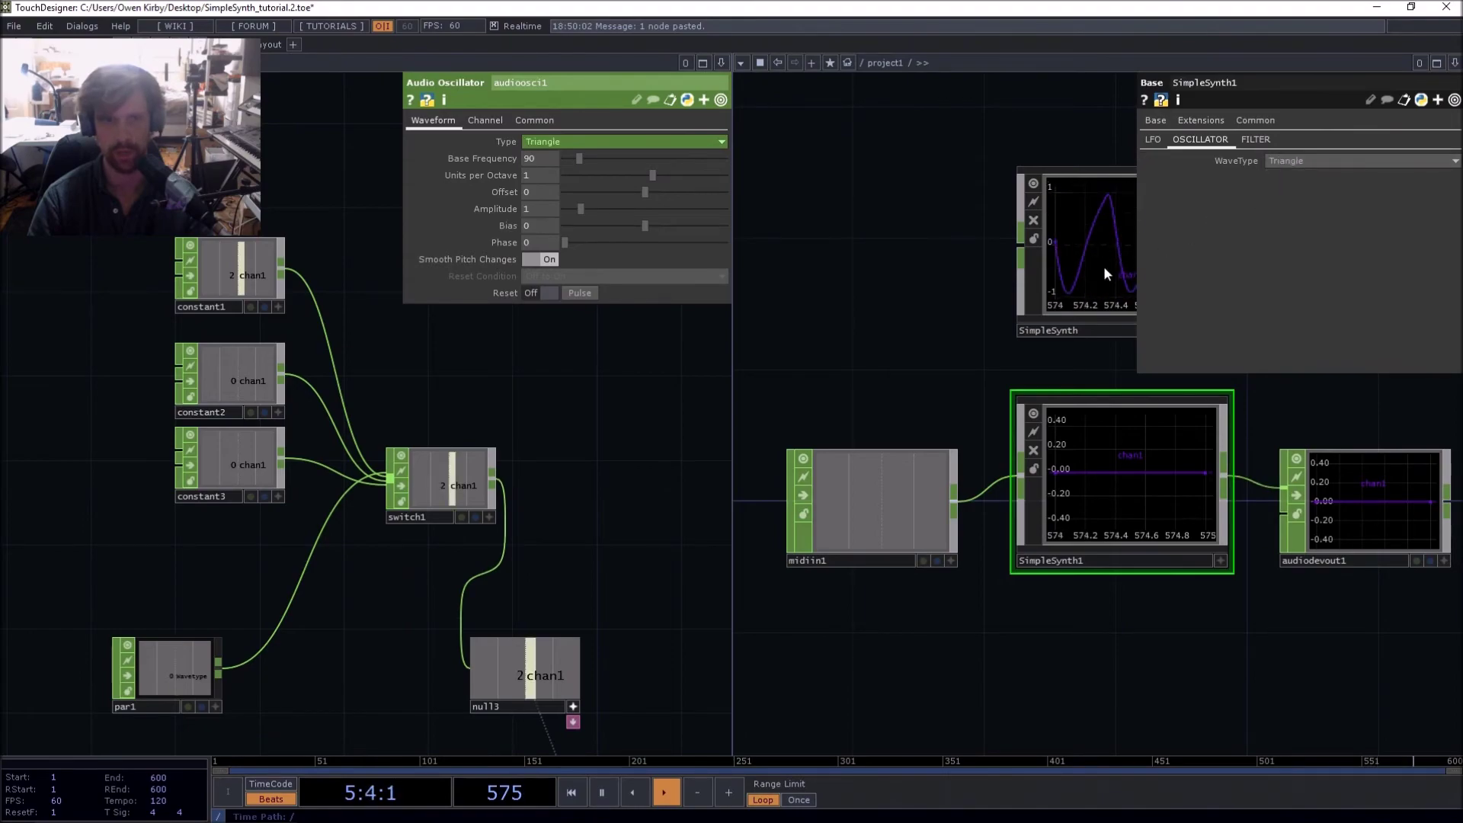
Set constant2's chan1 value to 4
{"action": "left_click", "coordinate": [241, 370]}
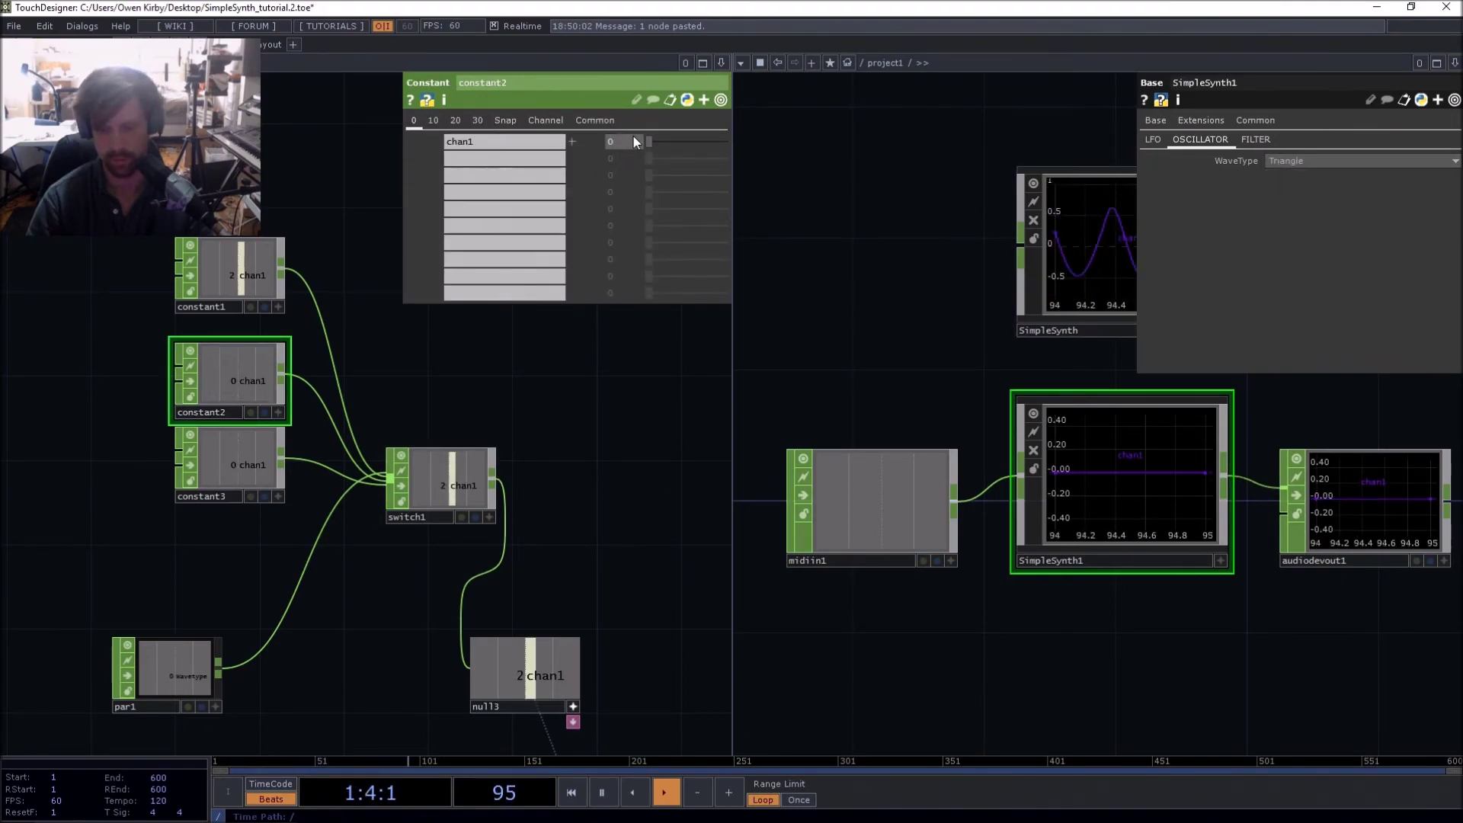
{"action": "left_click", "coordinate": [633, 140]}
{"action": "type", "text": "4"}
{"action": "key", "text": "Return"}
Display audioosci1's waveform parameters and set WaveType to Square to check the oscillator type
{"action": "scroll", "coordinate": [553, 453], "scroll_direction": "down", "scroll_amount": 3}
{"action": "left_click_drag", "start_coordinate": [628, 621], "coordinate": [630, 536]}
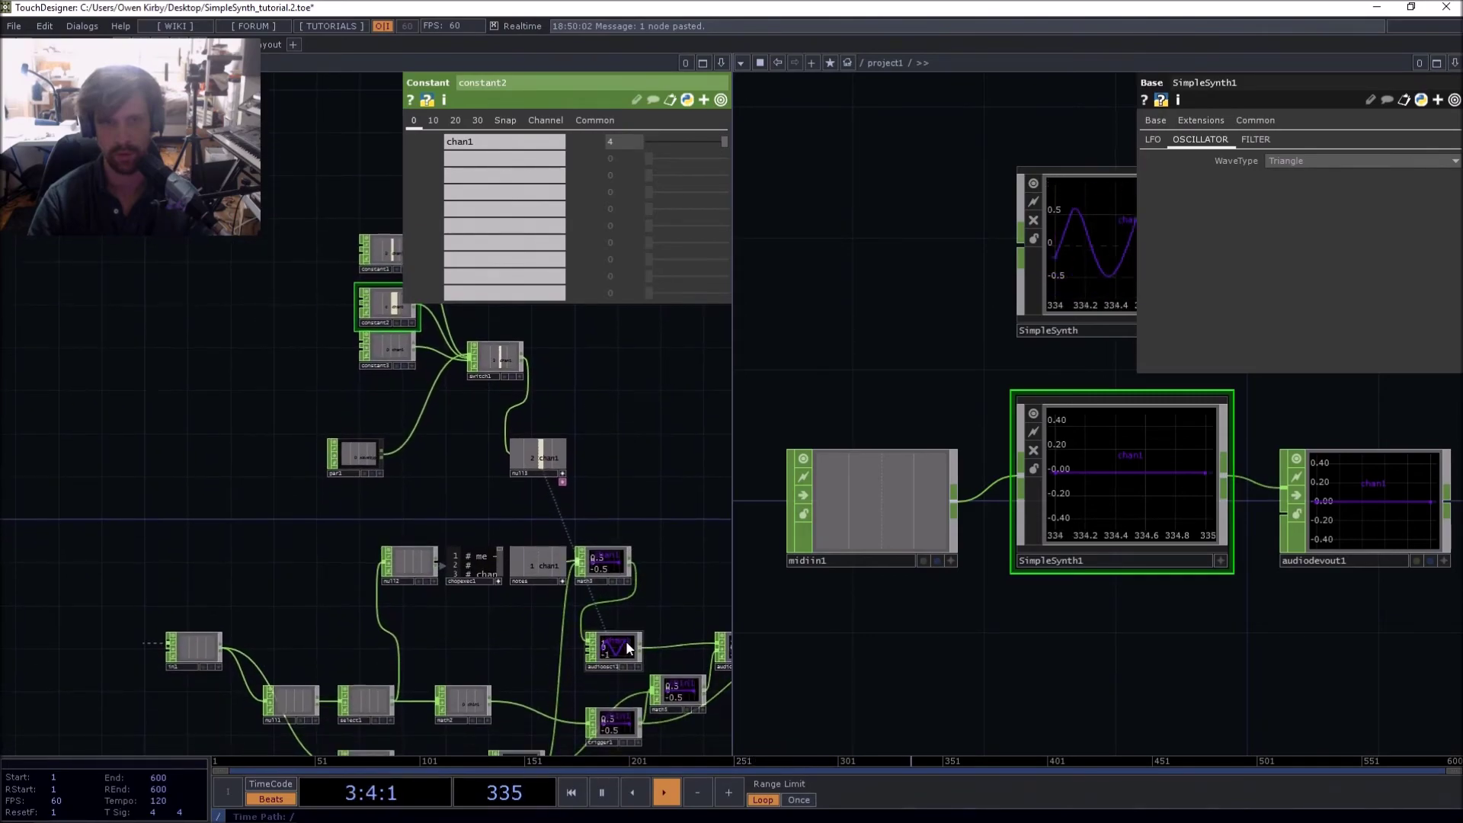
{"action": "left_click", "coordinate": [629, 645]}
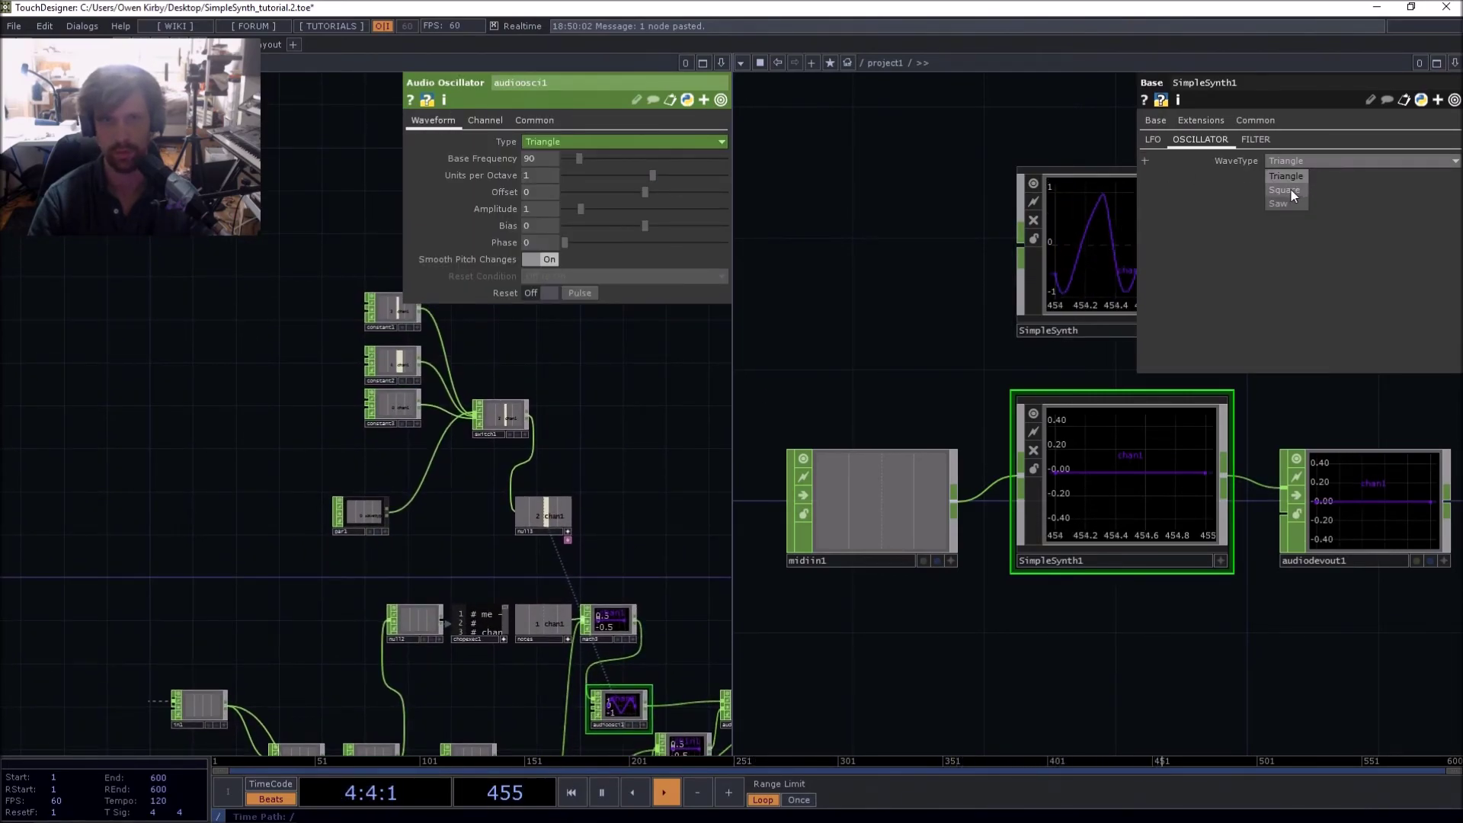
{"action": "left_click", "coordinate": [1291, 190]}
Set constant3's chan1 value to 3 and check audioosci1 with WaveType set to Saw
{"action": "left_click", "coordinate": [385, 404]}
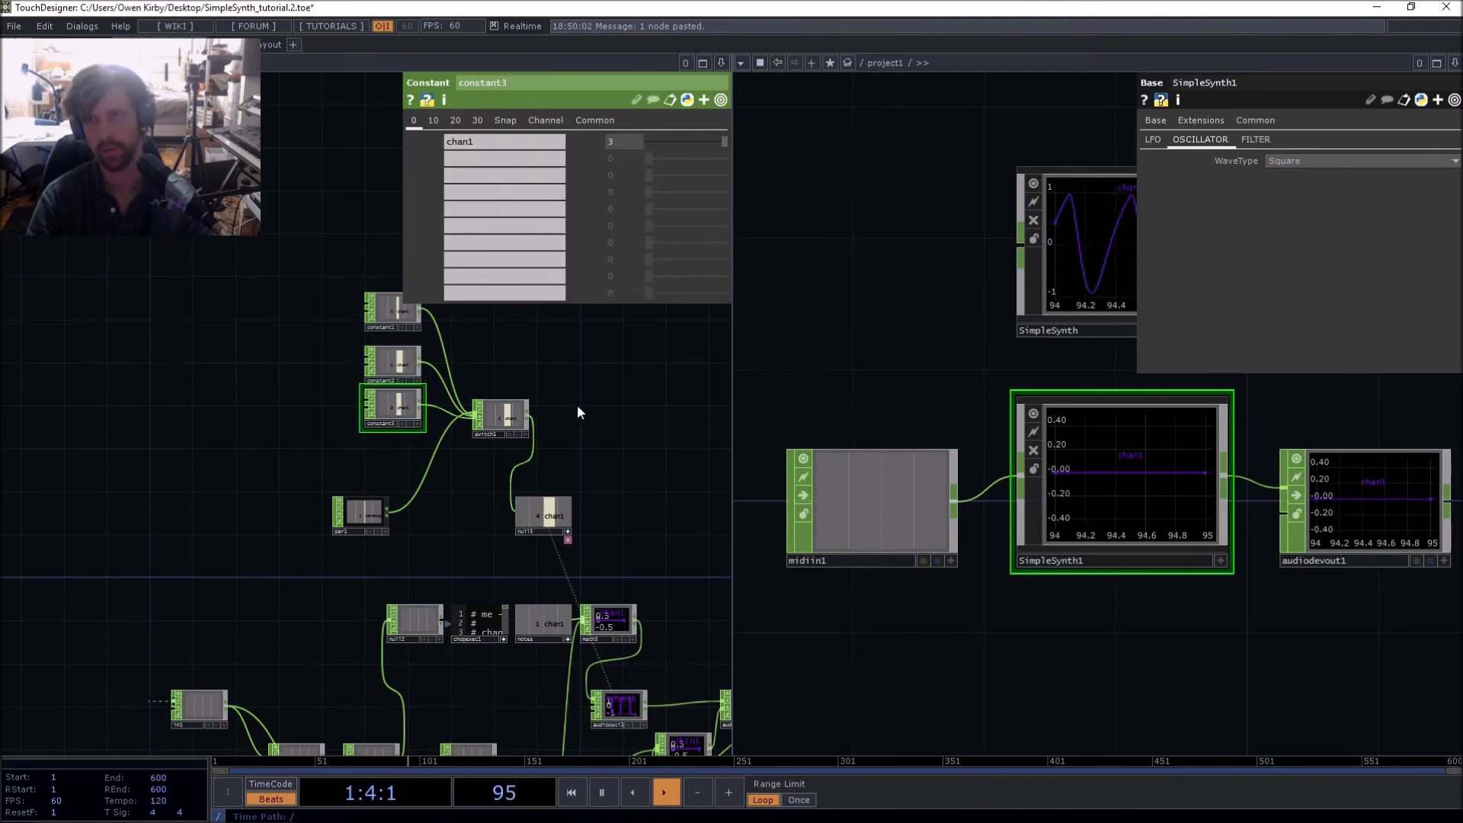
{"action": "left_click", "coordinate": [1292, 160]}
{"action": "left_click", "coordinate": [1286, 200]}
{"action": "left_click_drag", "start_coordinate": [716, 332], "coordinate": [576, 299]}
{"action": "scroll", "coordinate": [343, 461], "scroll_direction": "up", "scroll_amount": 1}
{"action": "scroll", "coordinate": [513, 437], "scroll_direction": "up", "scroll_amount": 2}
{"action": "left_click", "coordinate": [482, 613]}
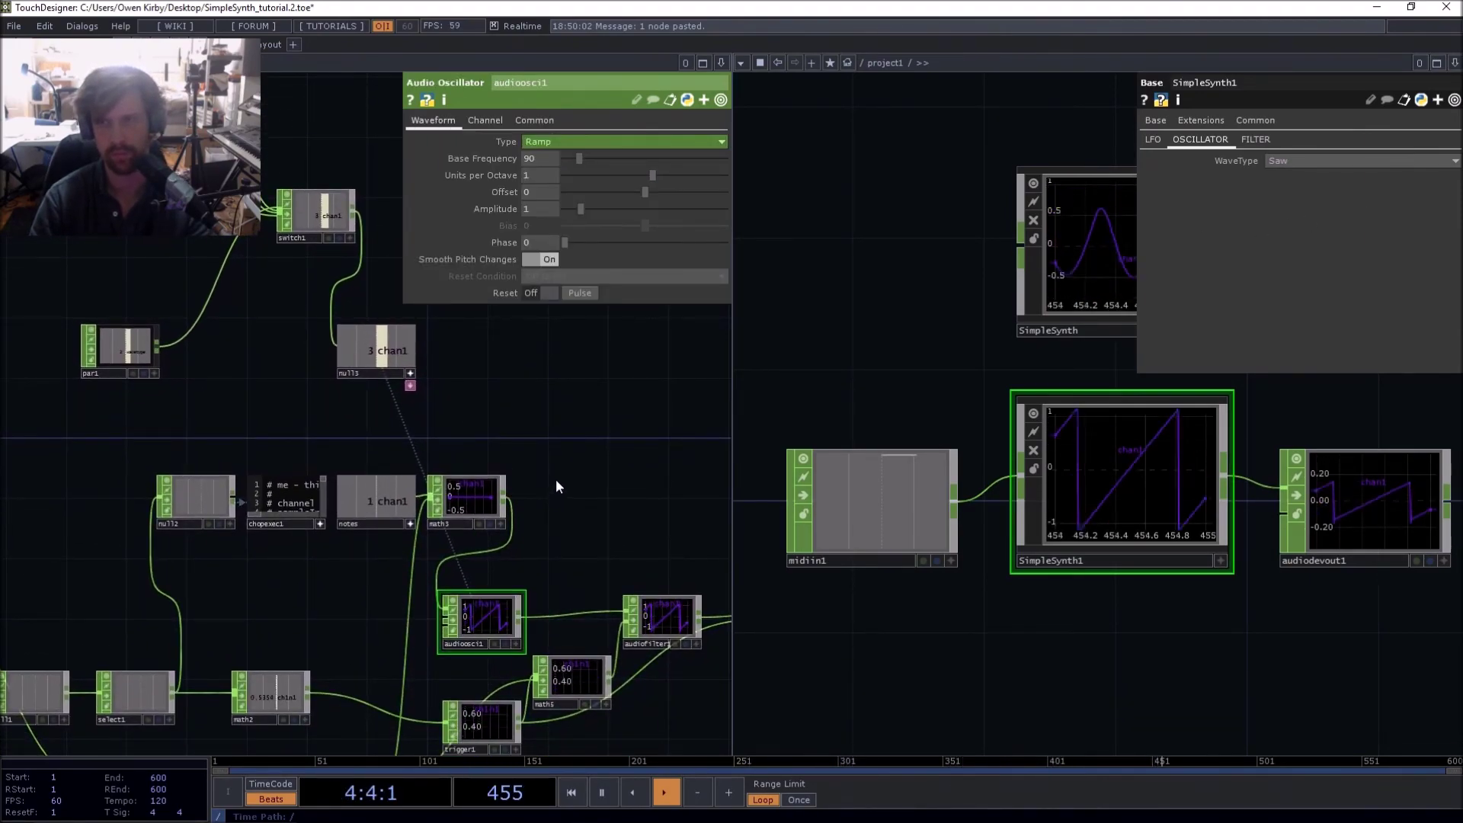
Set WaveType to Square and back to Triangle to test the oscillator's waveform switching
{"action": "left_click", "coordinate": [1292, 160]}
{"action": "left_click", "coordinate": [1282, 189]}
{"action": "left_click", "coordinate": [1286, 167]}
{"action": "left_click", "coordinate": [1283, 175]}
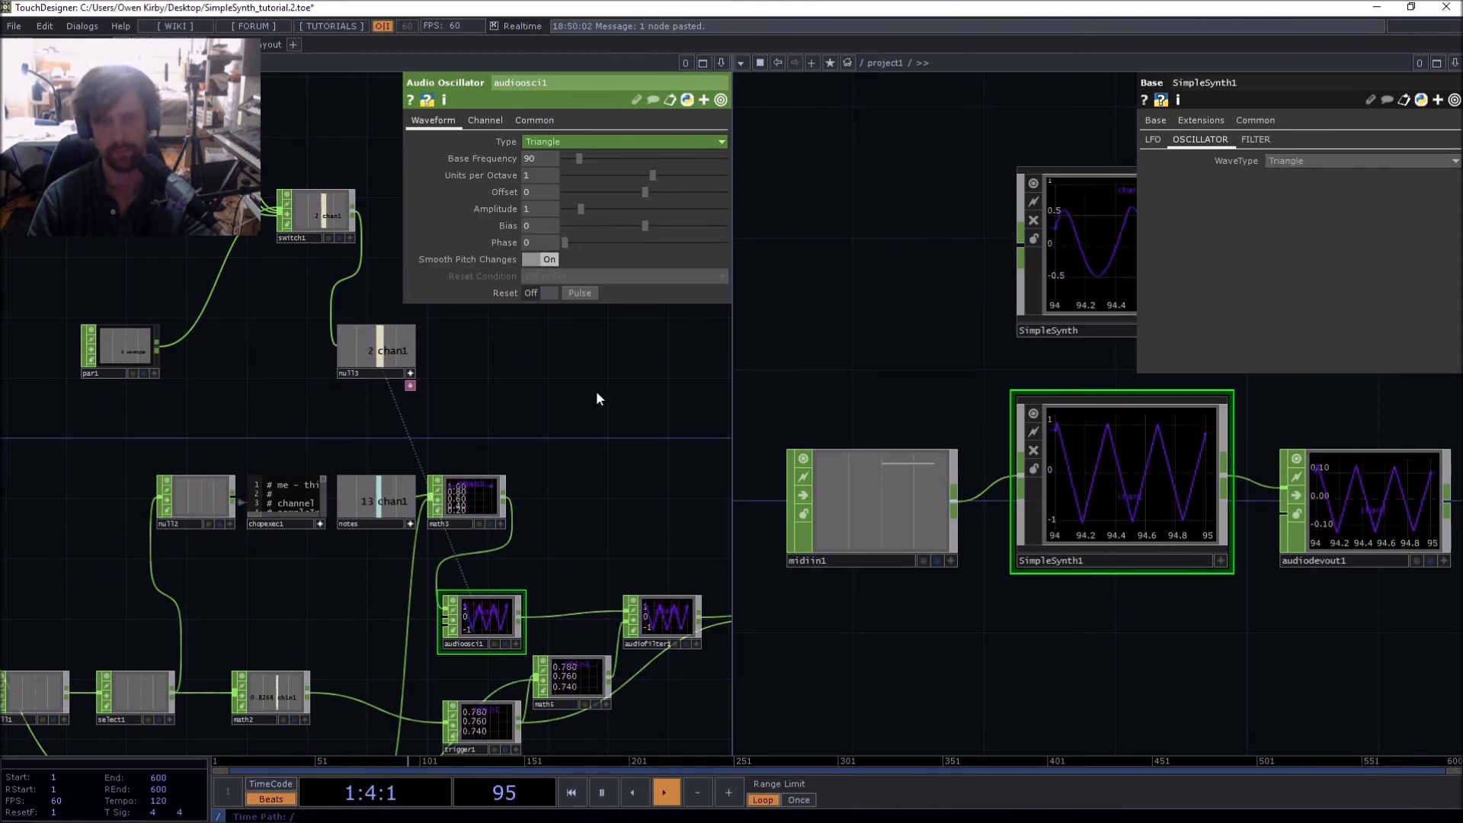
Leave SimpleSynth1's inner network and return to the parent project1 network beside the second network view
{"action": "left_click_drag", "start_coordinate": [594, 396], "coordinate": [303, 343]}
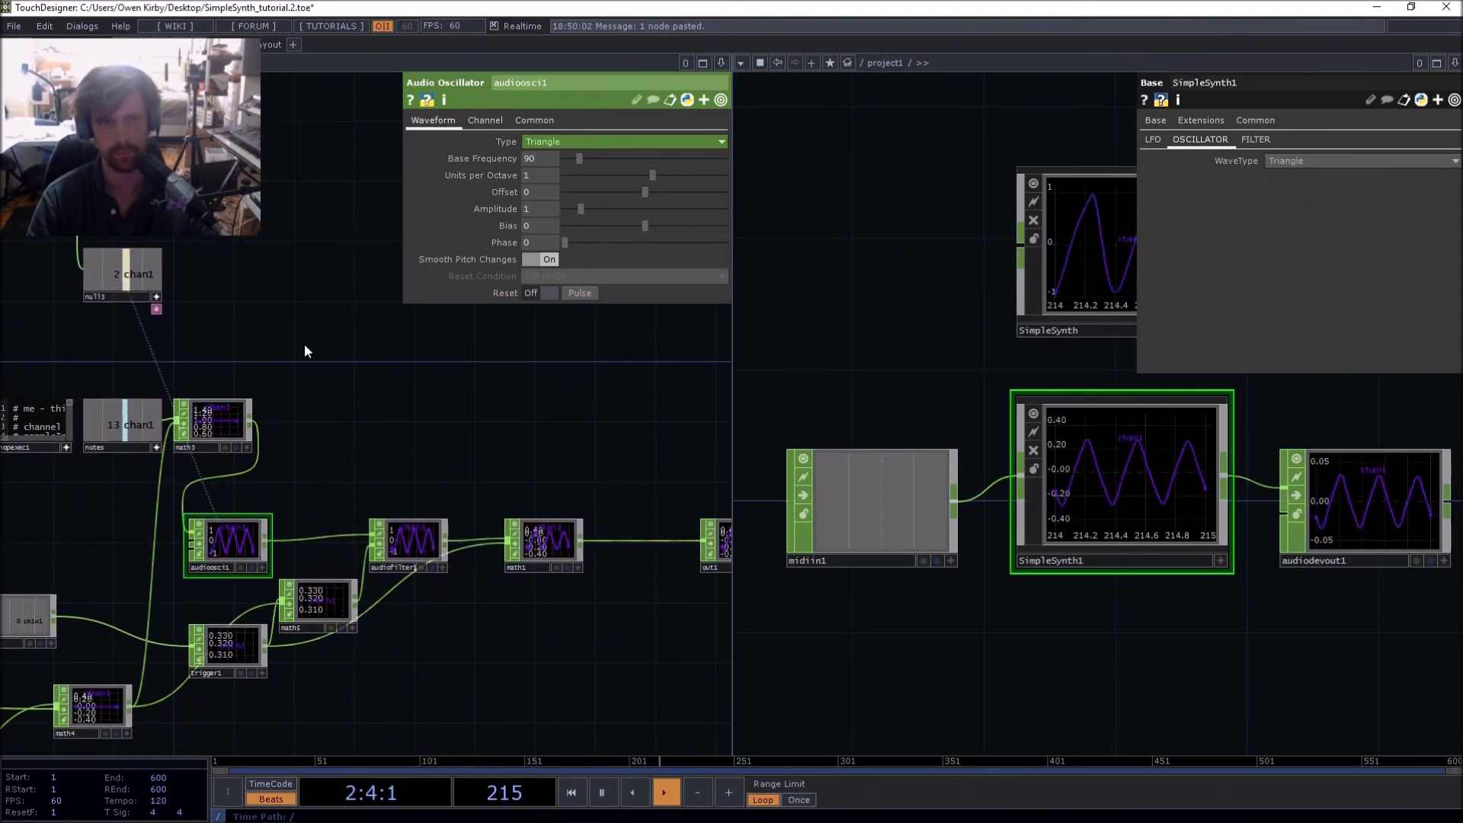
{"action": "scroll", "coordinate": [376, 472], "scroll_direction": "down", "scroll_amount": 5}
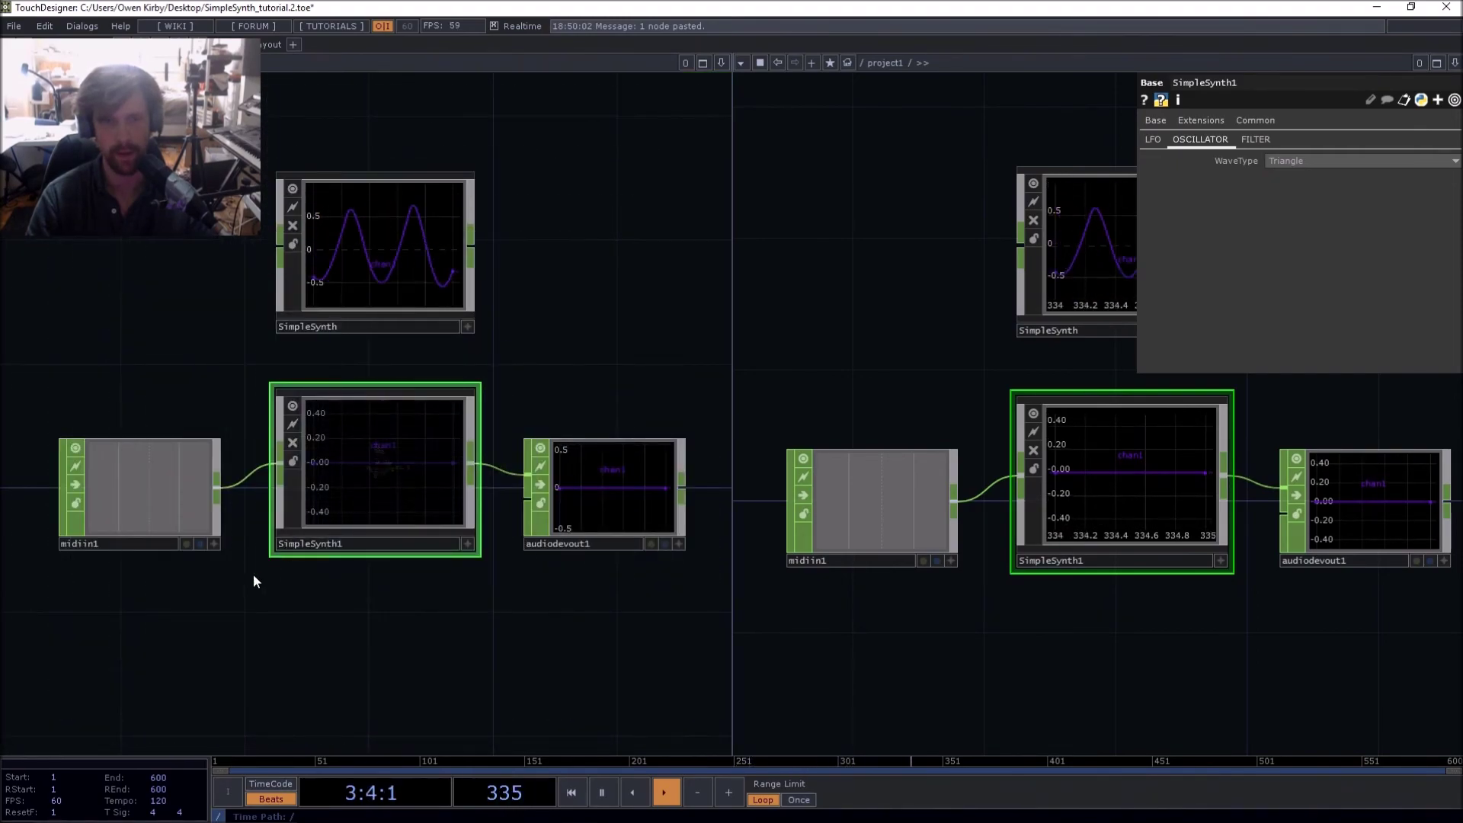
{"action": "left_click_drag", "start_coordinate": [246, 643], "coordinate": [187, 632]}
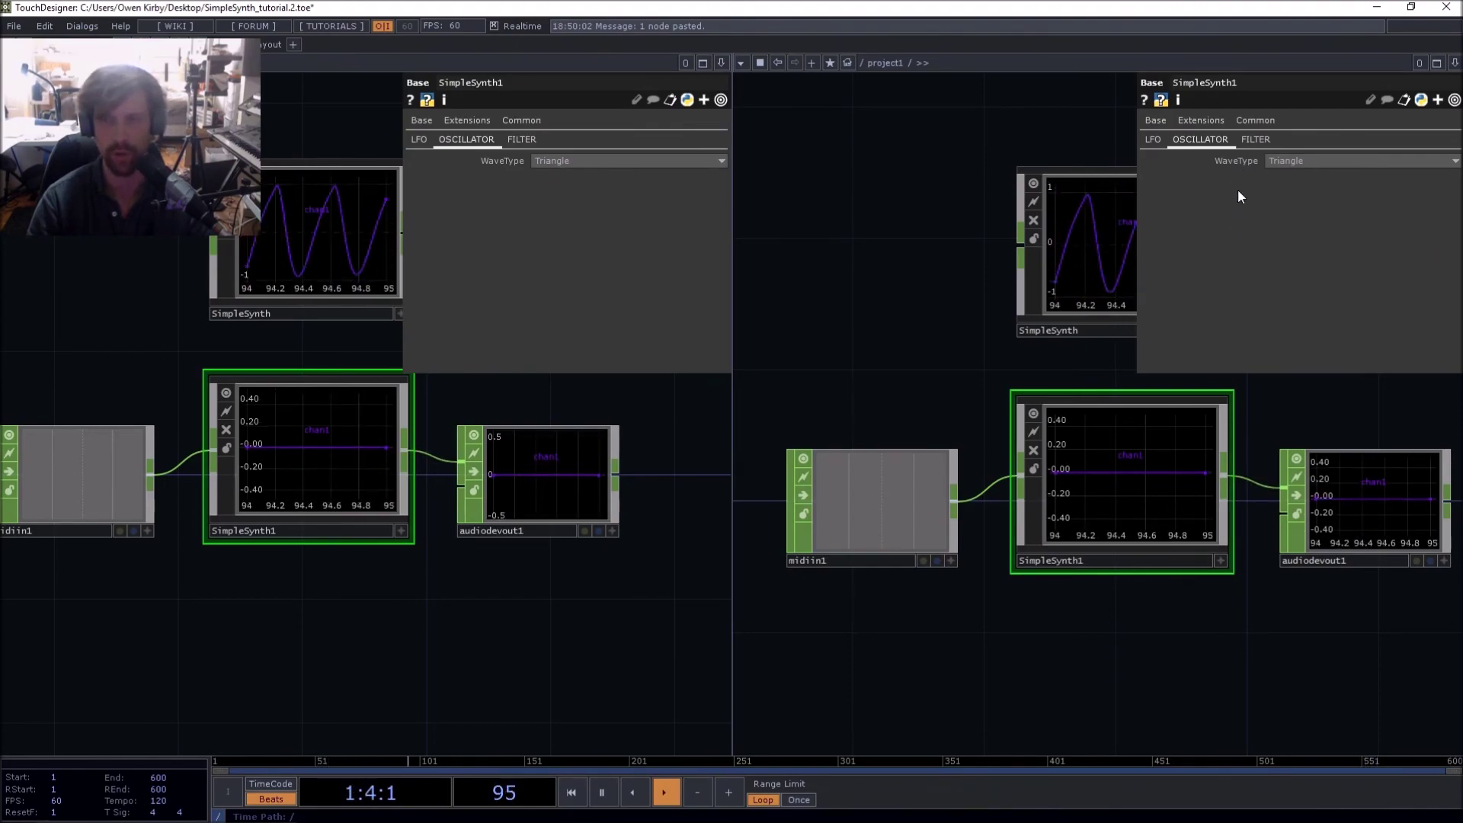
Move the SimpleSynth component farther up, away from SimpleSynth1, in the project1 network
{"action": "scroll", "coordinate": [895, 451], "scroll_direction": "down", "scroll_amount": 5}
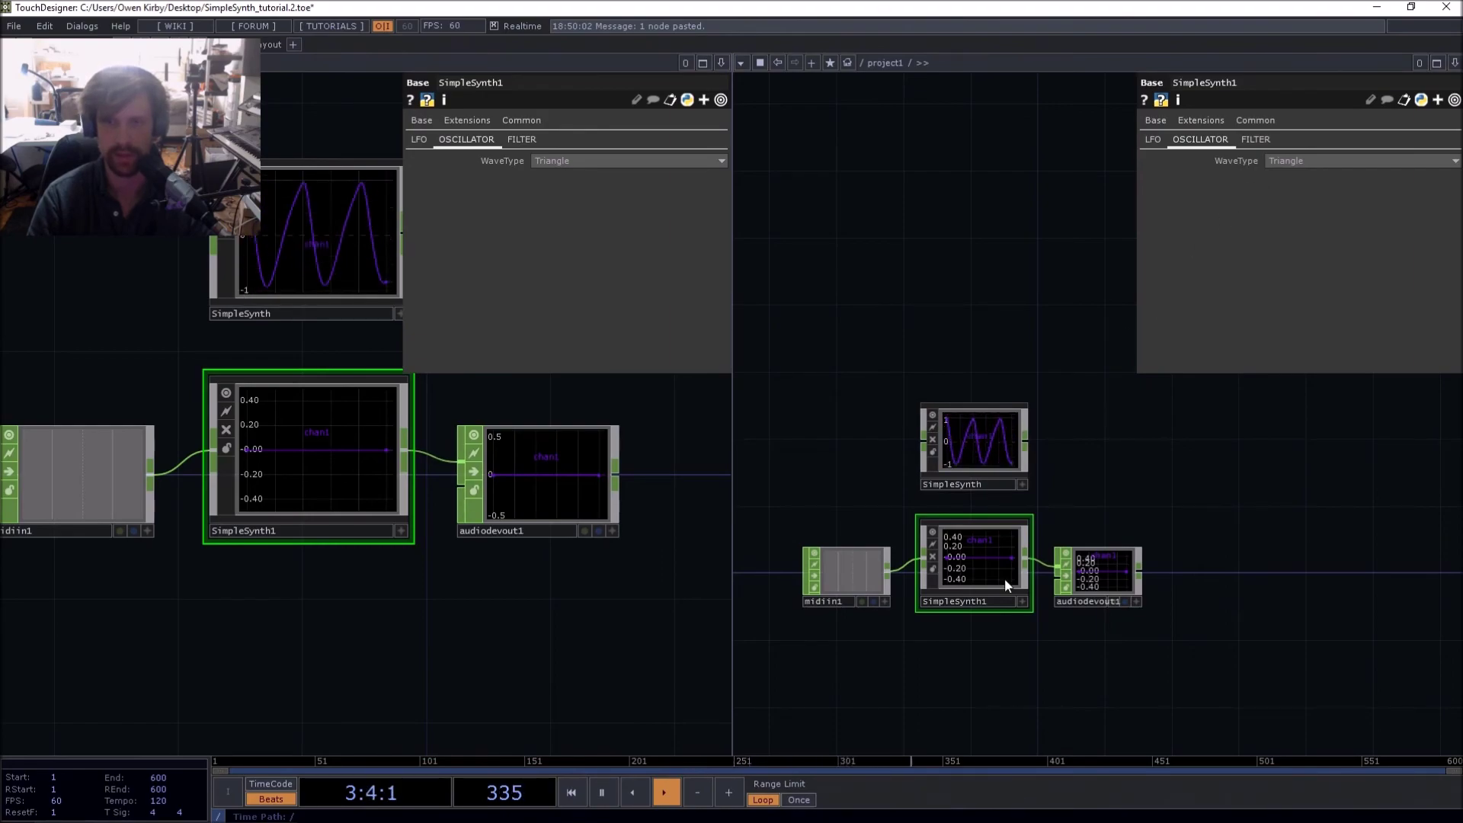
{"action": "left_click_drag", "start_coordinate": [980, 414], "coordinate": [980, 316]}
{"action": "left_click_drag", "start_coordinate": [927, 389], "coordinate": [994, 293]}
{"action": "scroll", "coordinate": [914, 377], "scroll_direction": "up", "scroll_amount": 4}
{"action": "left_click_drag", "start_coordinate": [919, 403], "coordinate": [1012, 323]}
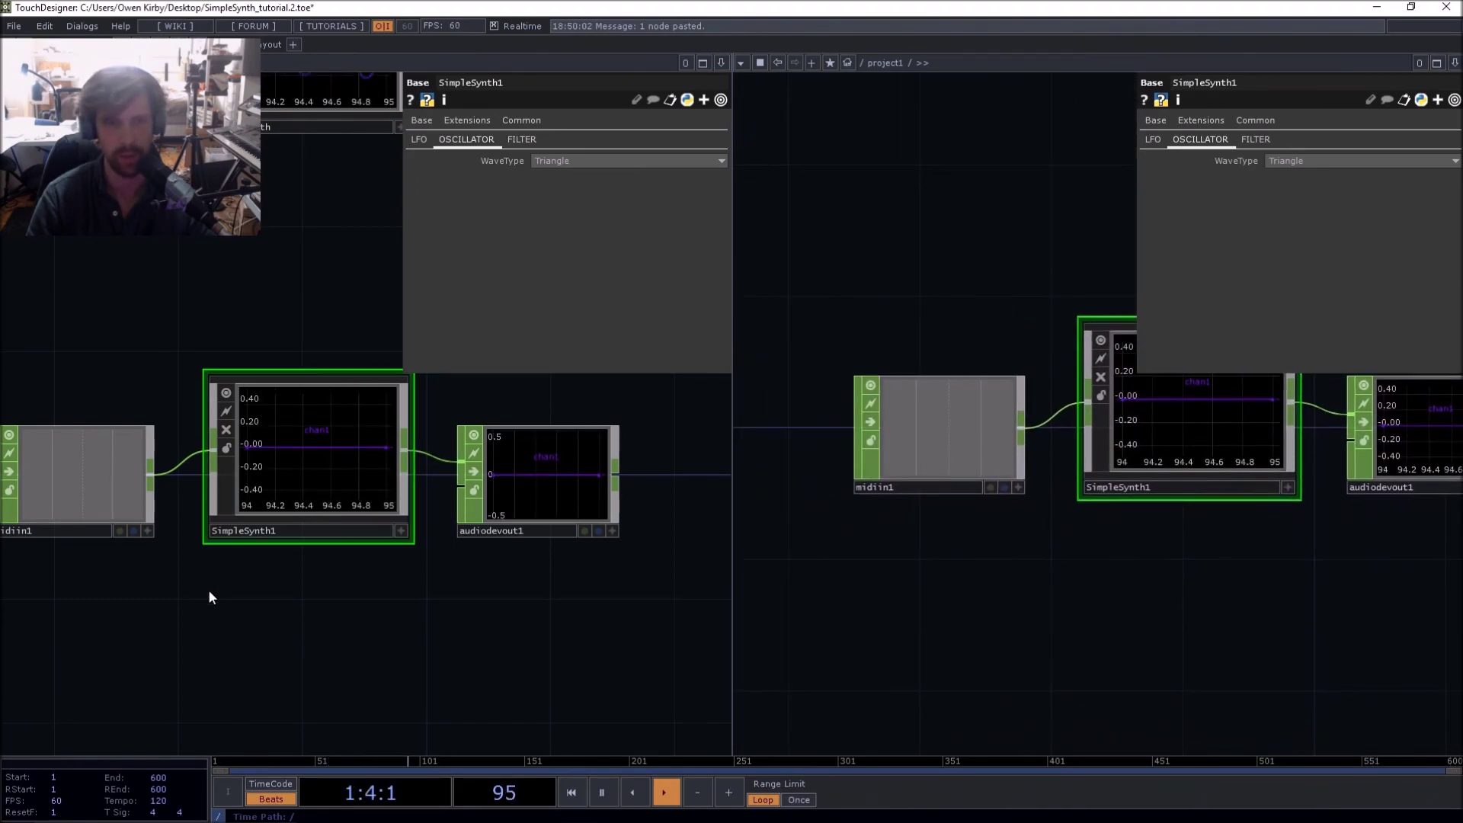
{"action": "left_click_drag", "start_coordinate": [209, 592], "coordinate": [323, 694]}
{"action": "scroll", "coordinate": [414, 638], "scroll_direction": "down", "scroll_amount": 5}
{"action": "scroll", "coordinate": [414, 638], "scroll_direction": "up", "scroll_amount": 7}
{"action": "scroll", "coordinate": [323, 693], "scroll_direction": "down", "scroll_amount": 3}
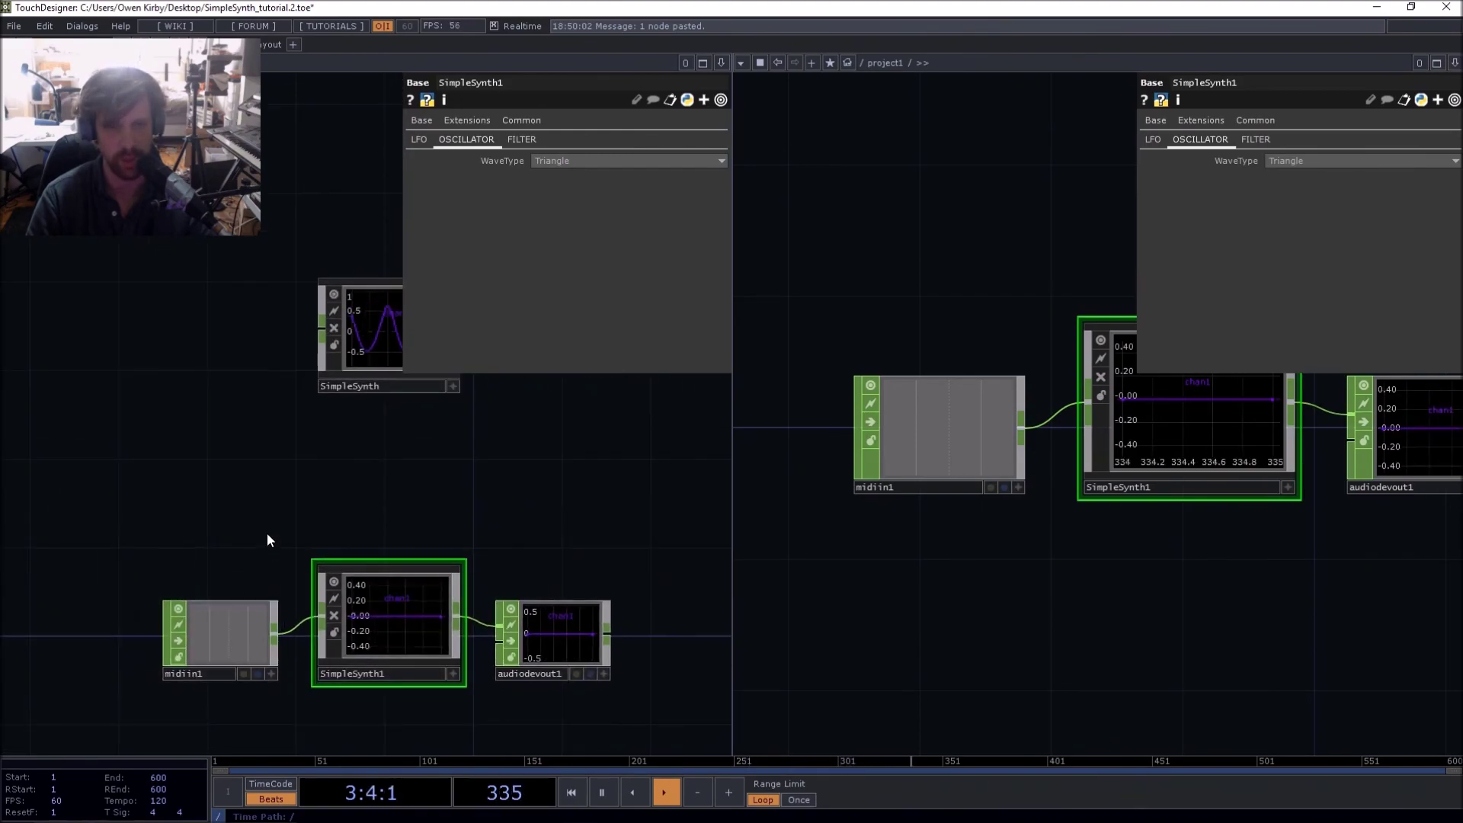
{"action": "left_click_drag", "start_coordinate": [266, 534], "coordinate": [294, 477]}
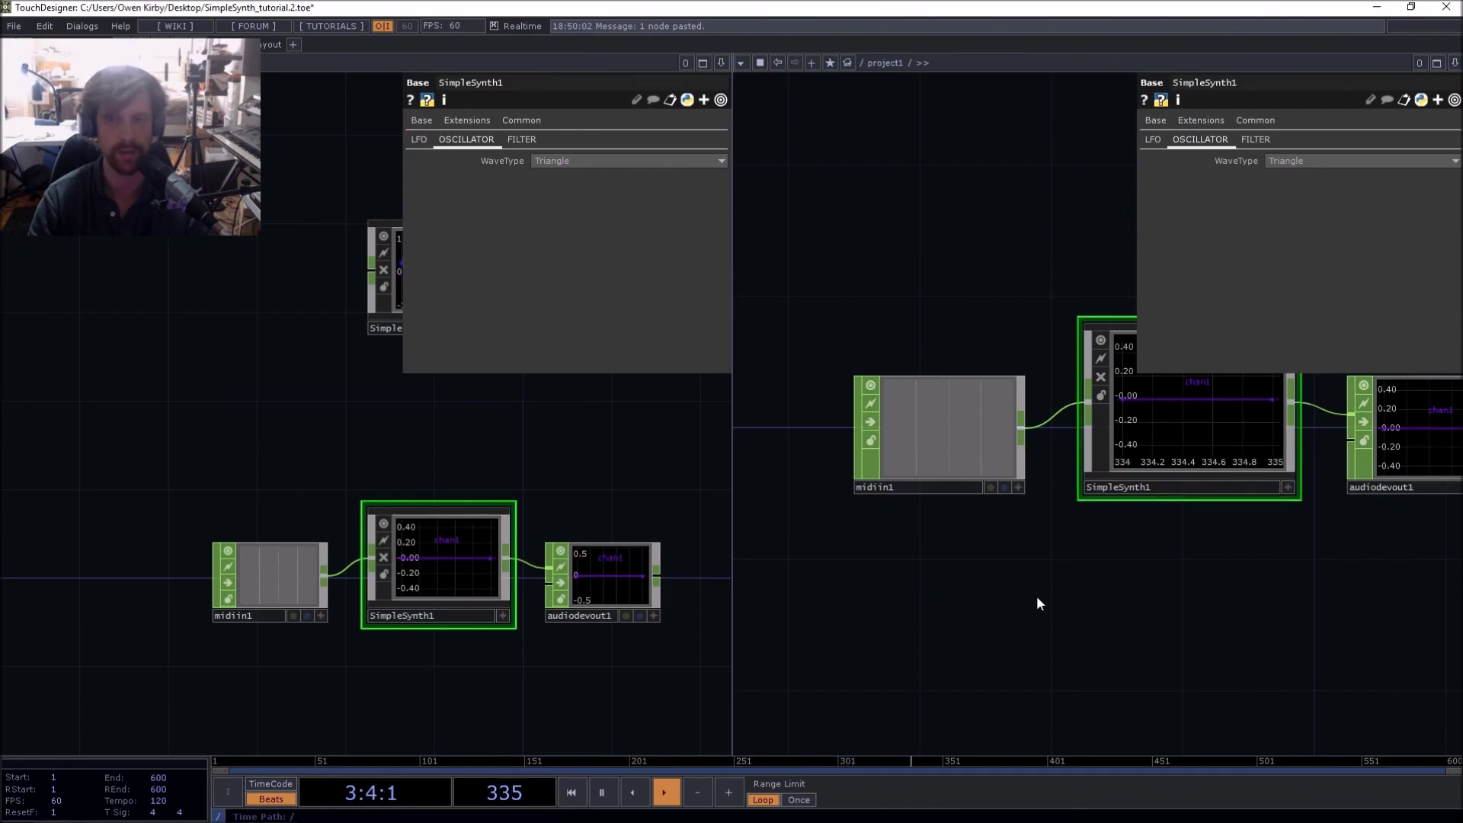
{"action": "left_click_drag", "start_coordinate": [1057, 597], "coordinate": [881, 565]}
{"action": "left_click_drag", "start_coordinate": [866, 251], "coordinate": [991, 330]}
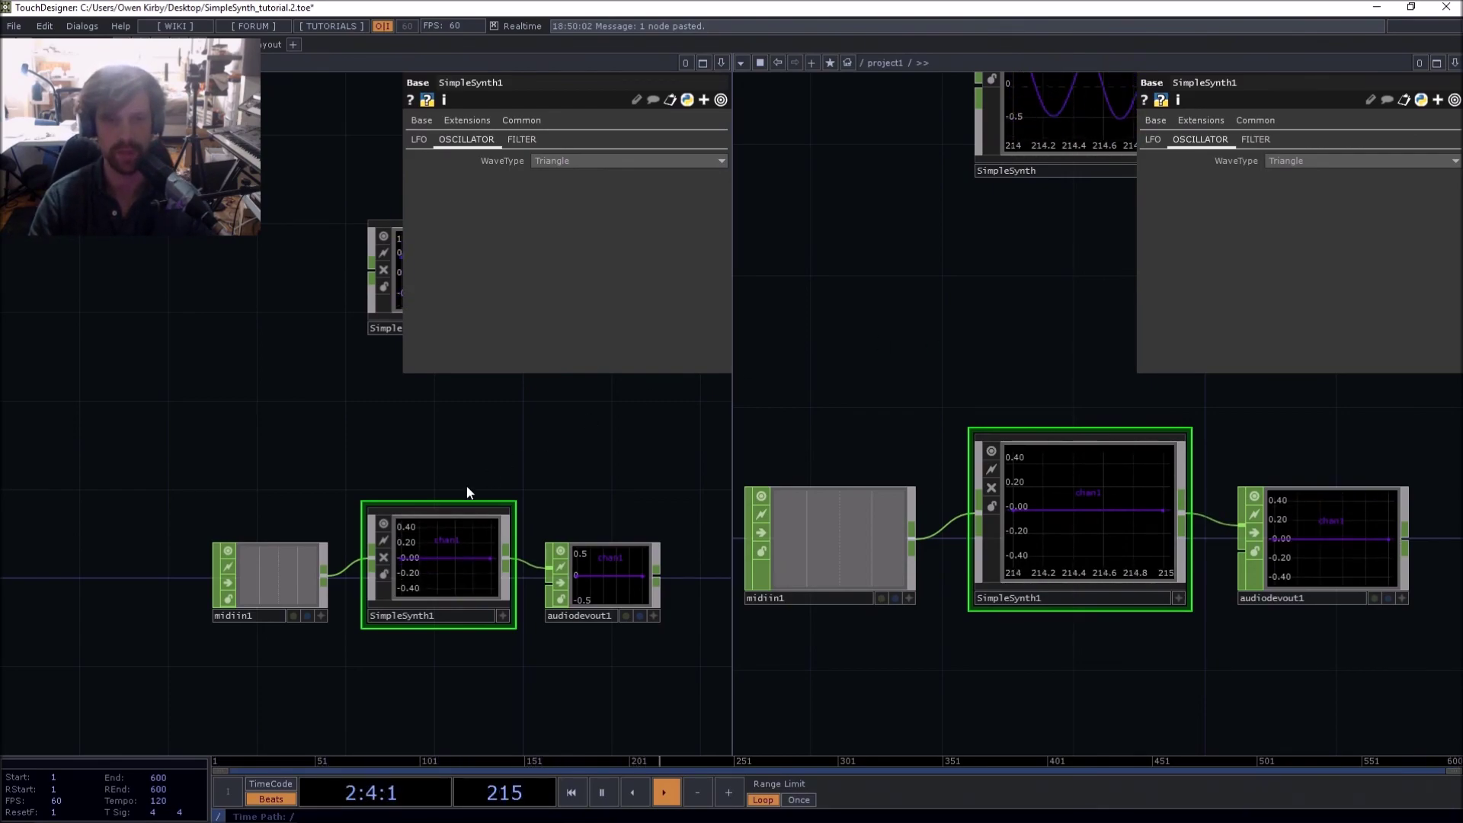
Set SimpleSynth1's oscillator WaveType to Square while testing the synth with MIDI notes
{"action": "left_click_drag", "start_coordinate": [452, 462], "coordinate": [458, 461]}
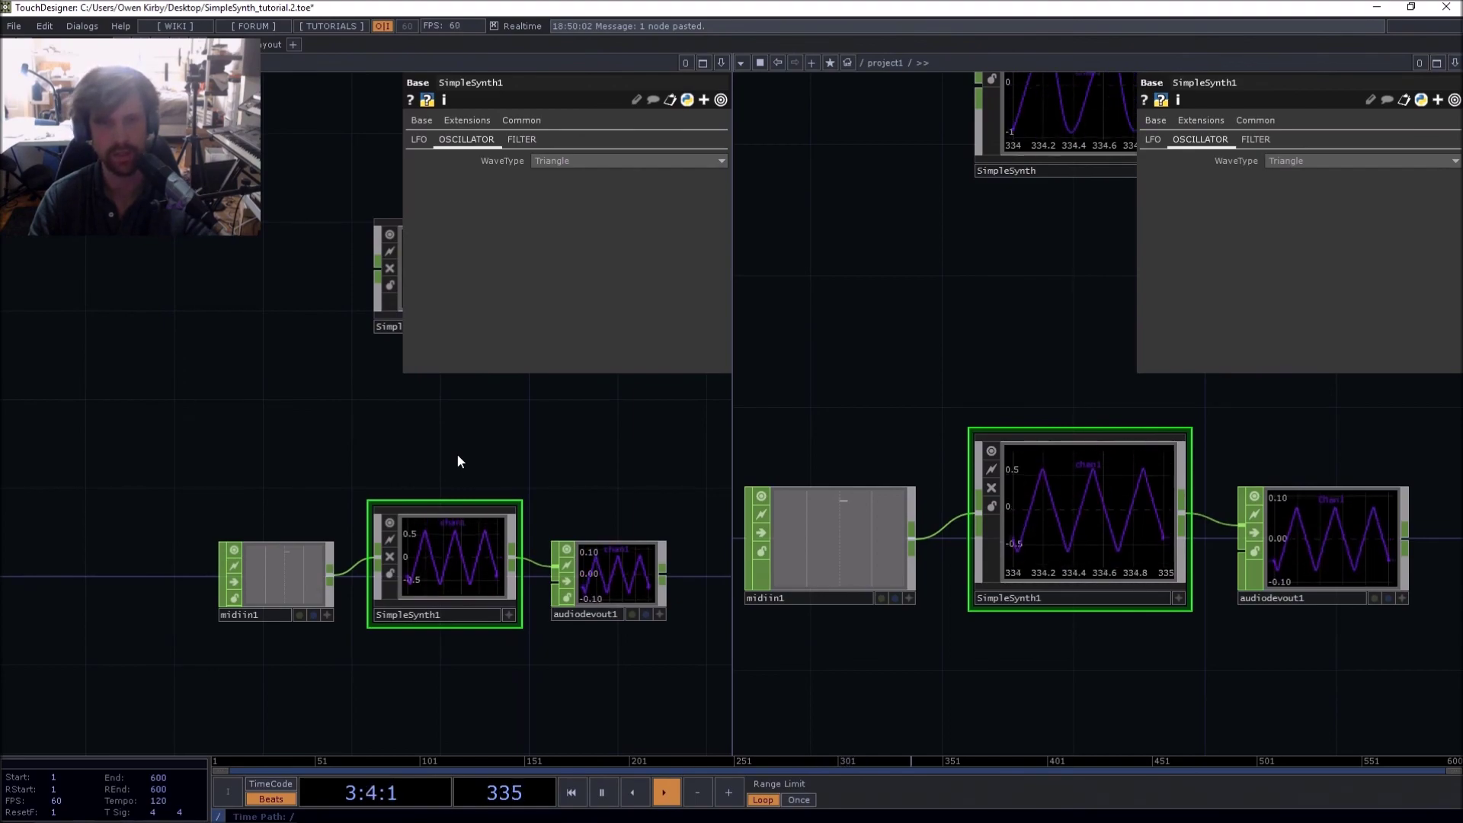
{"action": "left_click", "coordinate": [1327, 161]}
{"action": "left_click", "coordinate": [1302, 190]}
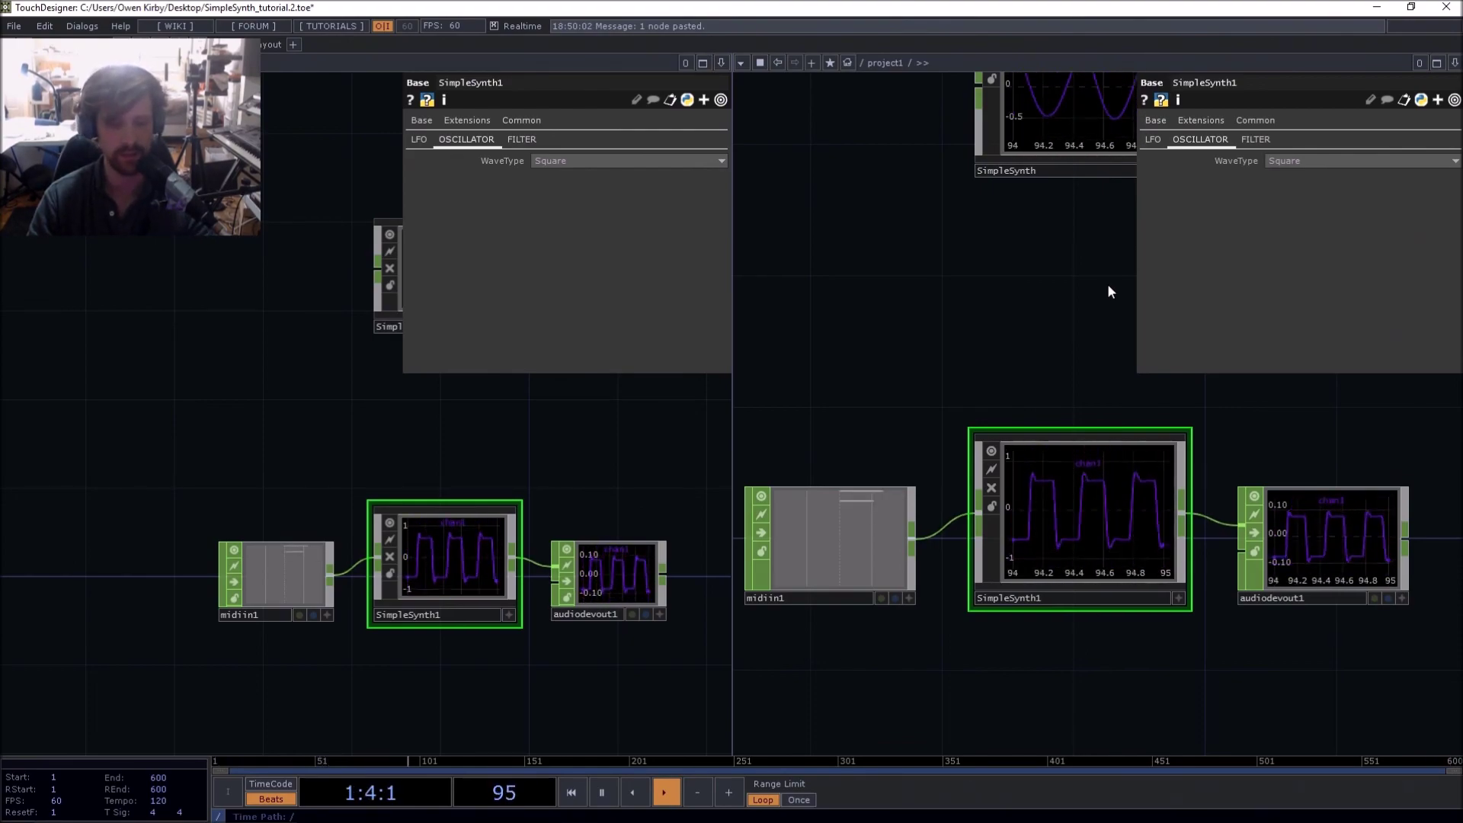
Move the SimpleSynth component down in the project1 network so it sits just above SimpleSynth1
{"action": "left_click_drag", "start_coordinate": [1062, 340], "coordinate": [969, 473]}
{"action": "scroll", "coordinate": [1103, 465], "scroll_direction": "down", "scroll_amount": 1}
{"action": "scroll", "coordinate": [1102, 465], "scroll_direction": "down", "scroll_amount": 3}
{"action": "left_click_drag", "start_coordinate": [1008, 377], "coordinate": [1007, 480]}
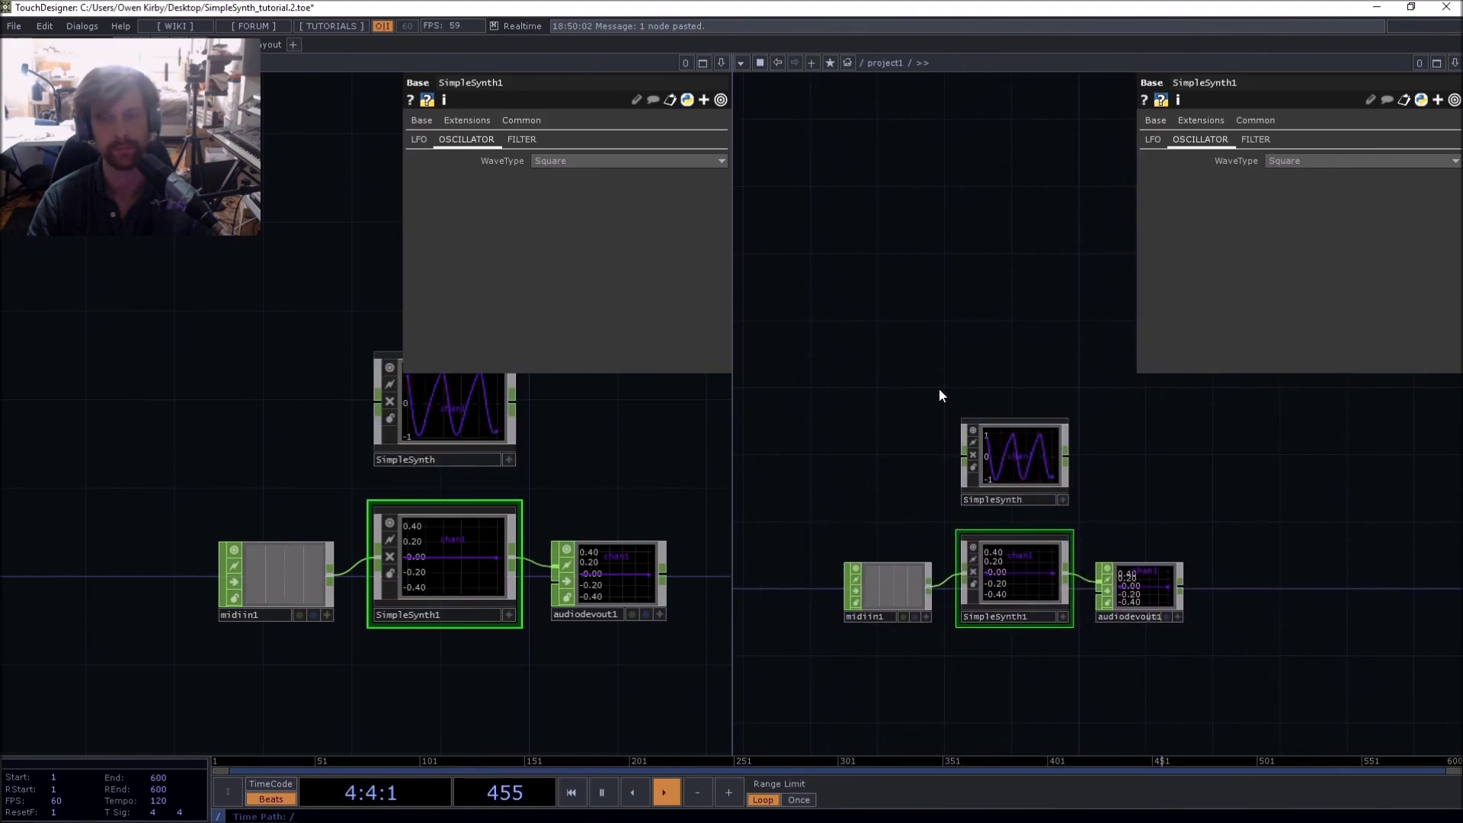
Switch to the main OBS window
{"action": "mouse_move", "coordinate": [647, 819]}
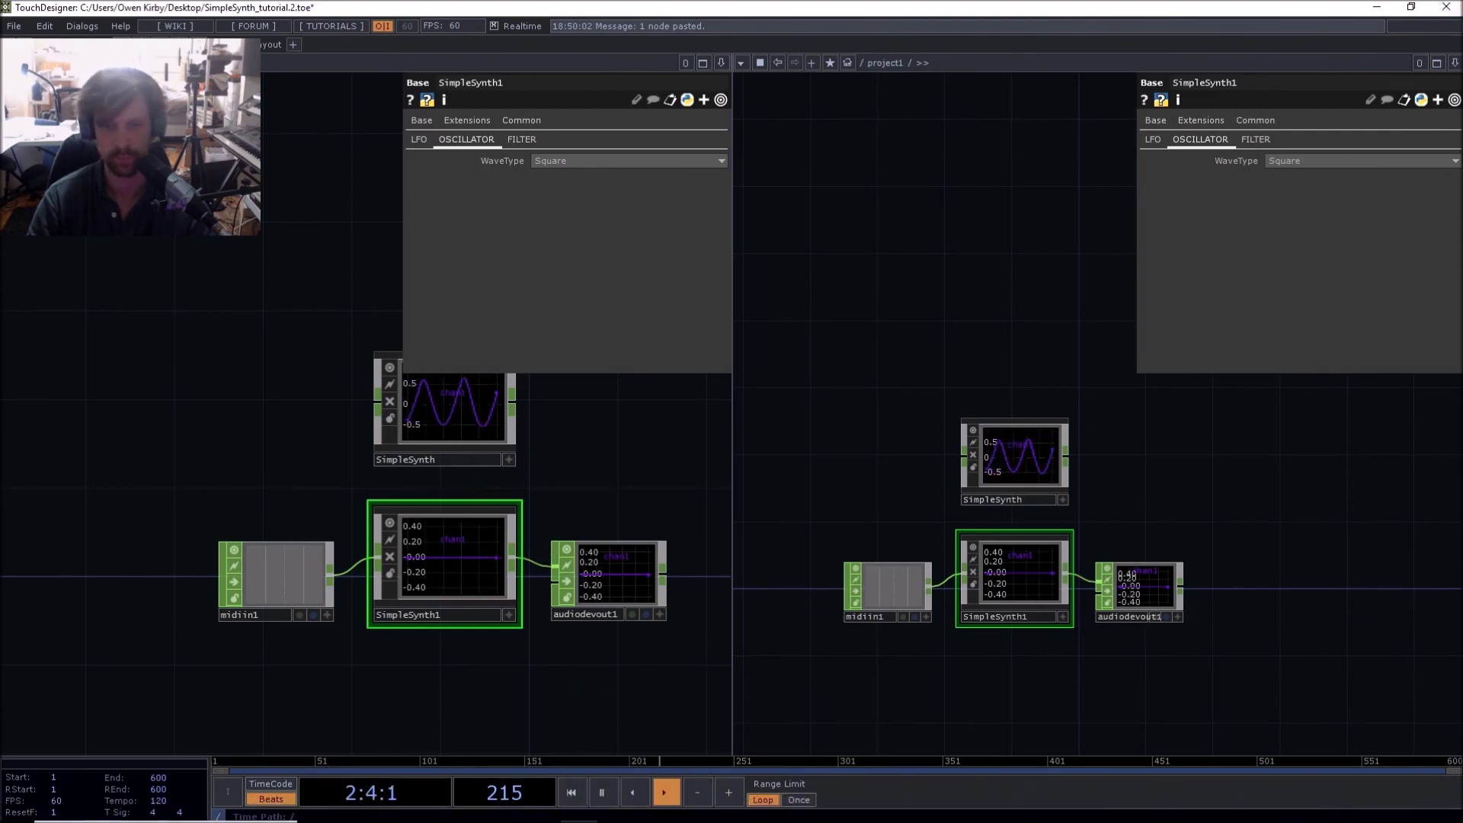
{"action": "mouse_move", "coordinate": [546, 810]}
{"action": "left_click", "coordinate": [497, 747]}
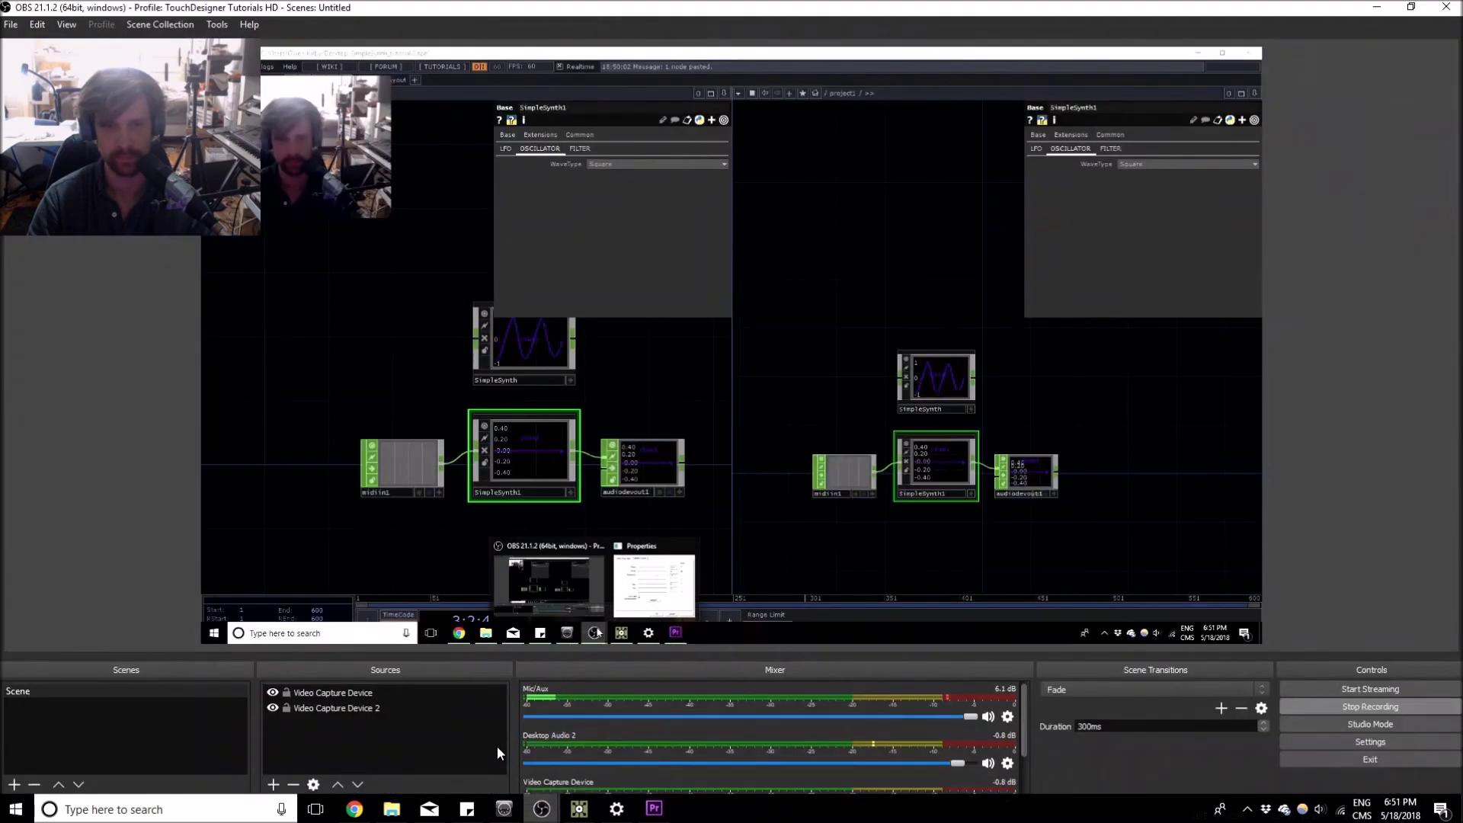